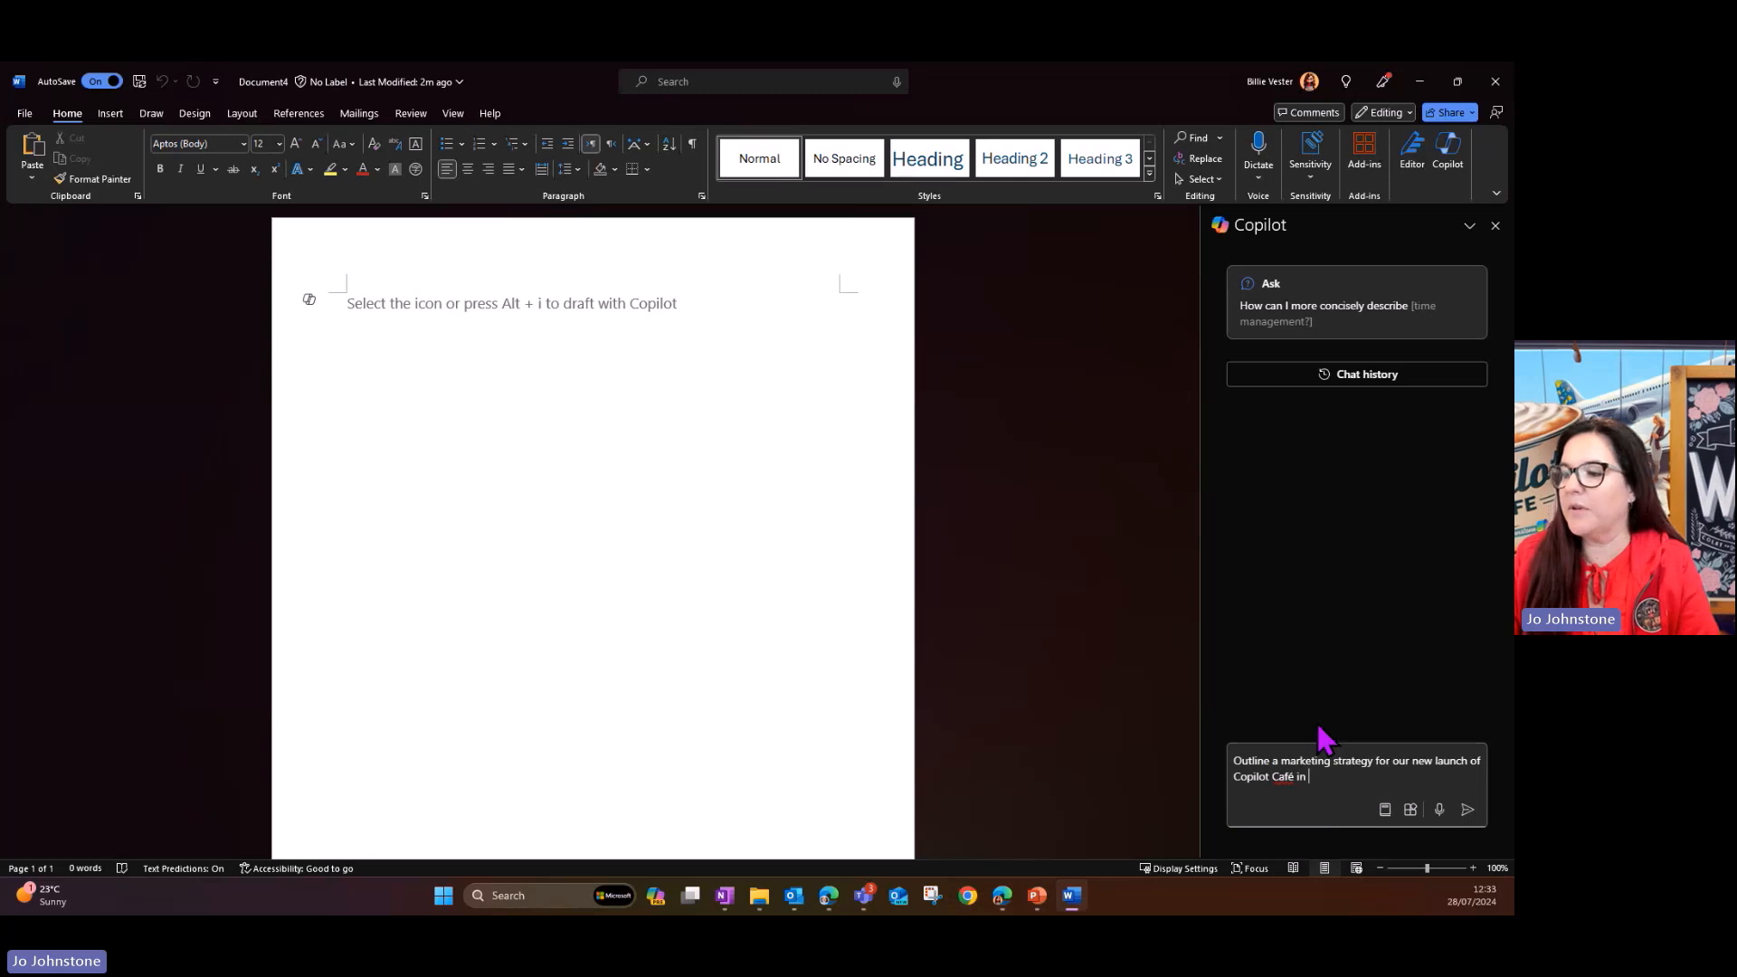
- Ask Copilot to outline a marketing strategy for our new launch of Copilot Café in October 2024
type("r")
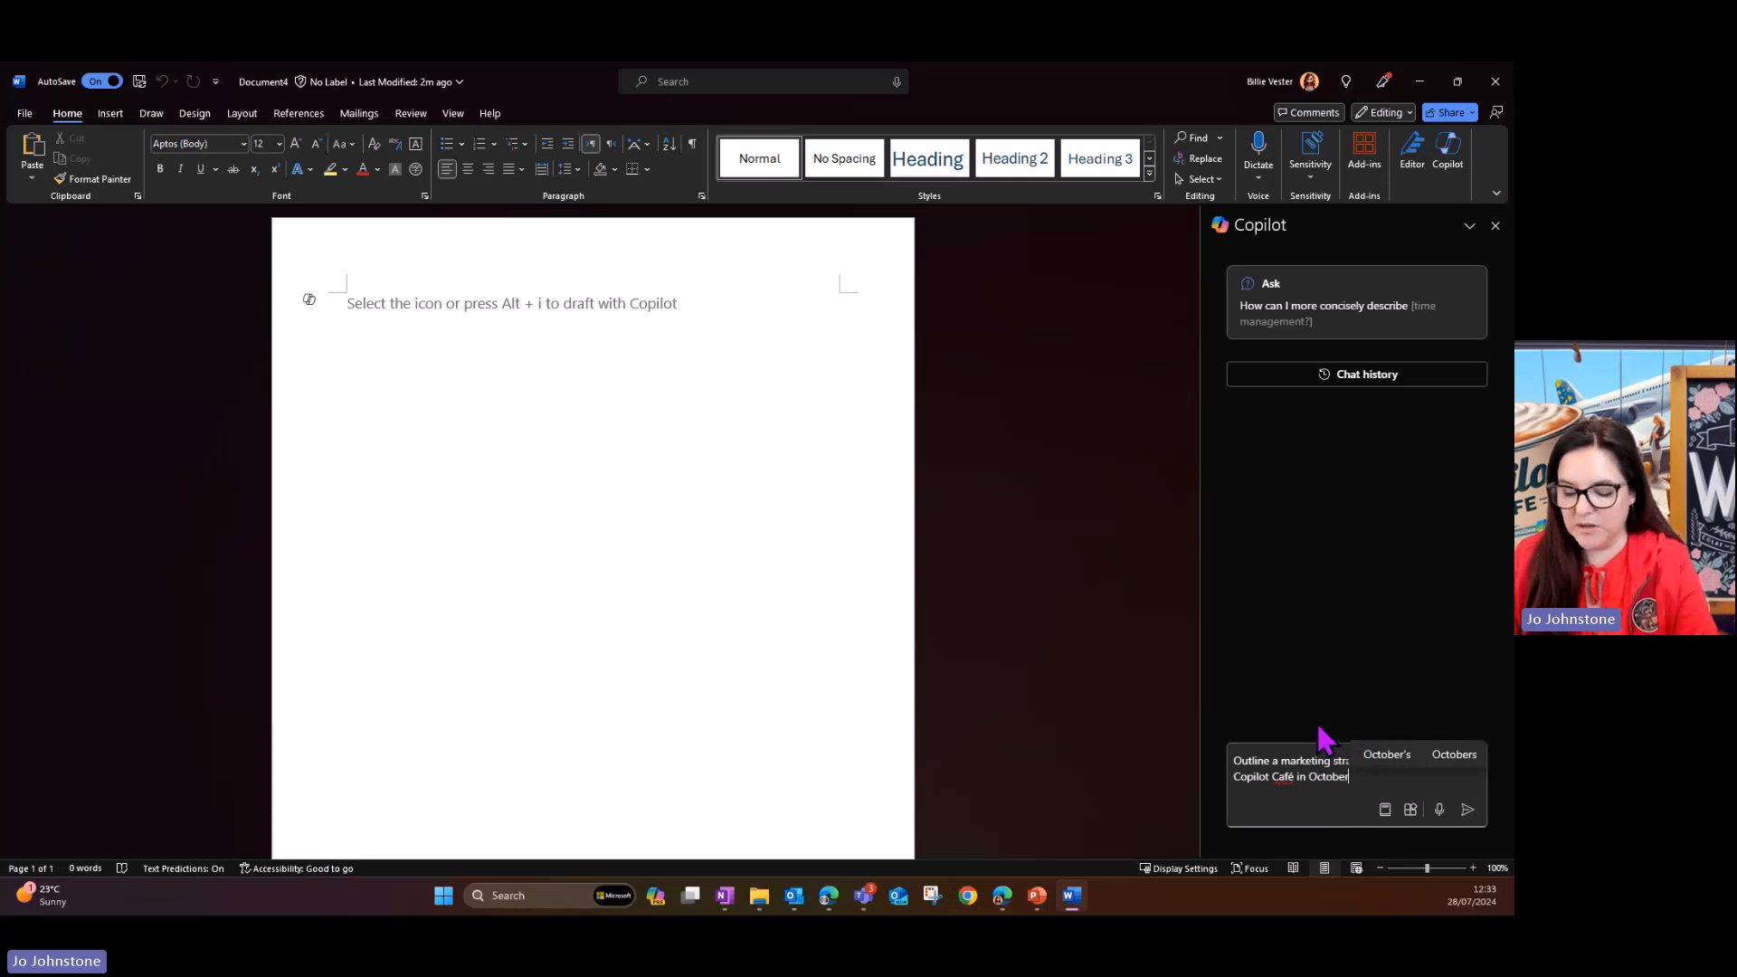
type(" 2024")
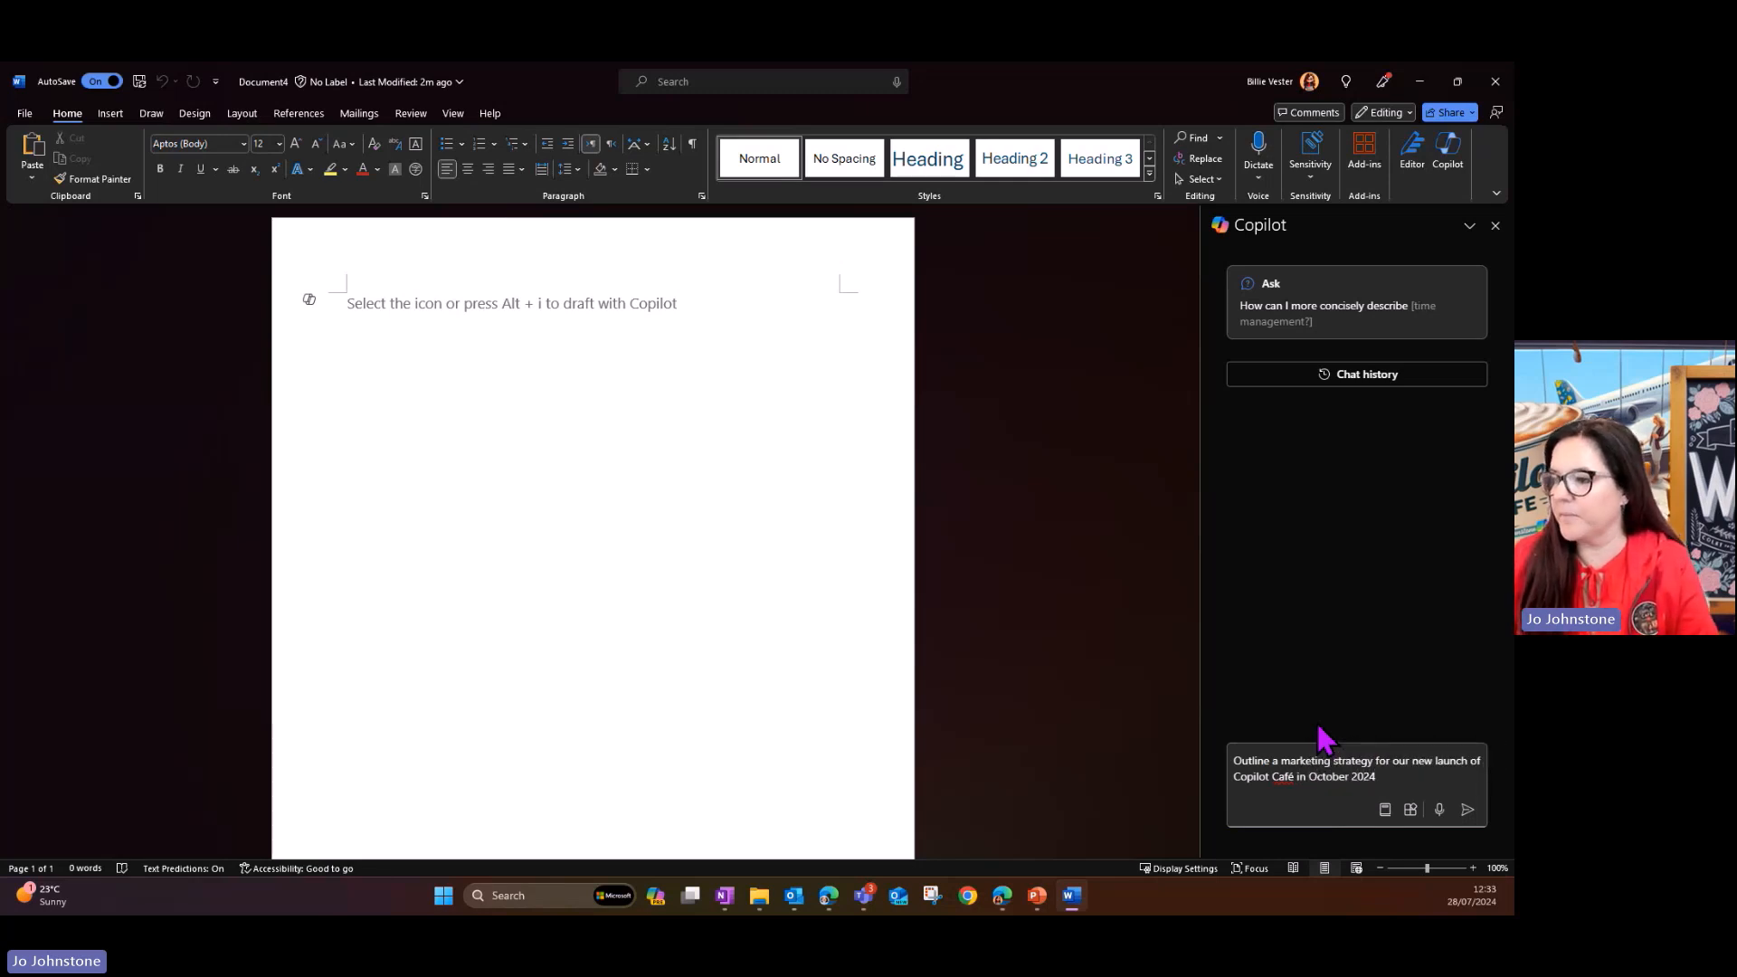
left_click(1467, 810)
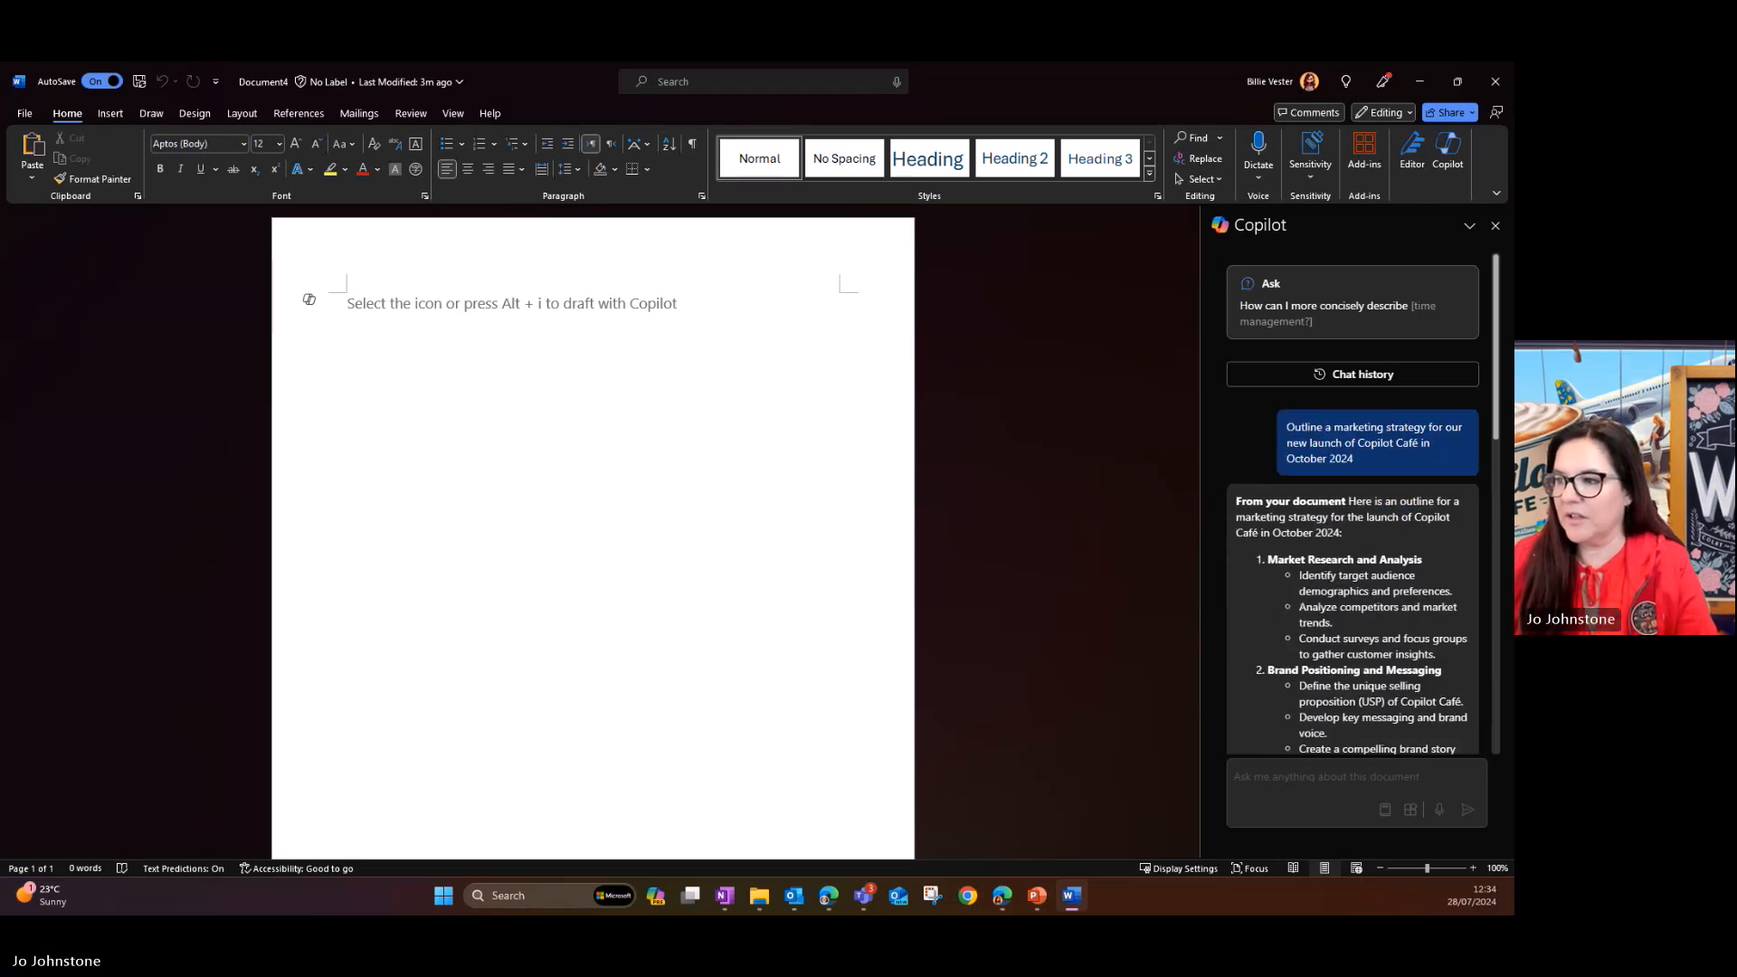
- Copy Copilot's full marketing strategy outline and paste it into the blank document
scroll(1299, 538, "down", 10)
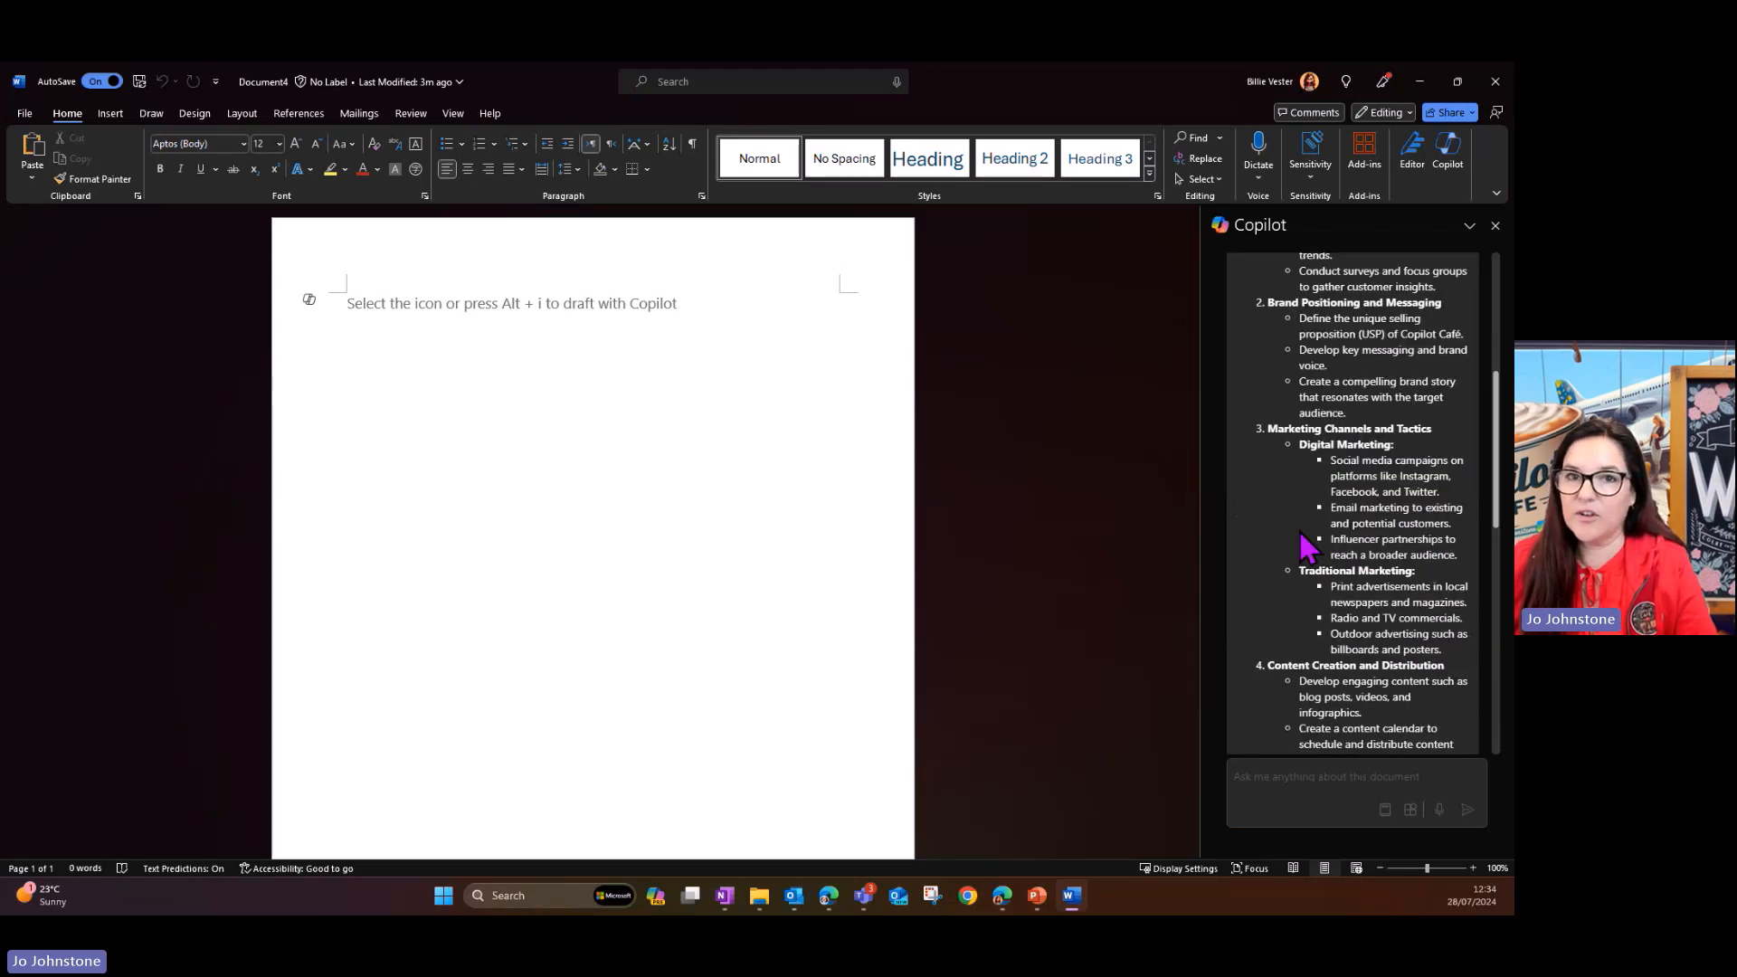
scroll(1312, 496, "up", 3)
scroll(1312, 495, "up", 10)
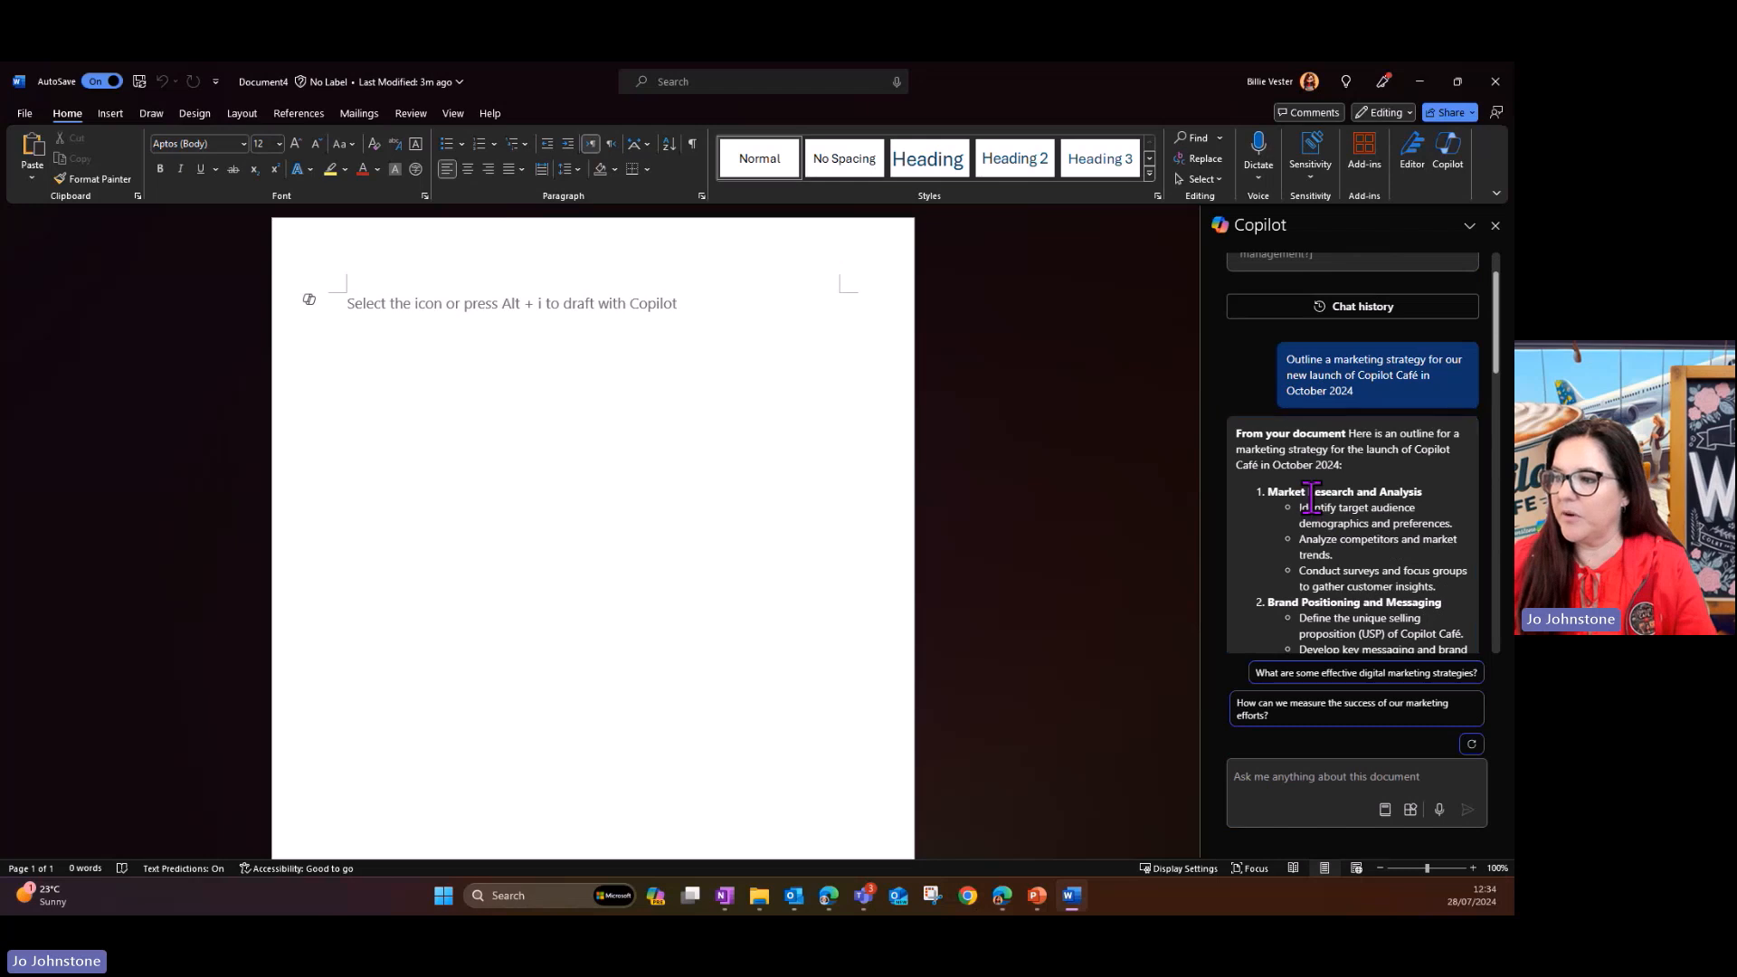
scroll(1311, 496, "down", 10)
scroll(1312, 496, "down", 1)
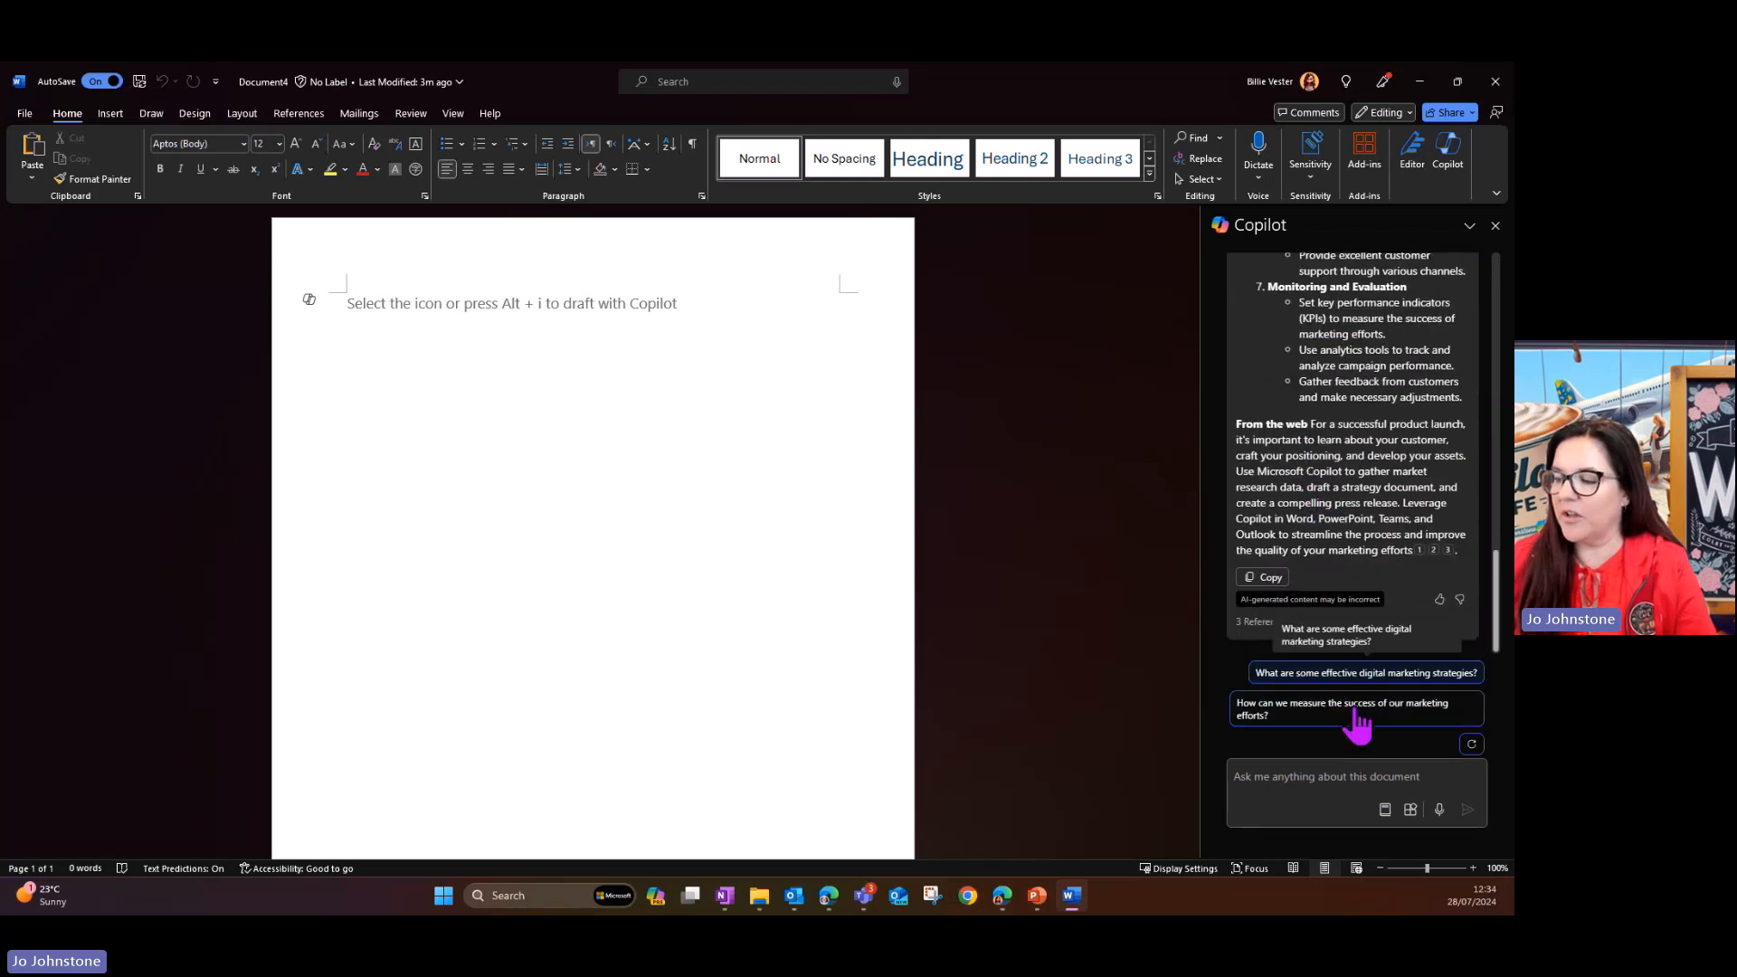
left_click(1267, 580)
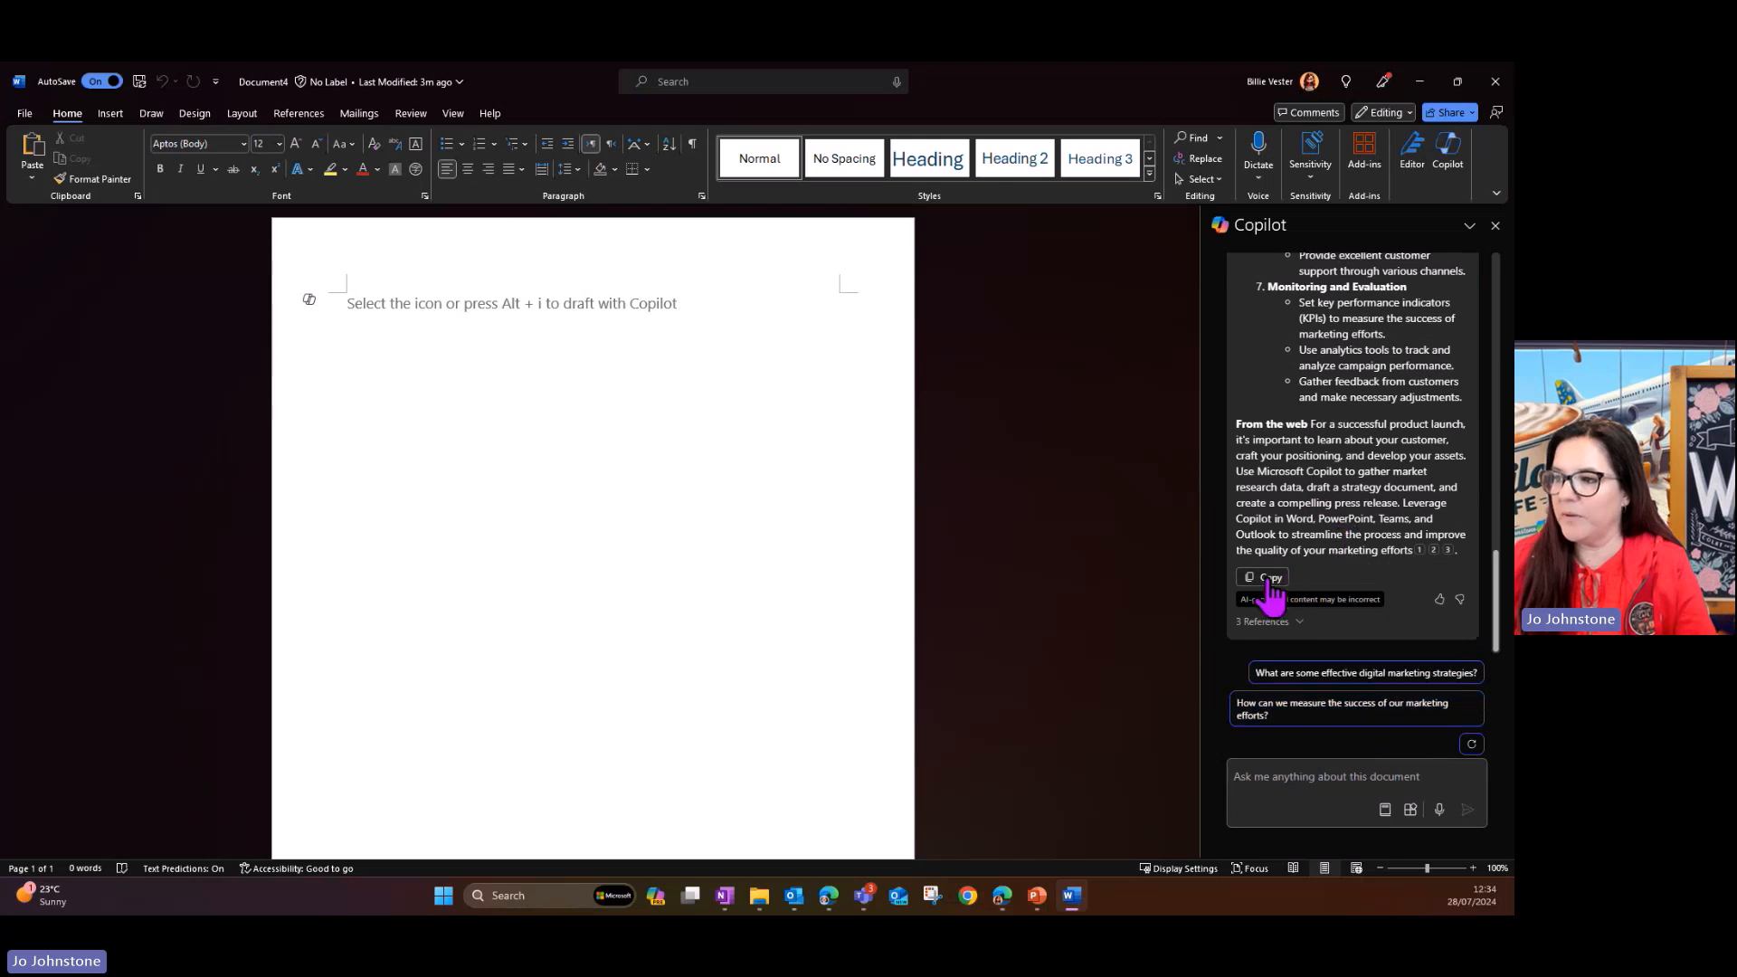
left_click(358, 335)
key("ctrl+v")
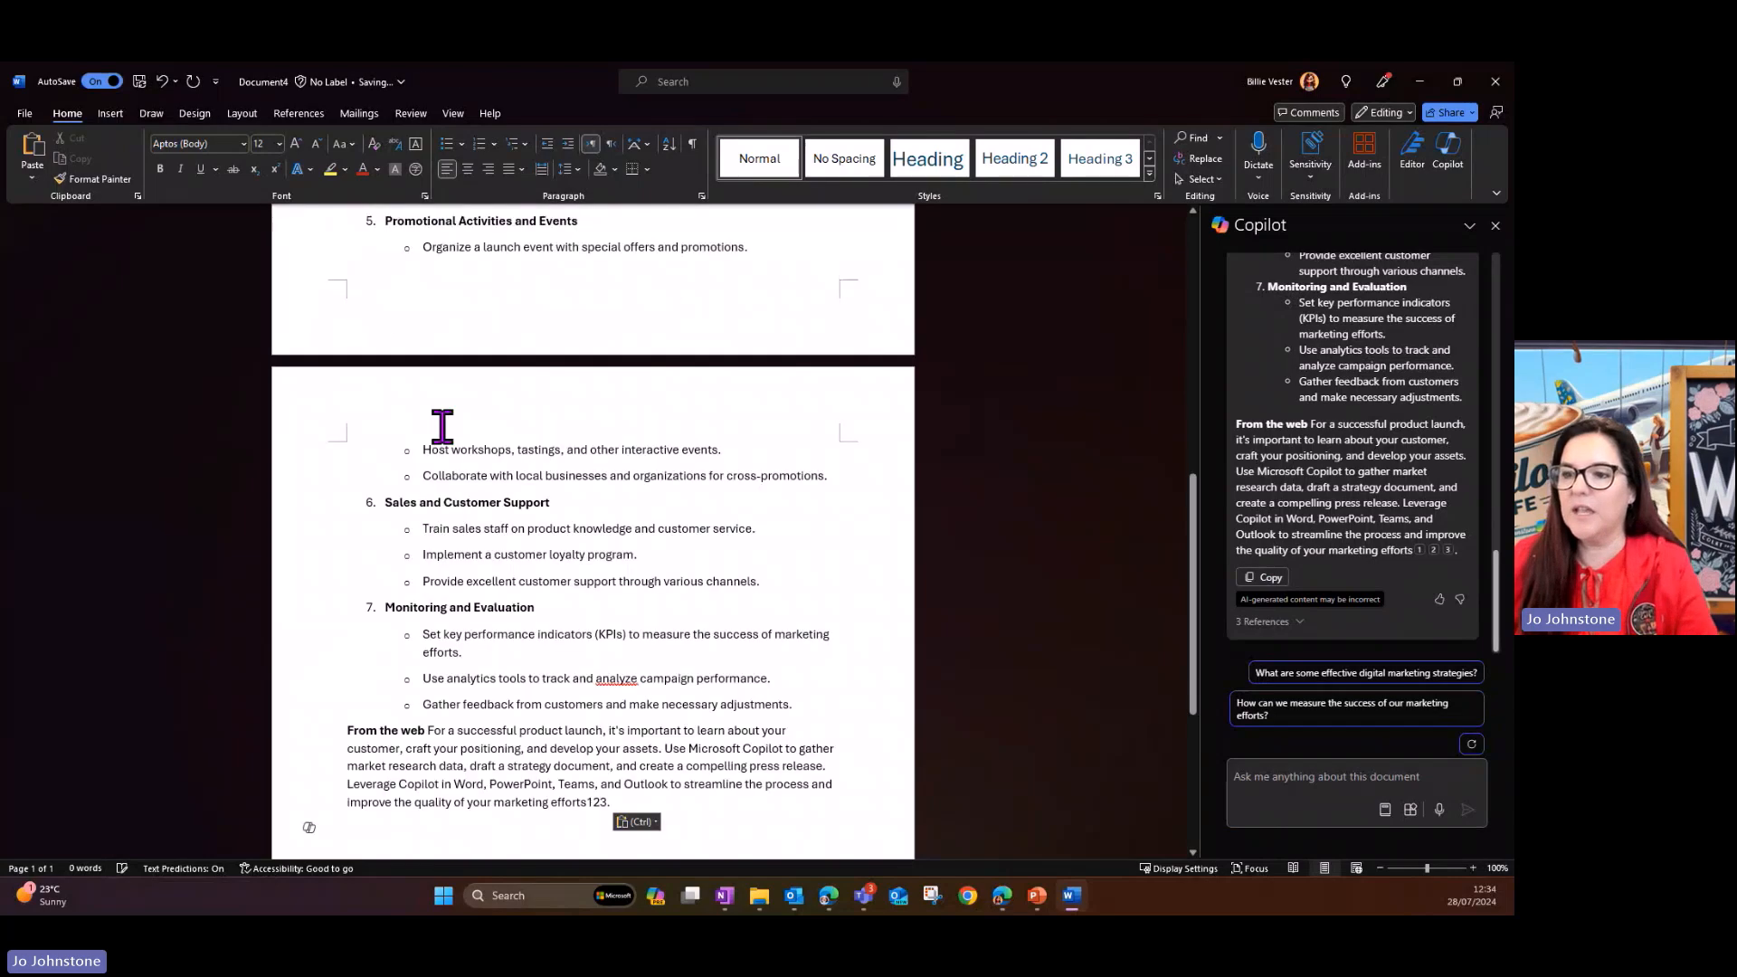
- Delete the introductory "From your document" paragraph above the numbered outline
scroll(442, 426, "up", 15)
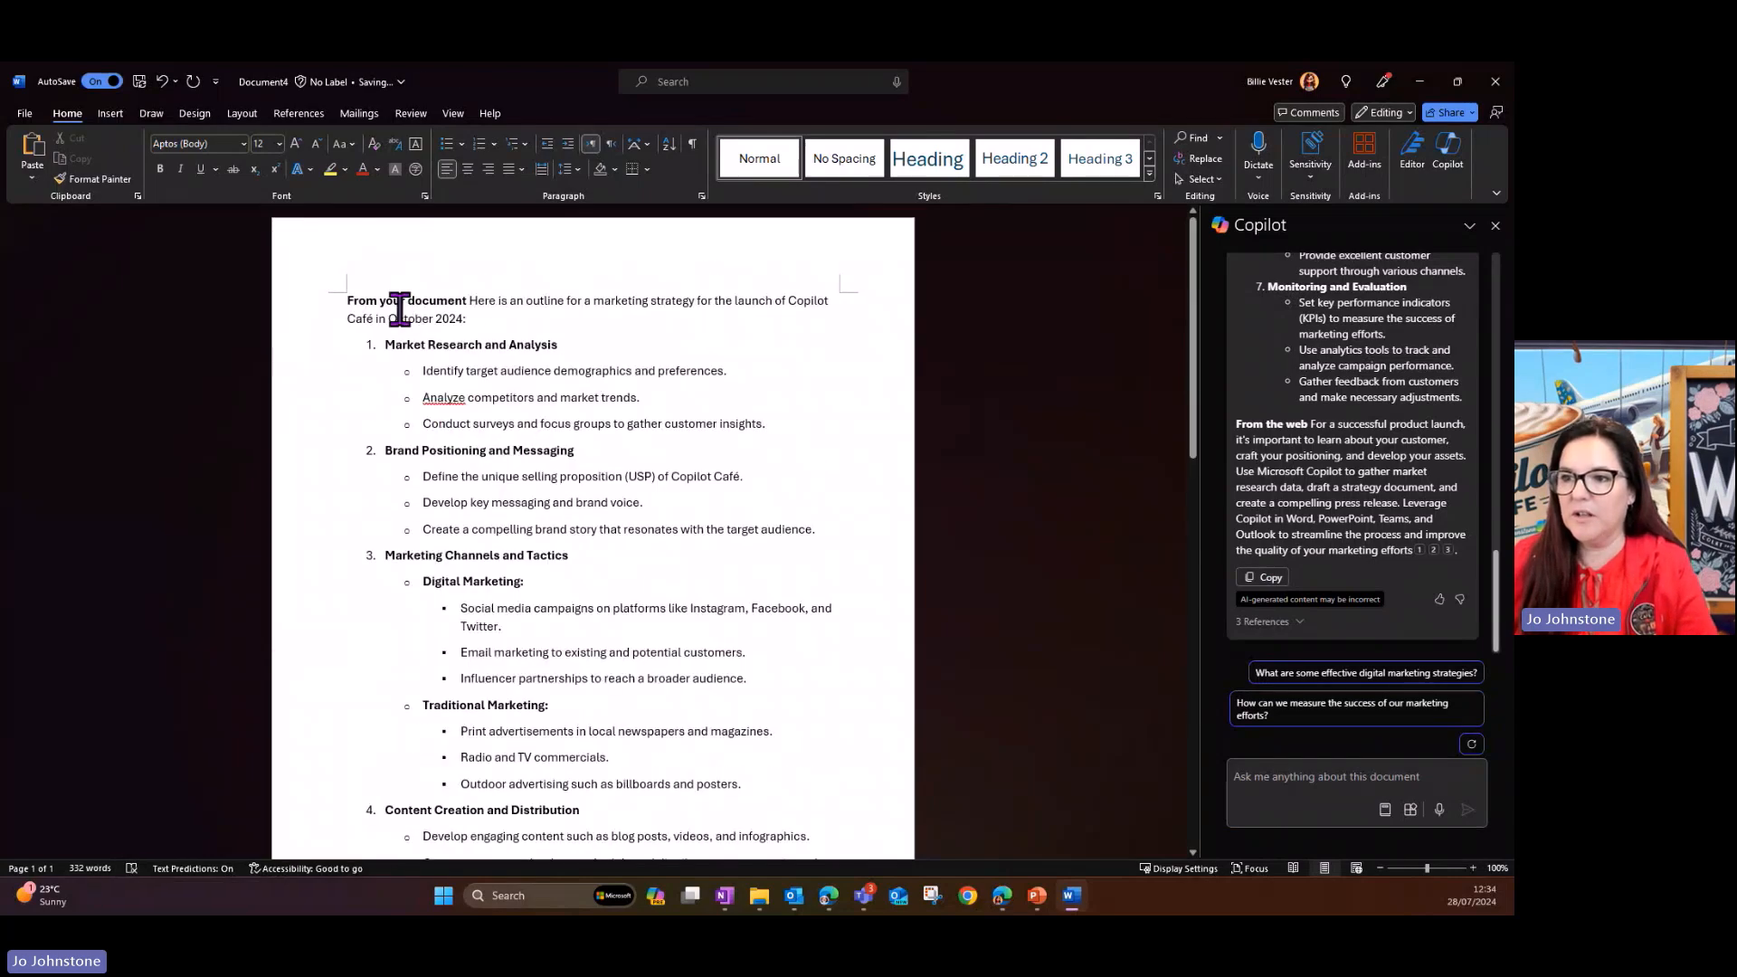
double_click(324, 302)
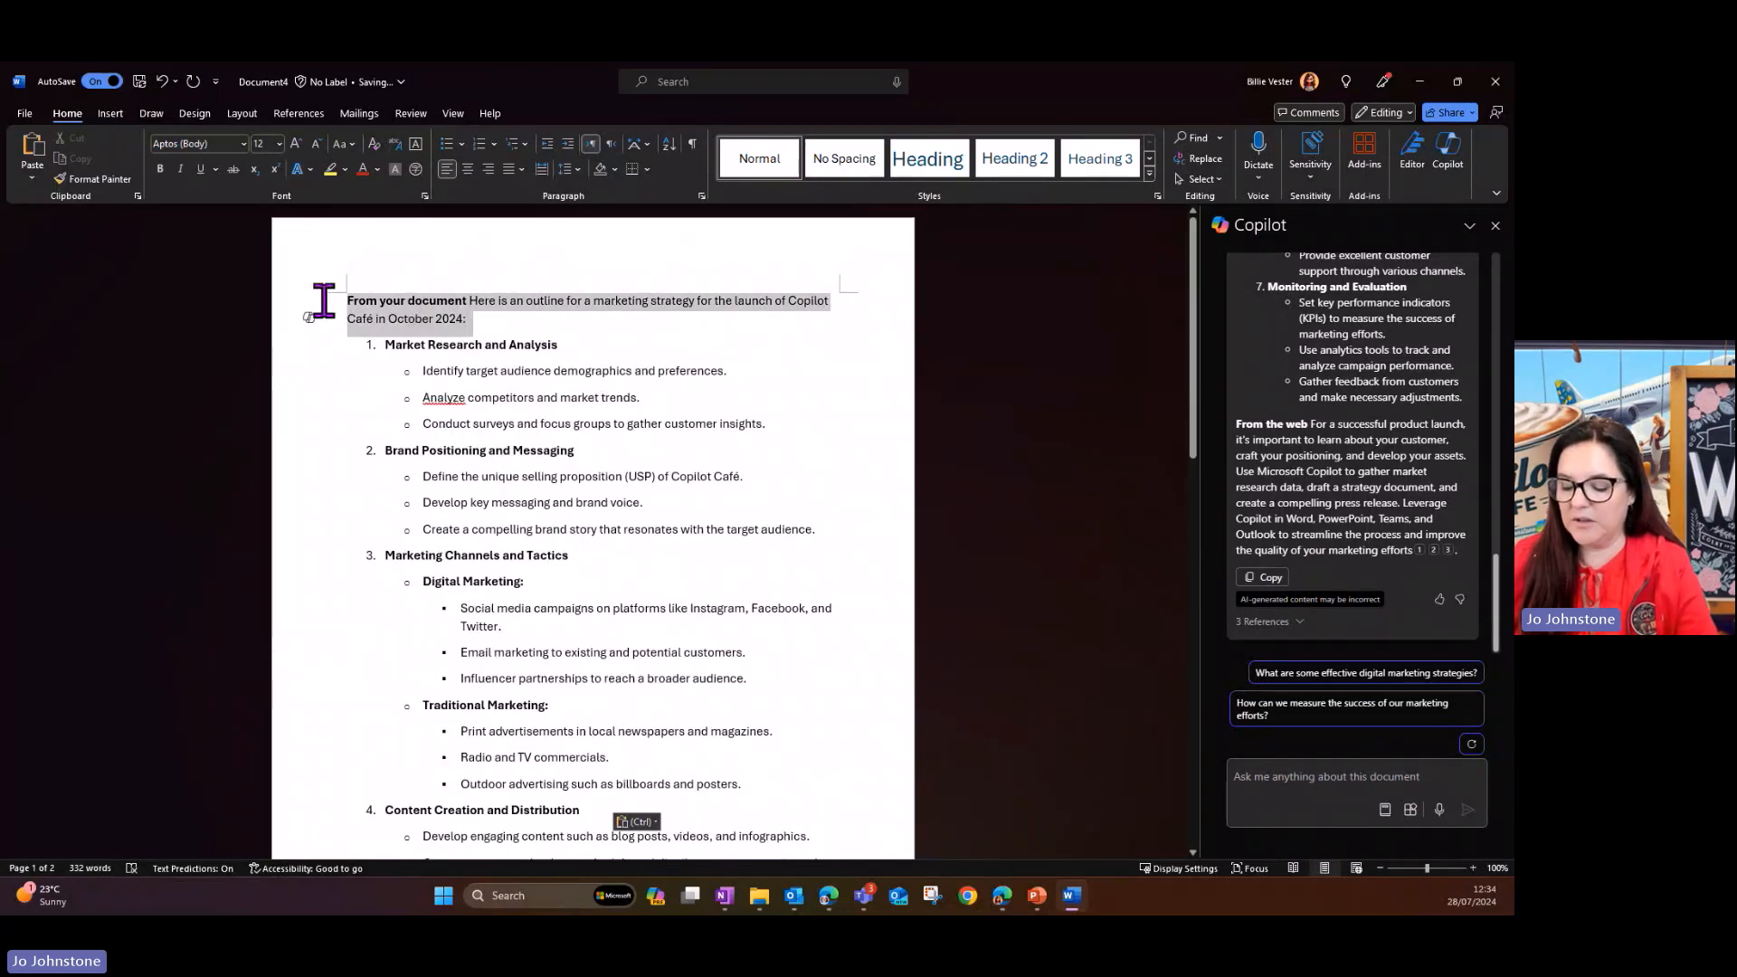
key("Delete")
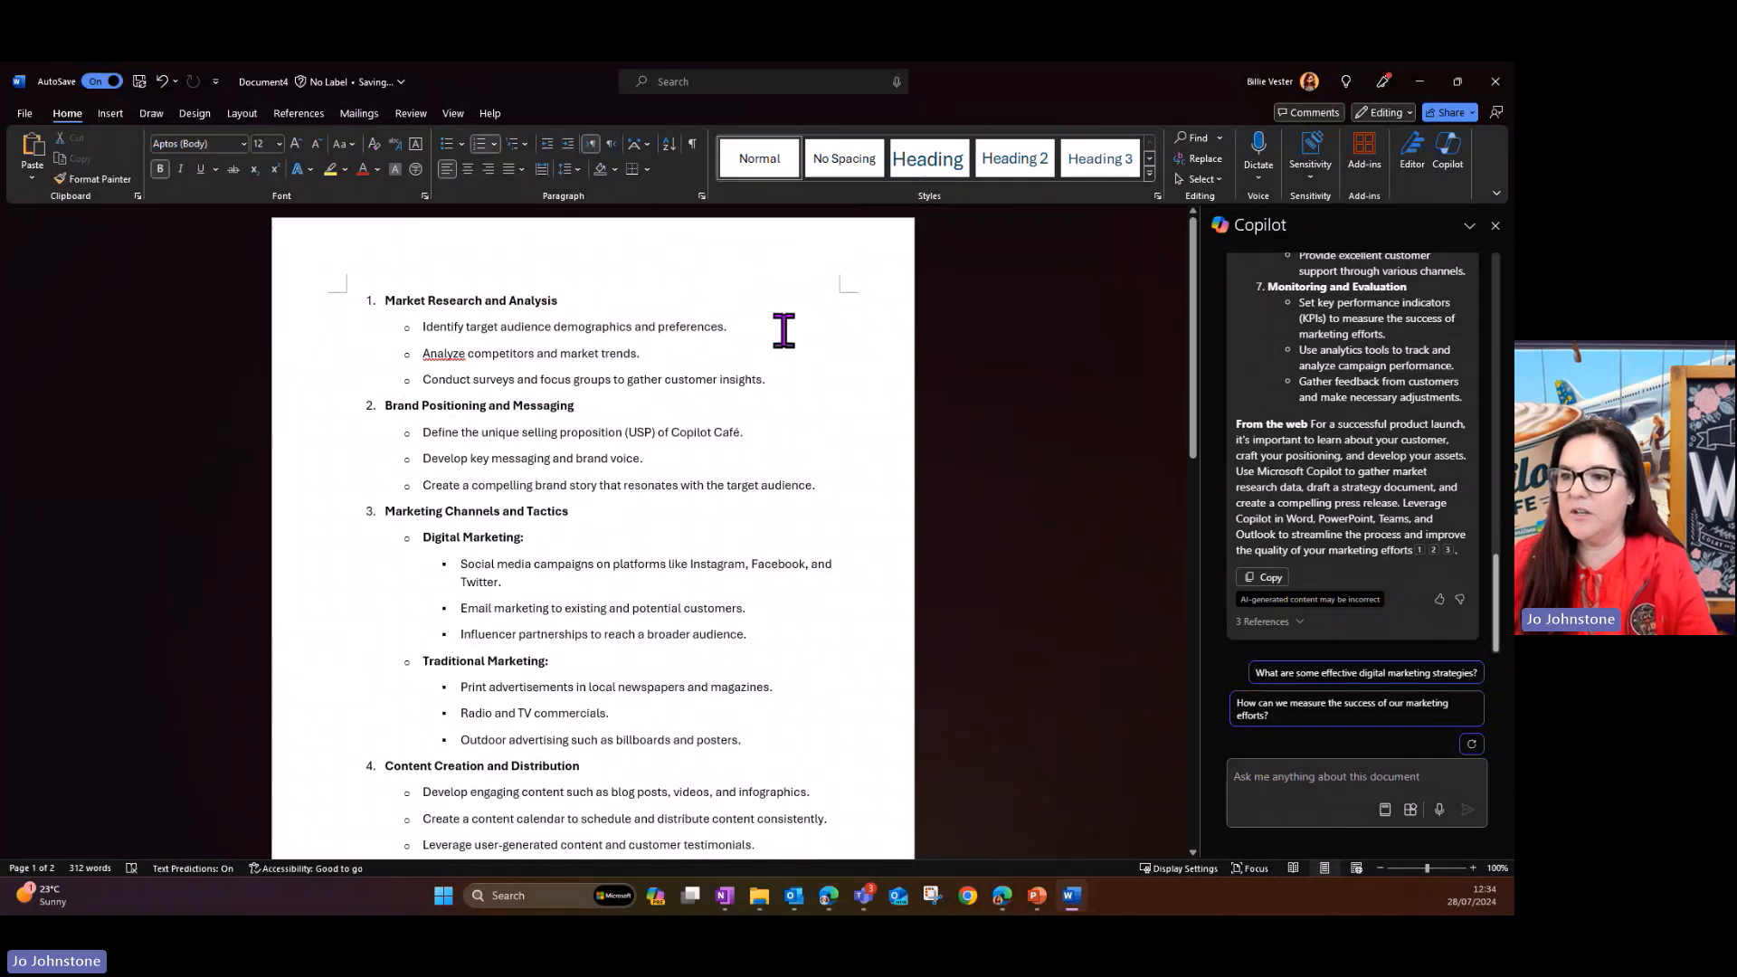
- Look through the pasted outline and send Copilot the prompt "Create a good title for this document what would you suggest"
scroll(671, 347, "down", 3)
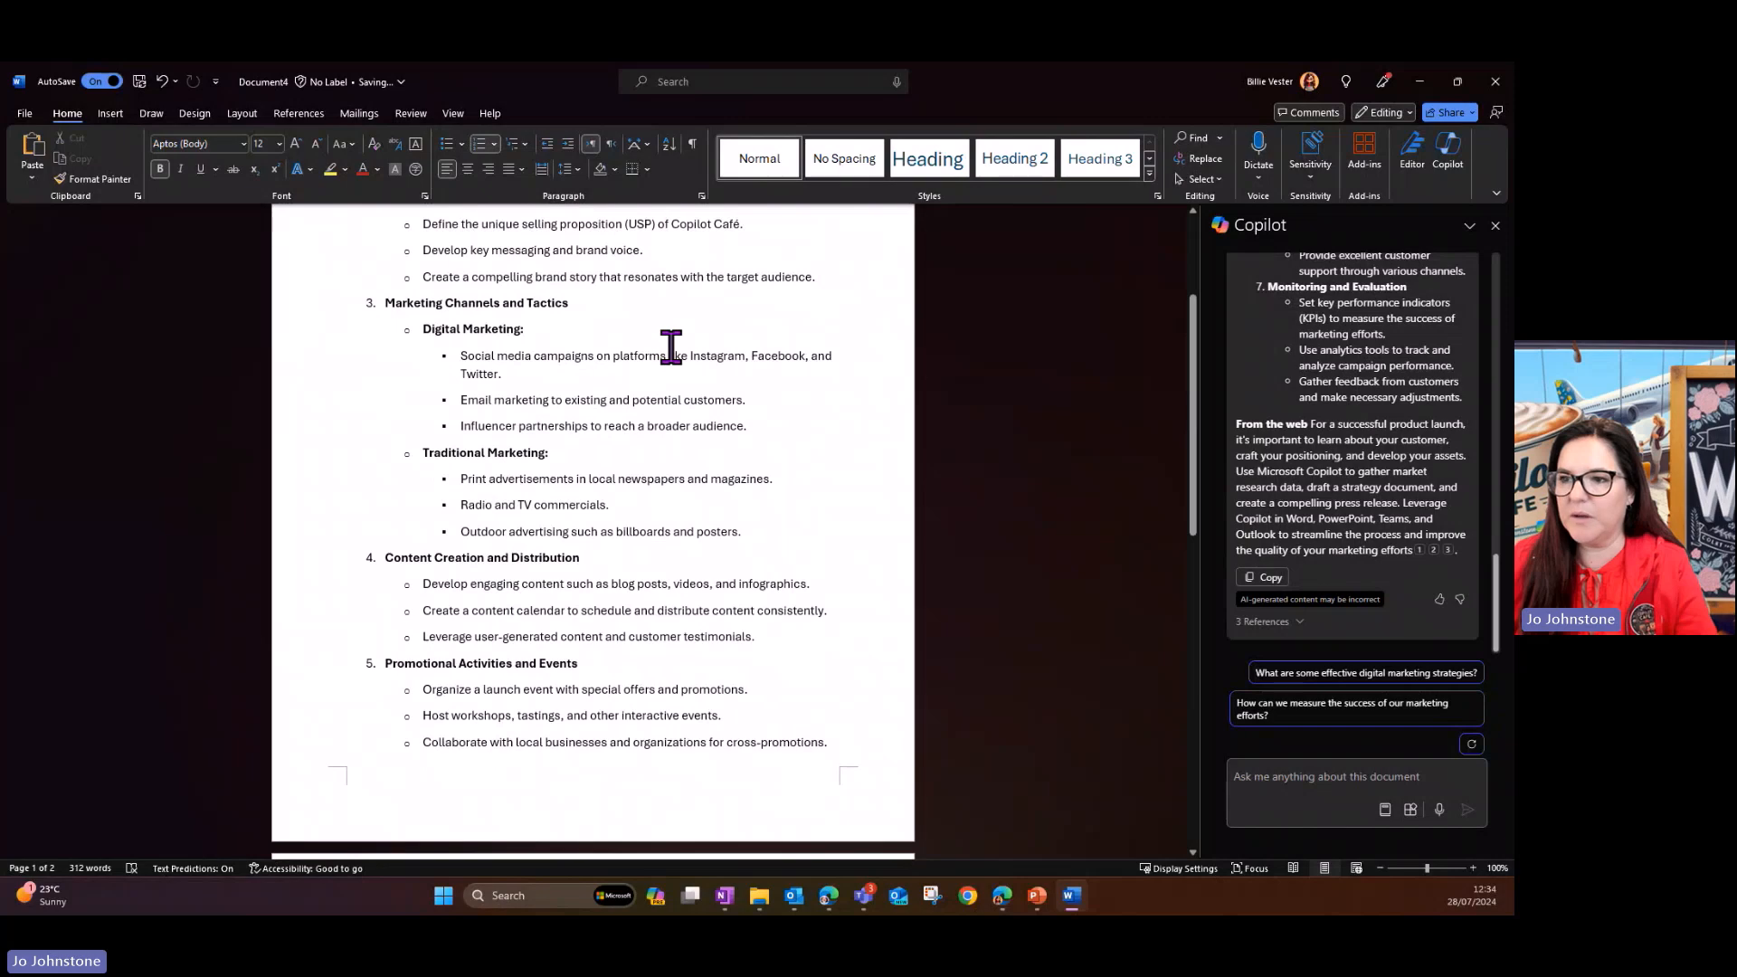
scroll(671, 347, "down", 3)
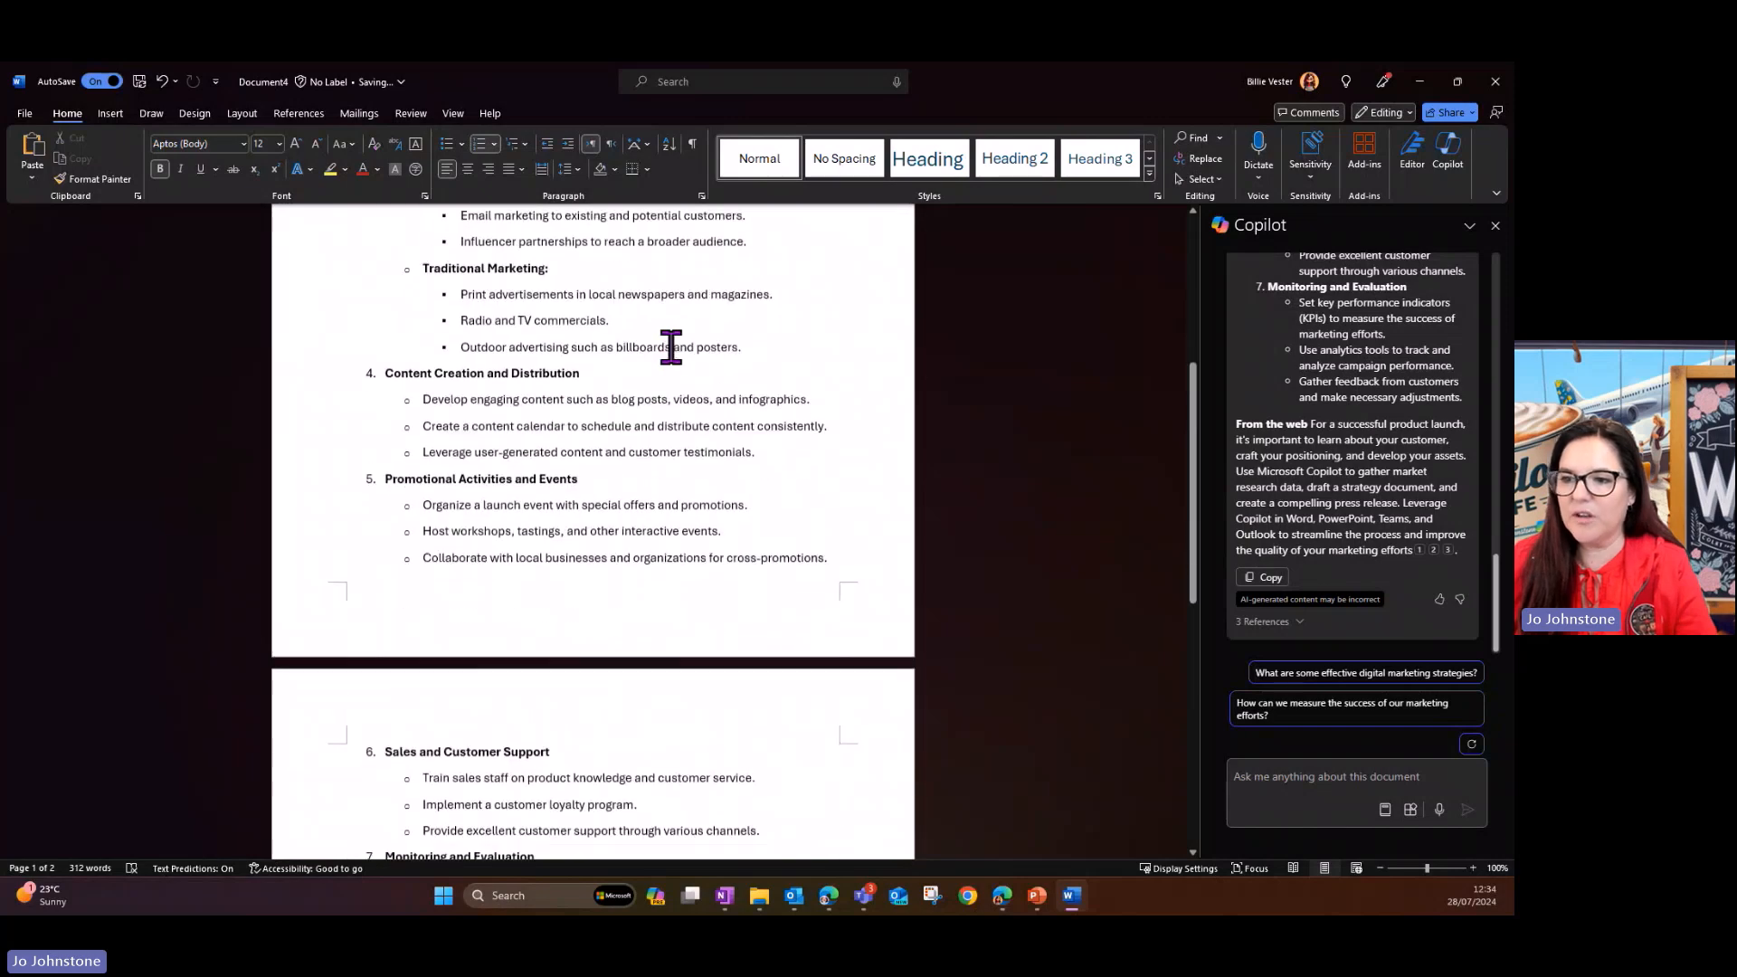
scroll(671, 347, "down", 4)
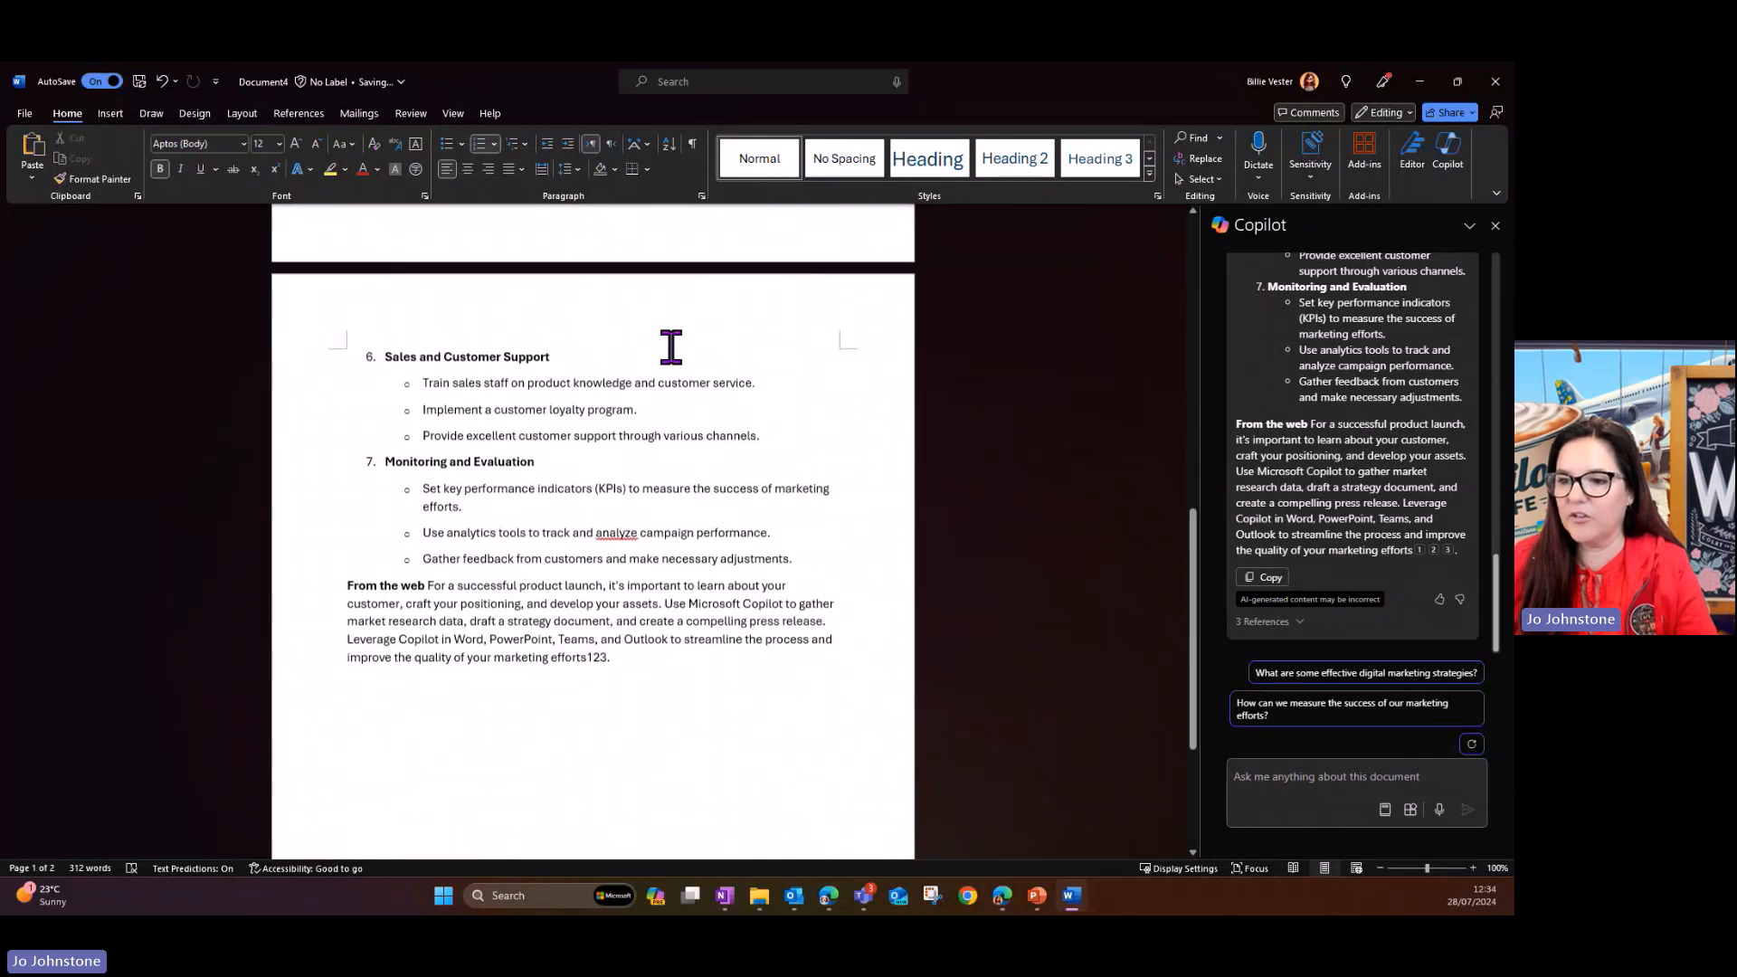
scroll(670, 348, "down", 2)
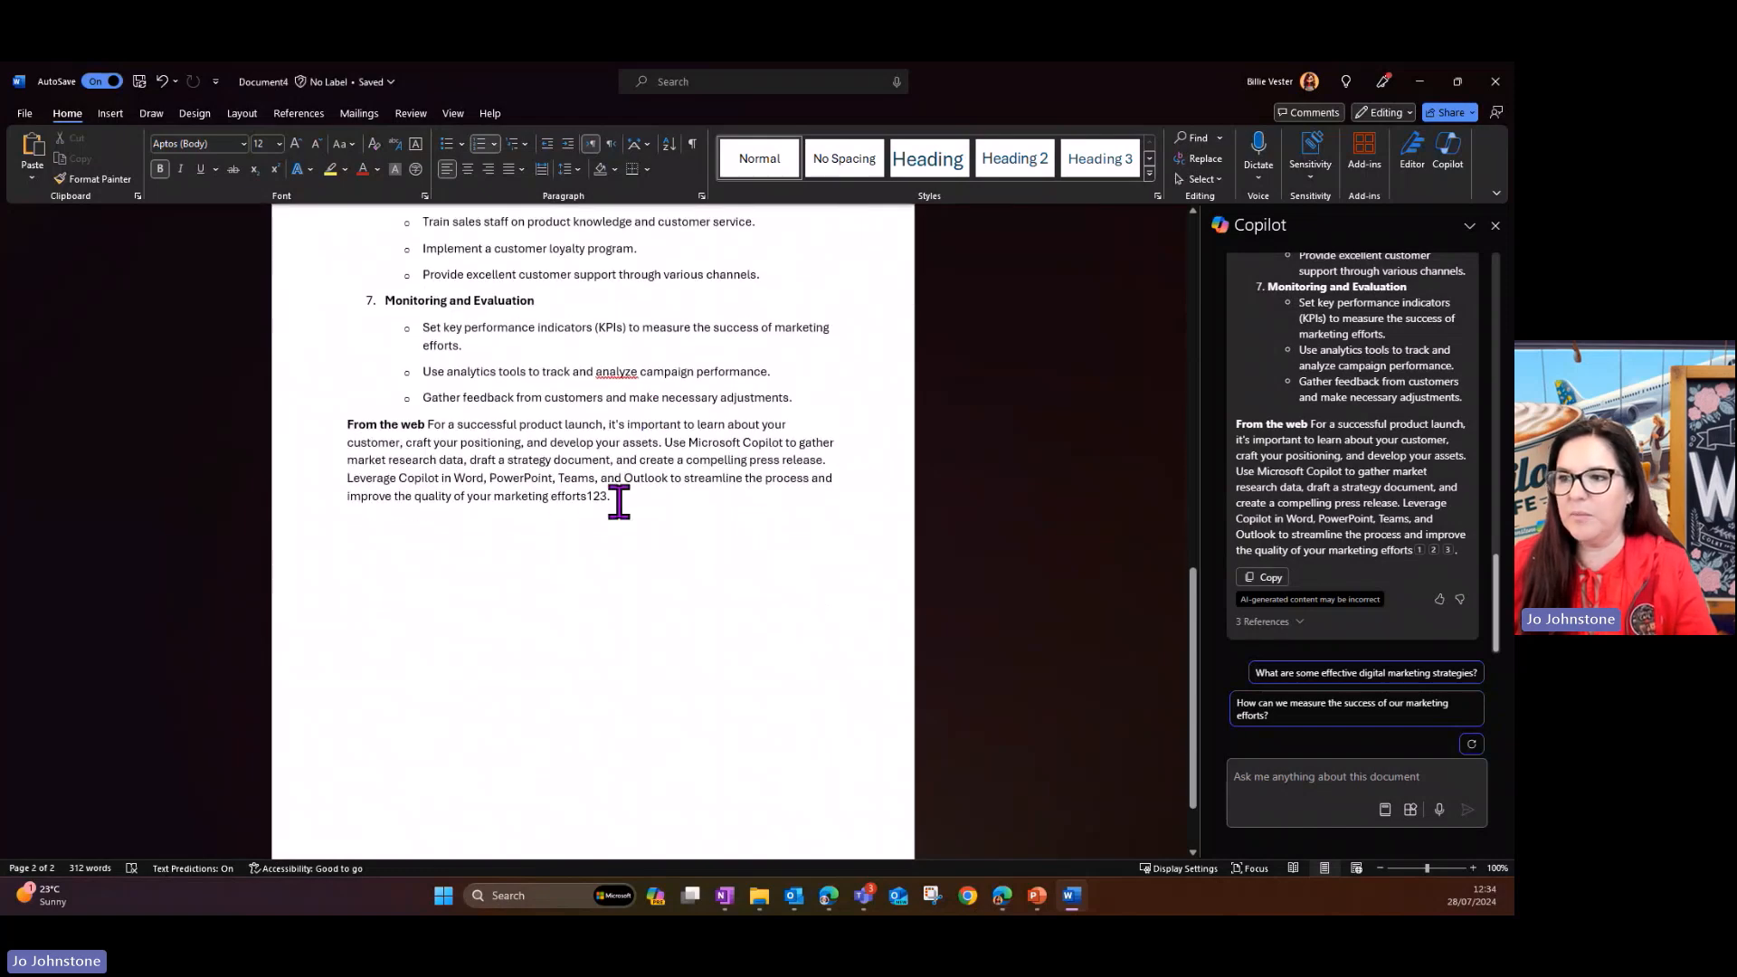
scroll(618, 502, "up", 13)
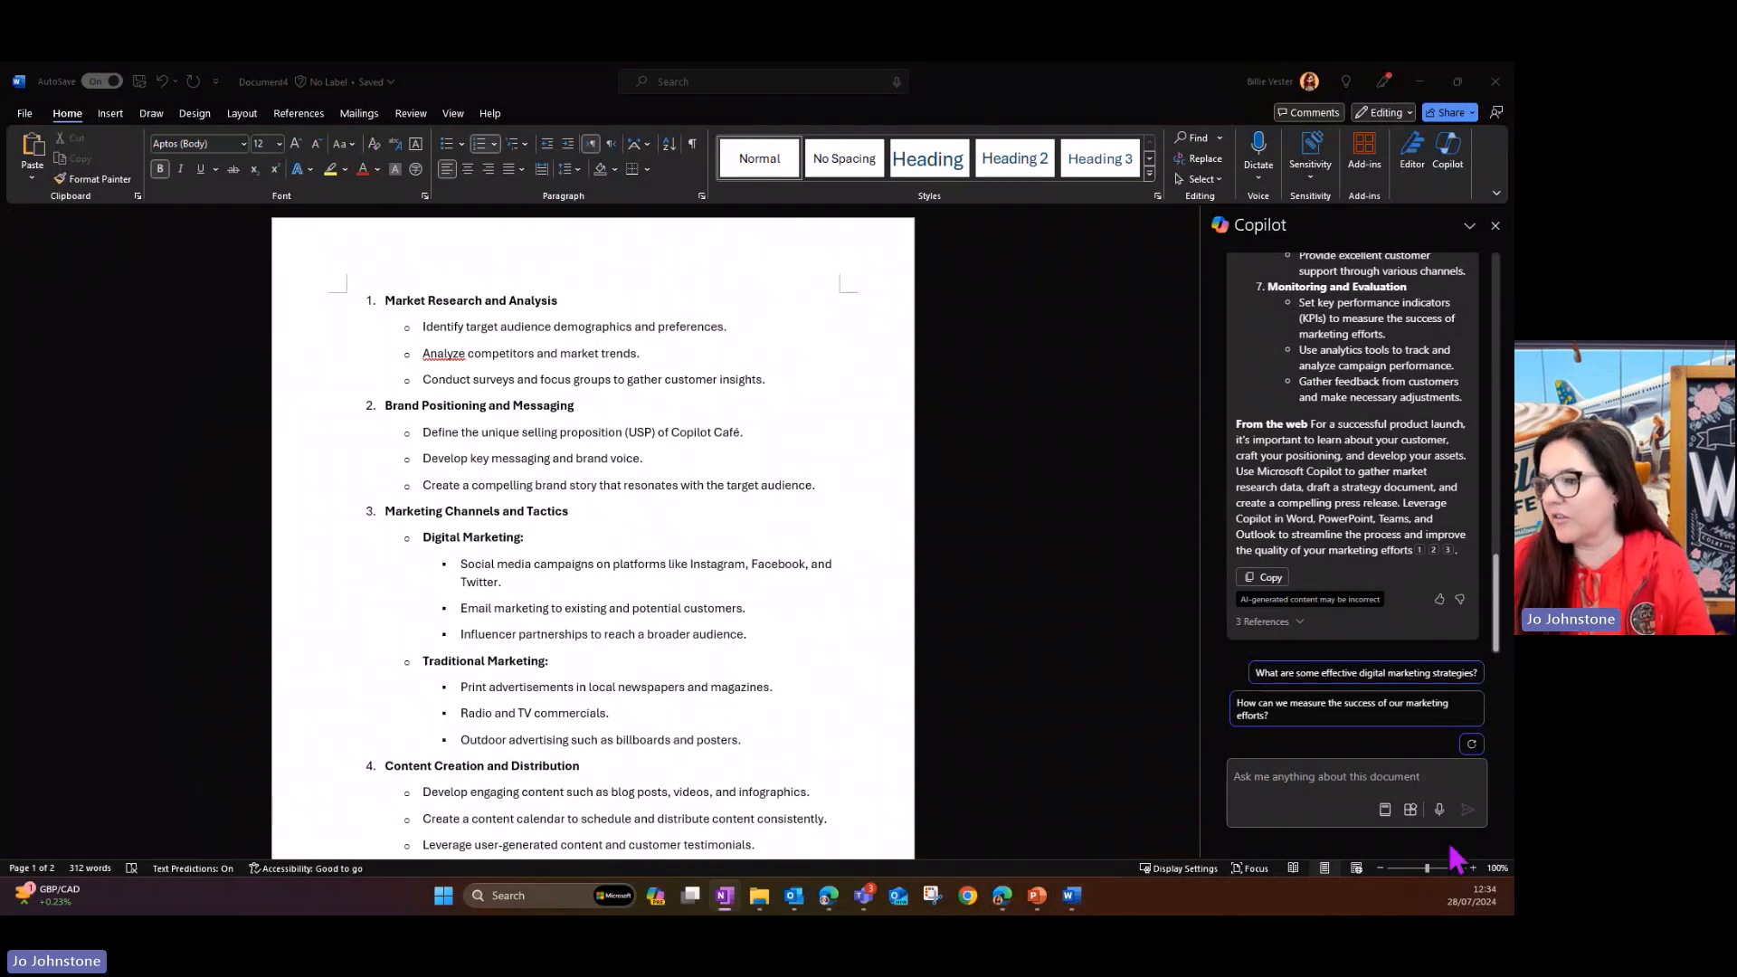
left_click(1289, 783)
key("ctrl+v")
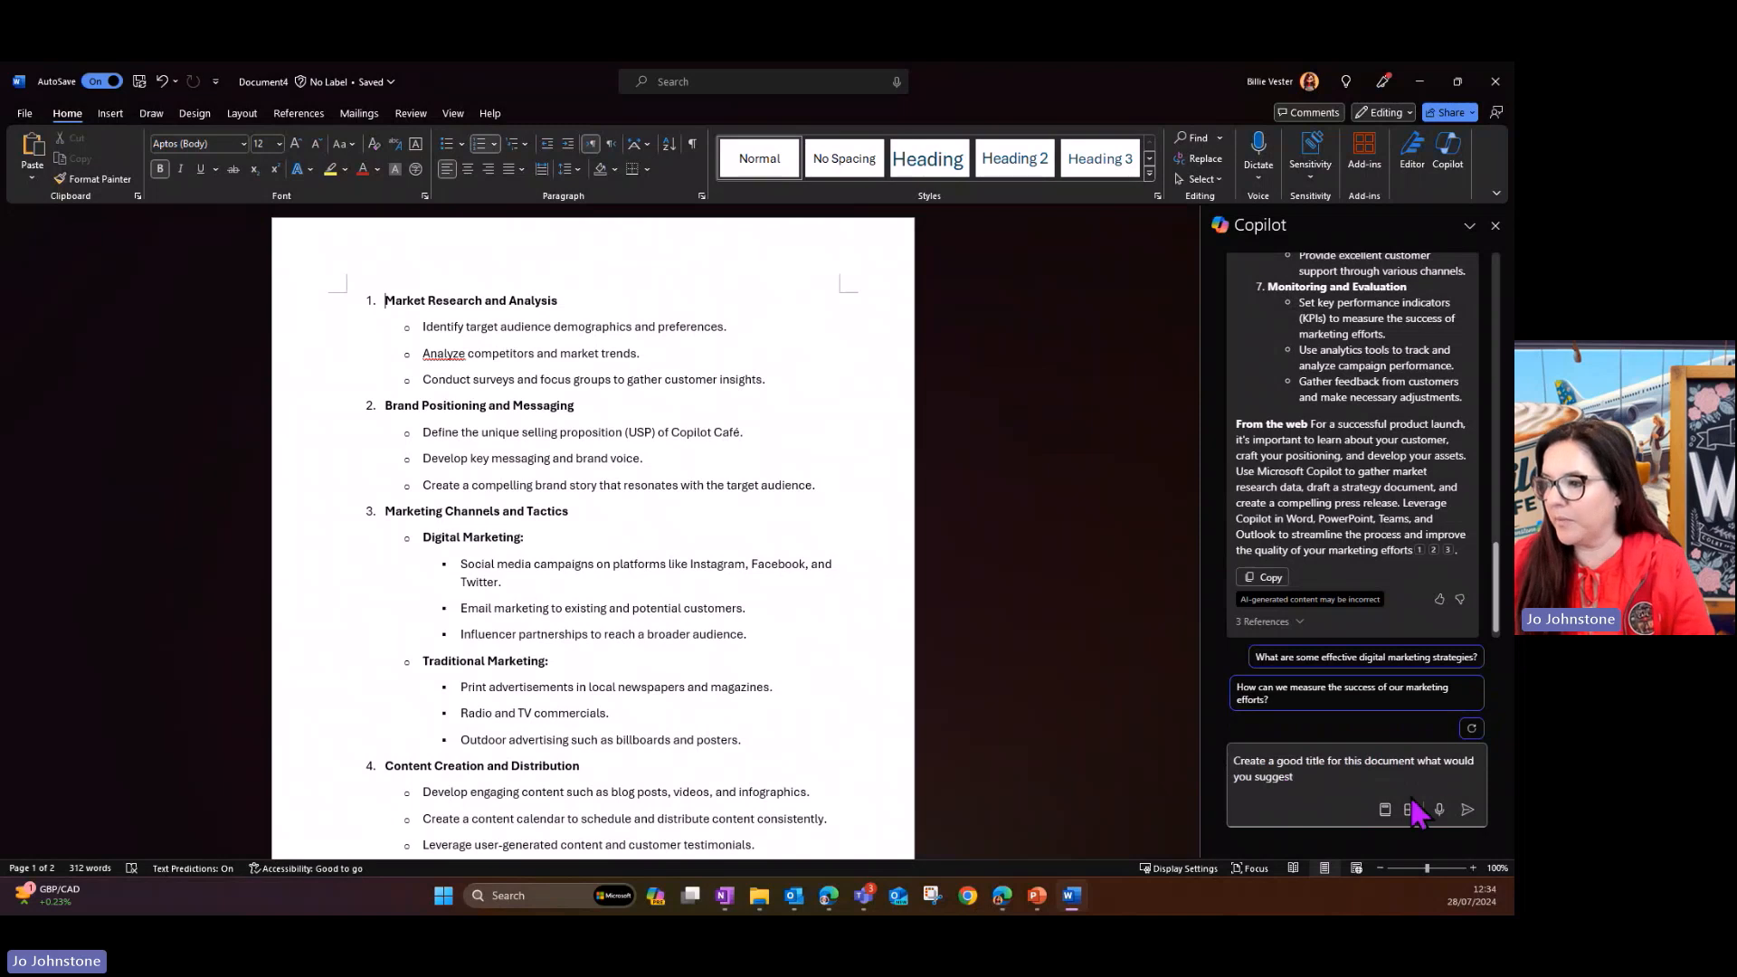
left_click(1469, 811)
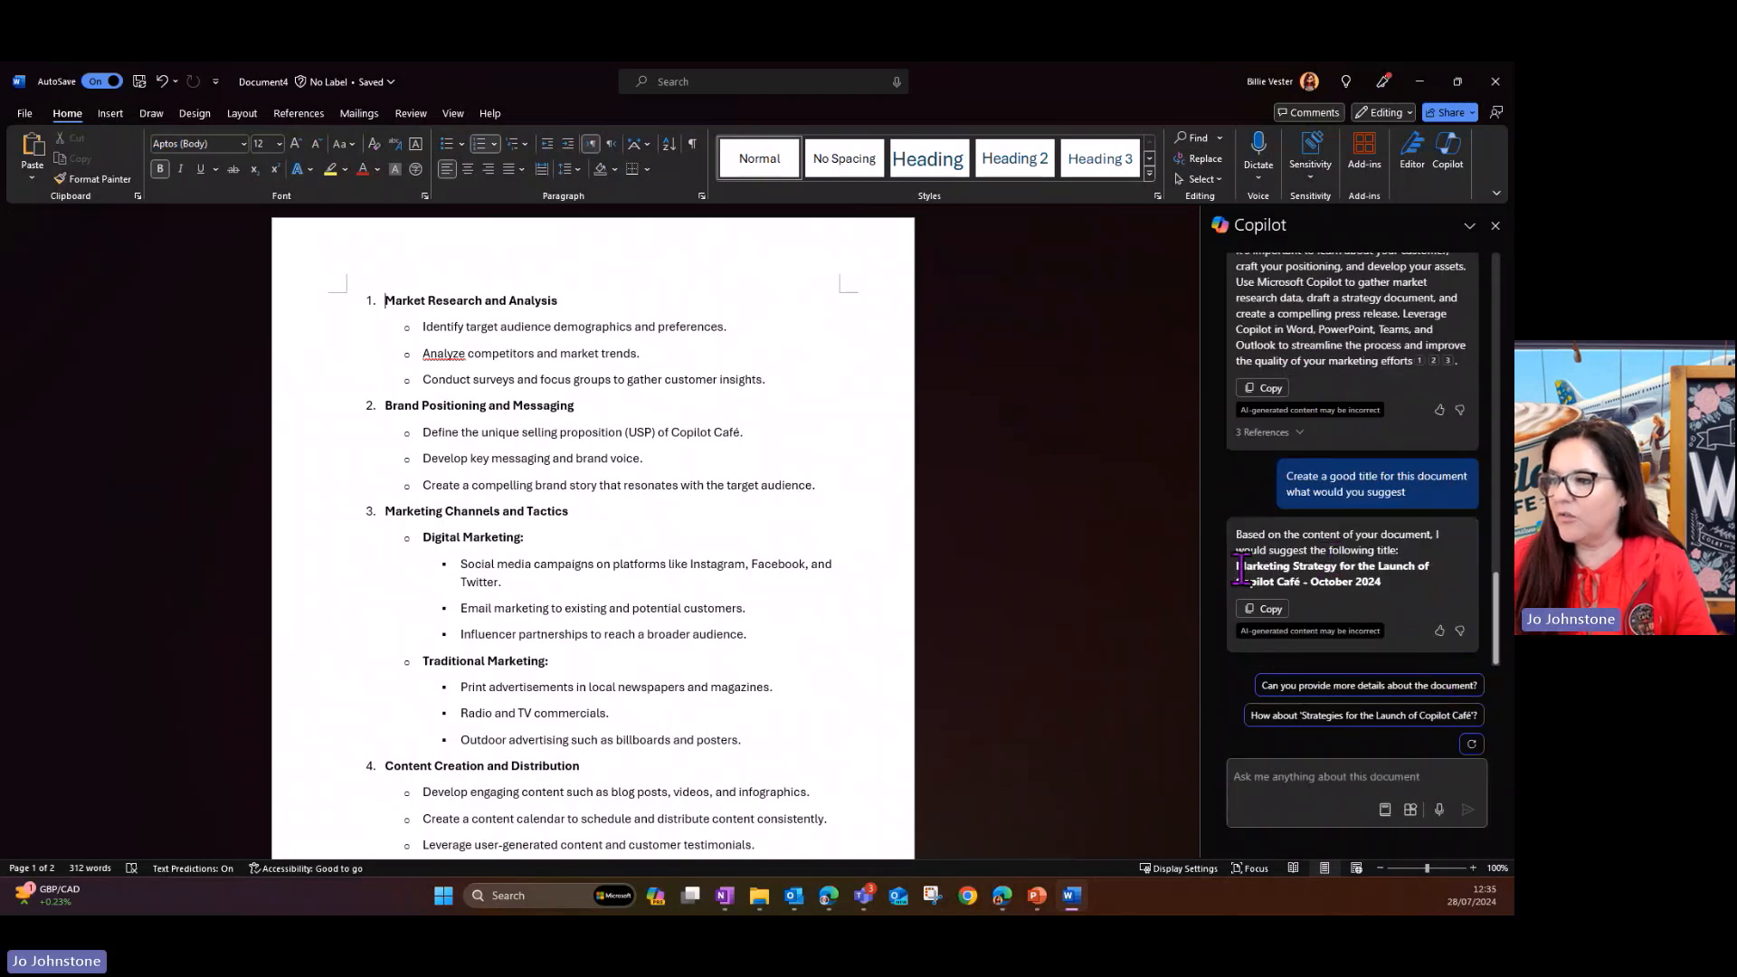
- Copy "Marketing Strategy for the Launch of Copilot Café" from Copilot's suggested title, leaving out the date
left_click_drag(1238, 568, 1419, 597)
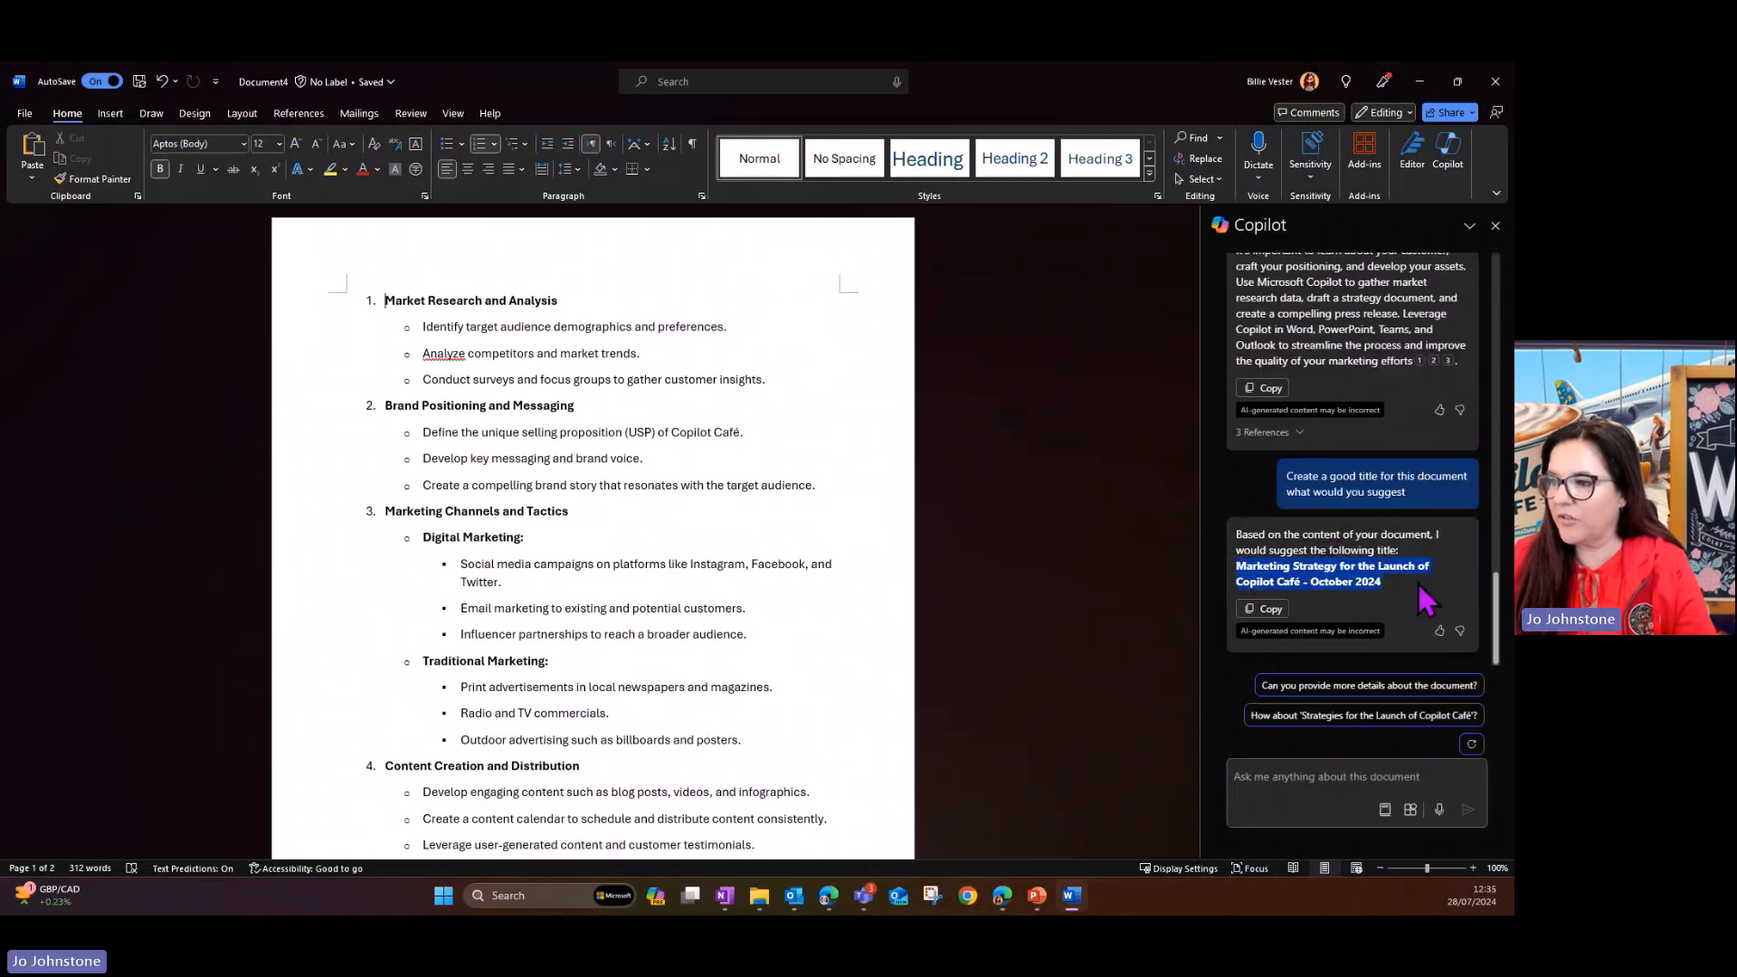
left_click_drag(1240, 568, 1300, 584)
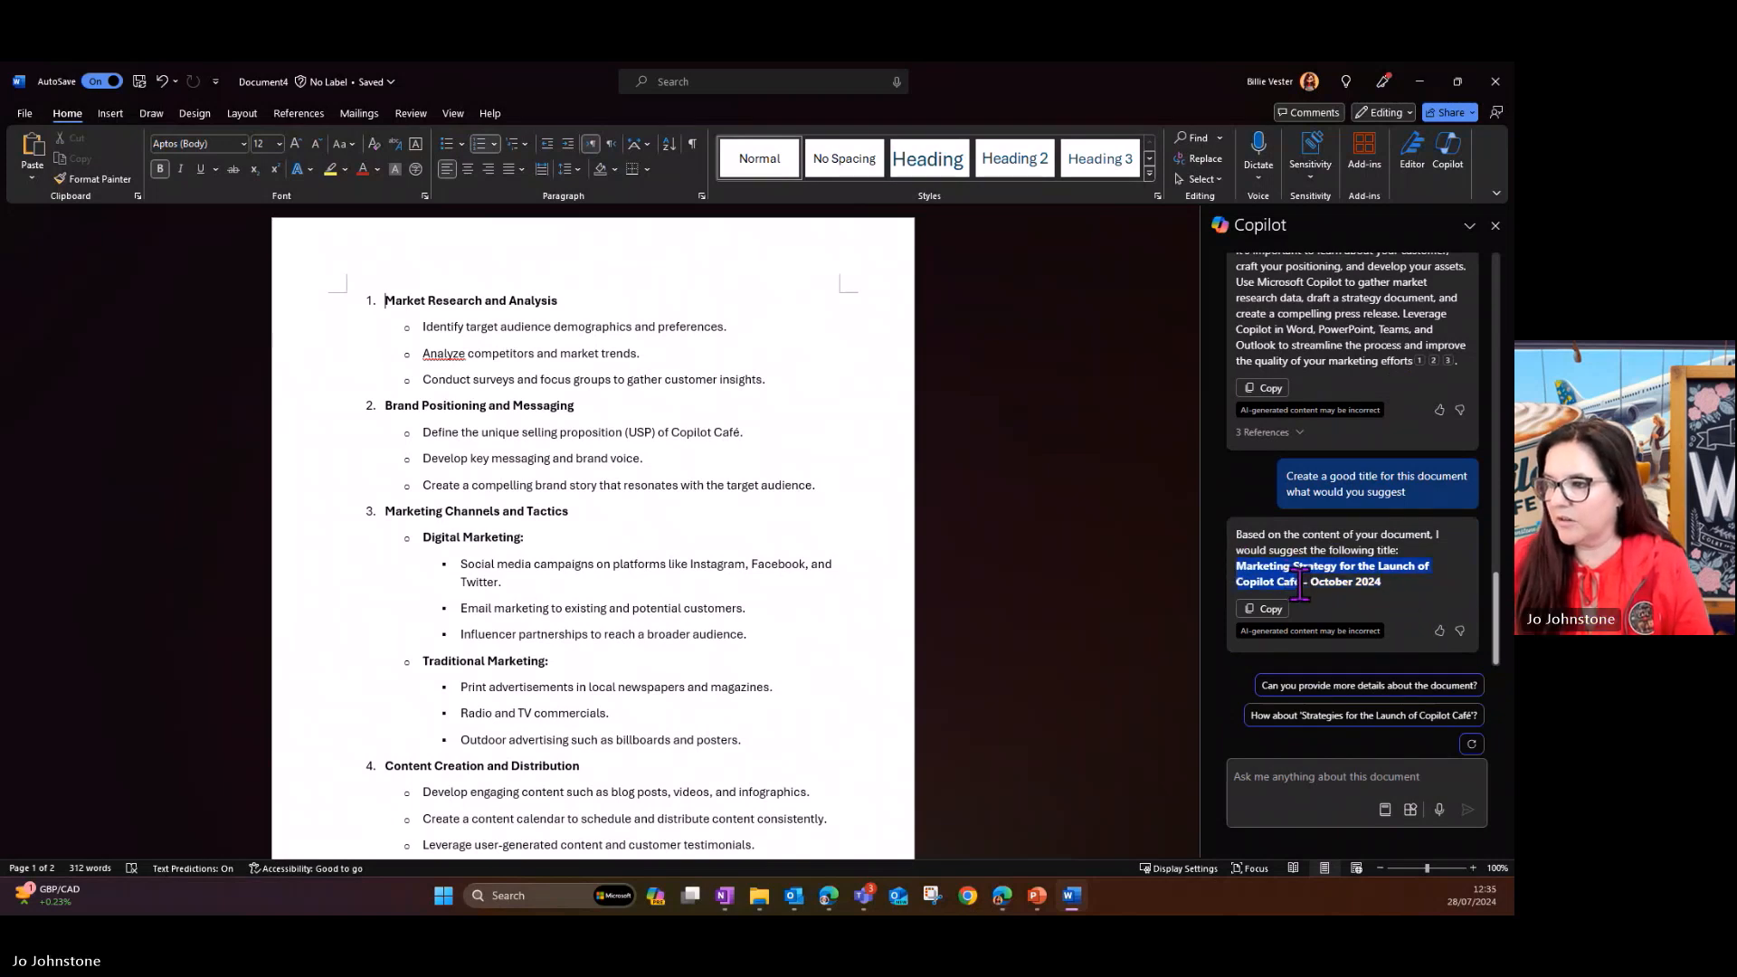
left_click(421, 300)
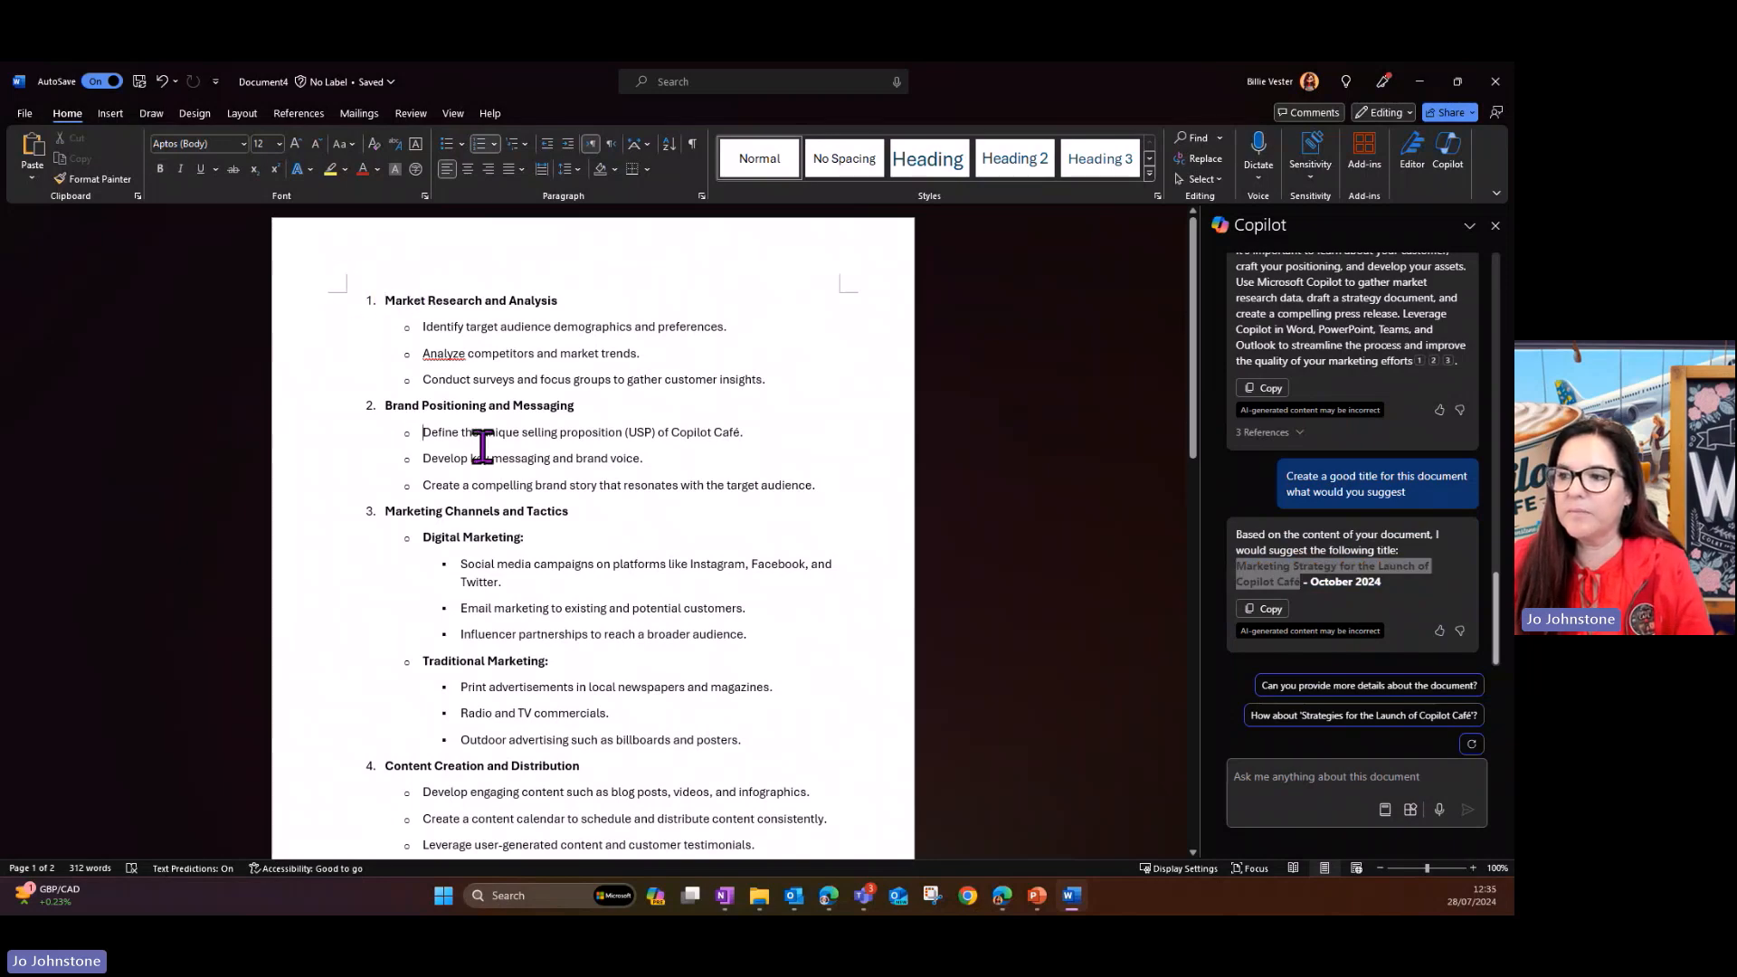
- Insert two empty lines above the Market Research and Analysis heading and place the cursor on the first one
scroll(516, 450, "down", 5)
scroll(515, 451, "up", 5)
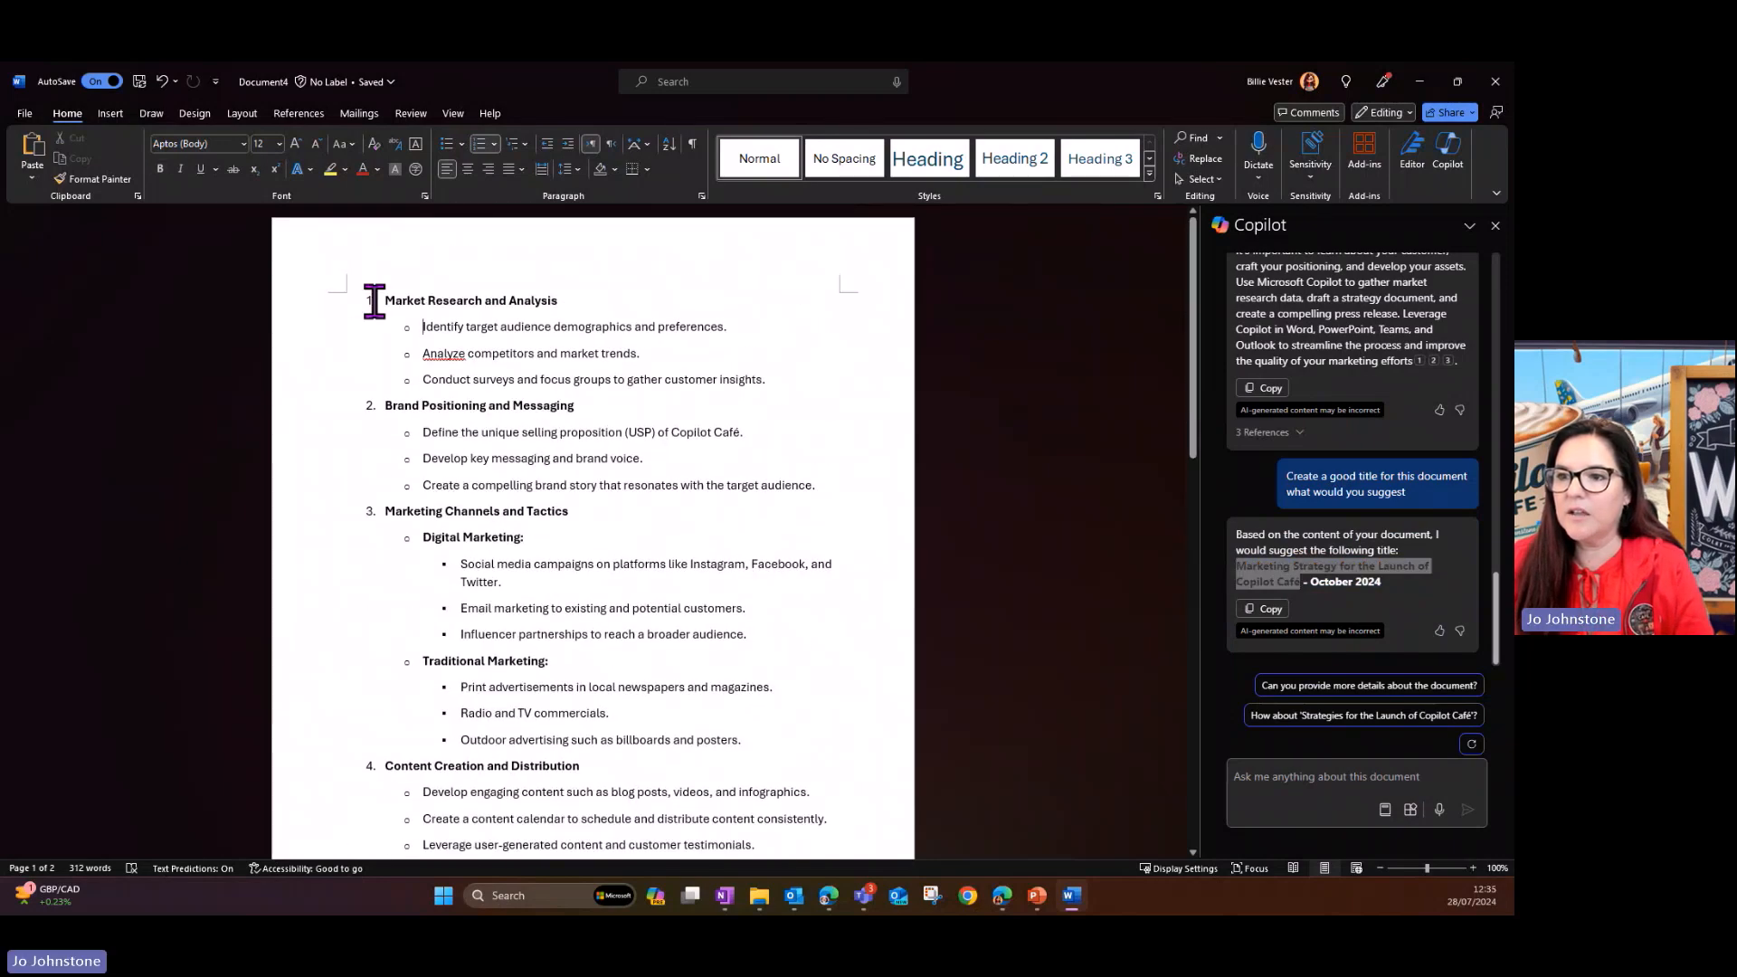
left_click(378, 301)
key("Return")
key("Return")
key("Up")
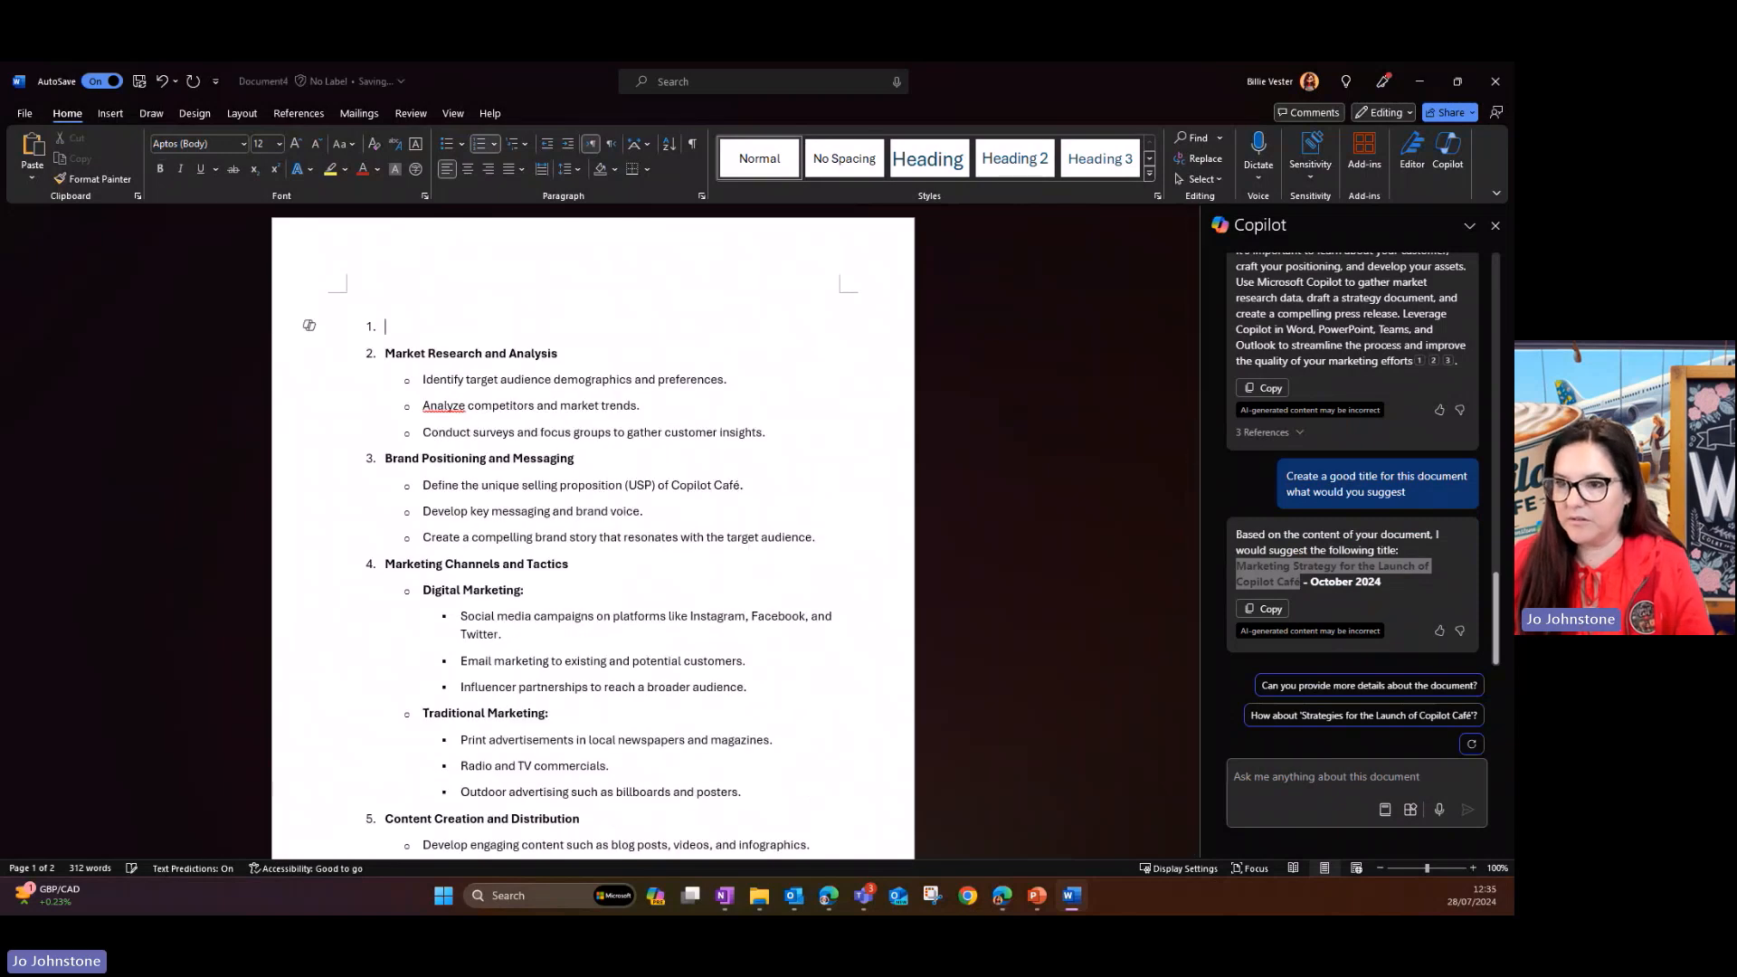
key("Up")
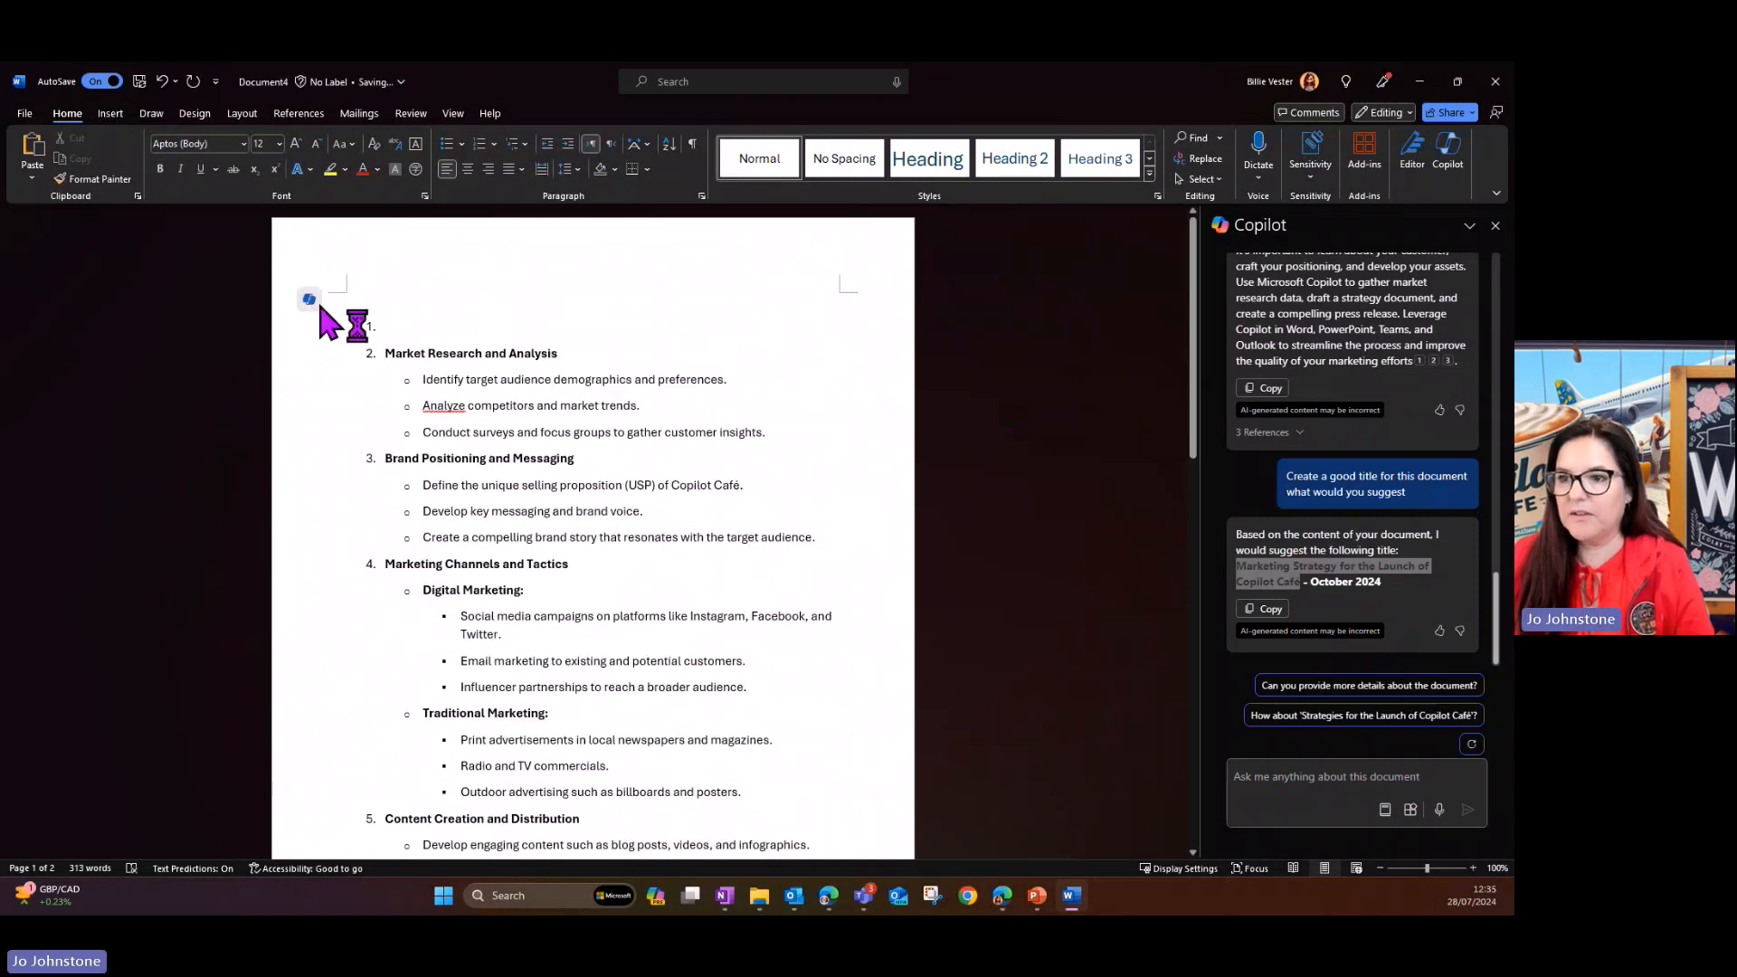
- Generate a heading above the outline with Draft with Copilot, using the prompt "Add the title Marketing Strategy for the Launch of Copilot Café"
left_click(305, 324)
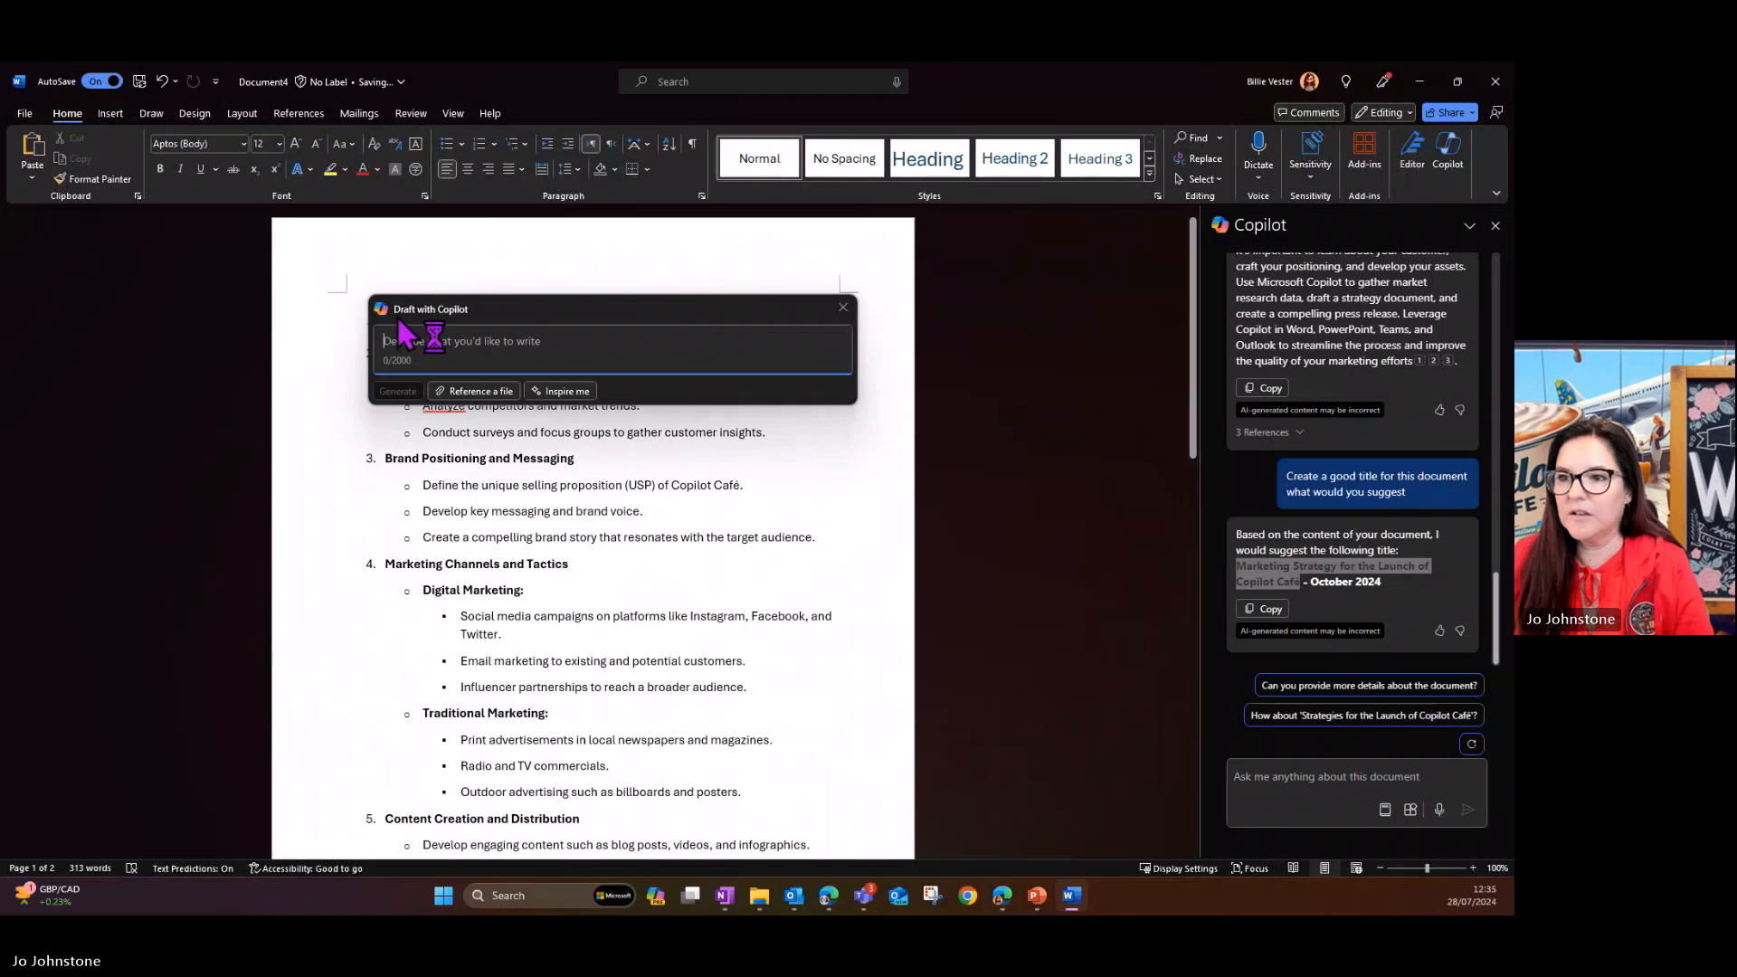
type("Add")
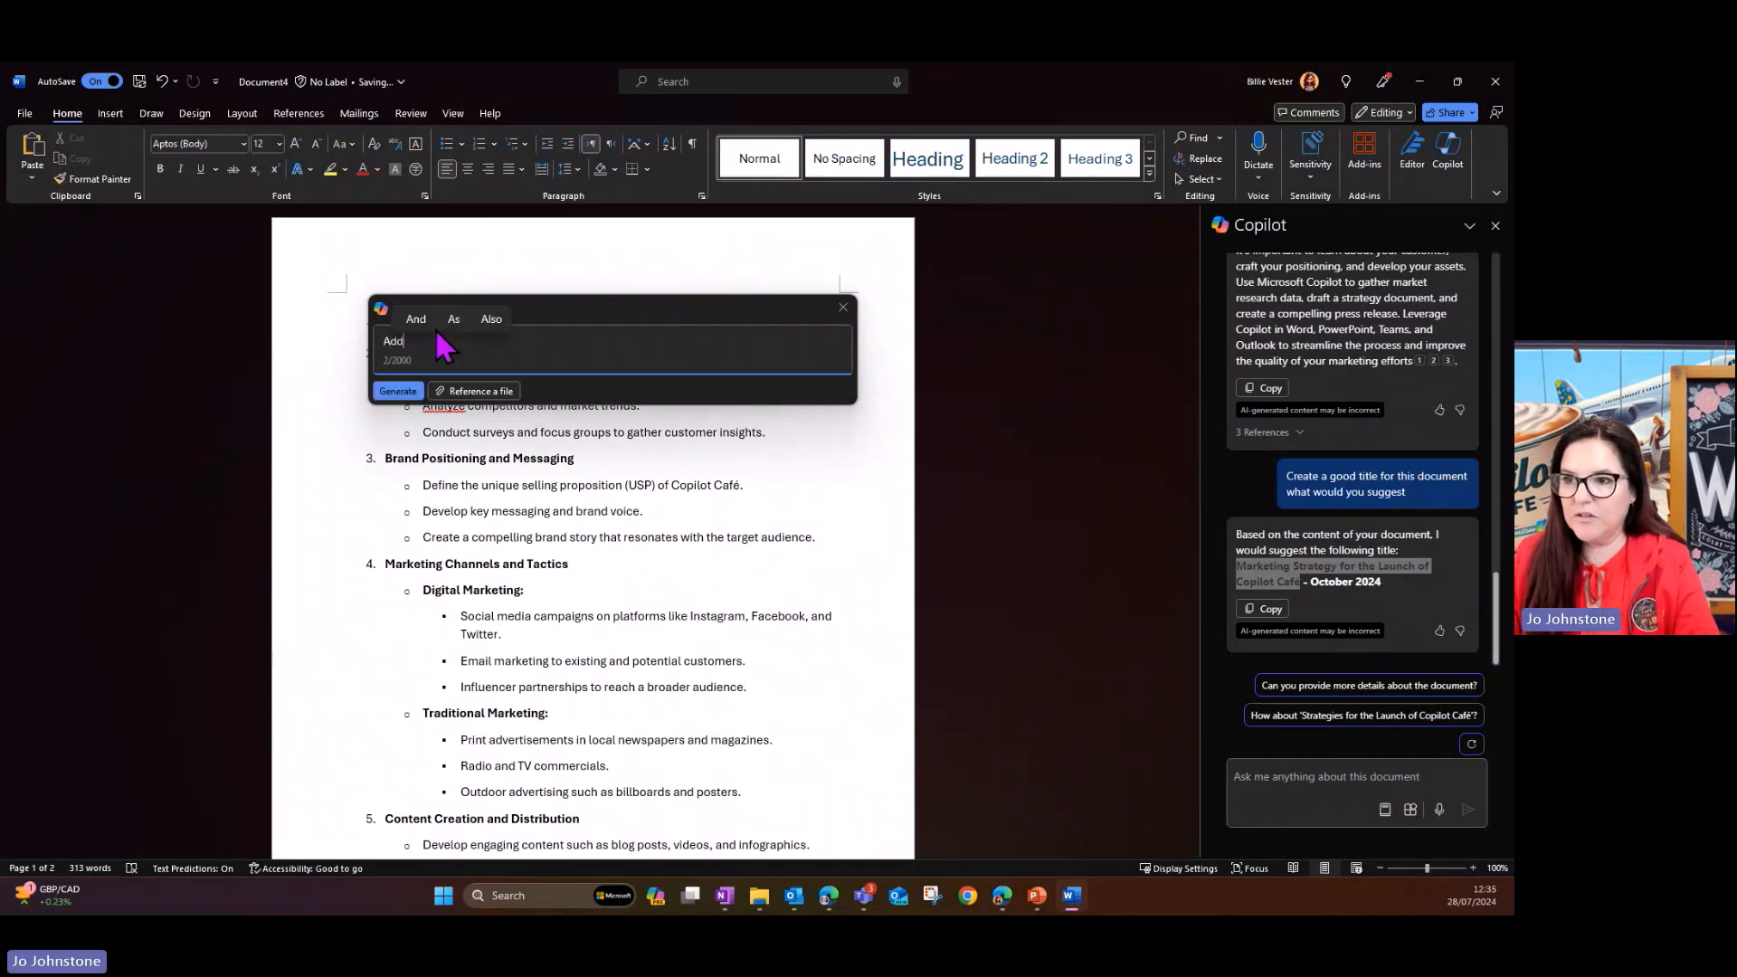
type(" the title")
key("ctrl+v")
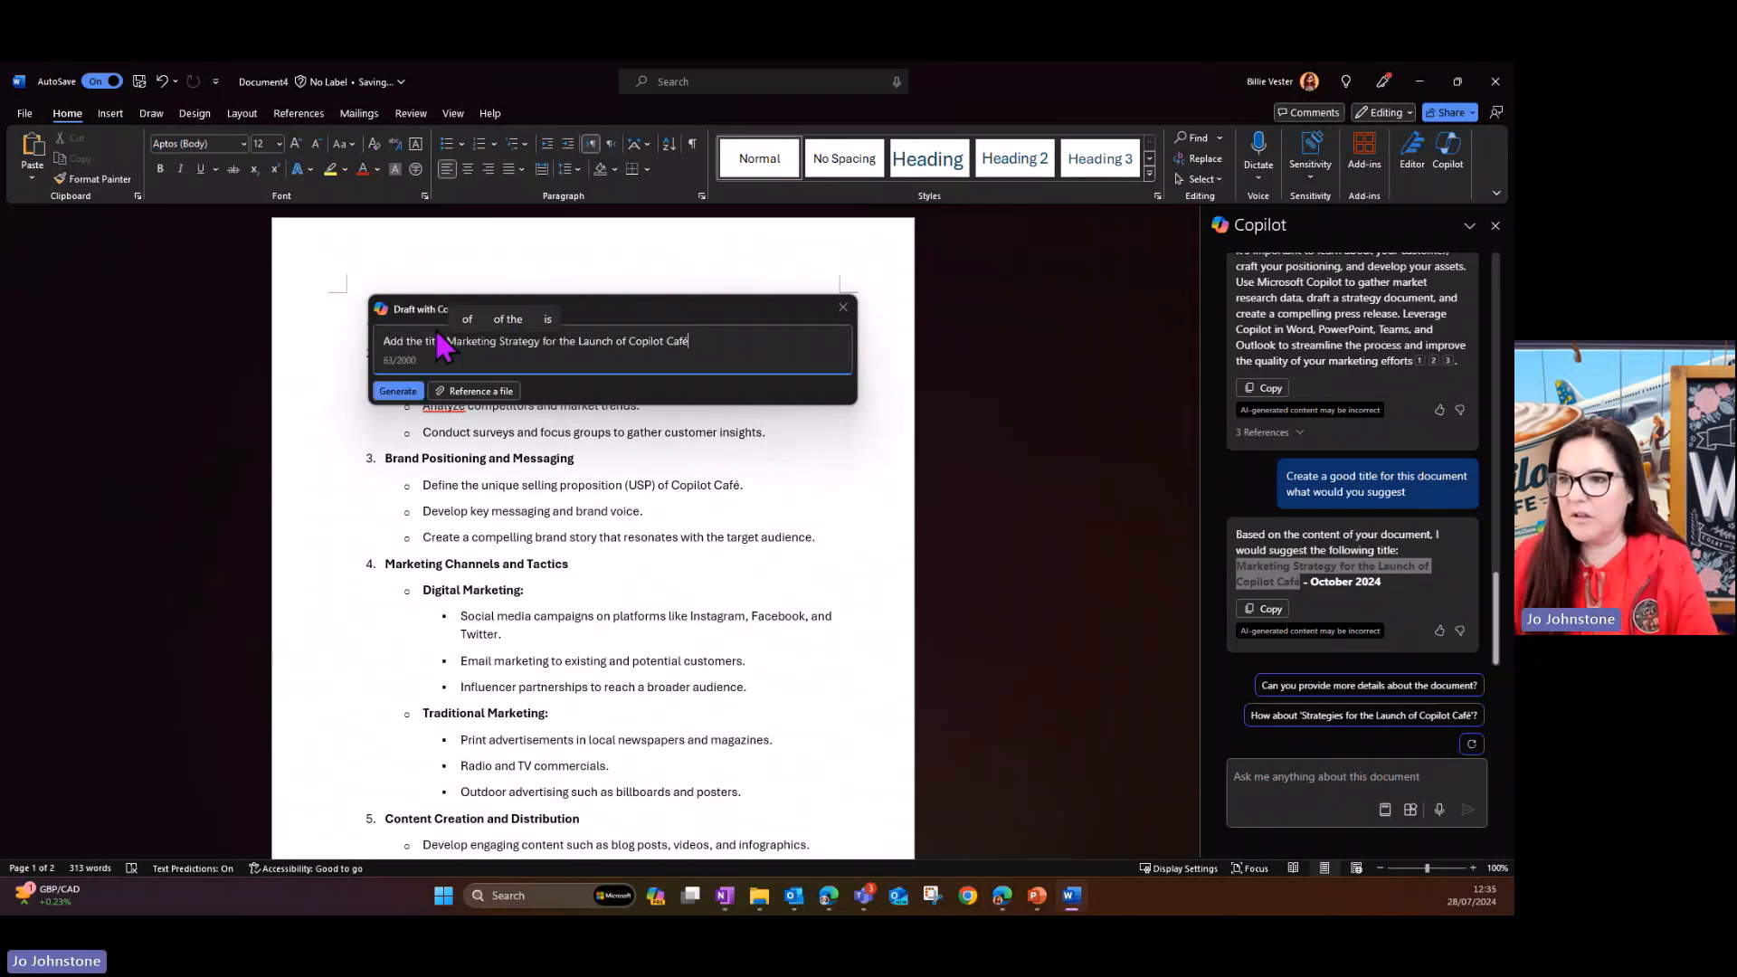
left_click(398, 391)
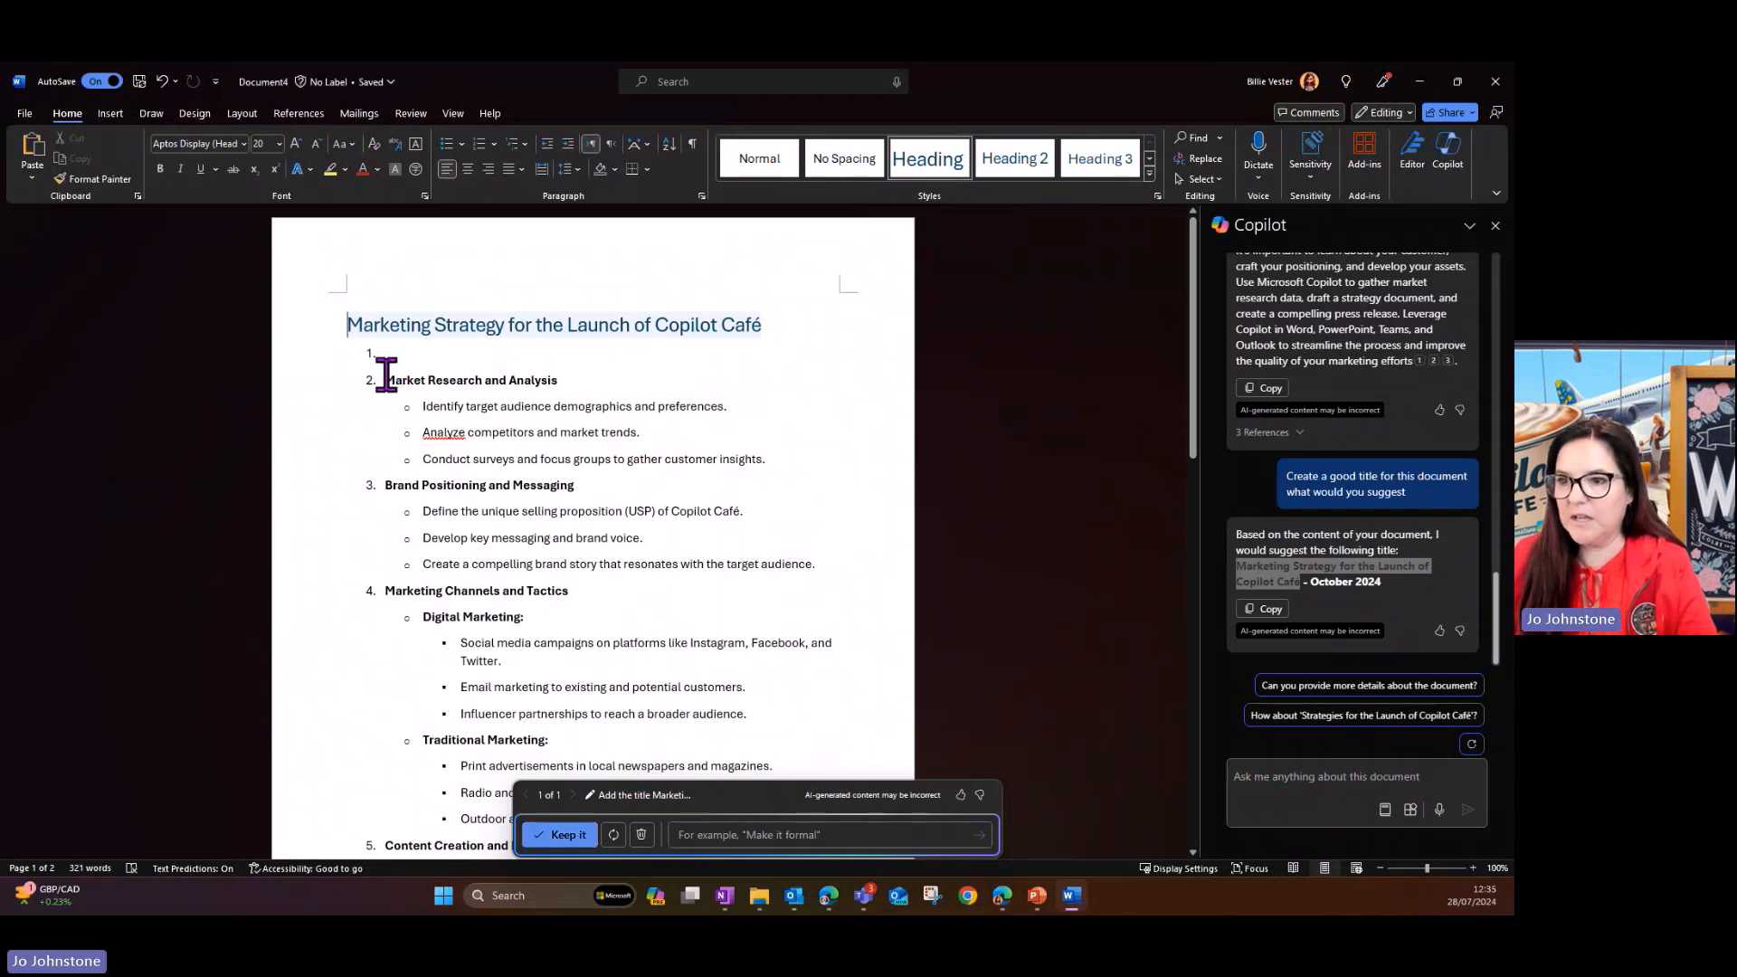
- Remove the empty numbered item below the title, leaving one unnumbered blank line before Market Research and Analysis
left_click(387, 379)
key("BackSpace")
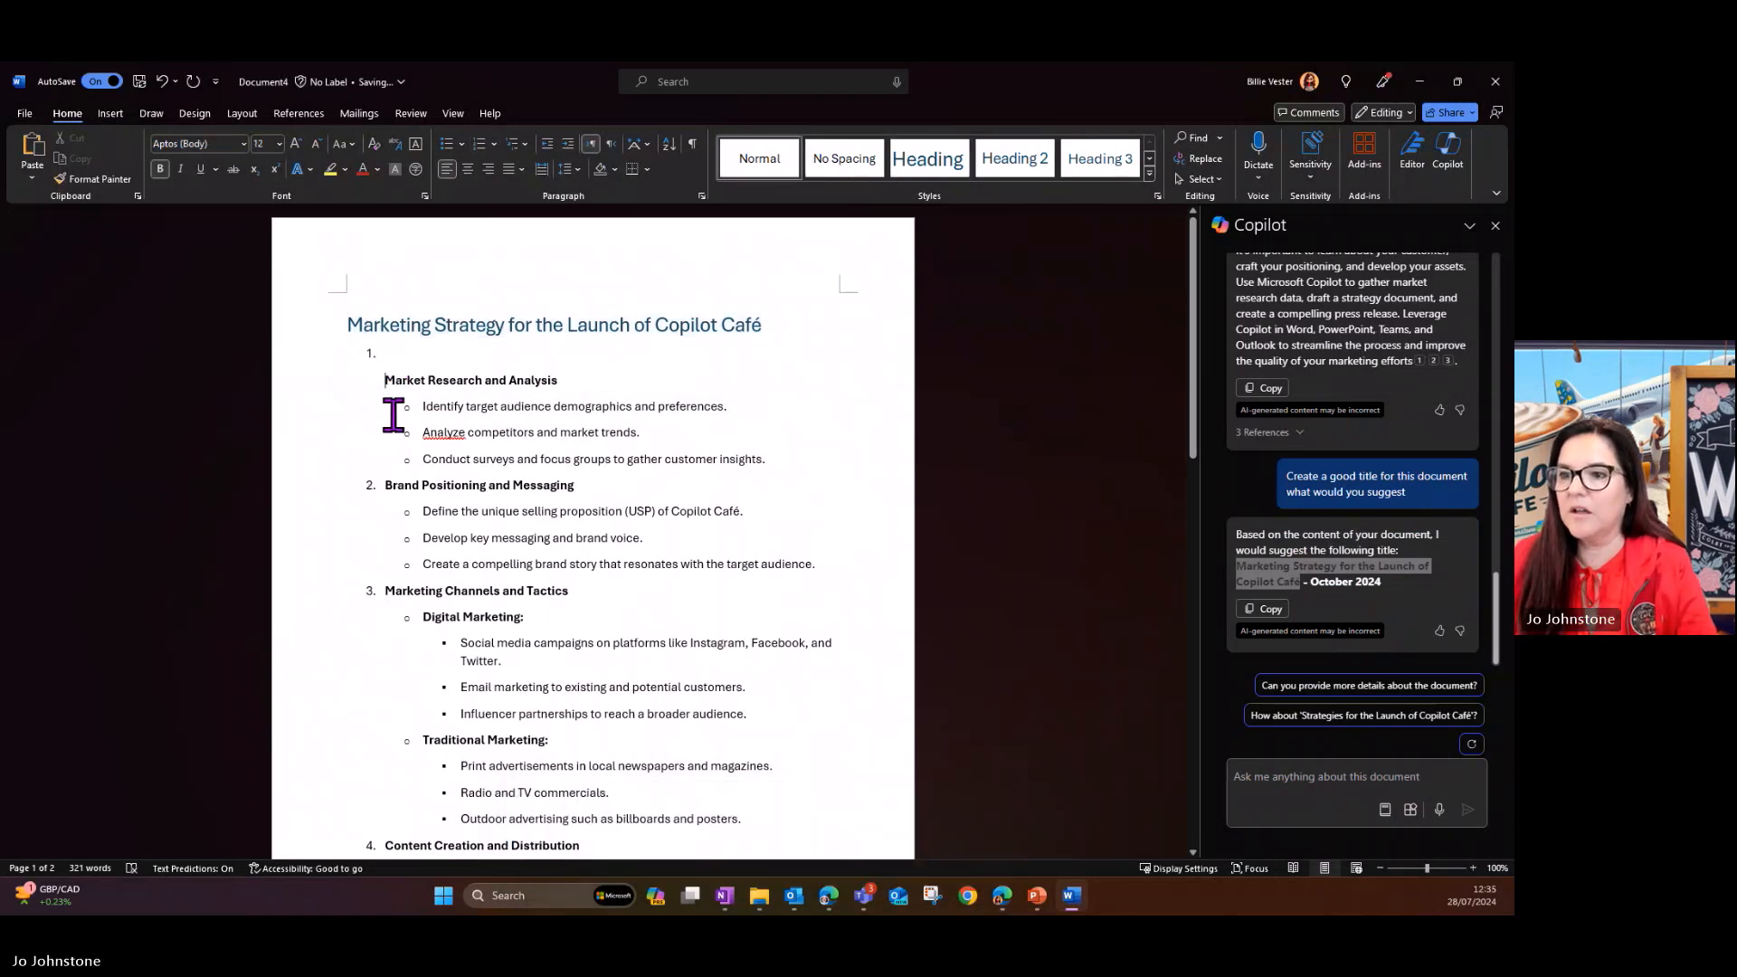
key("BackSpace")
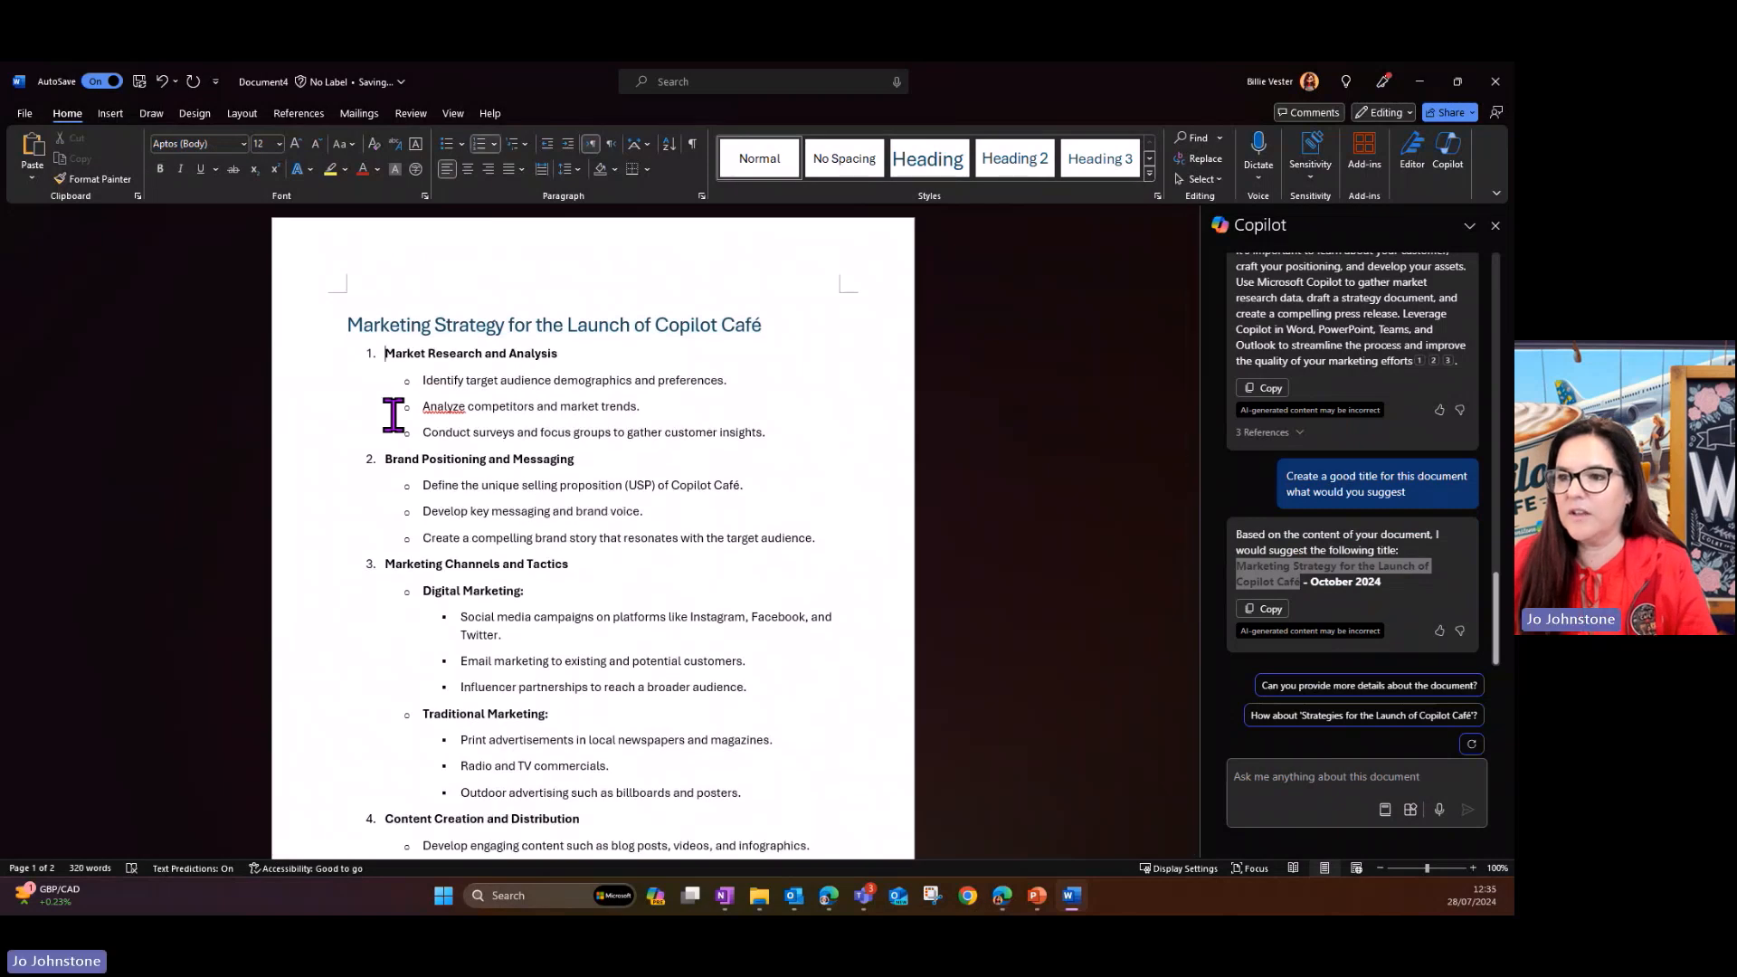
key("Return")
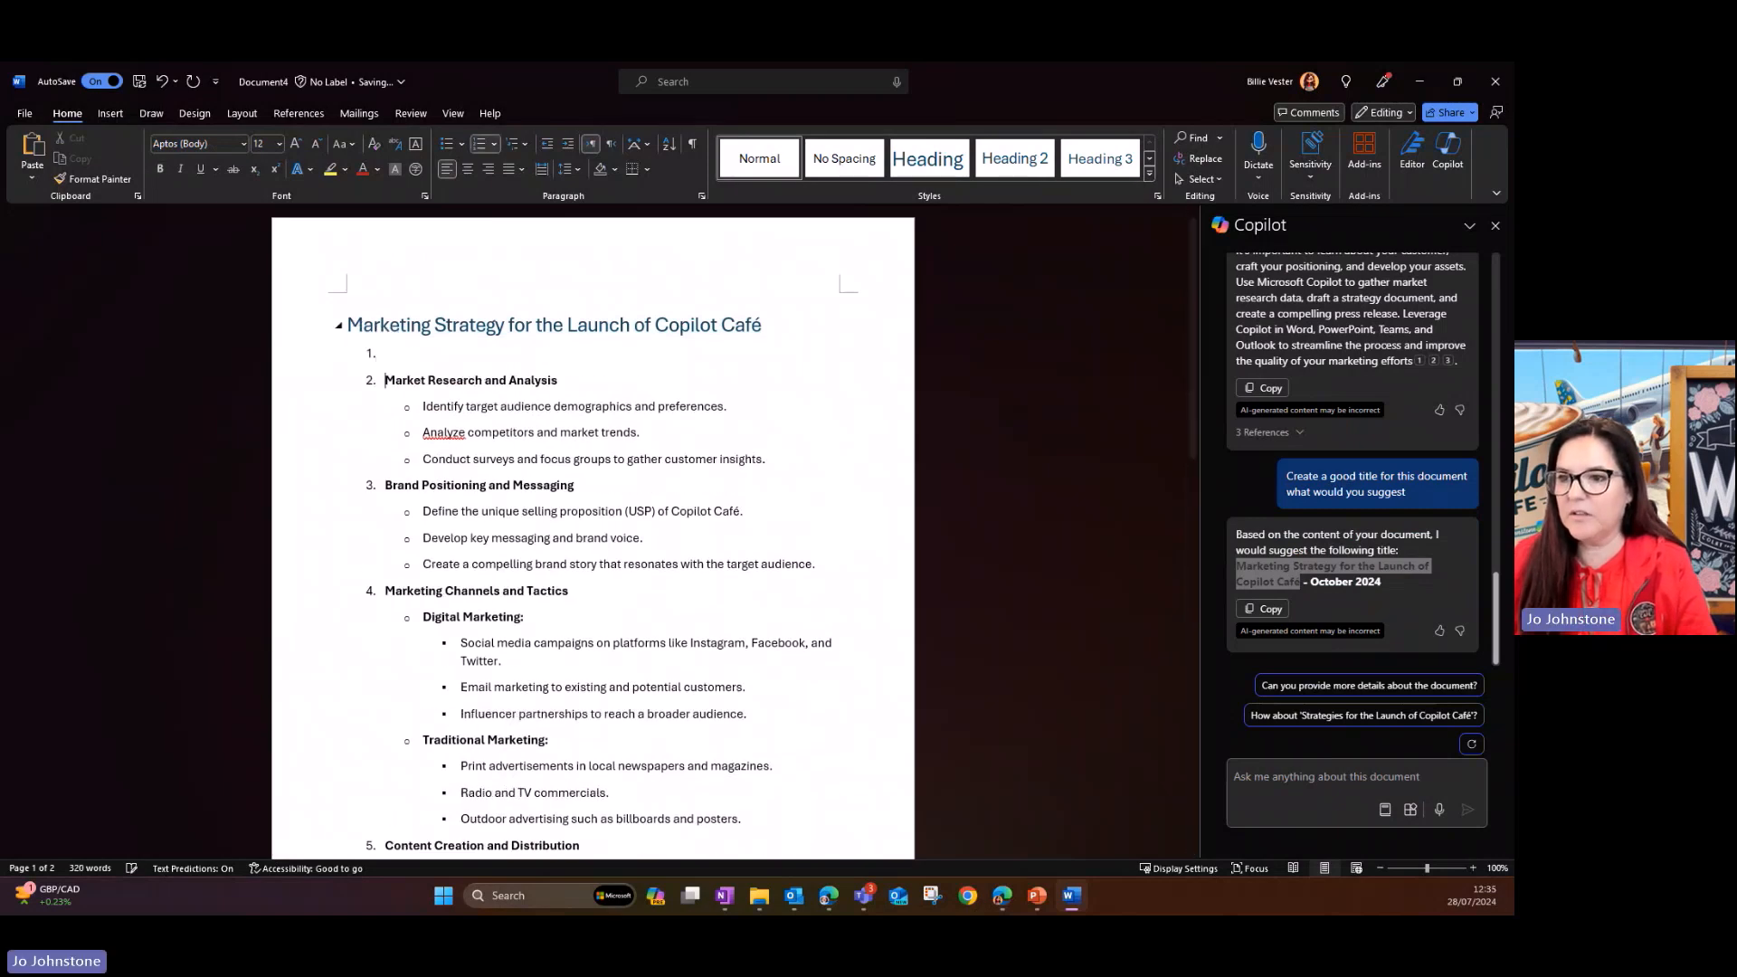
key("BackSpace")
key("BackSpace")
key("BackSpace")
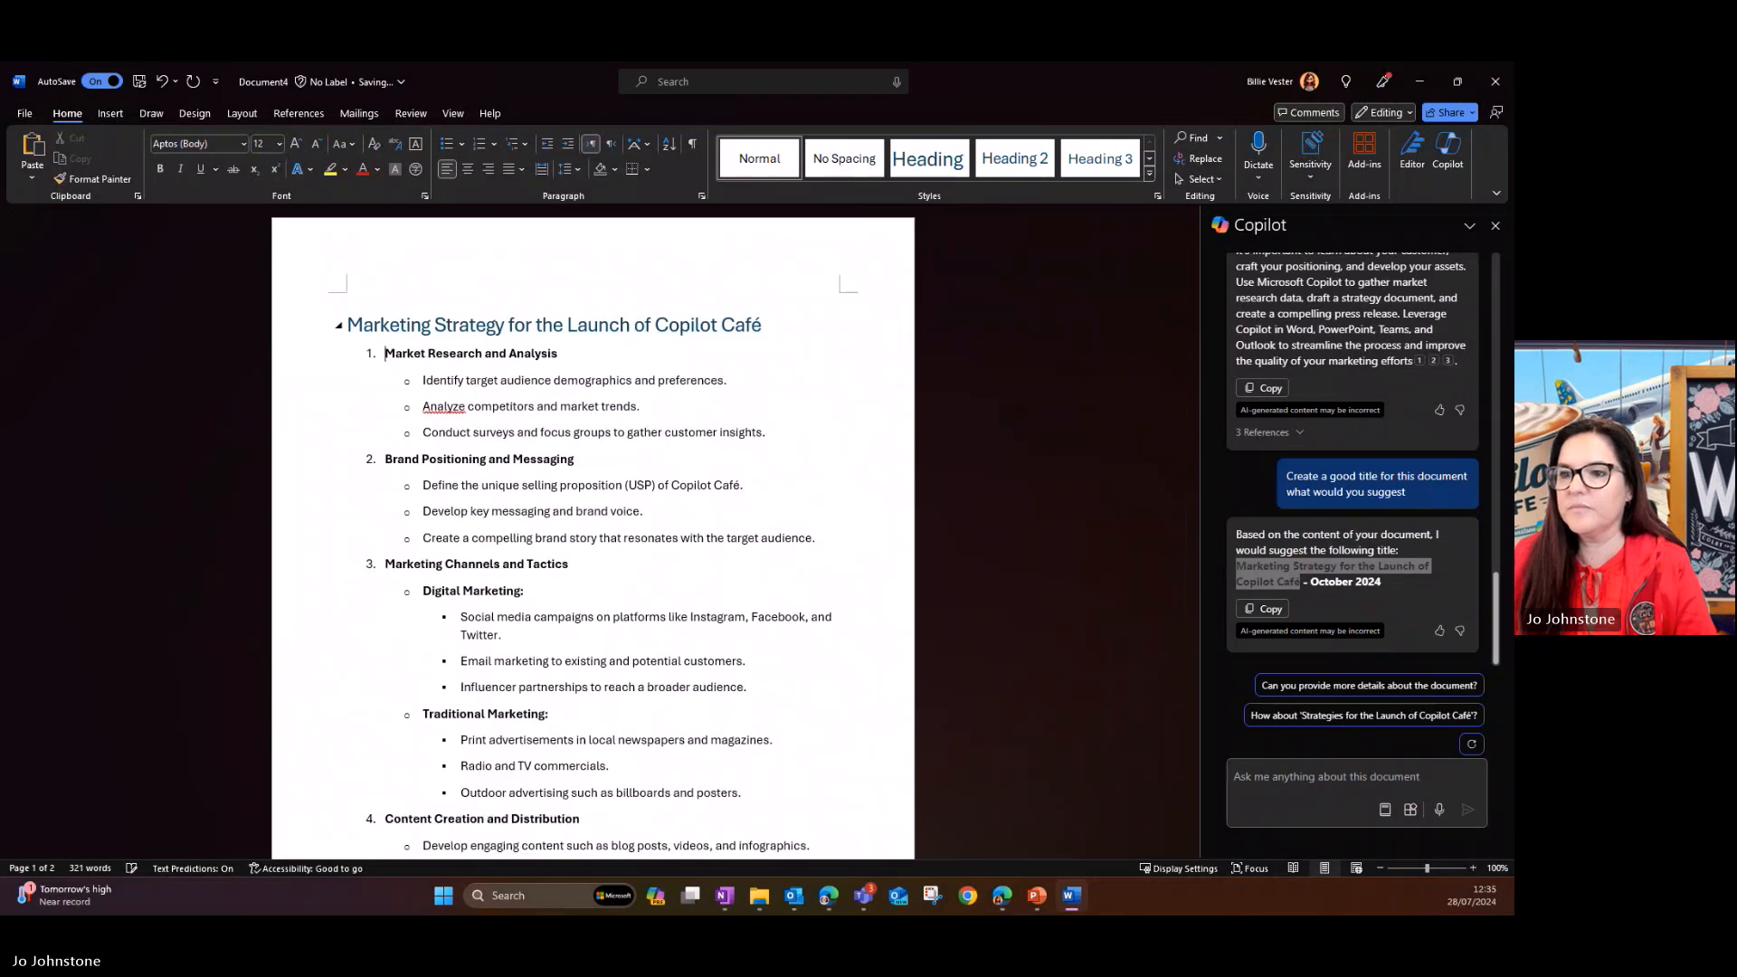
key("Return")
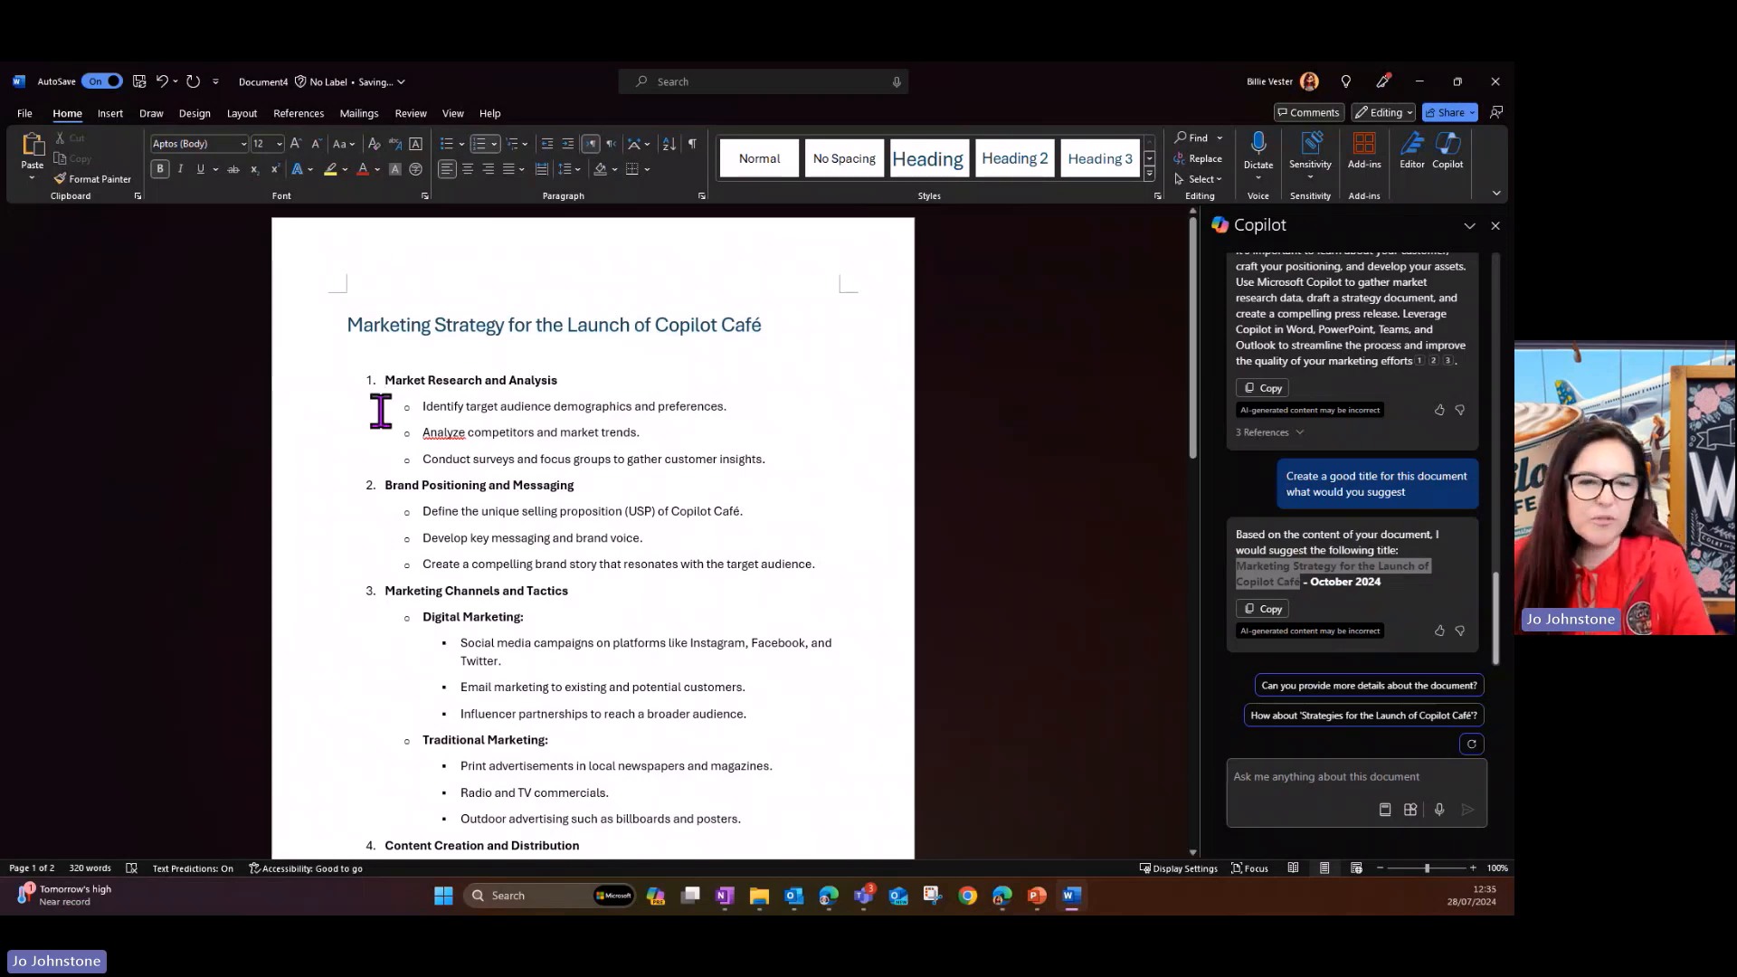
- Ask Copilot "How could we measure the success of this document"
scroll(370, 413, "down", 1)
scroll(370, 414, "down", 5)
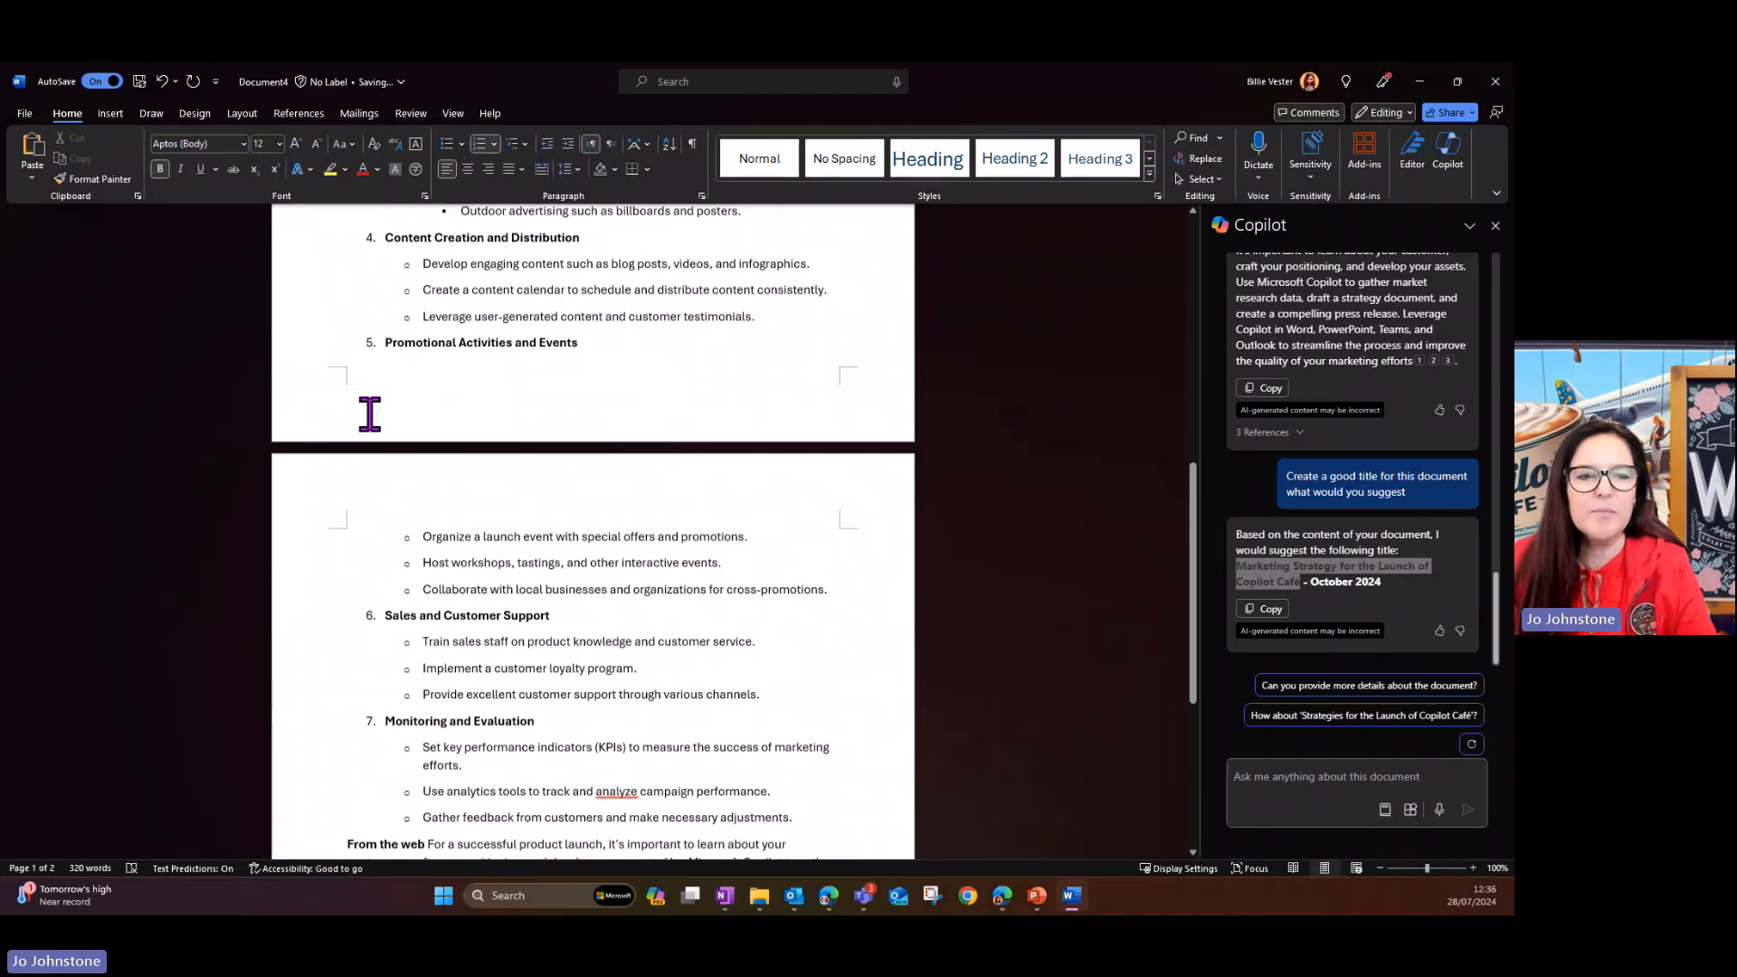
scroll(370, 414, "up", 5)
key("alt+Tab")
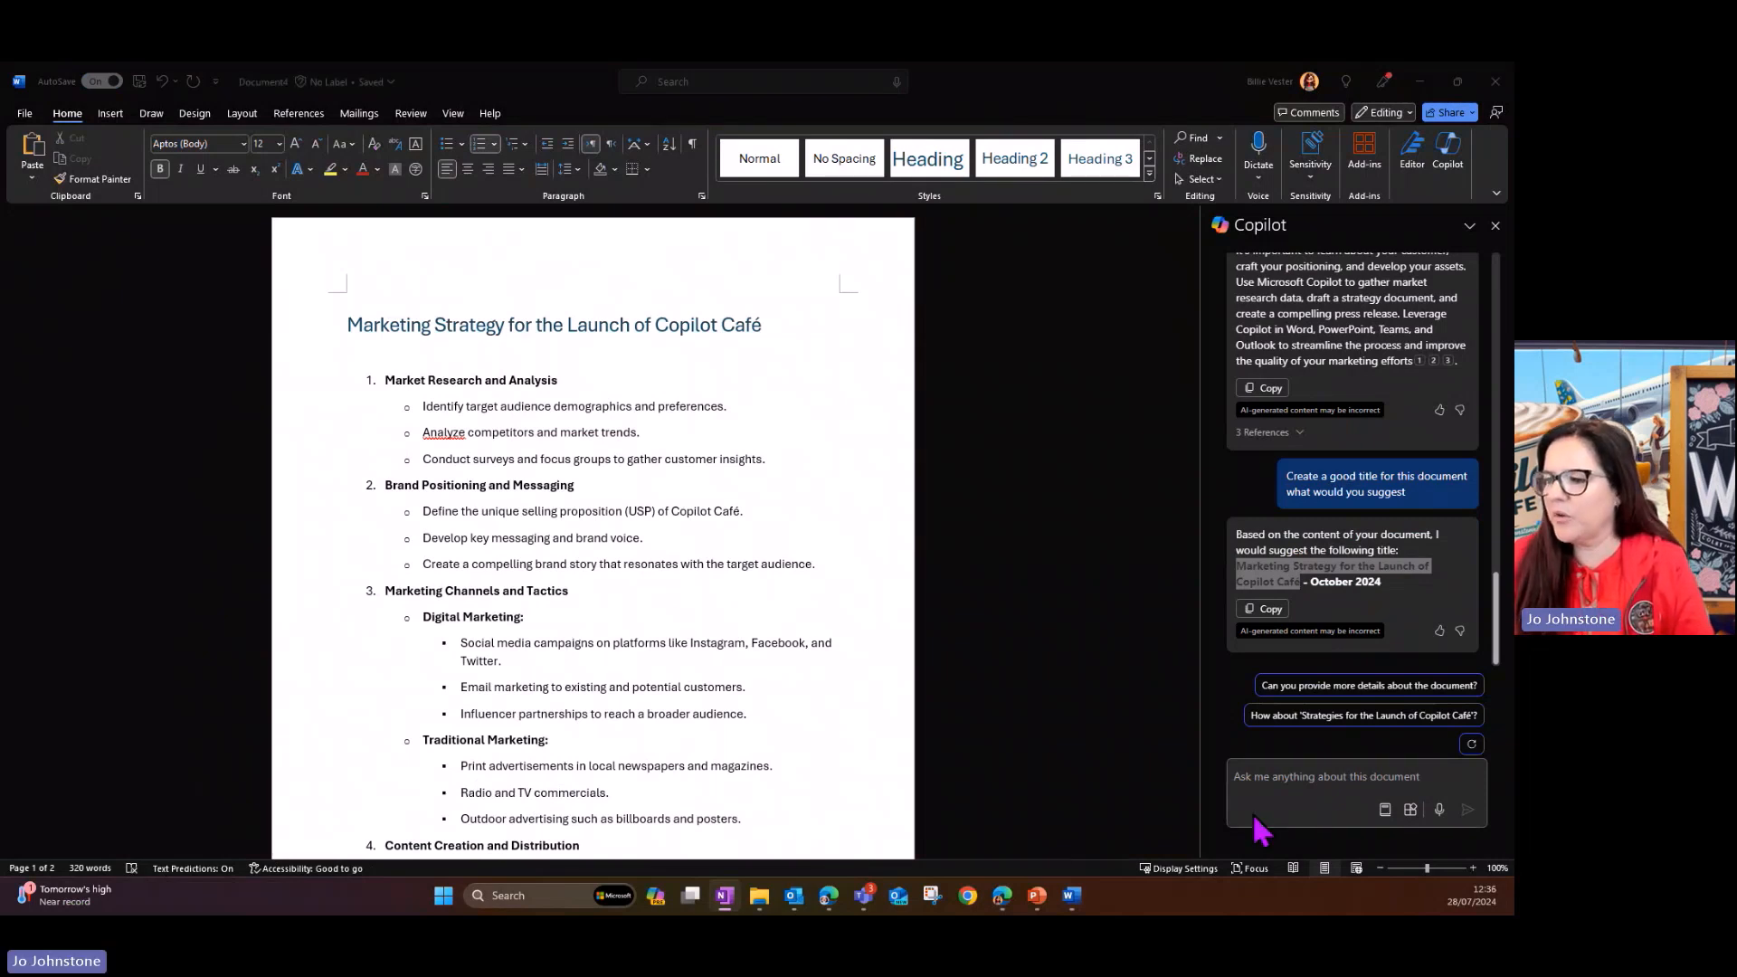
left_click(1266, 771)
type("How could we measure the success of this document")
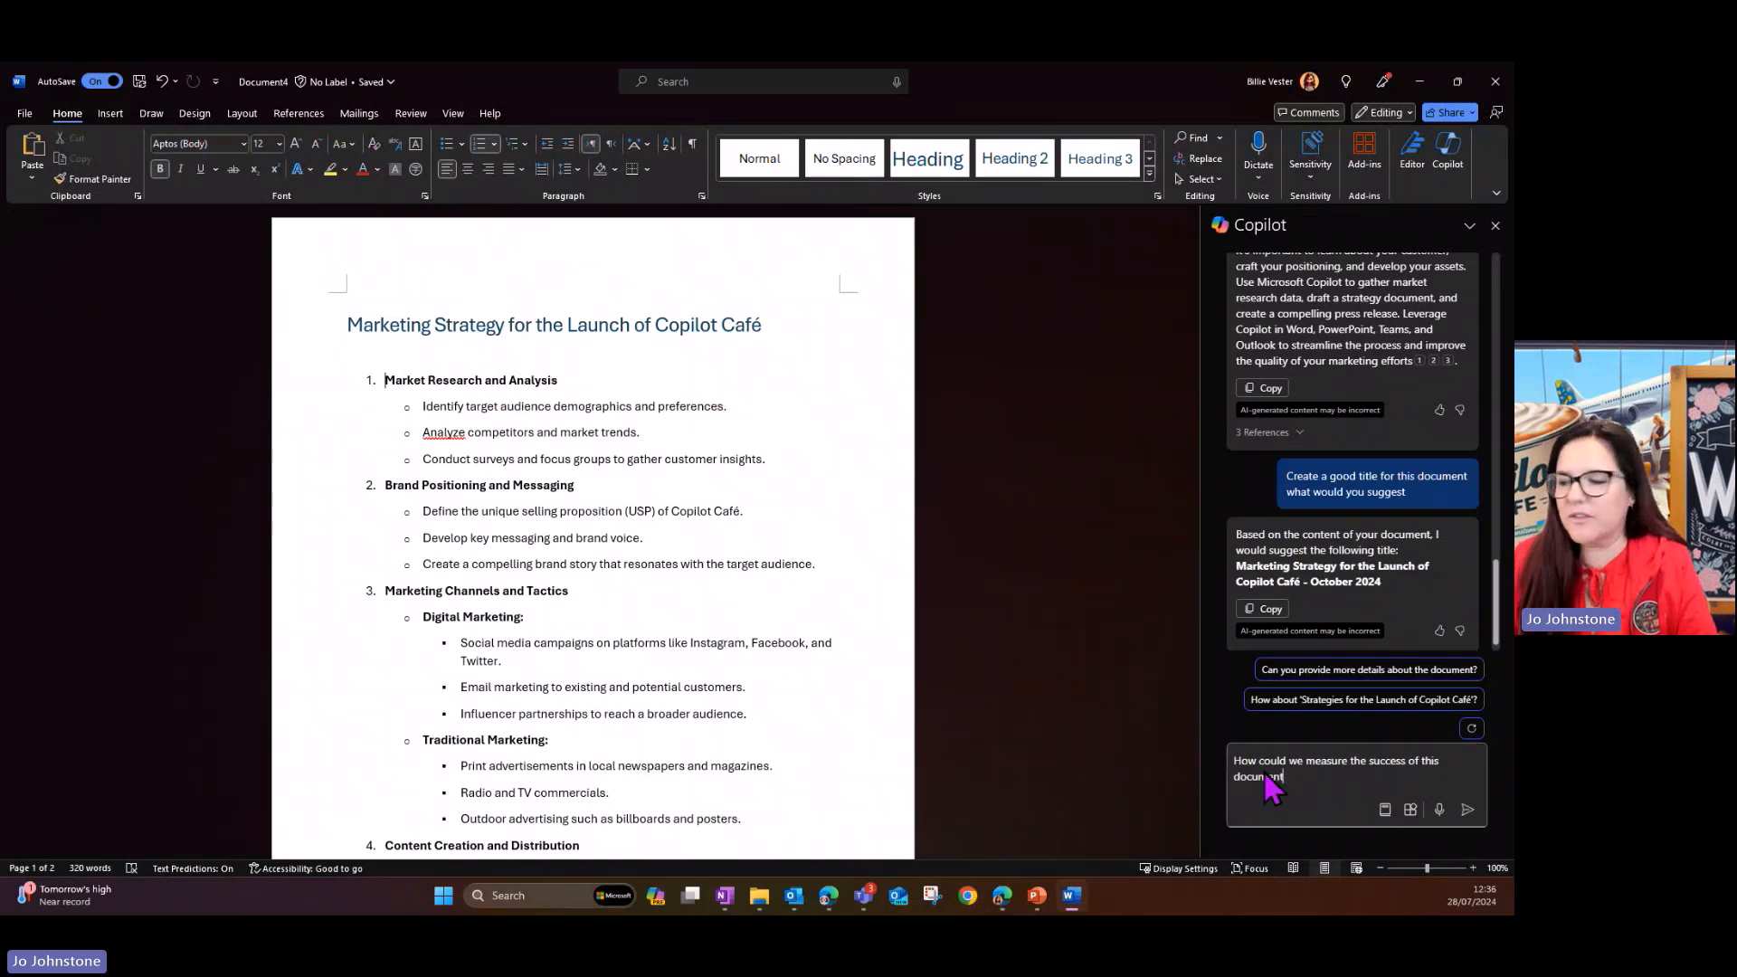
key("Return")
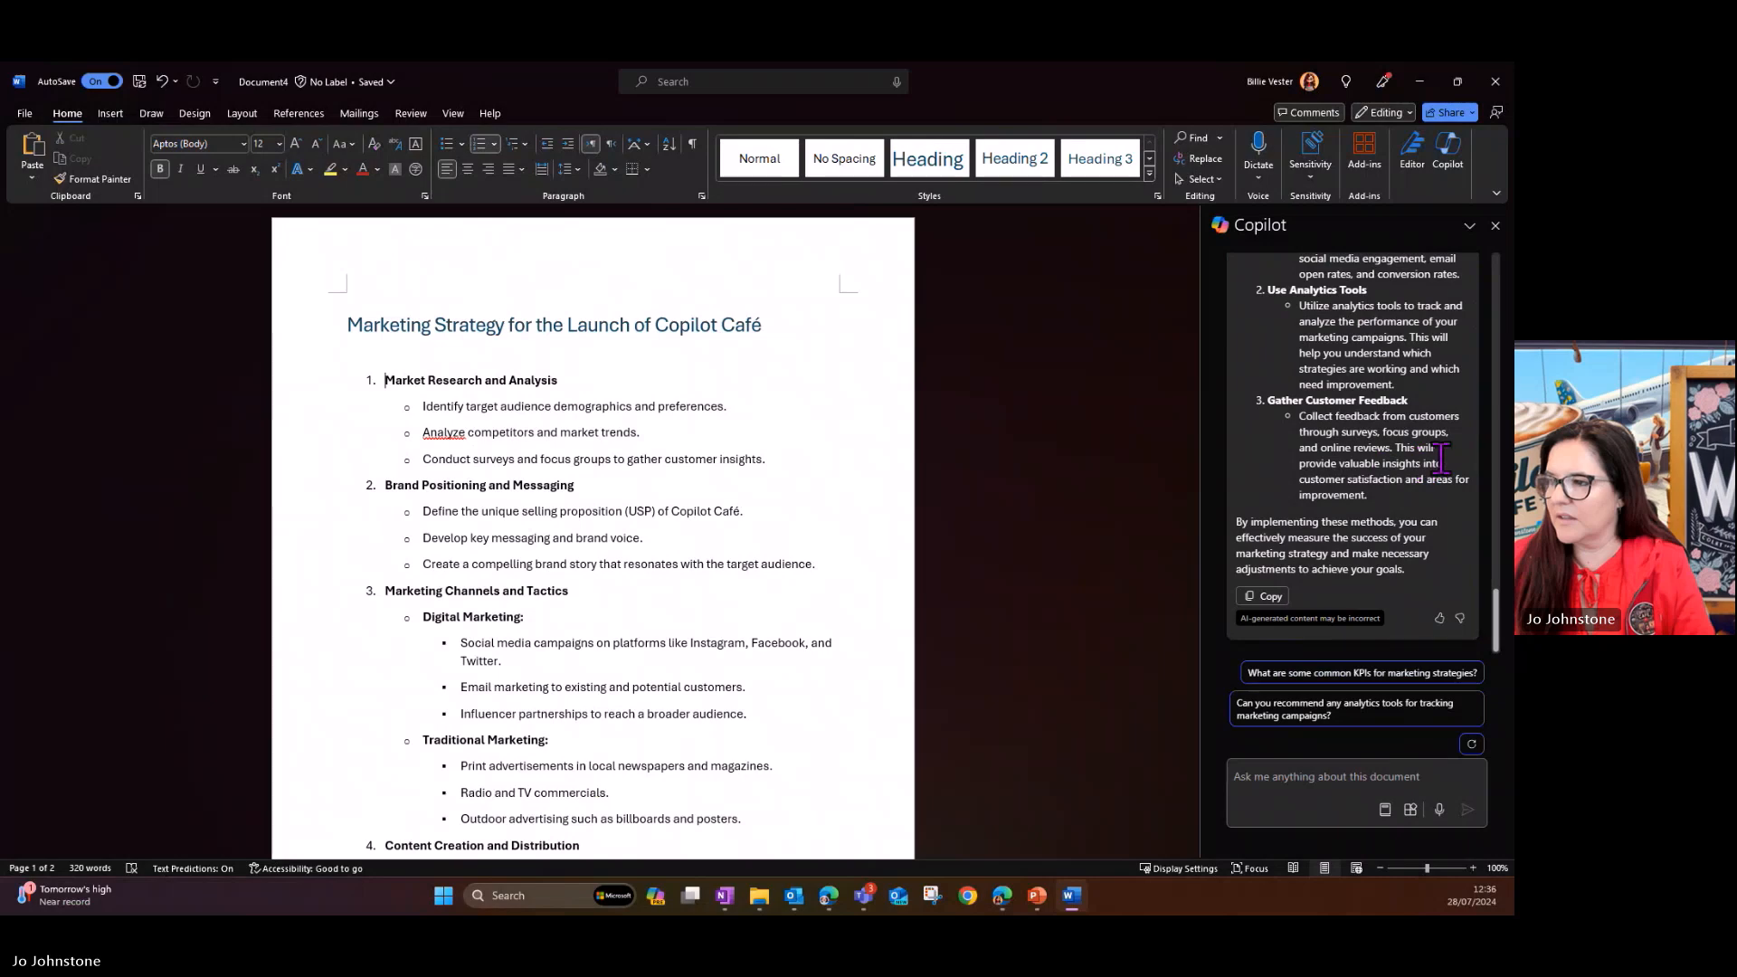
- Review Copilot's answer on measuring success and copy it to the clipboard
scroll(1440, 461, "up", 3)
scroll(1440, 462, "down", 5)
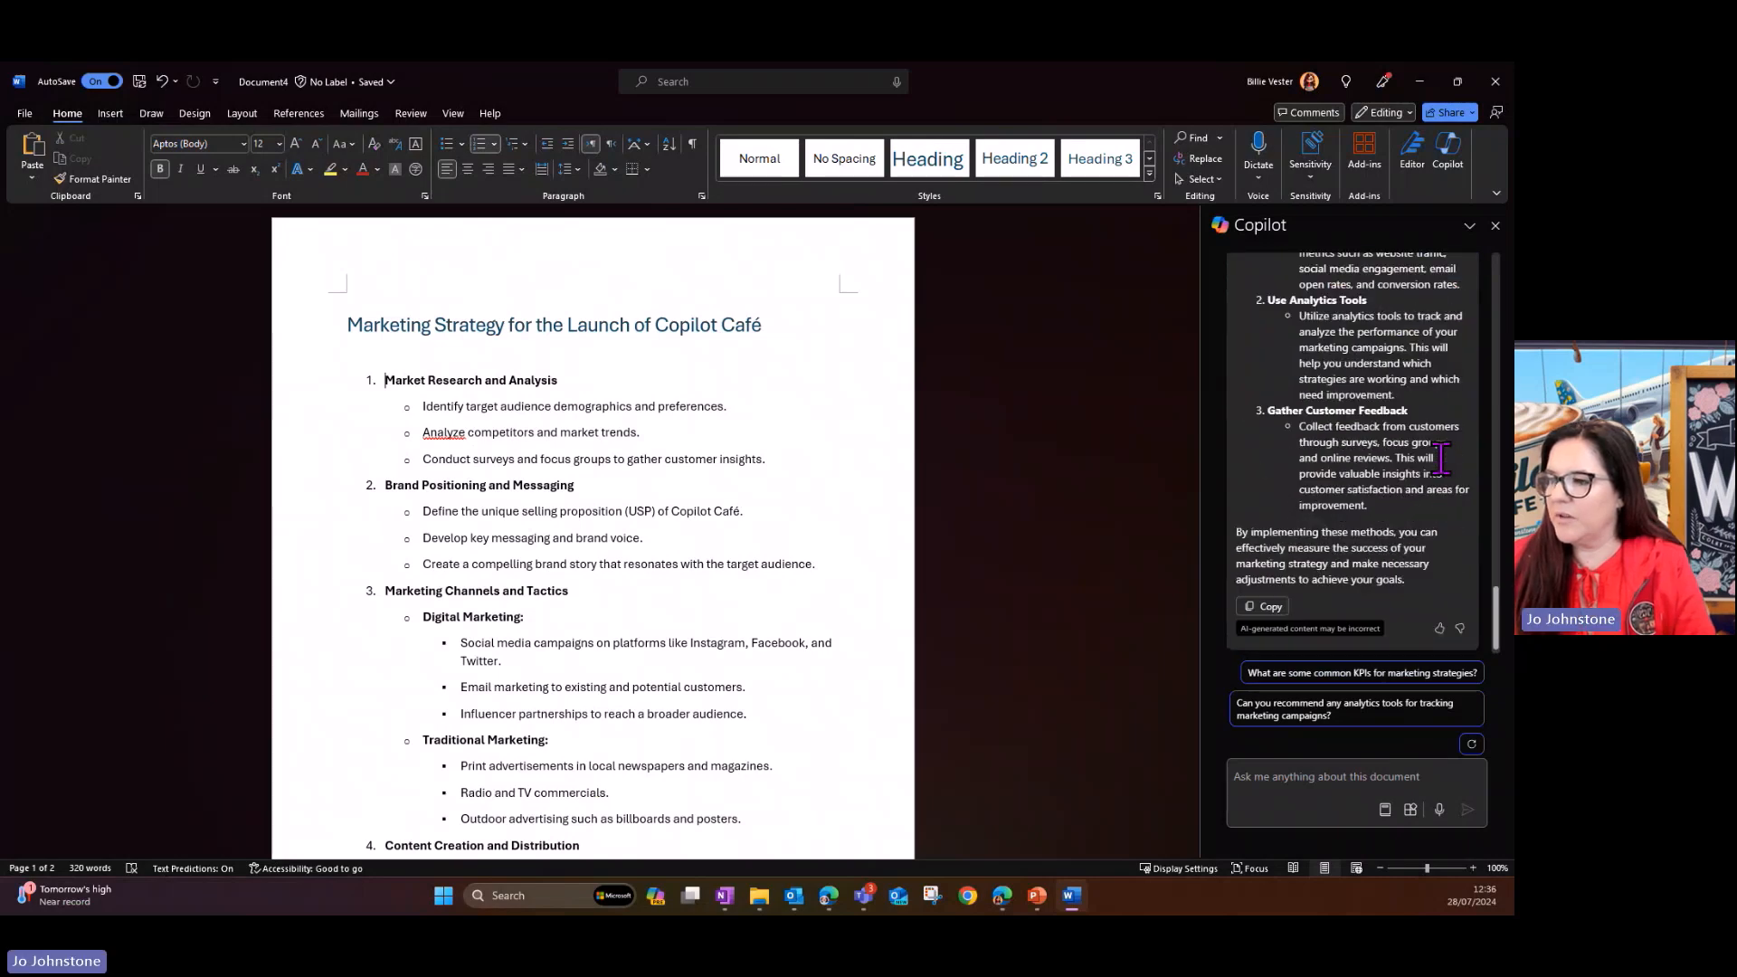
left_click(1259, 597)
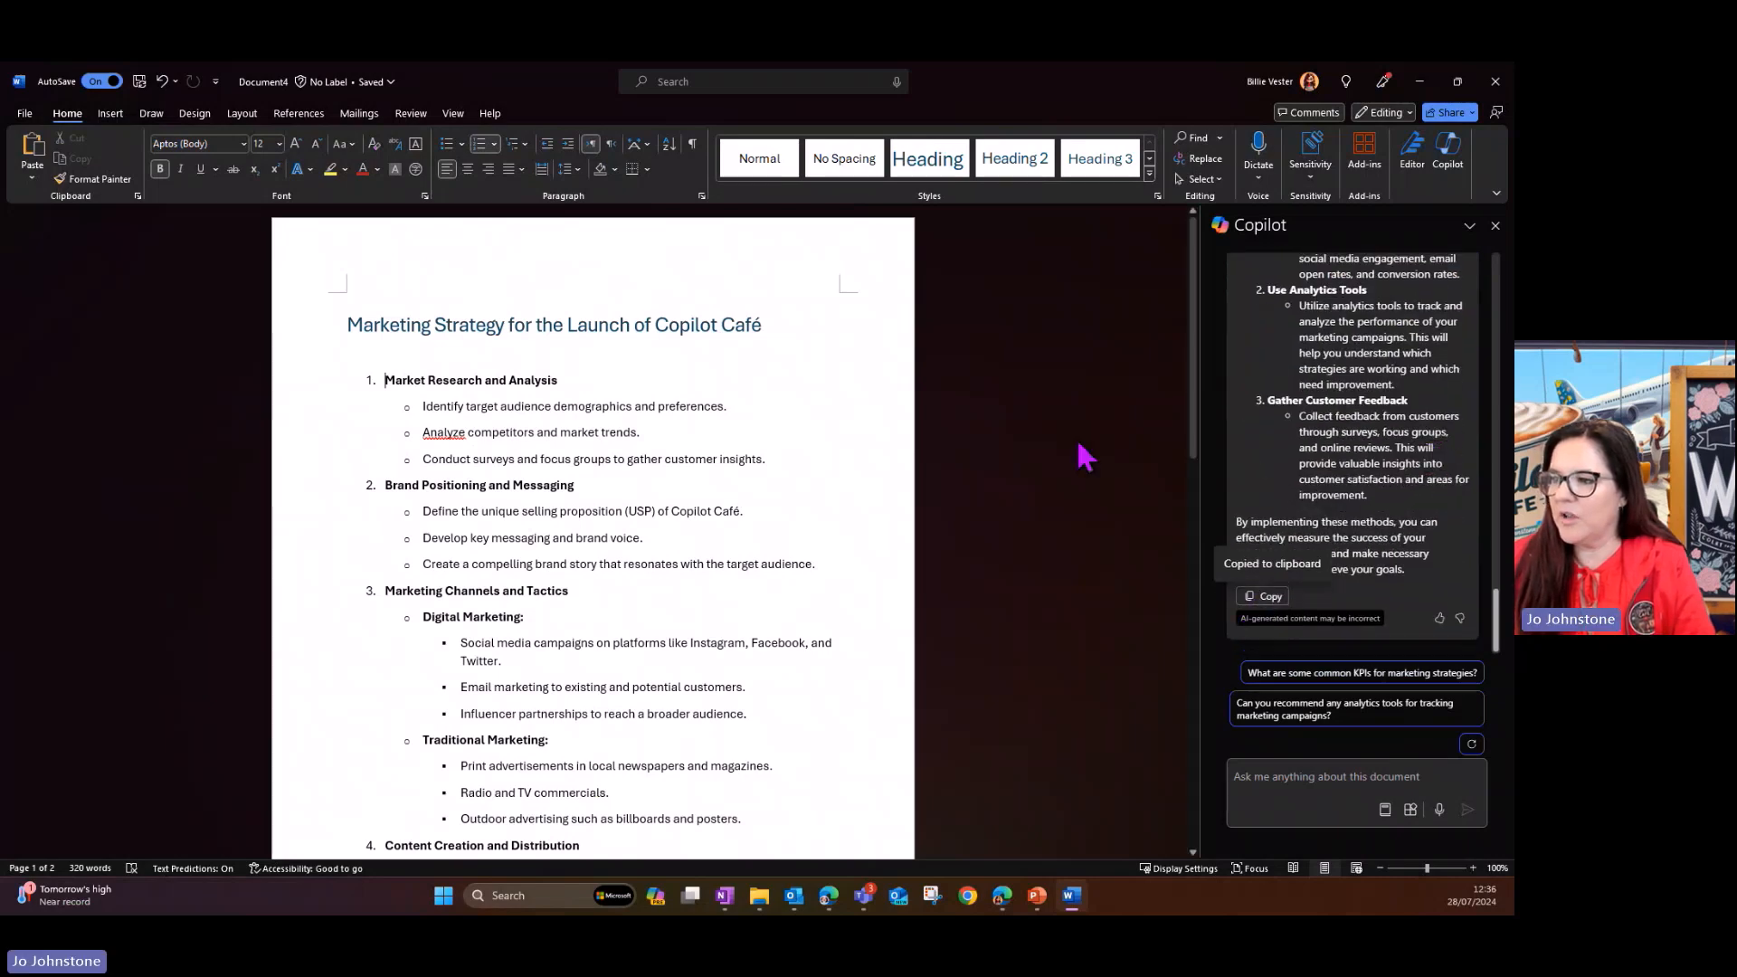
- Add the line "Measuring Success" below the From the web paragraph at the document's end and paste the copied Copilot answer beneath it
scroll(519, 407, "down", 4)
scroll(518, 408, "down", 7)
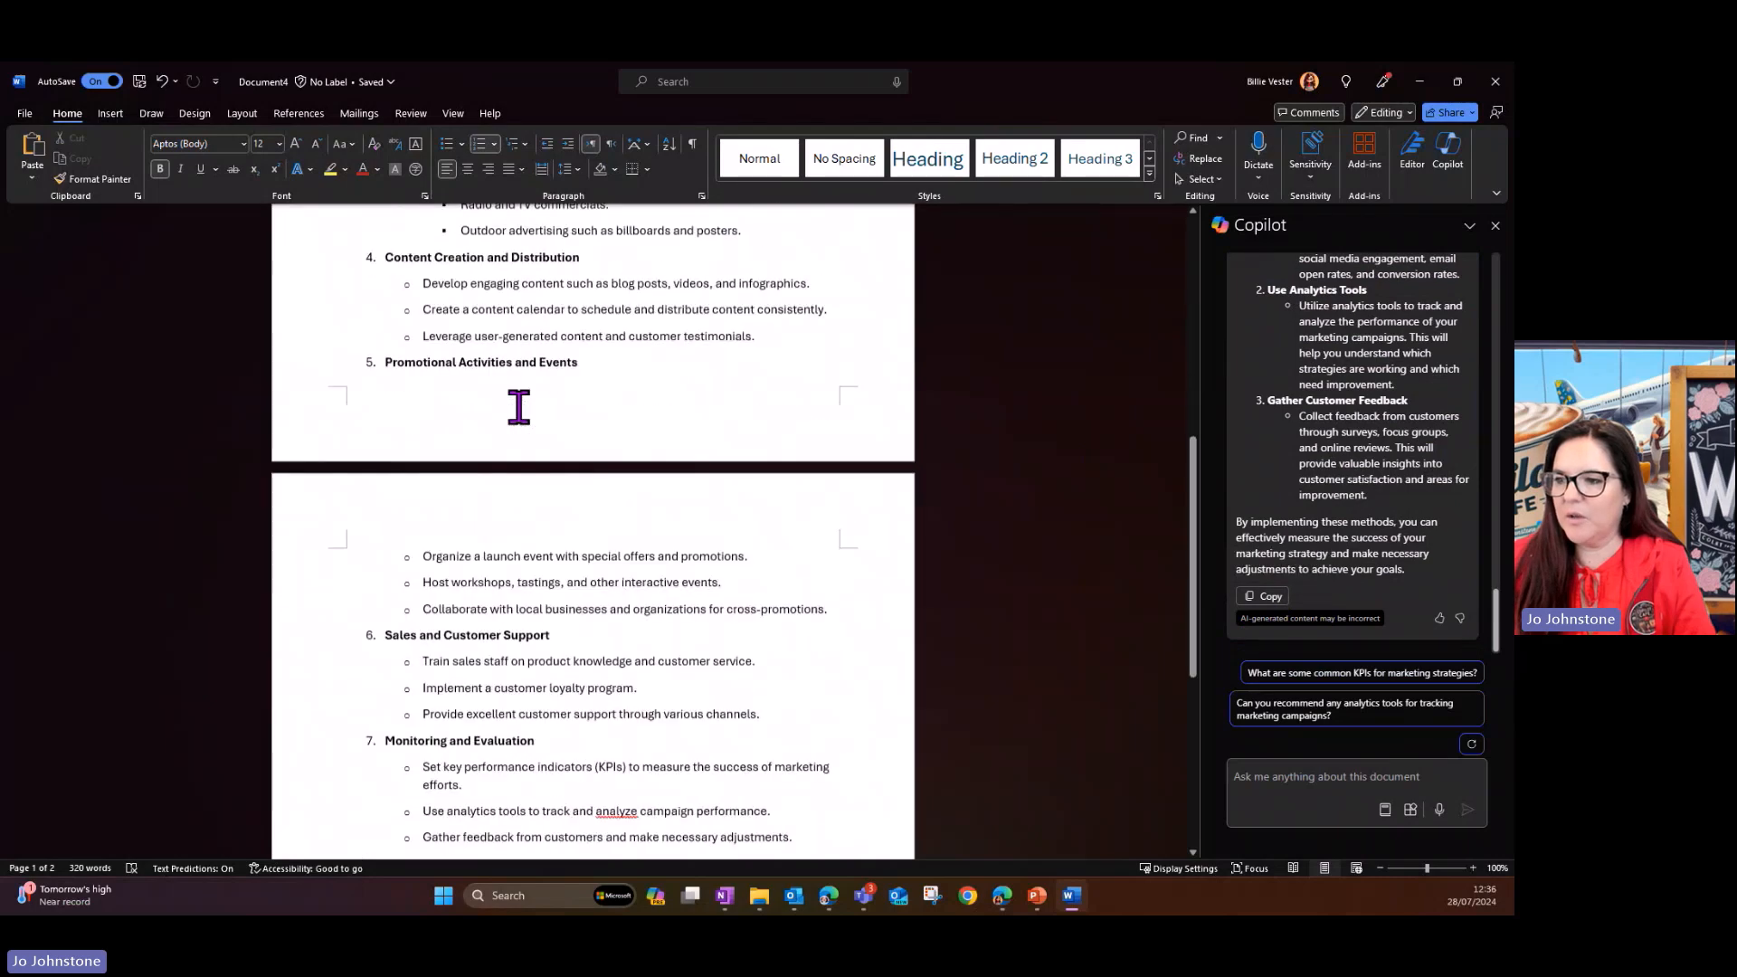
left_click(380, 592)
key("Return")
type("Mea")
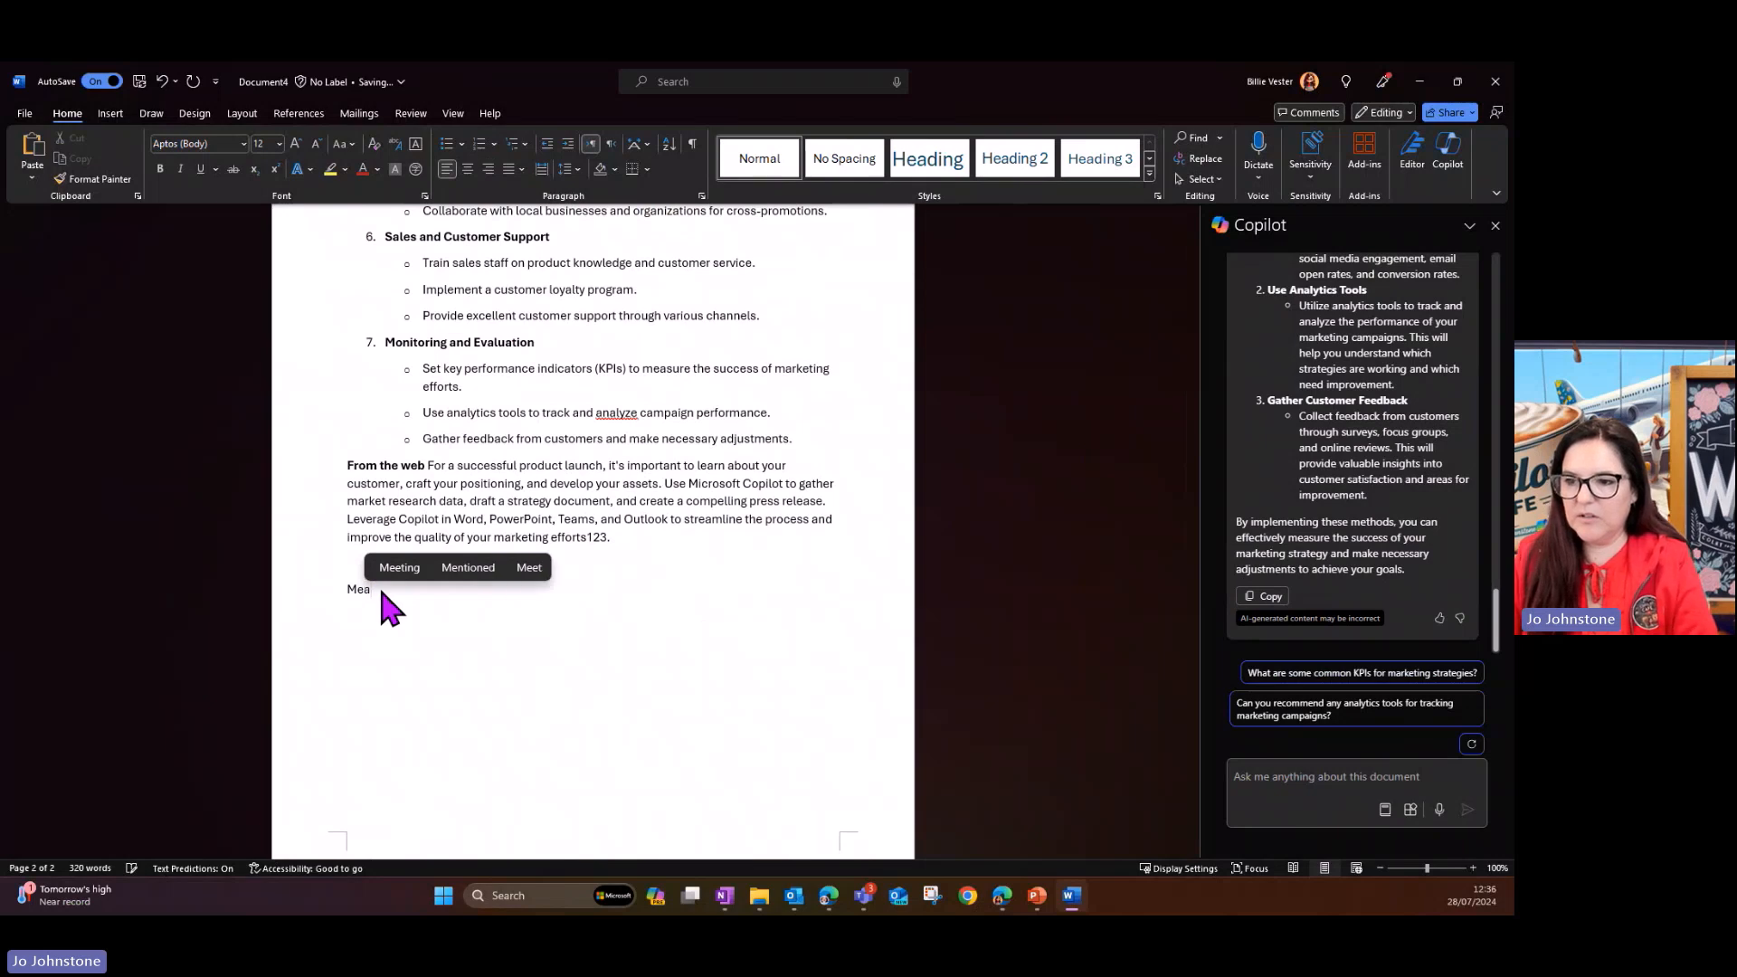
type("suring")
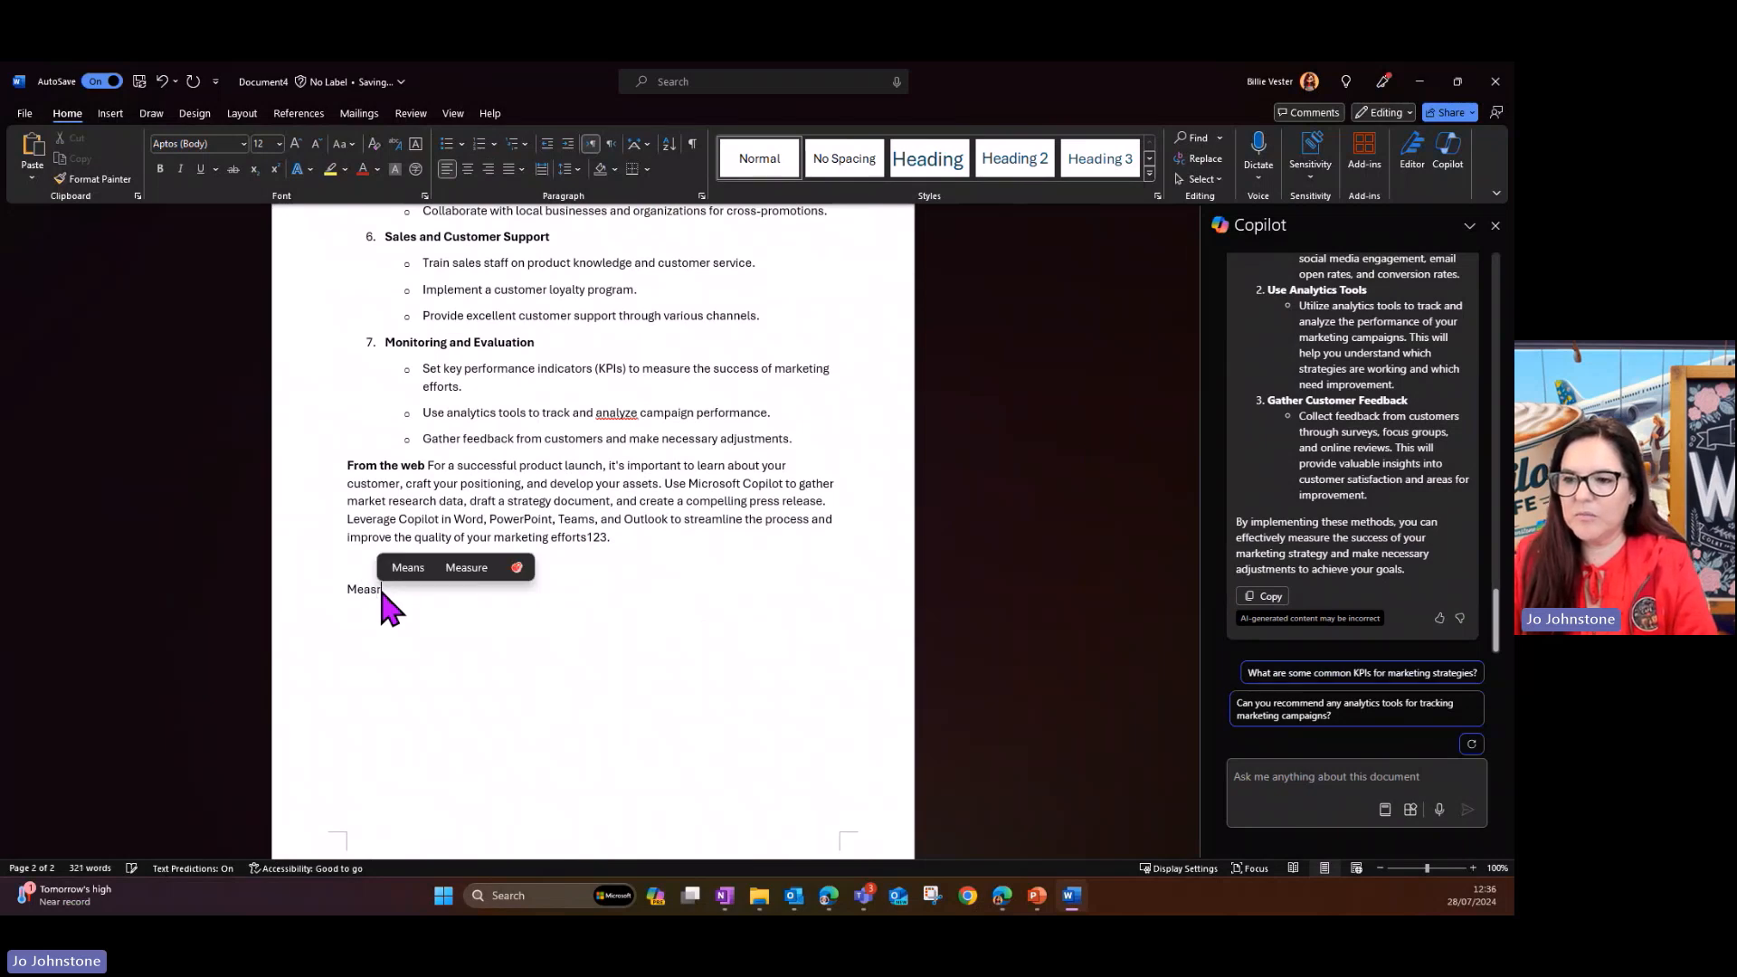
type(" Success")
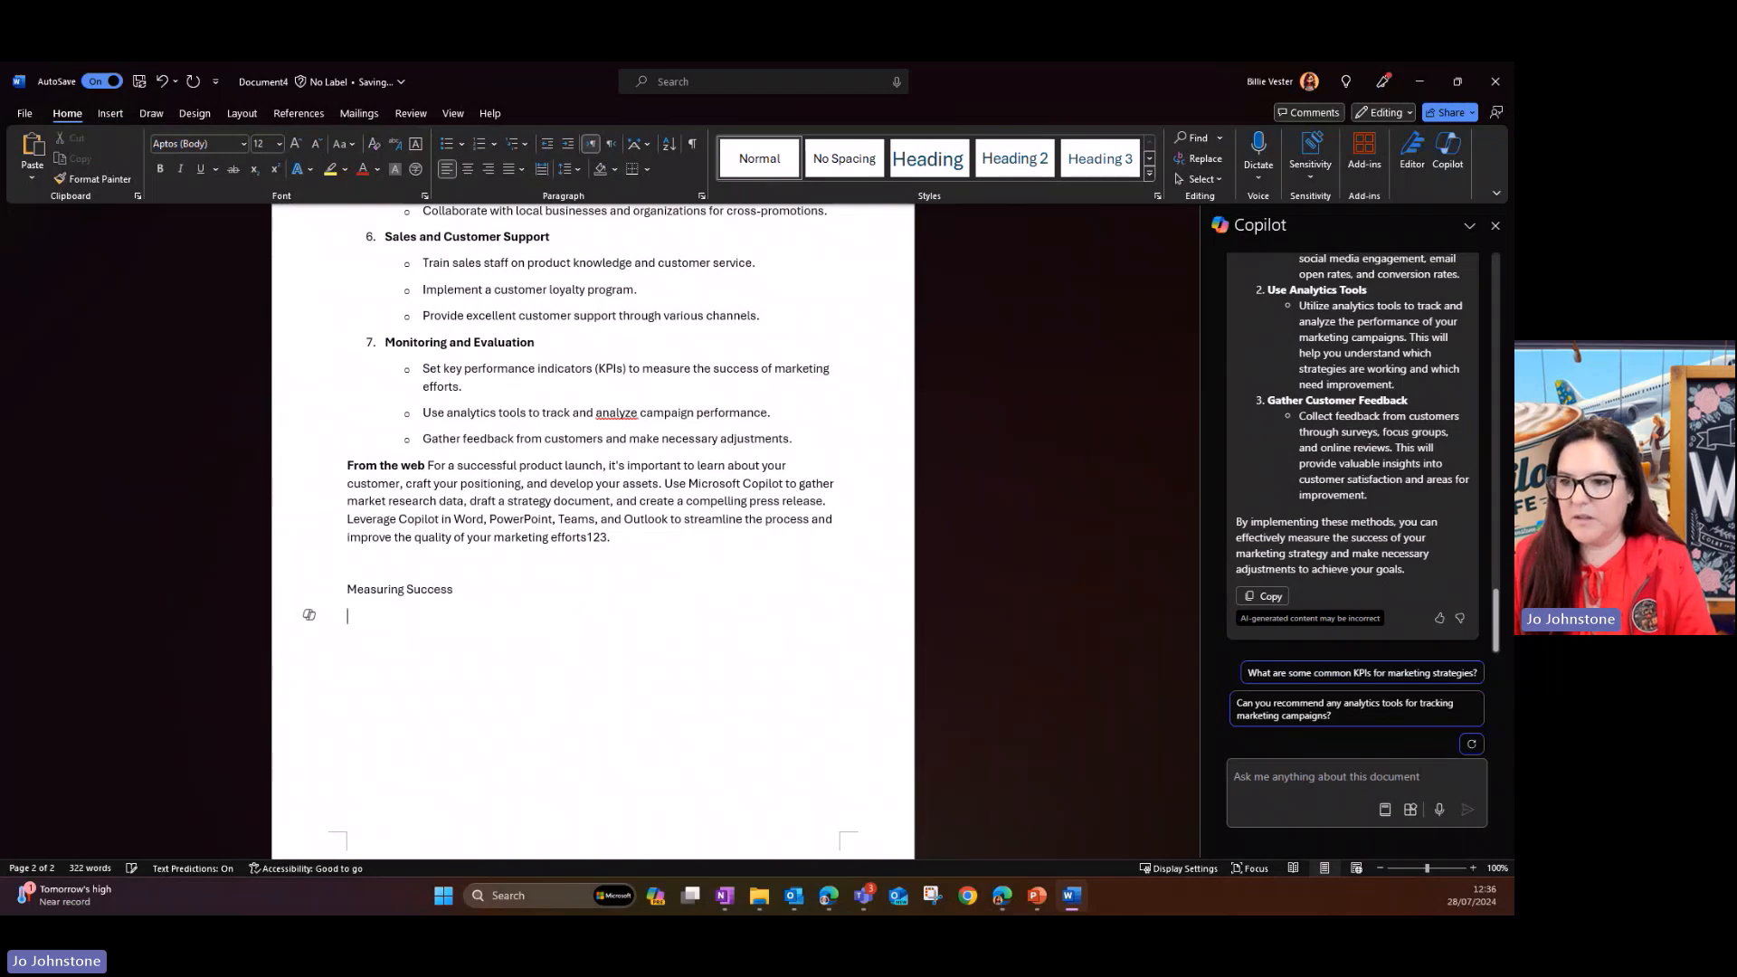
key("ctrl+v")
- Apply the Heading 2 style to the Measuring Success line and delete the "From your document" introductory paragraph beneath it
scroll(380, 588, "up", 3)
left_click(290, 423)
left_click(1010, 165)
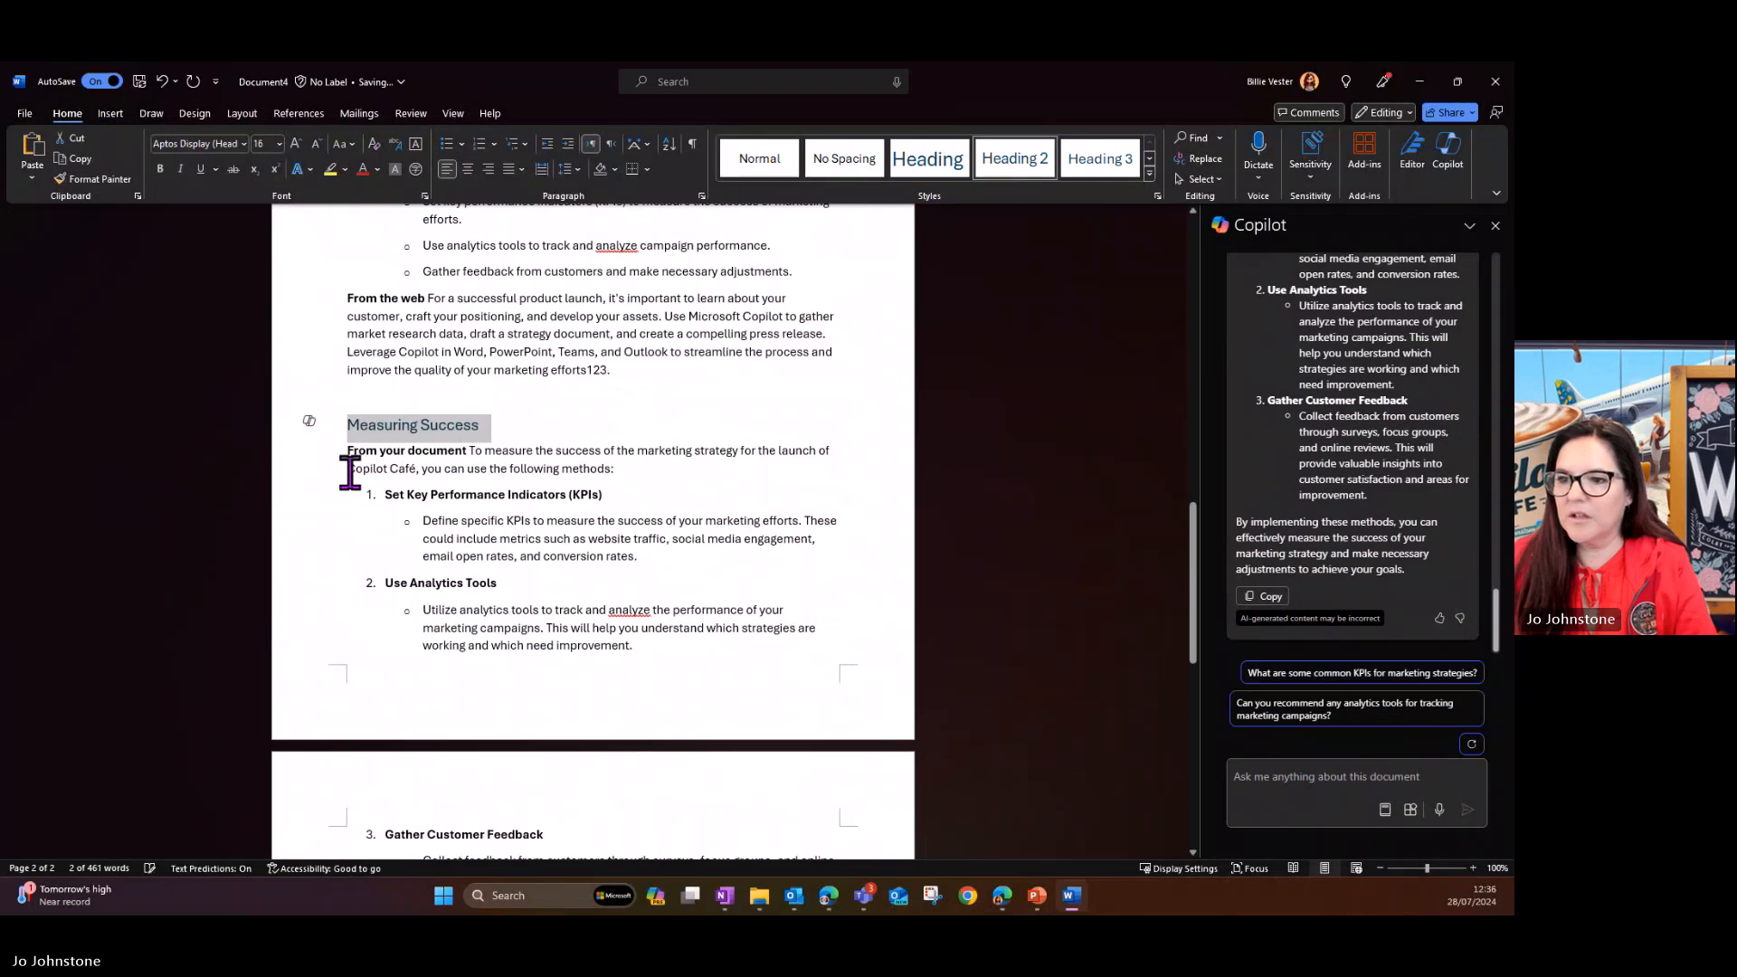
left_click_drag(664, 469, 347, 449)
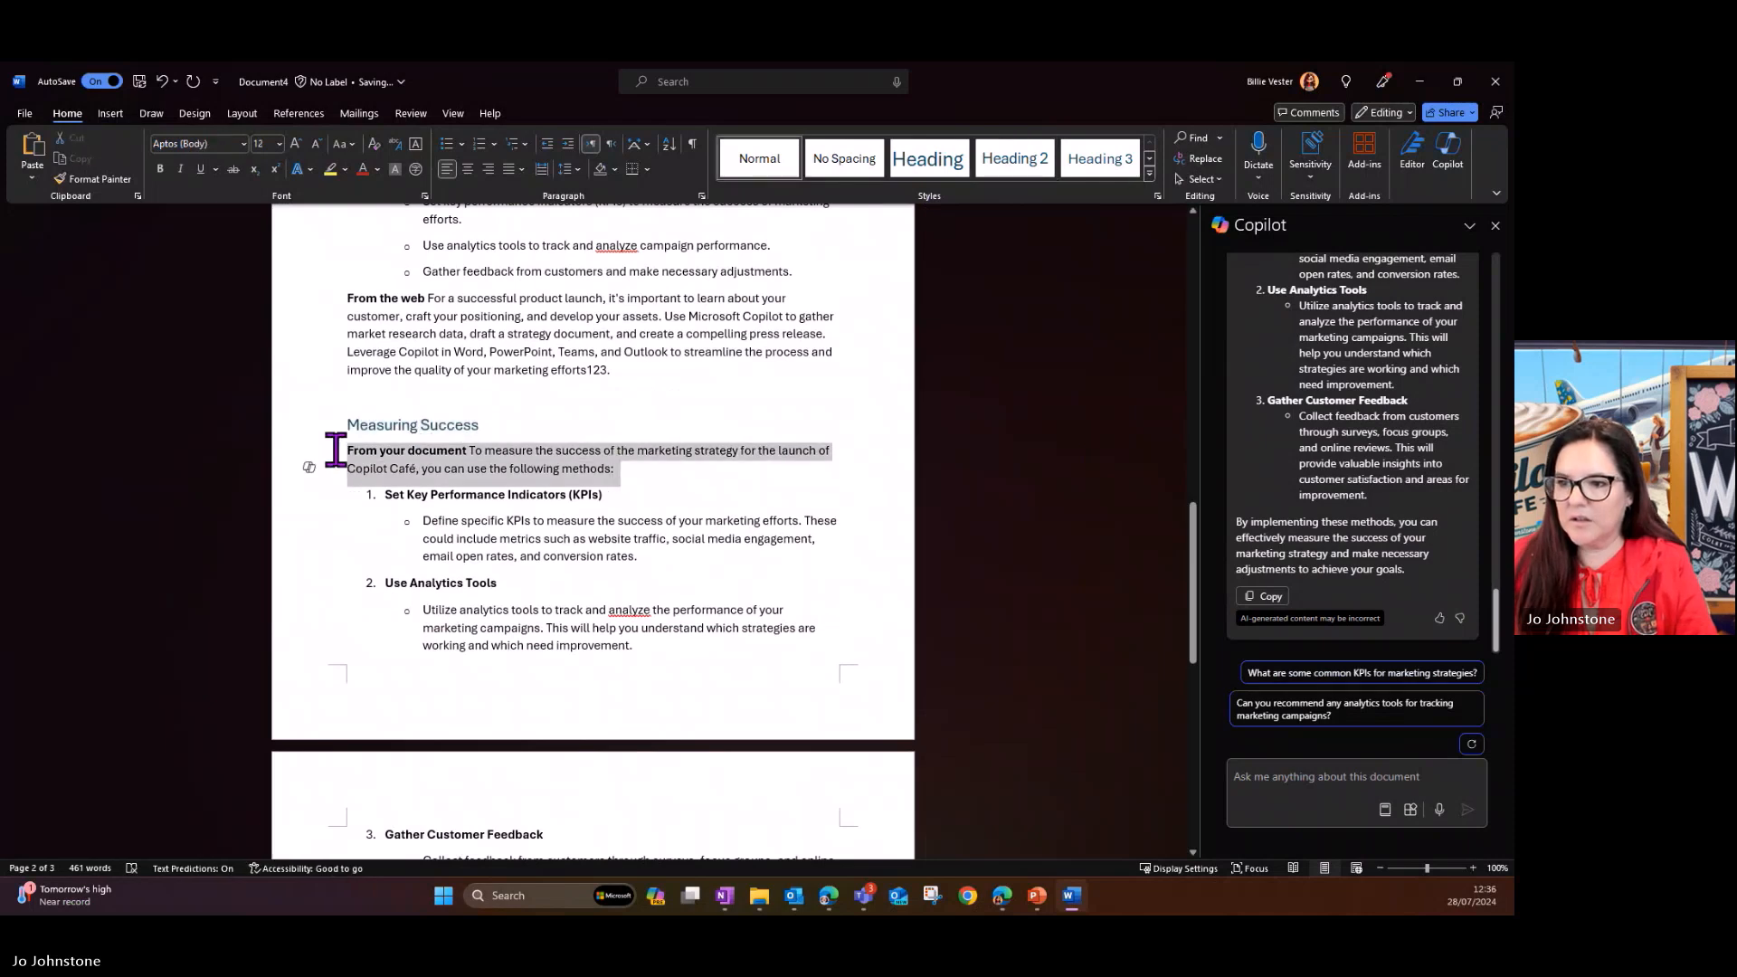
key("Delete")
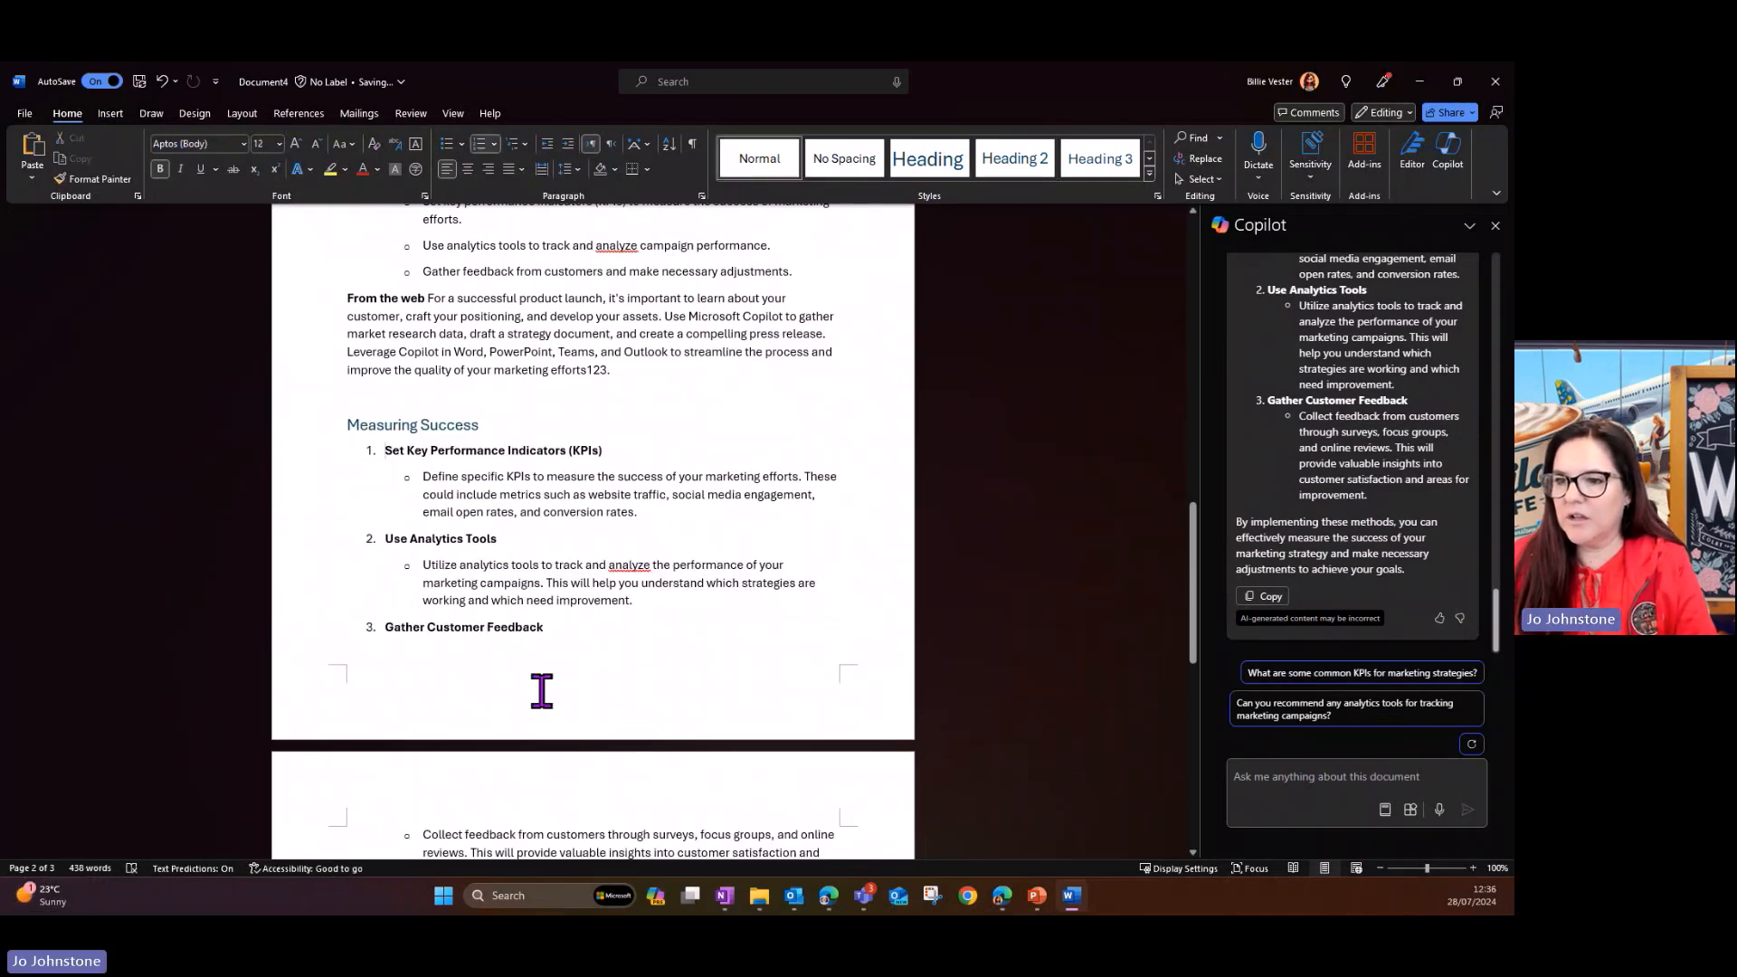
- Have Copilot visualize the three numbered items and their descriptions under Measuring Success as a table
left_click_drag(385, 450, 659, 674)
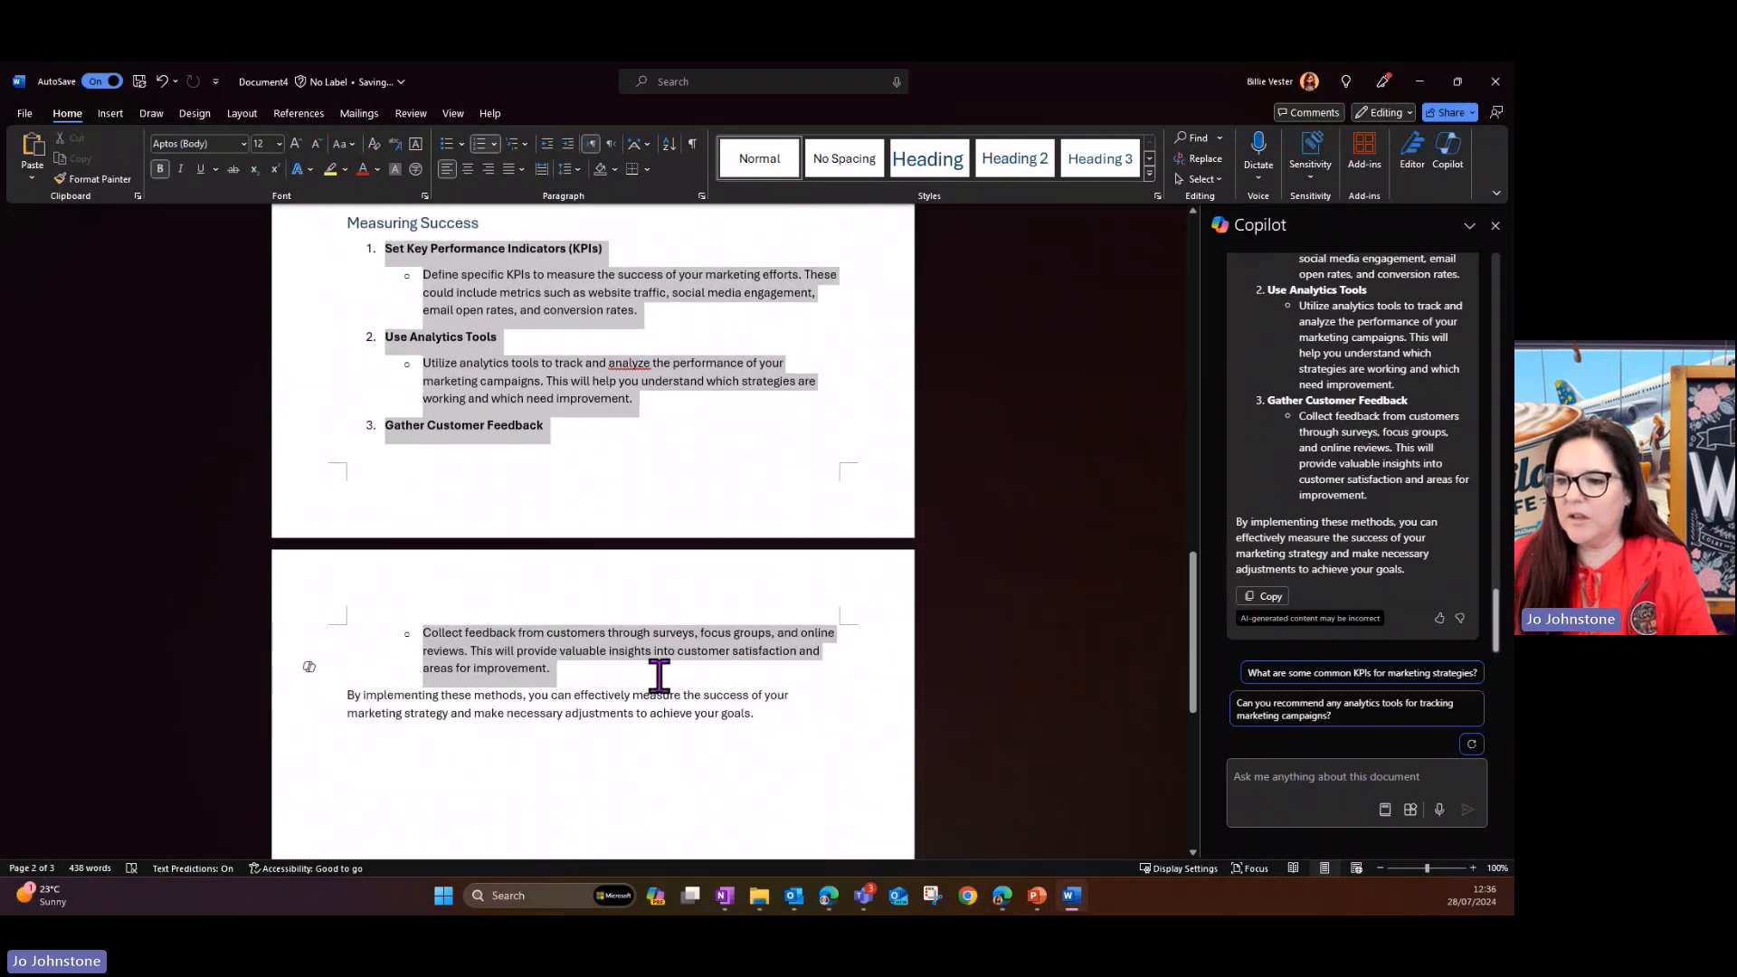
right_click(448, 672)
scroll(448, 674, "up", 2)
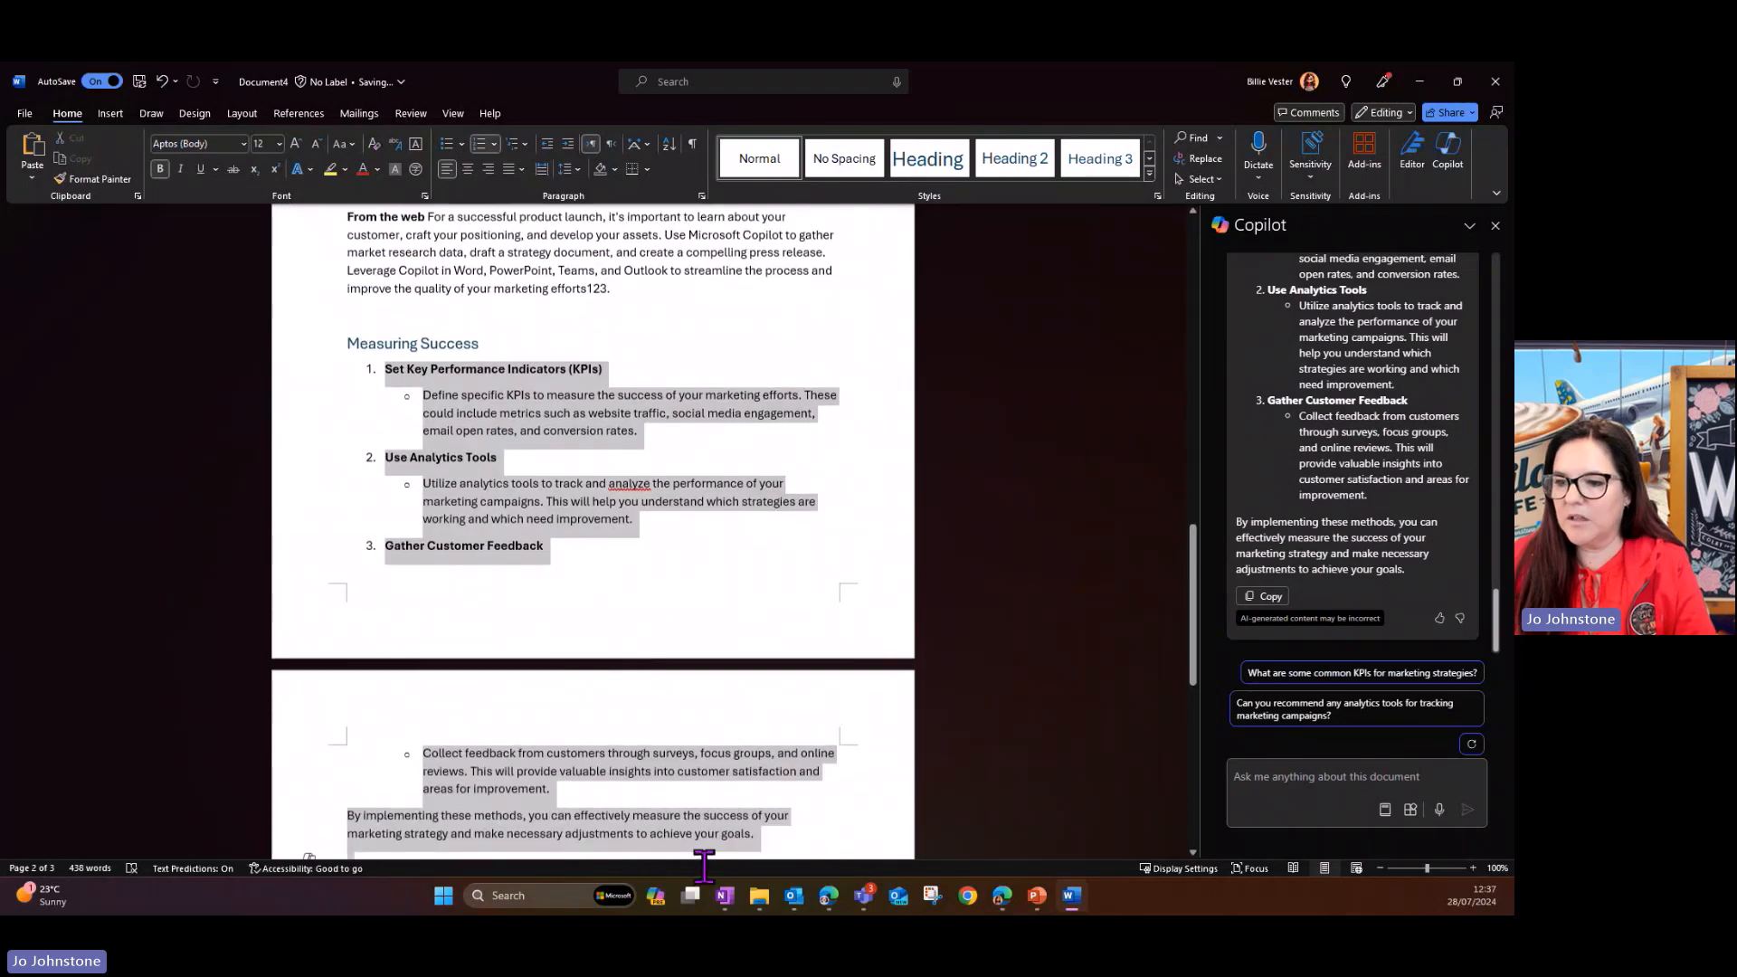
left_click(310, 754)
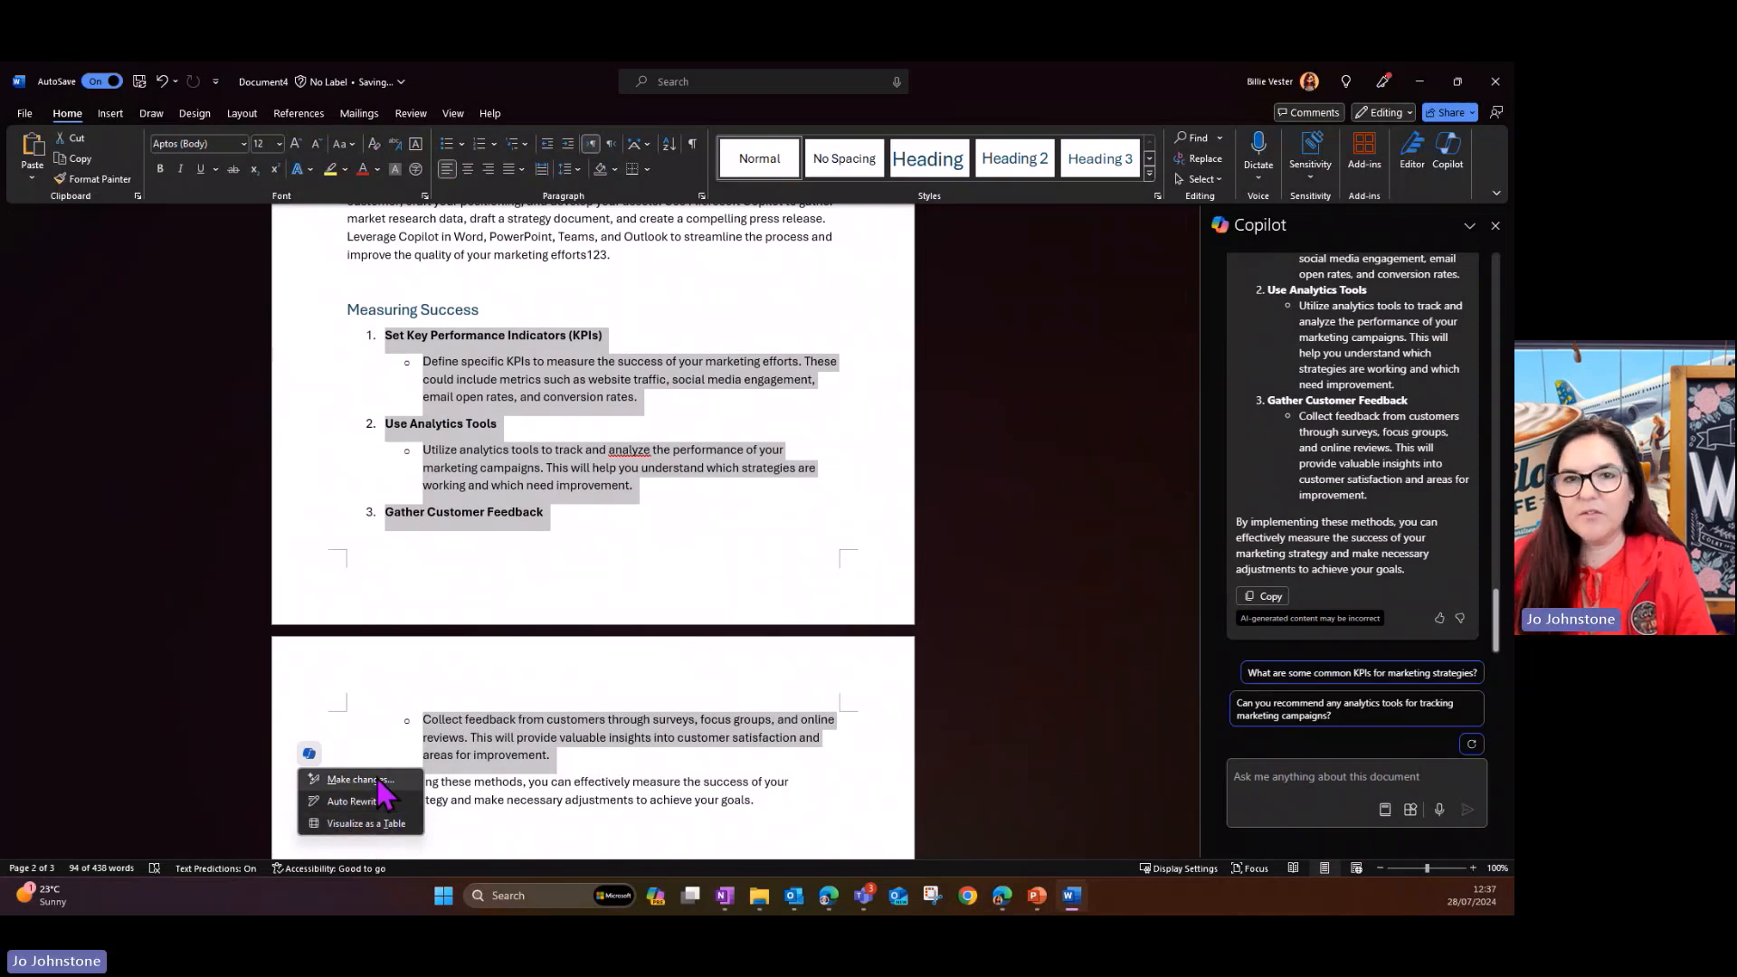
left_click(370, 824)
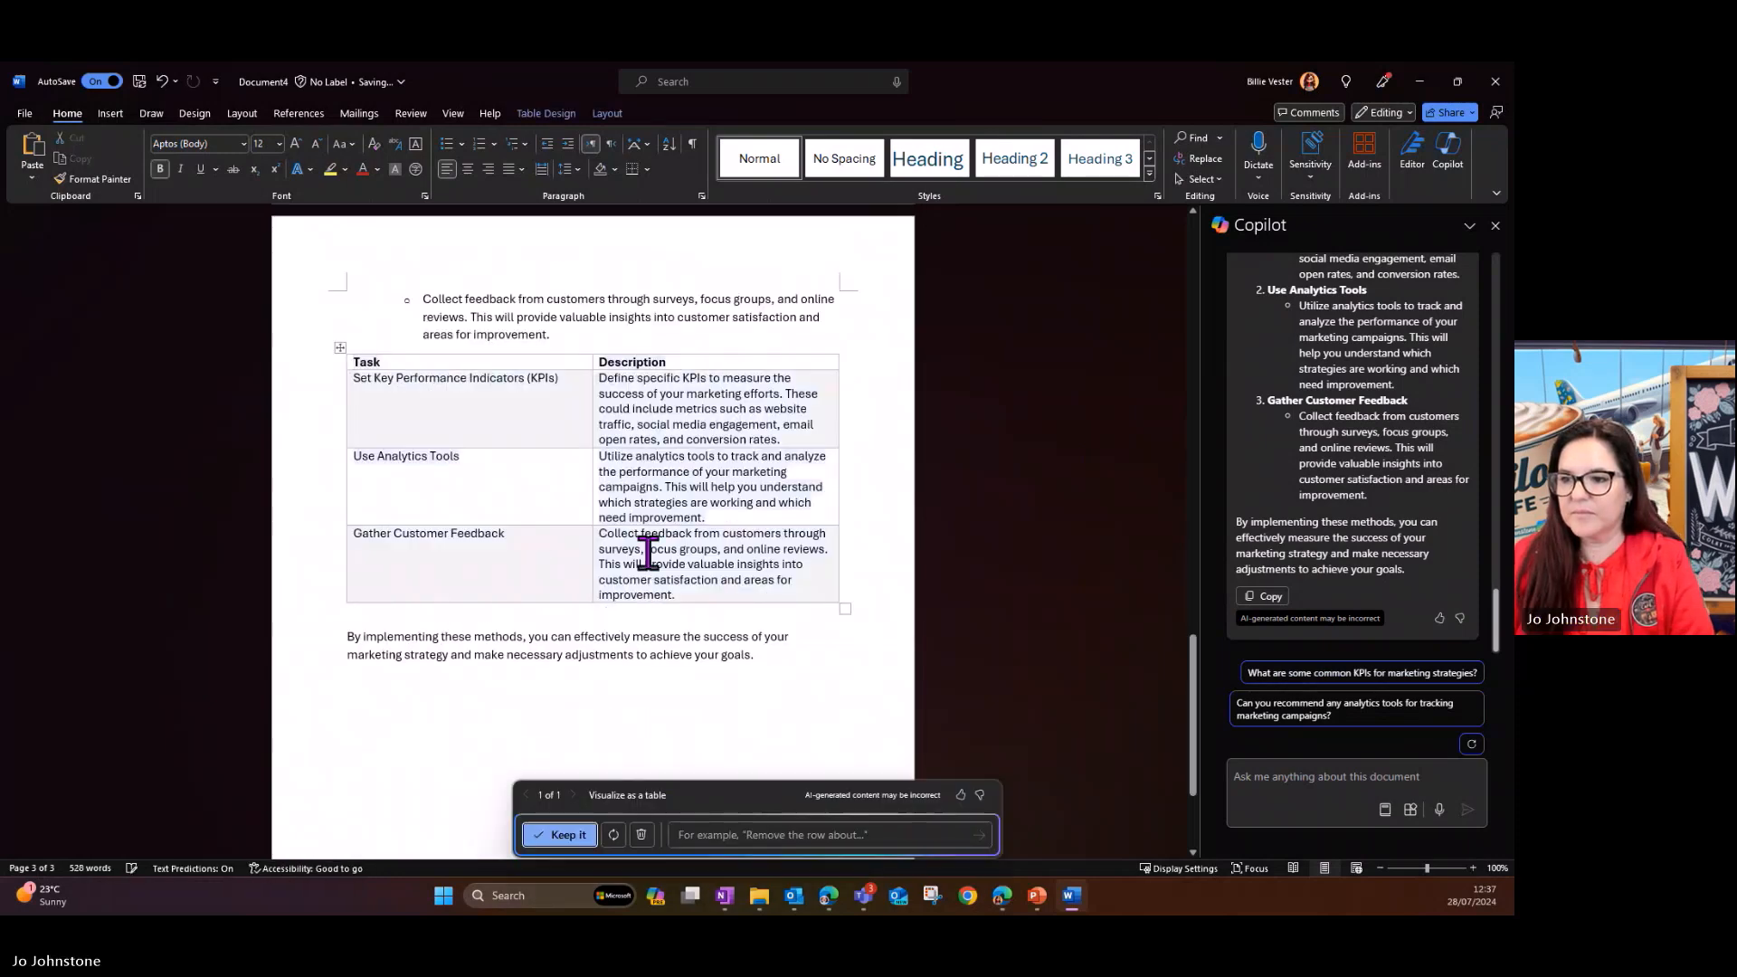
- Delete the original numbered list and its leftover empty bullet between the Measuring Success heading and the generated table
scroll(827, 541, "up", 3)
scroll(826, 541, "up", 2)
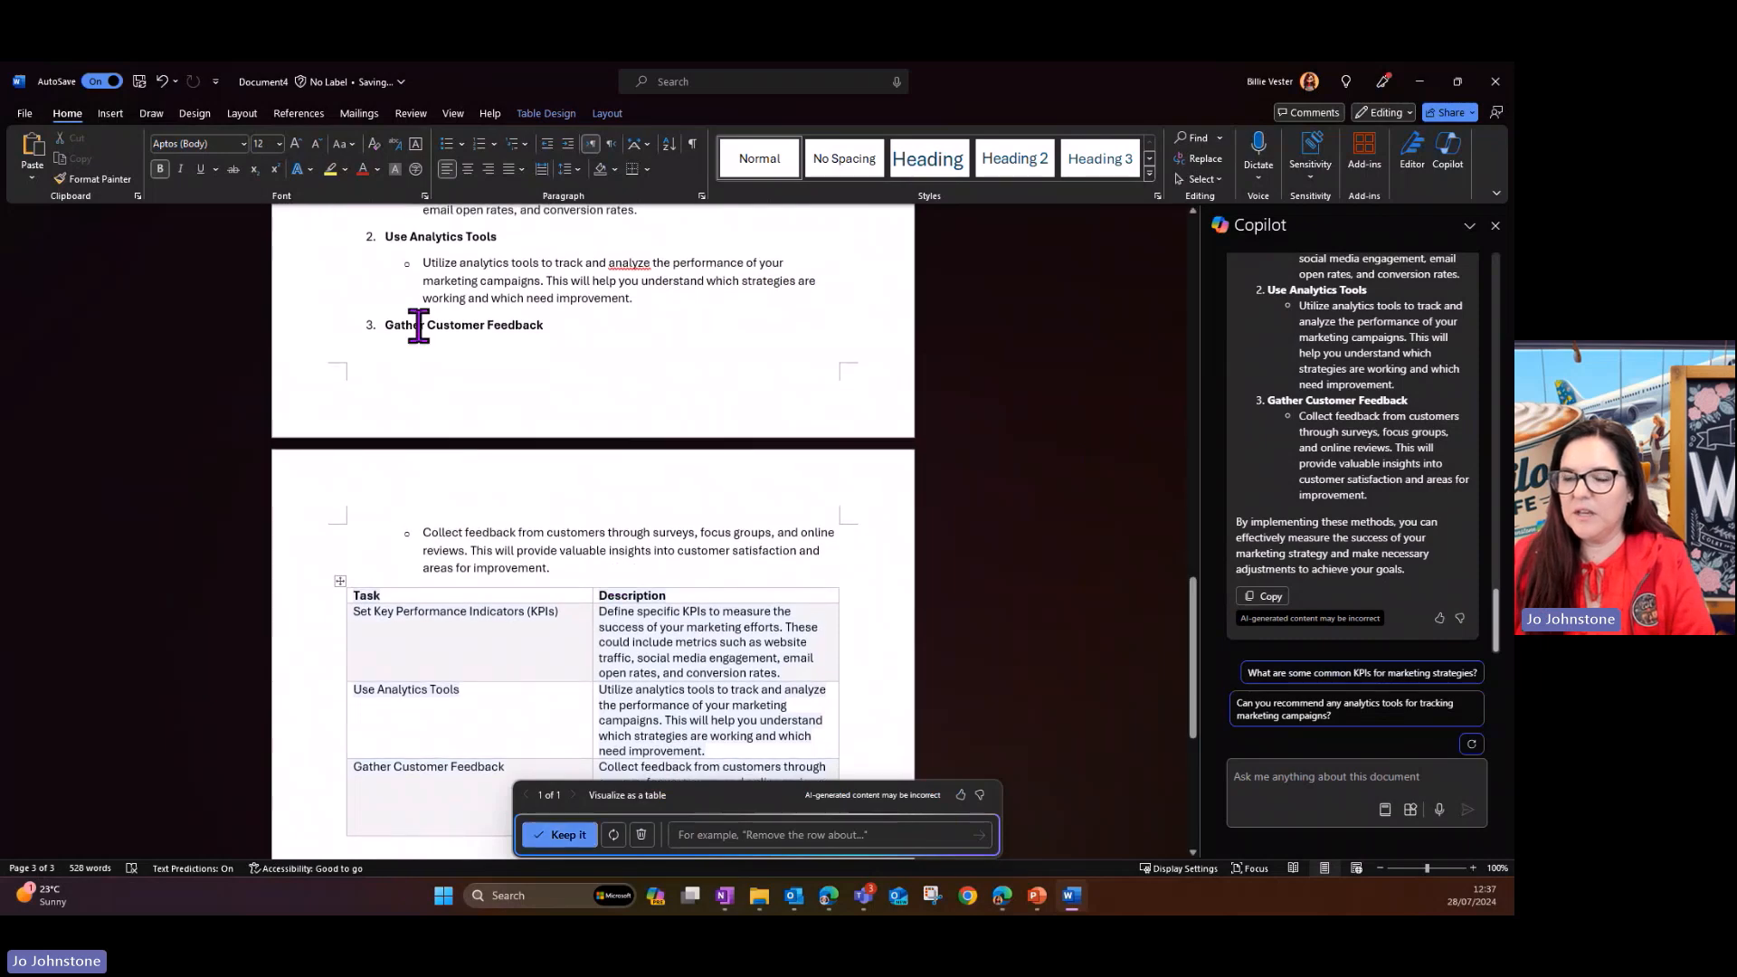
scroll(418, 326, "up", 2)
left_click_drag(550, 657, 371, 228)
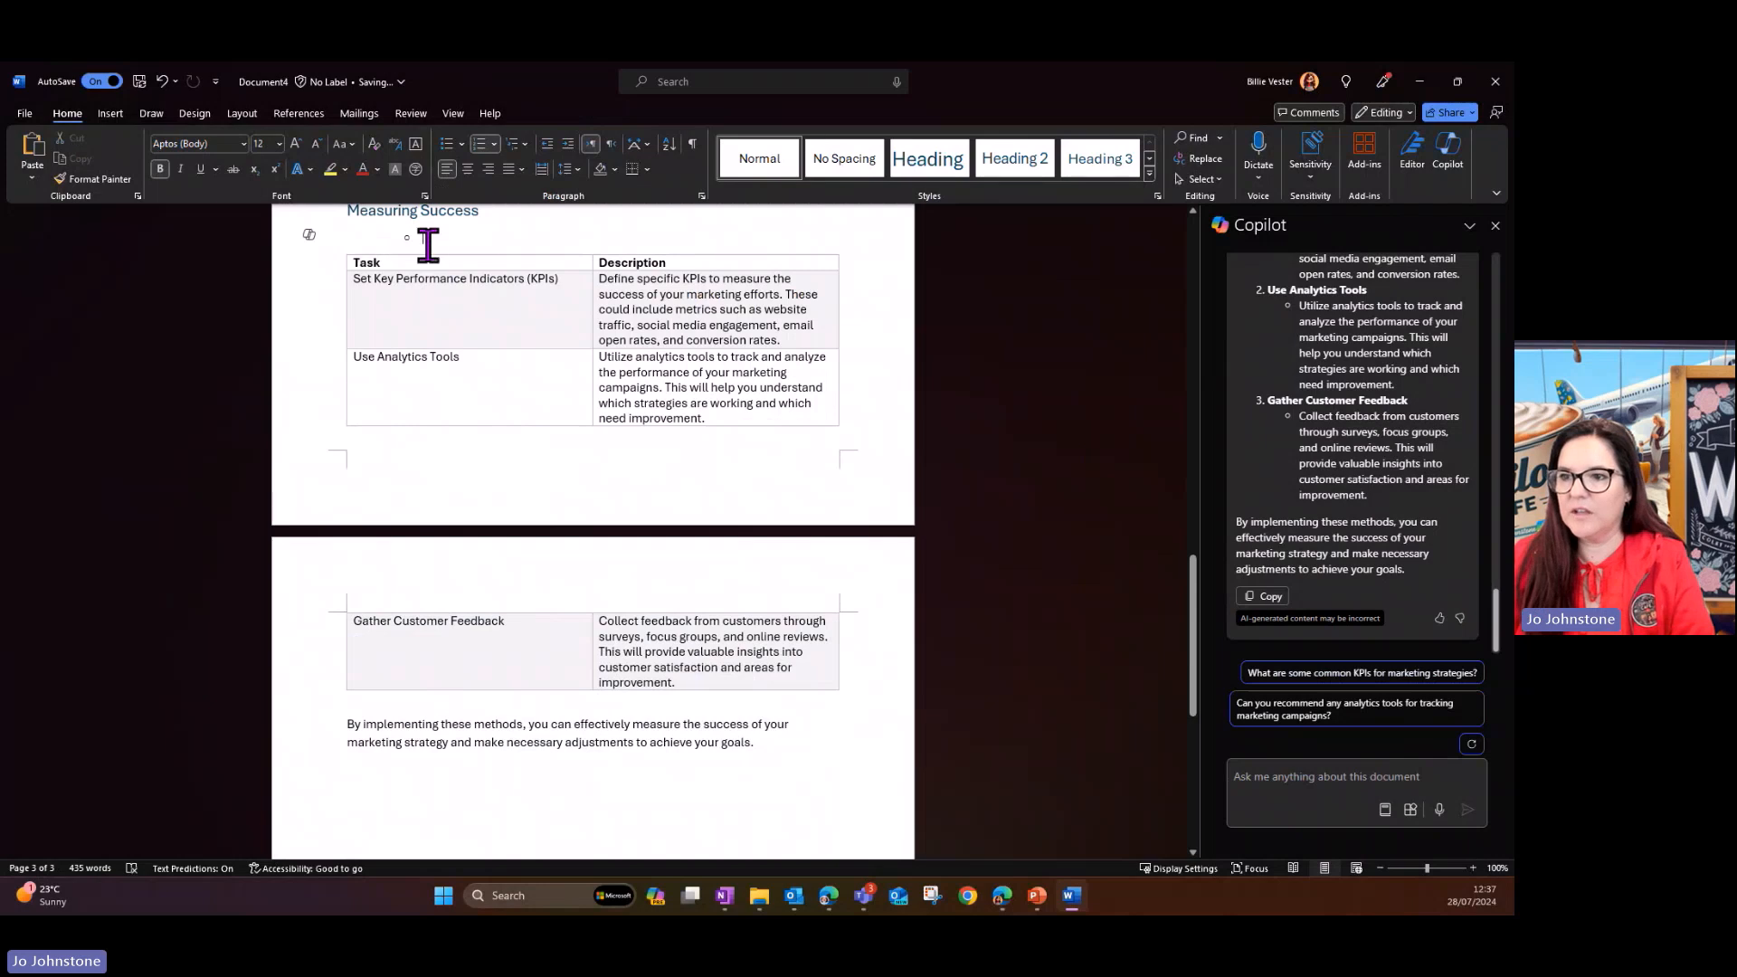
key("ctrl+z")
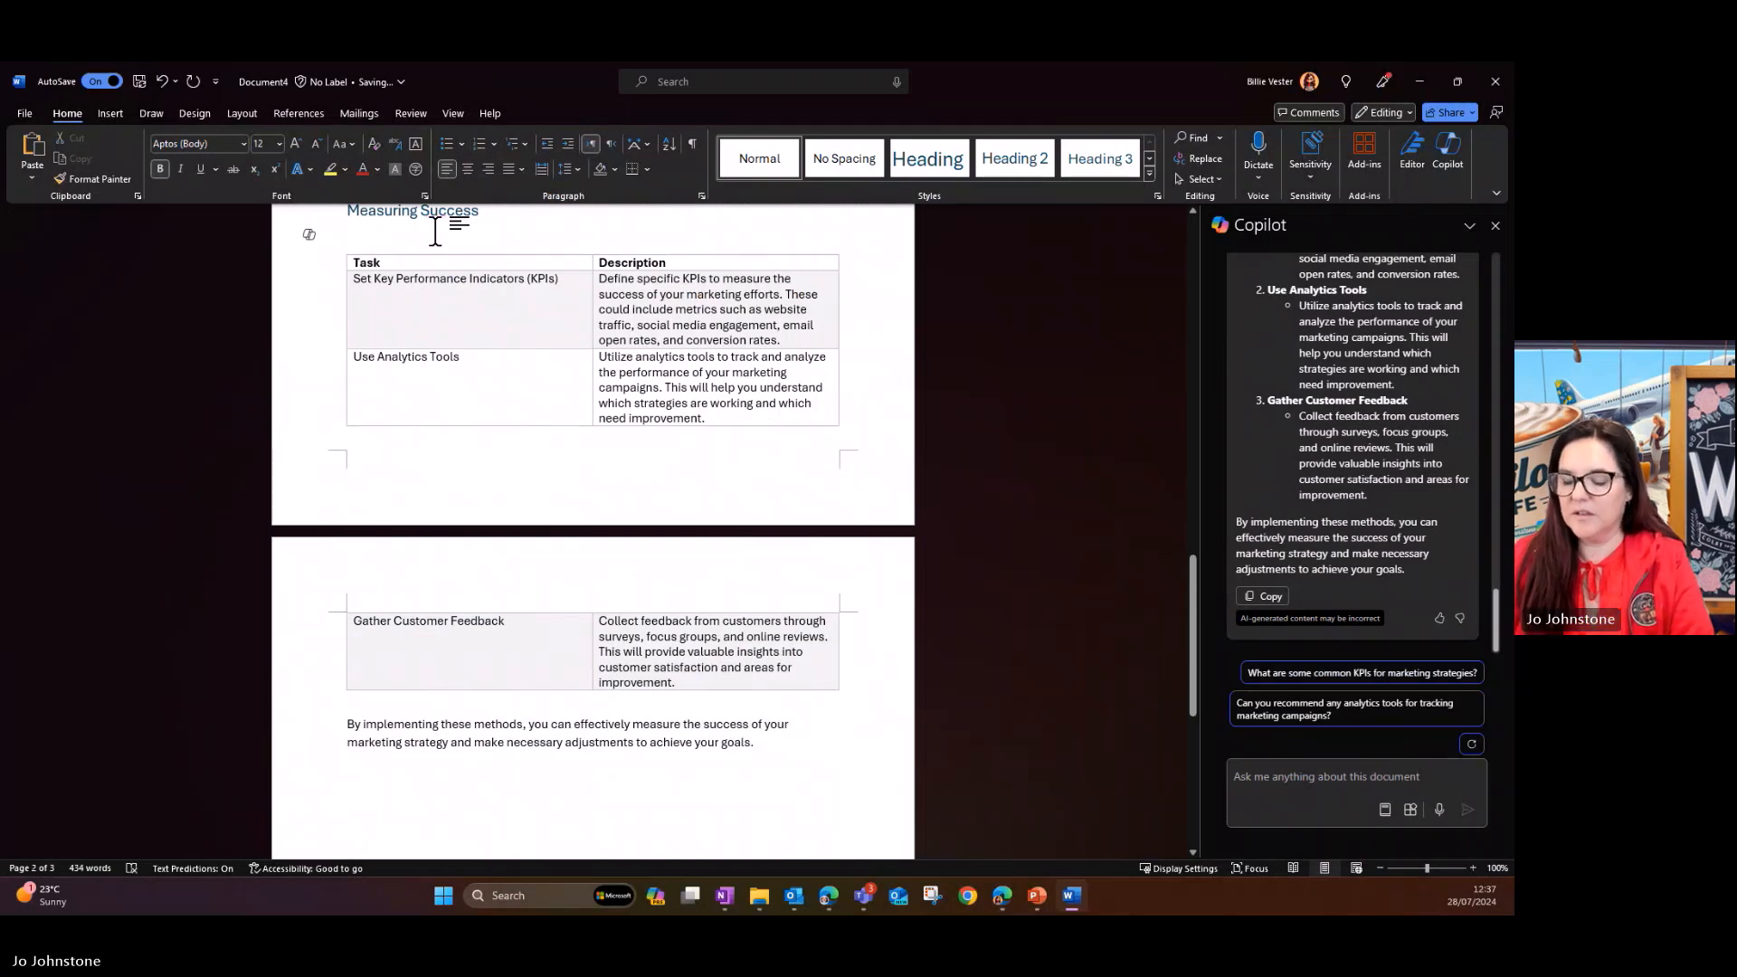
key("BackSpace")
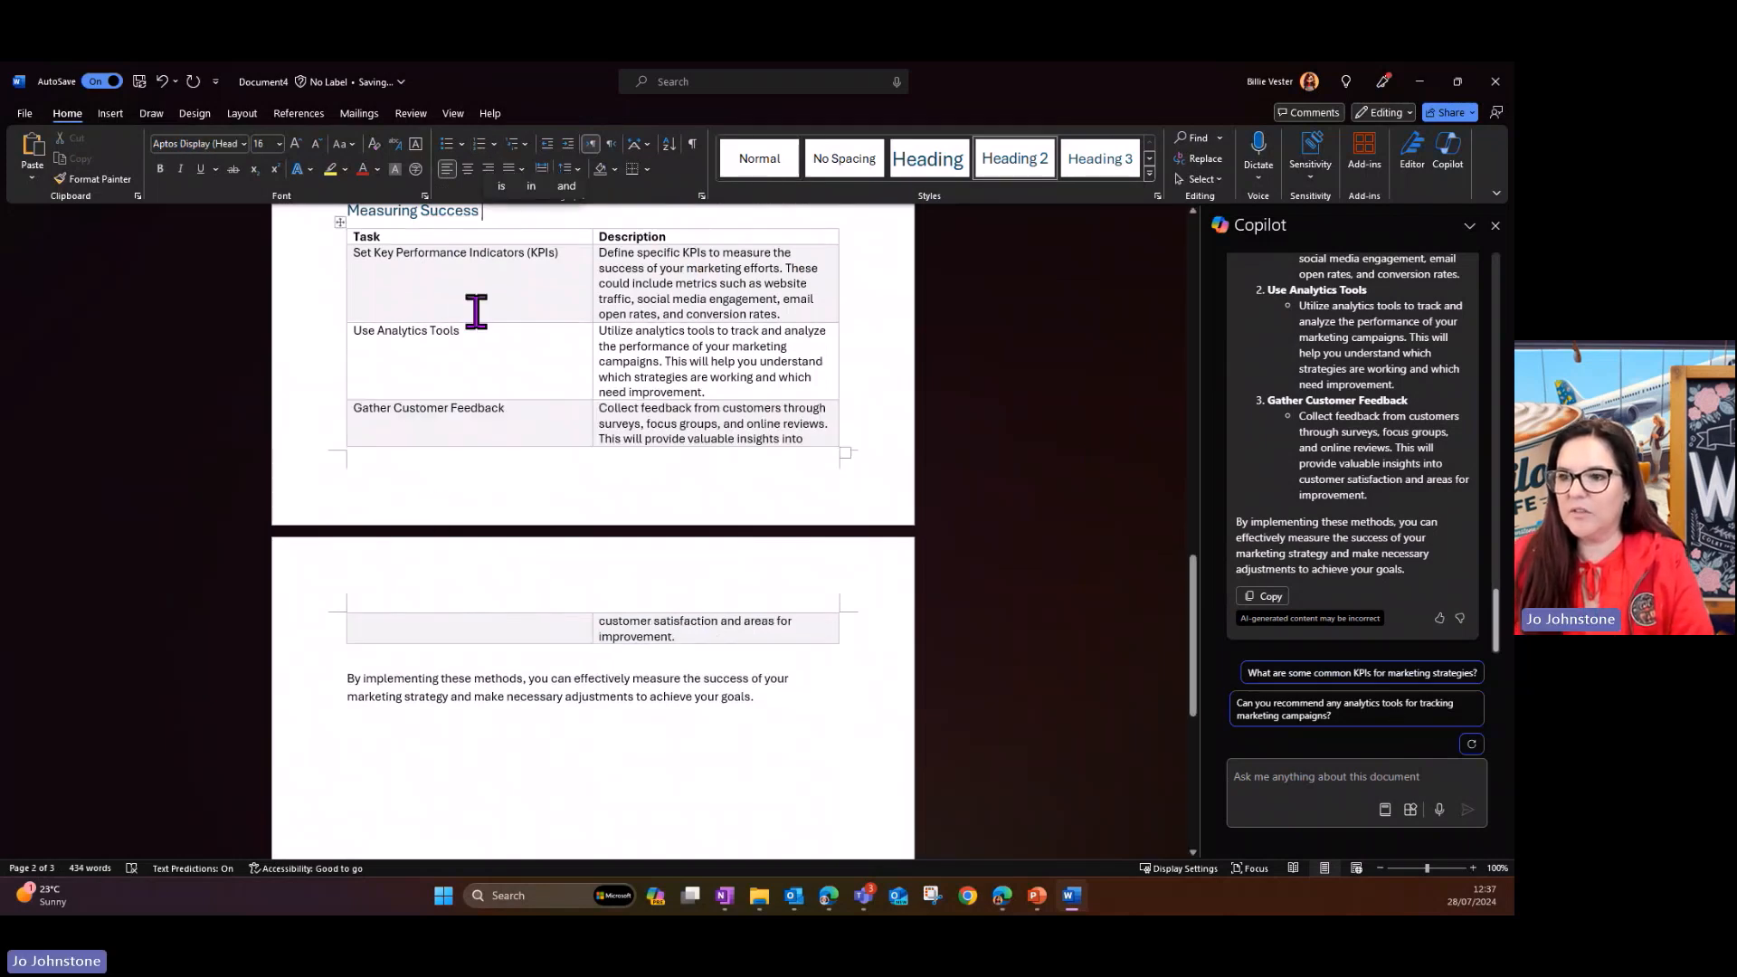
- Place the cursor on an empty line below the closing paragraph that follows the table
scroll(476, 312, "down", 3)
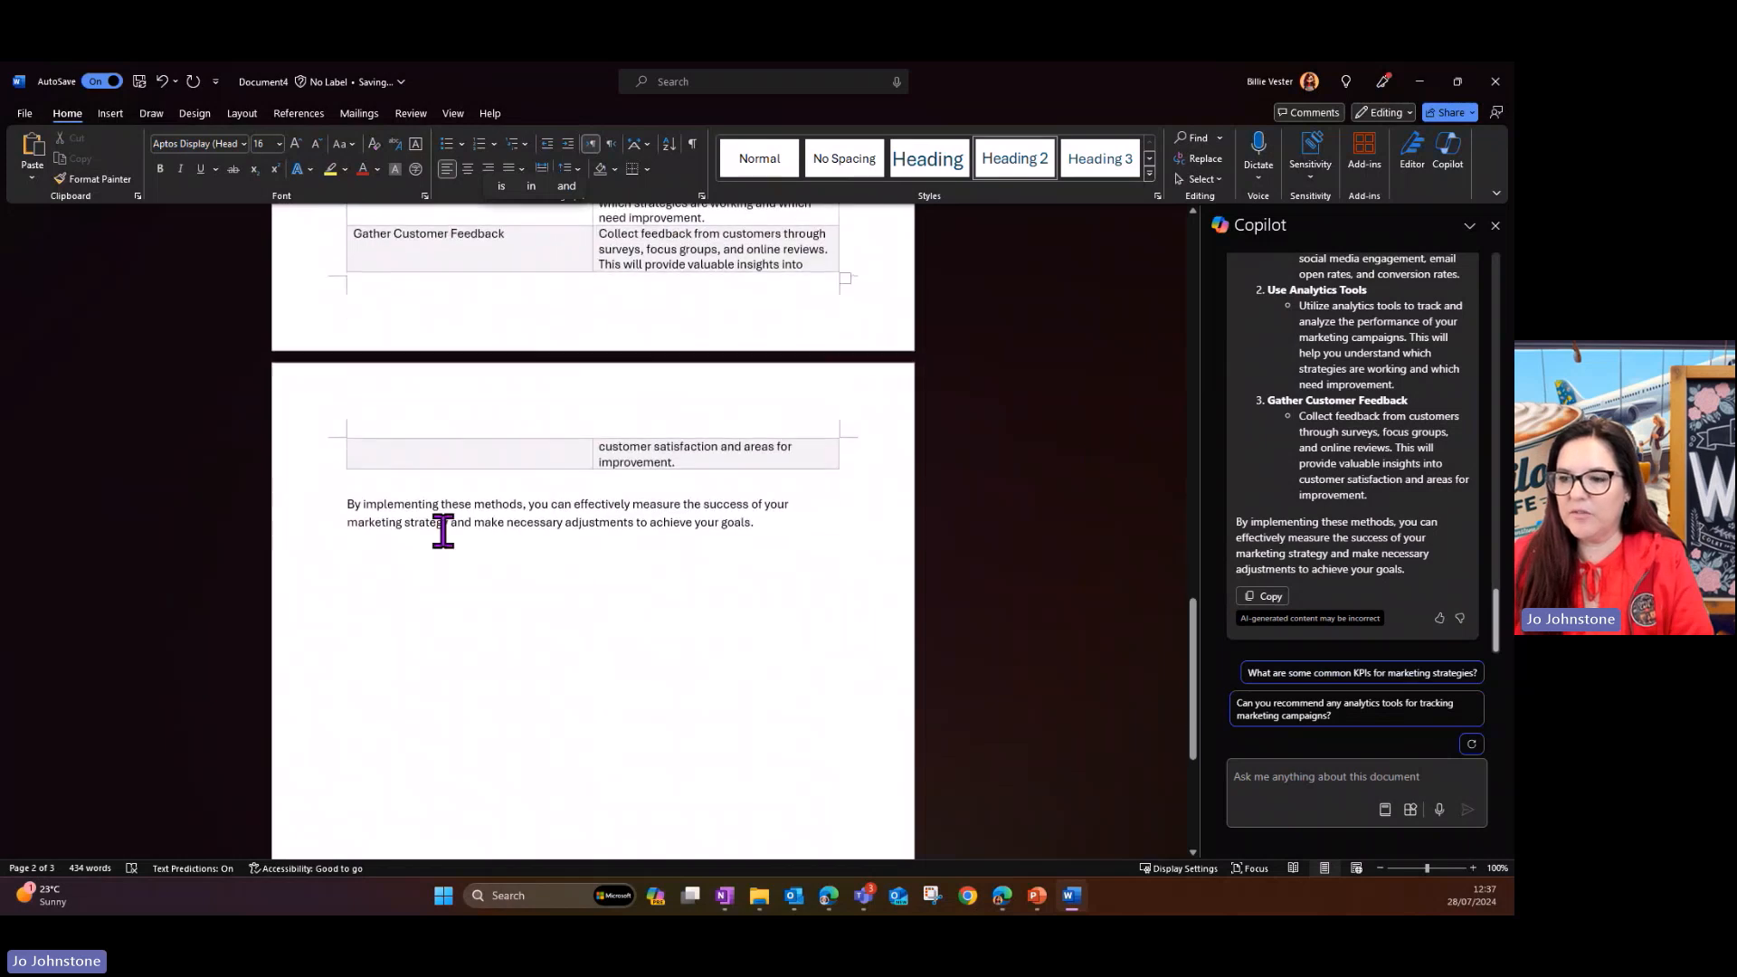
left_click_drag(799, 531, 282, 501)
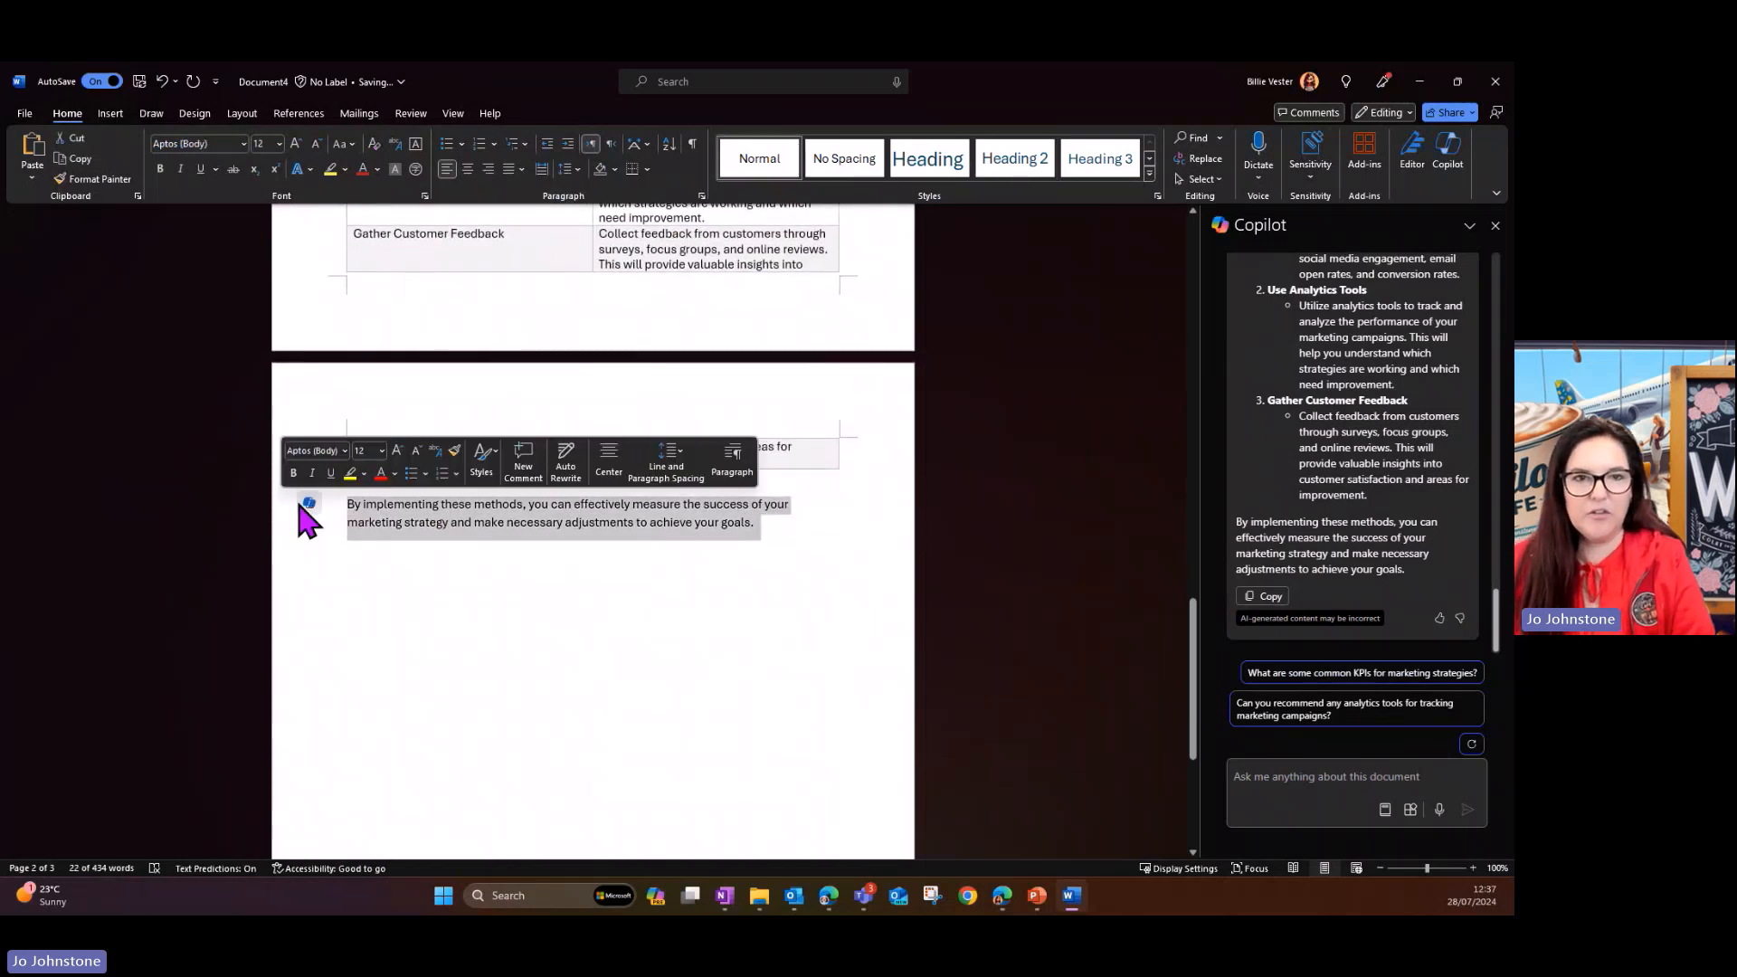
key("Down")
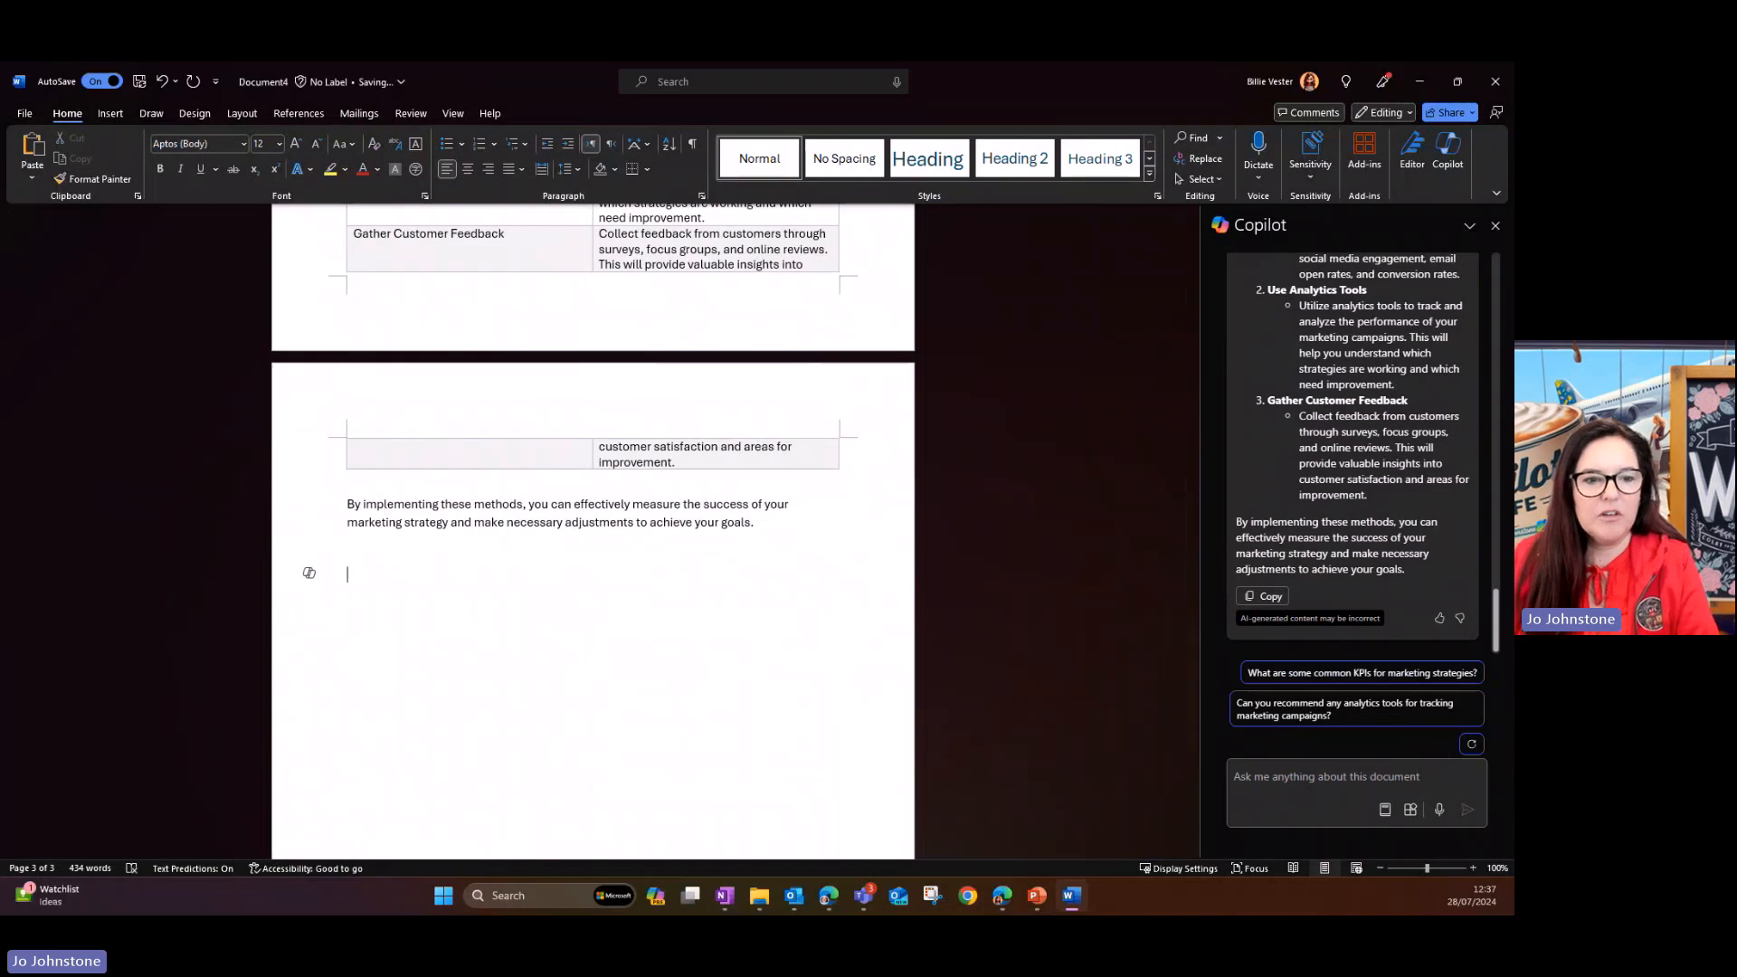
- Ask Copilot "Are there any market trends available for launching a café in London in October from the last 2 years"
key("alt+Tab")
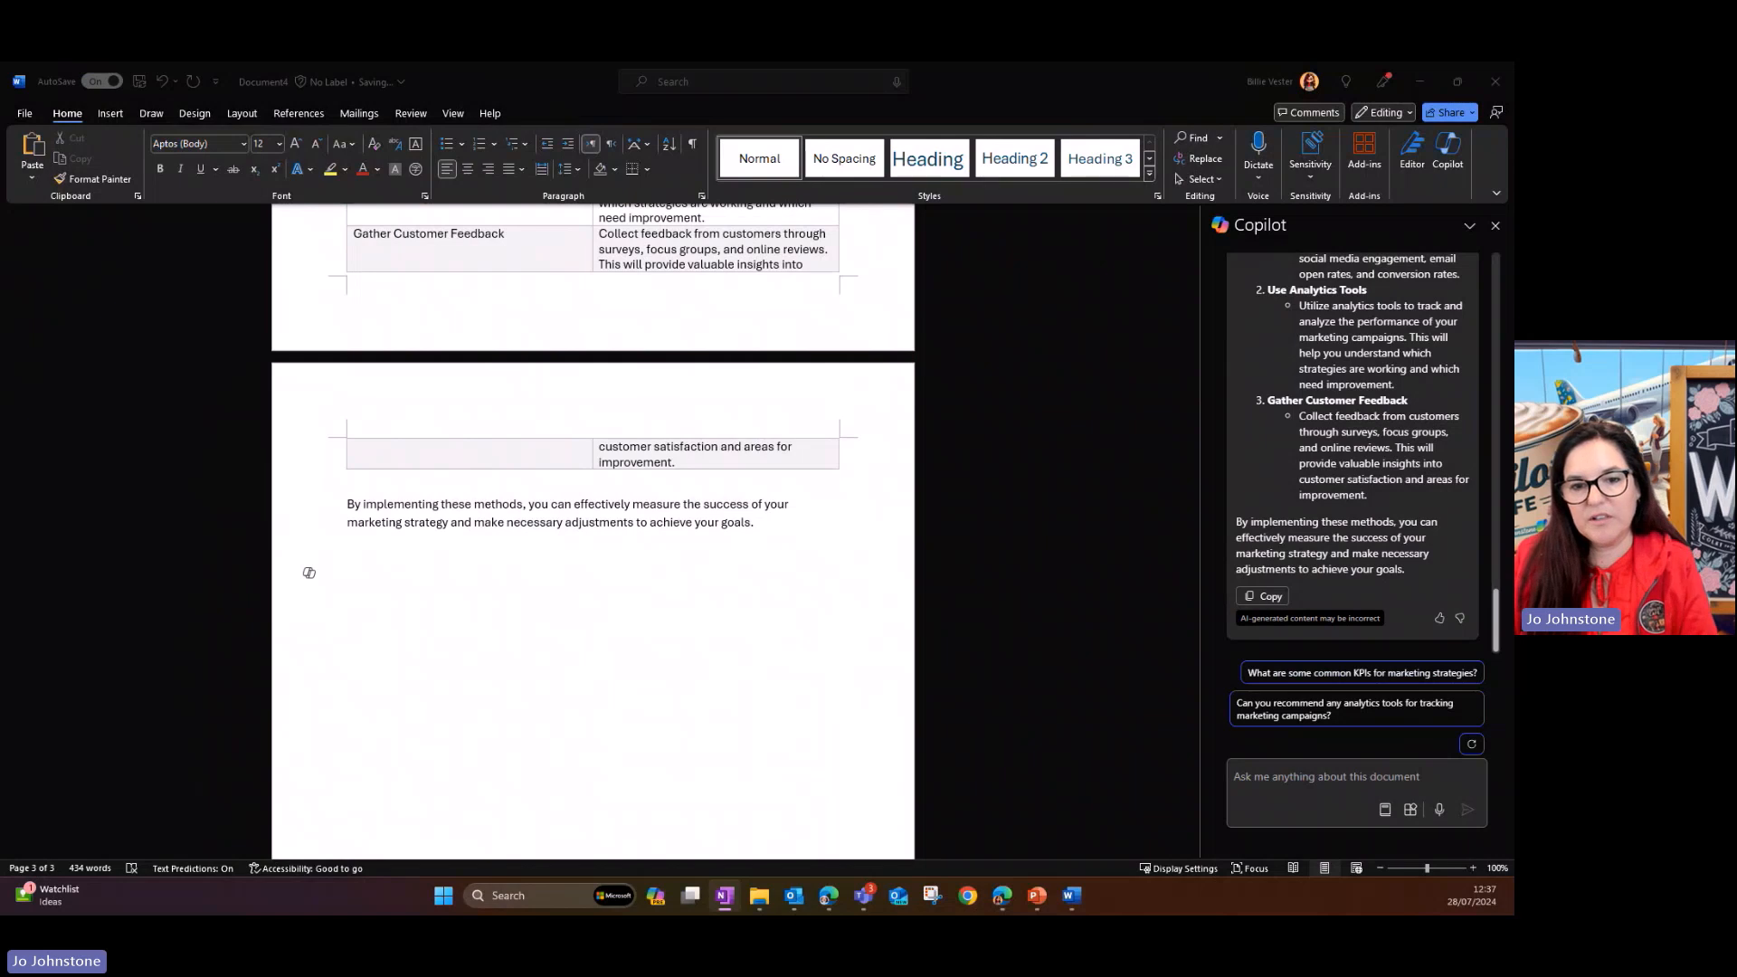
left_click(1278, 775)
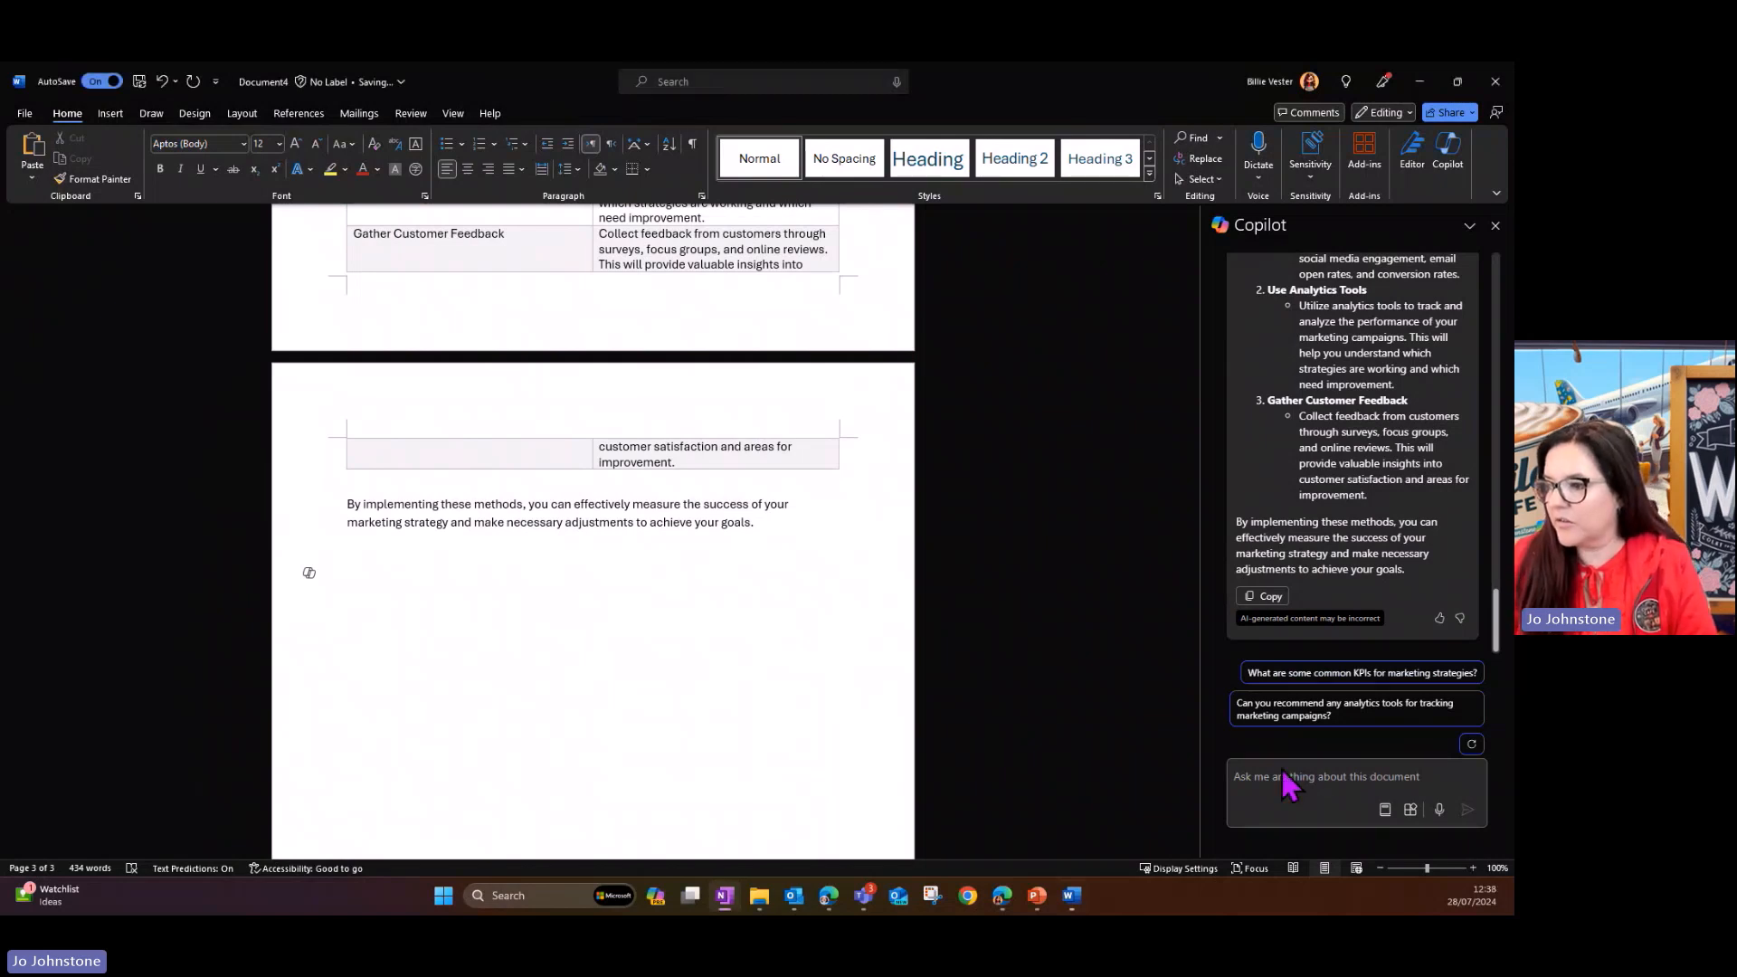
type("Are there any market trends available for launching a café in London in October from the last 2 years")
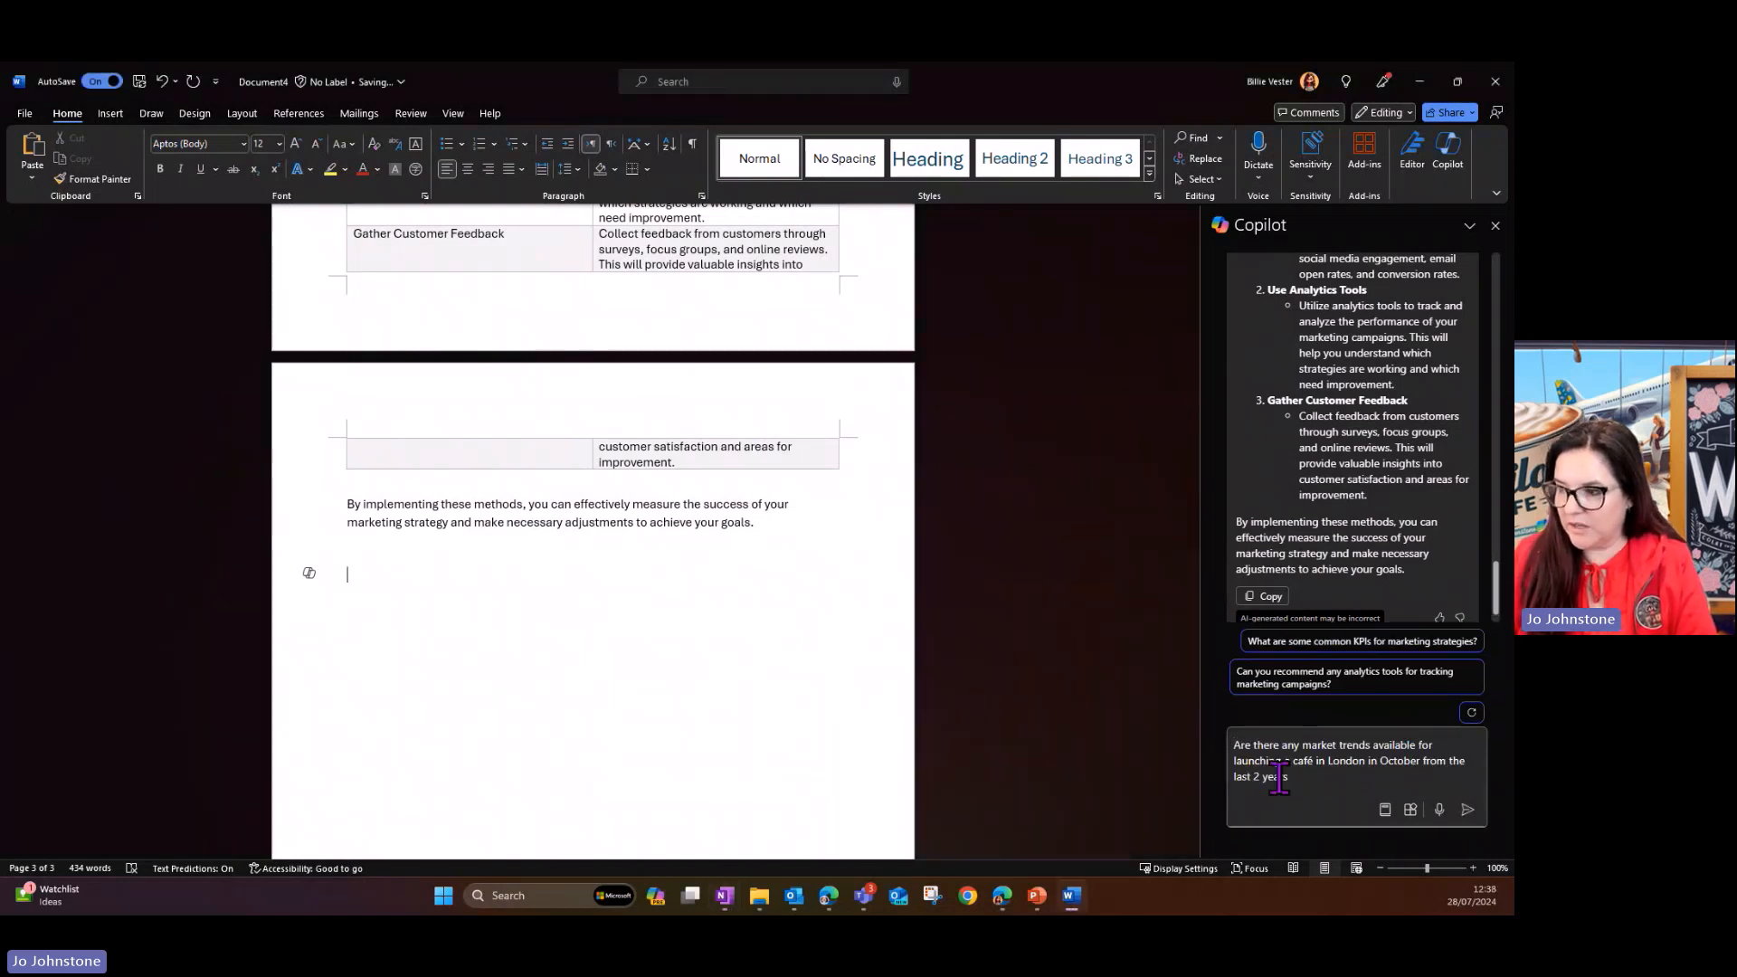
left_click(1467, 809)
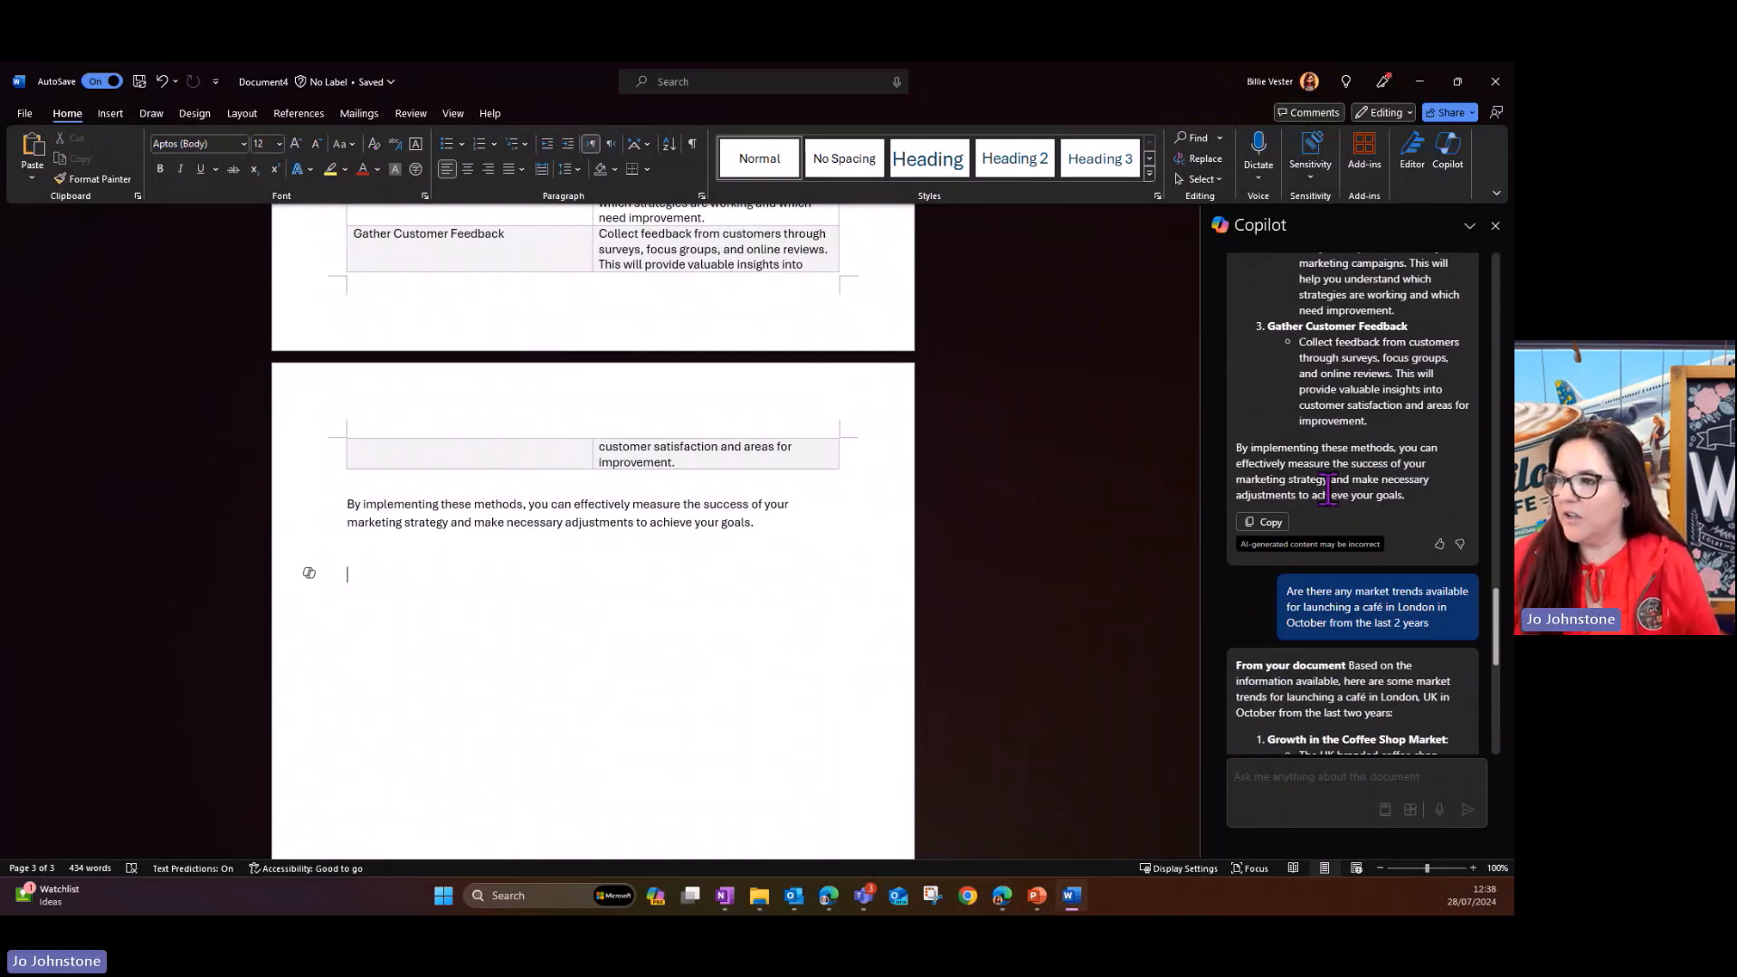
- Read through Copilot's market trends answer and check the sources cited for its coffee shop market points
scroll(1327, 488, "down", 5)
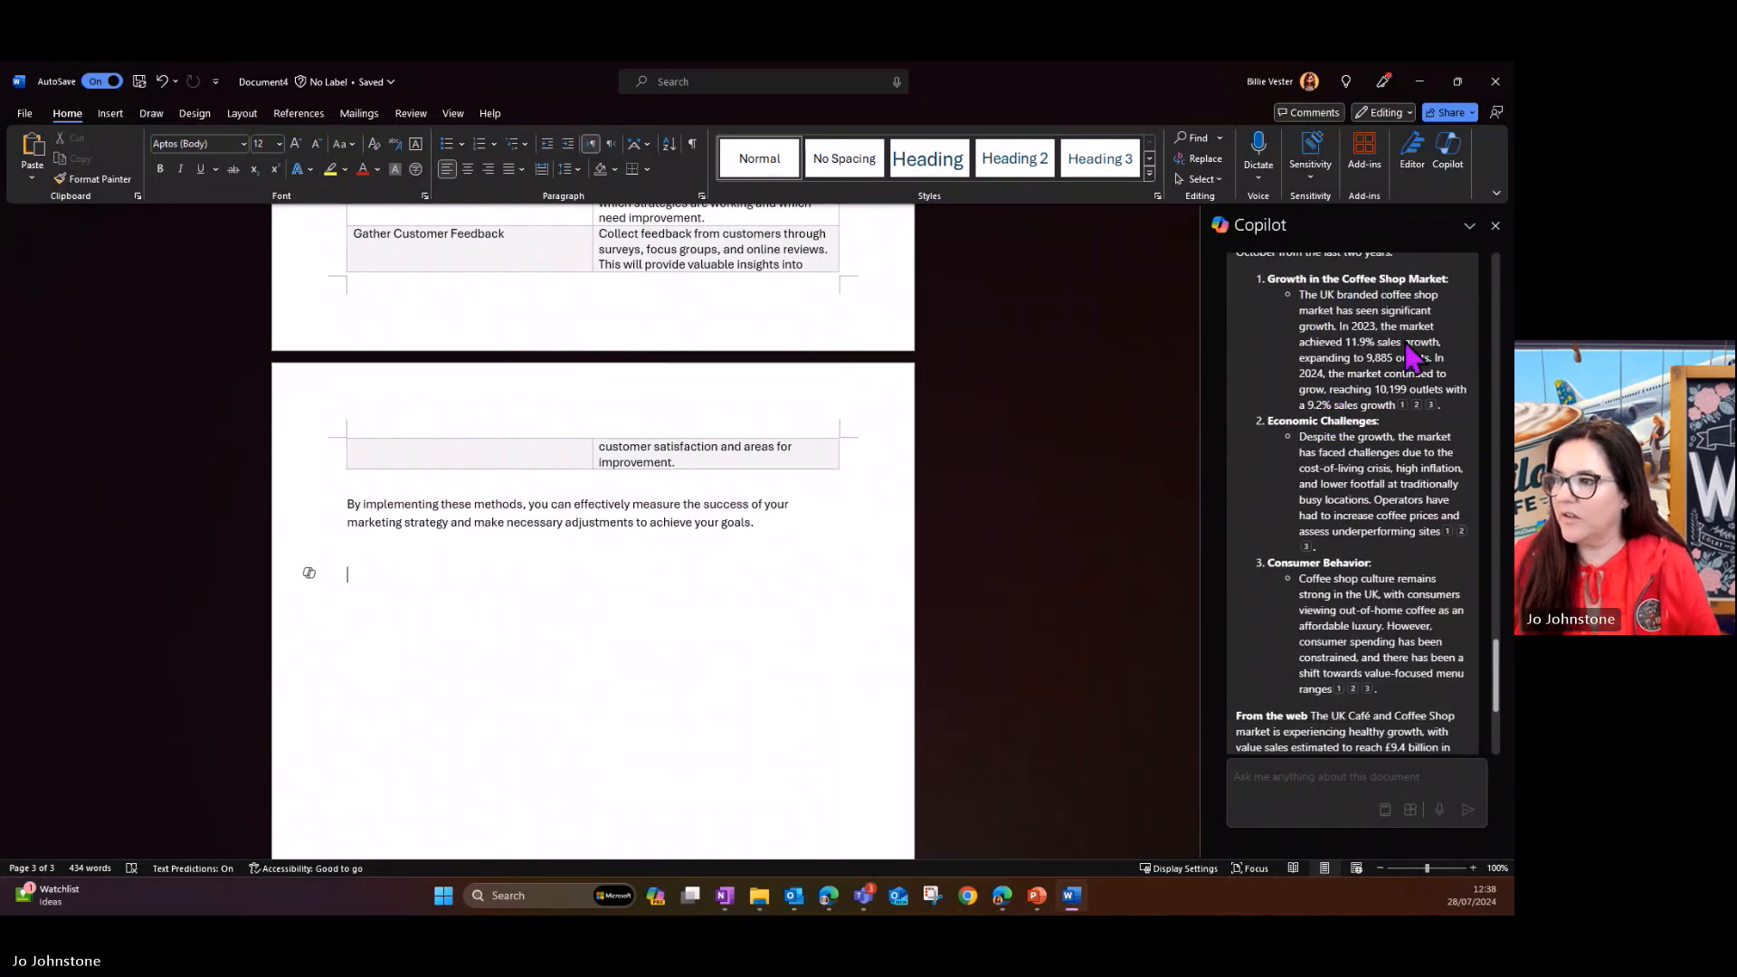
scroll(1398, 371, "down", 4)
scroll(1401, 385, "up", 4)
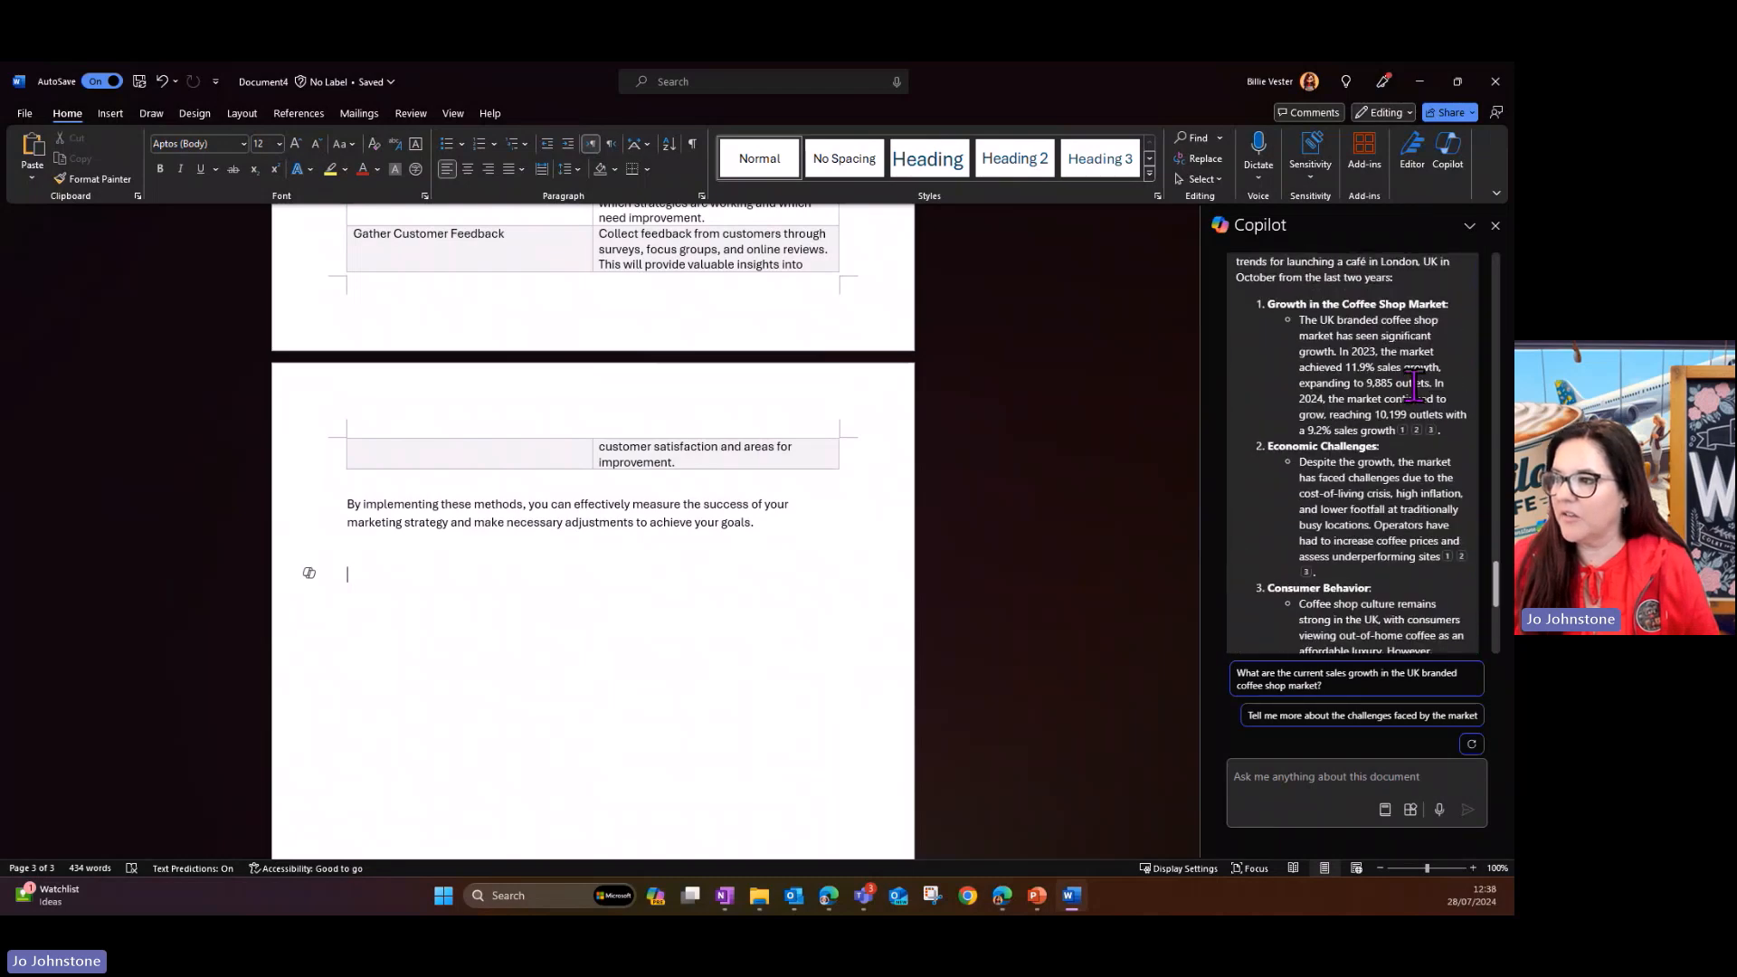
scroll(1372, 459, "down", 3)
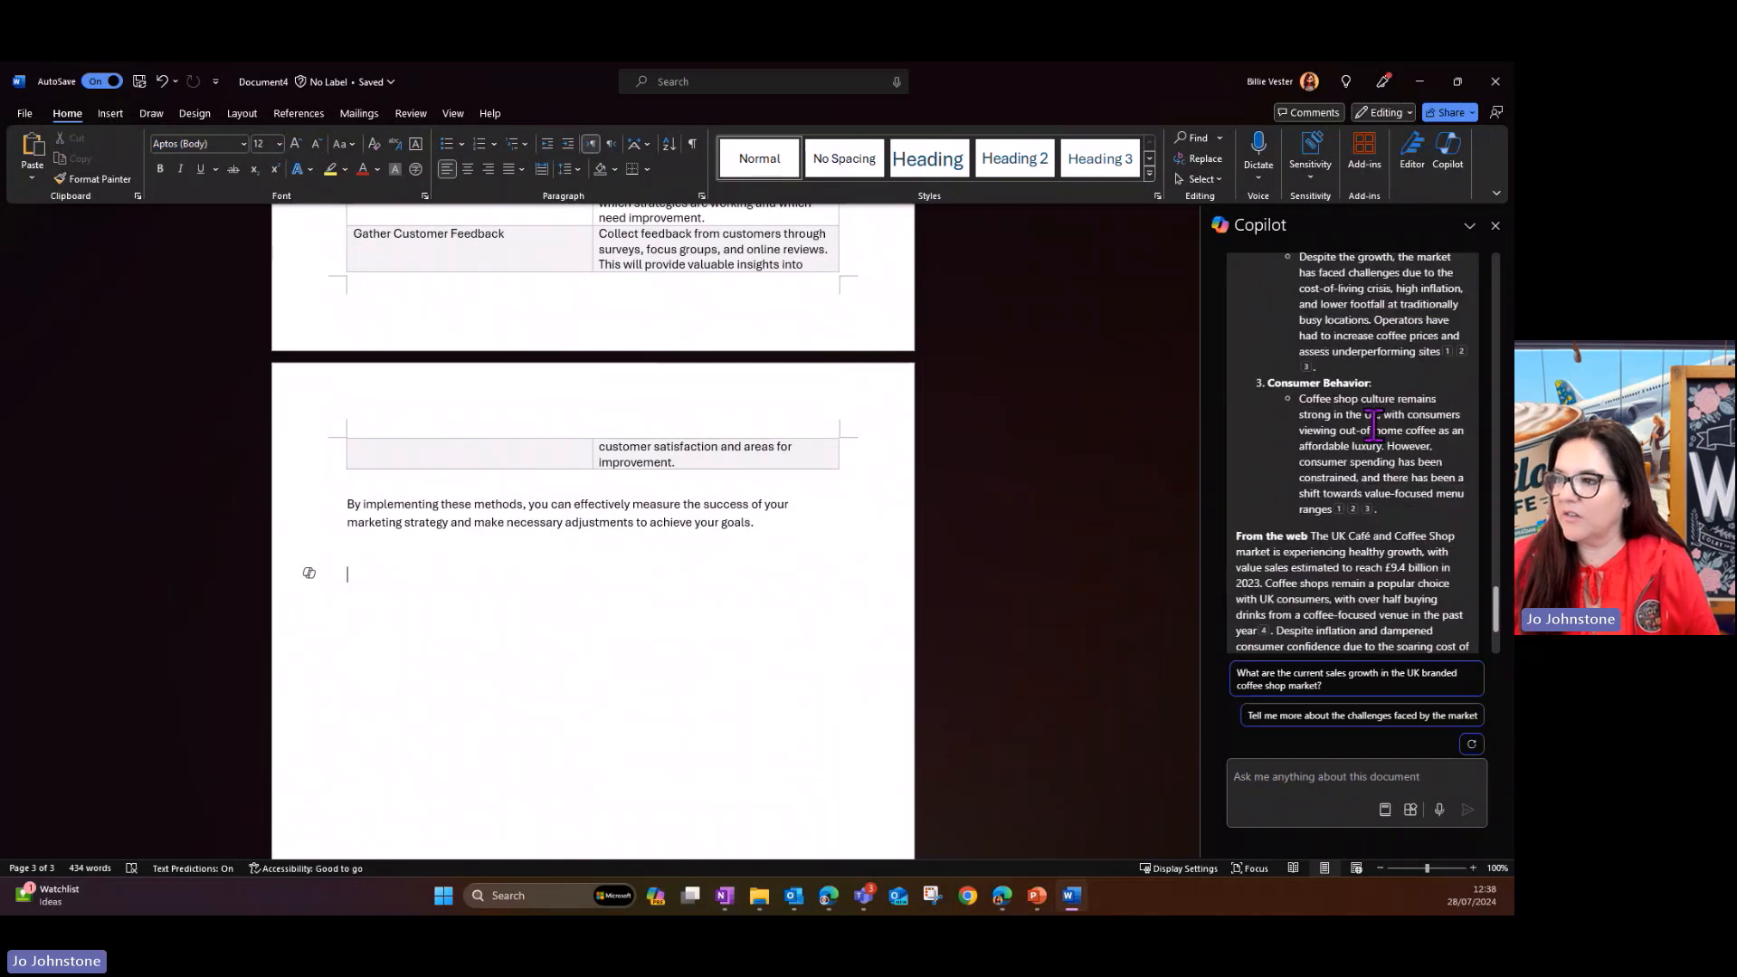
scroll(1374, 425, "down", 2)
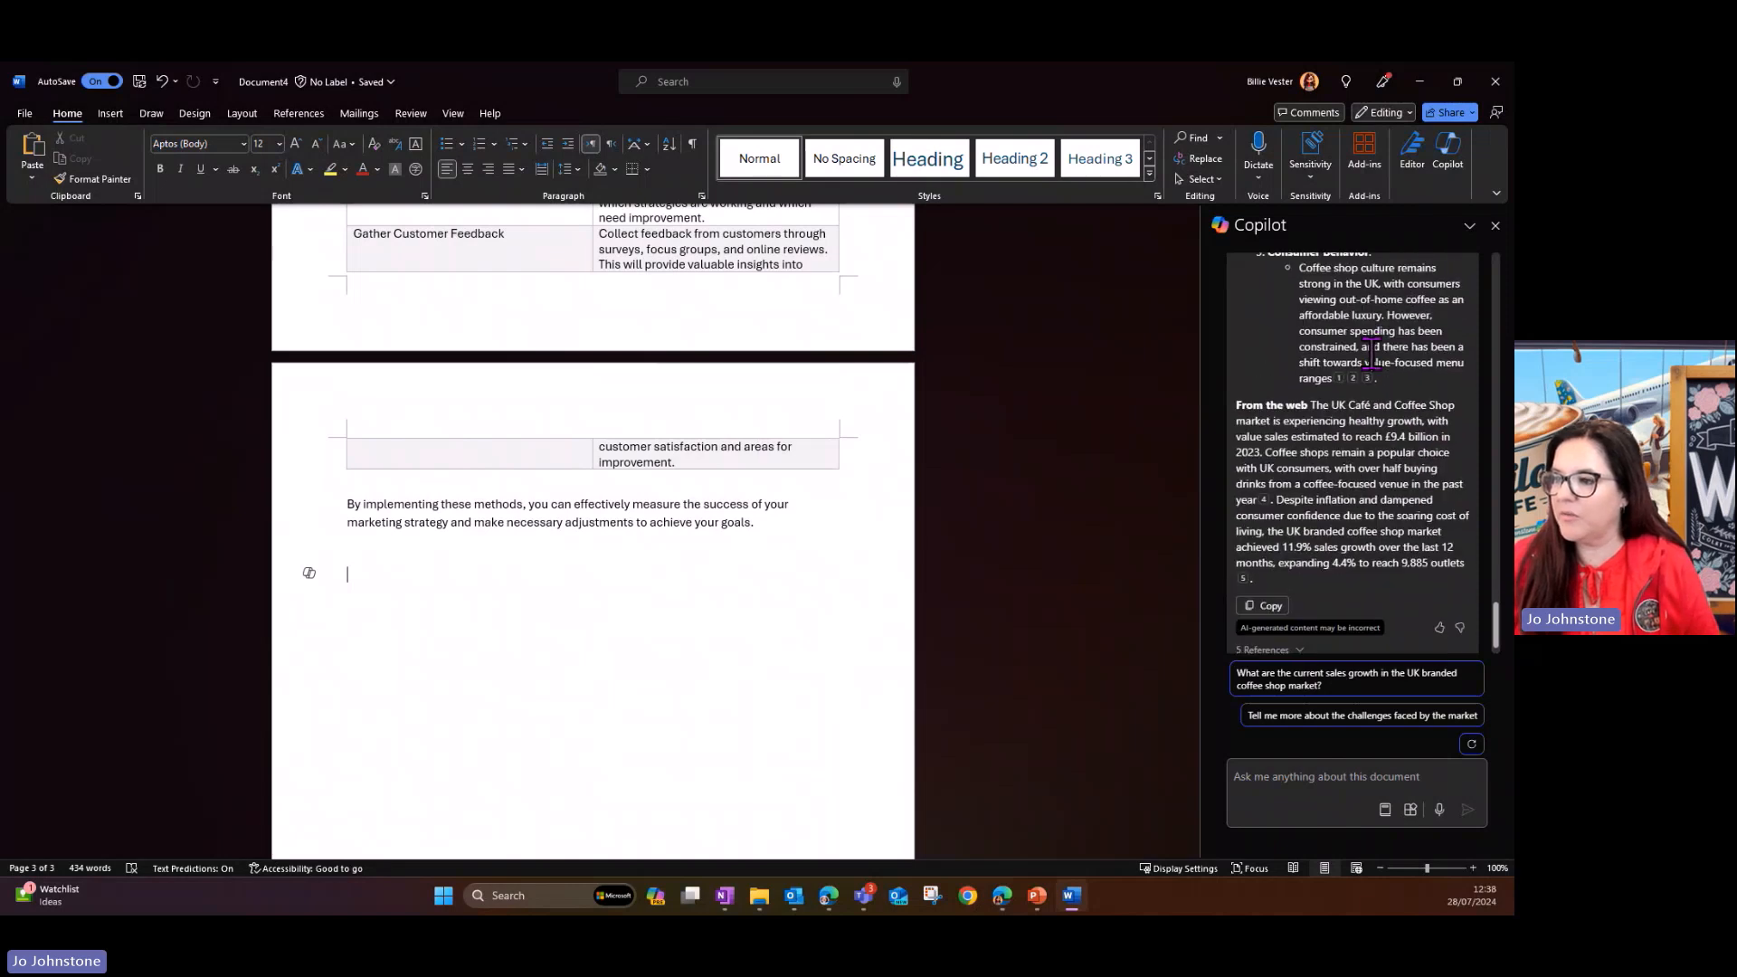
scroll(1372, 354, "down", 1)
scroll(1393, 407, "up", 5)
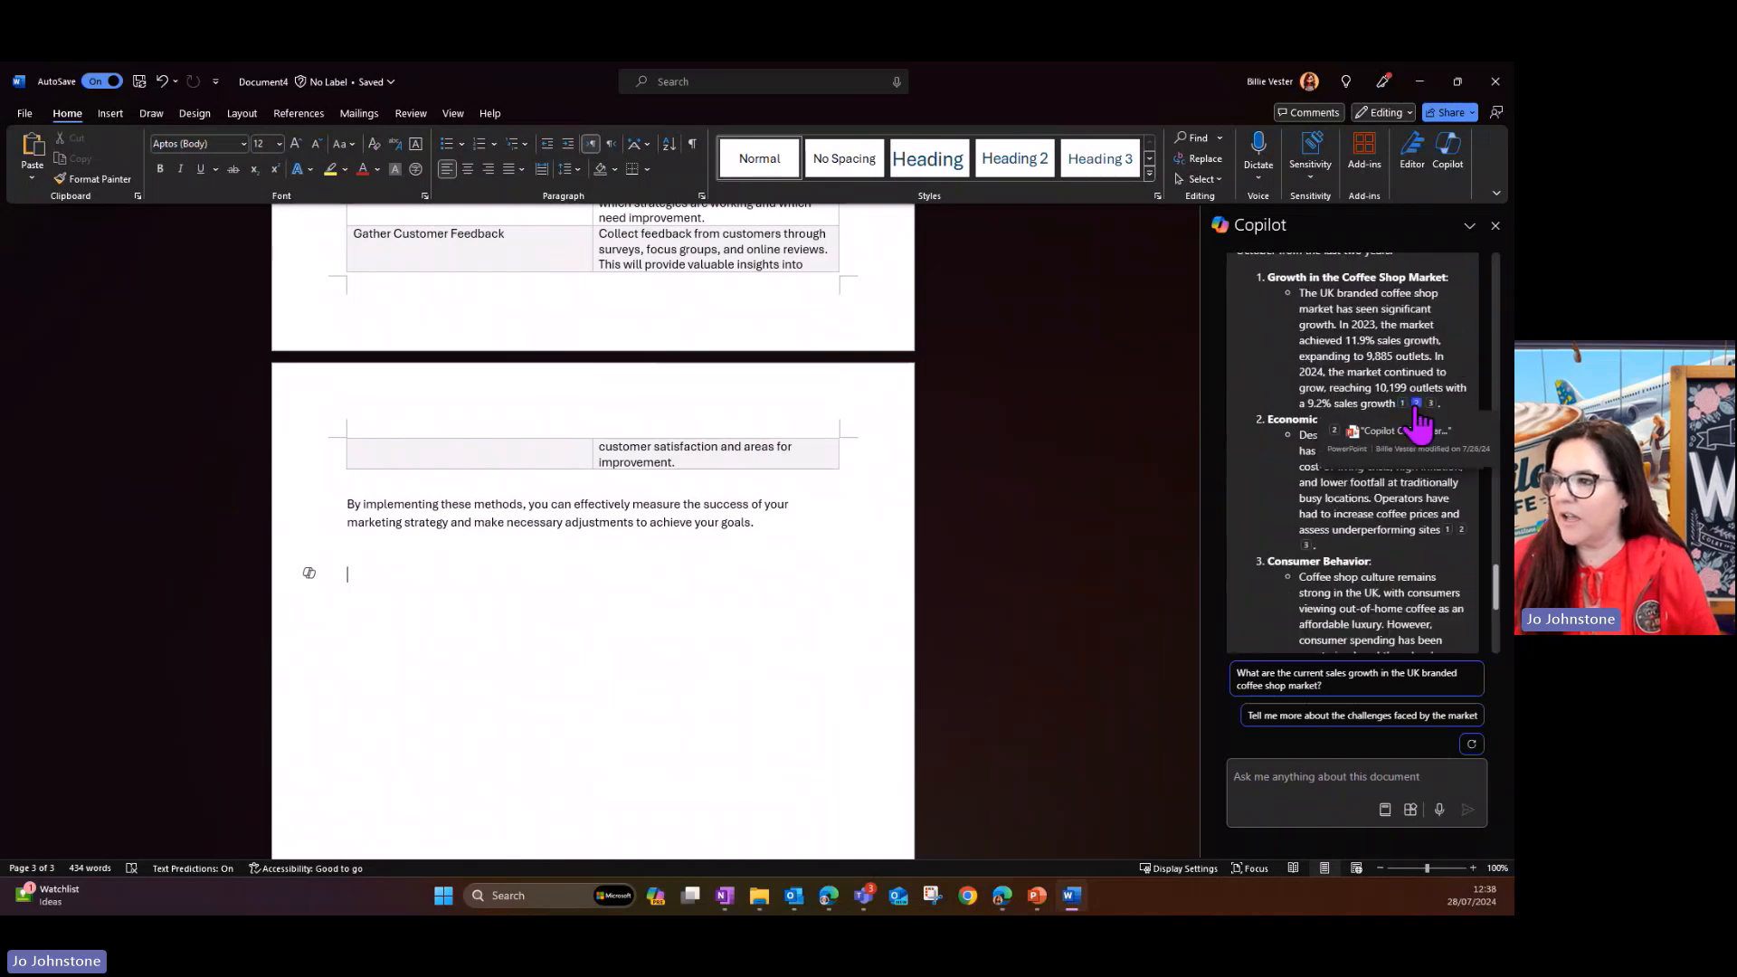
mouse_move(1430, 405)
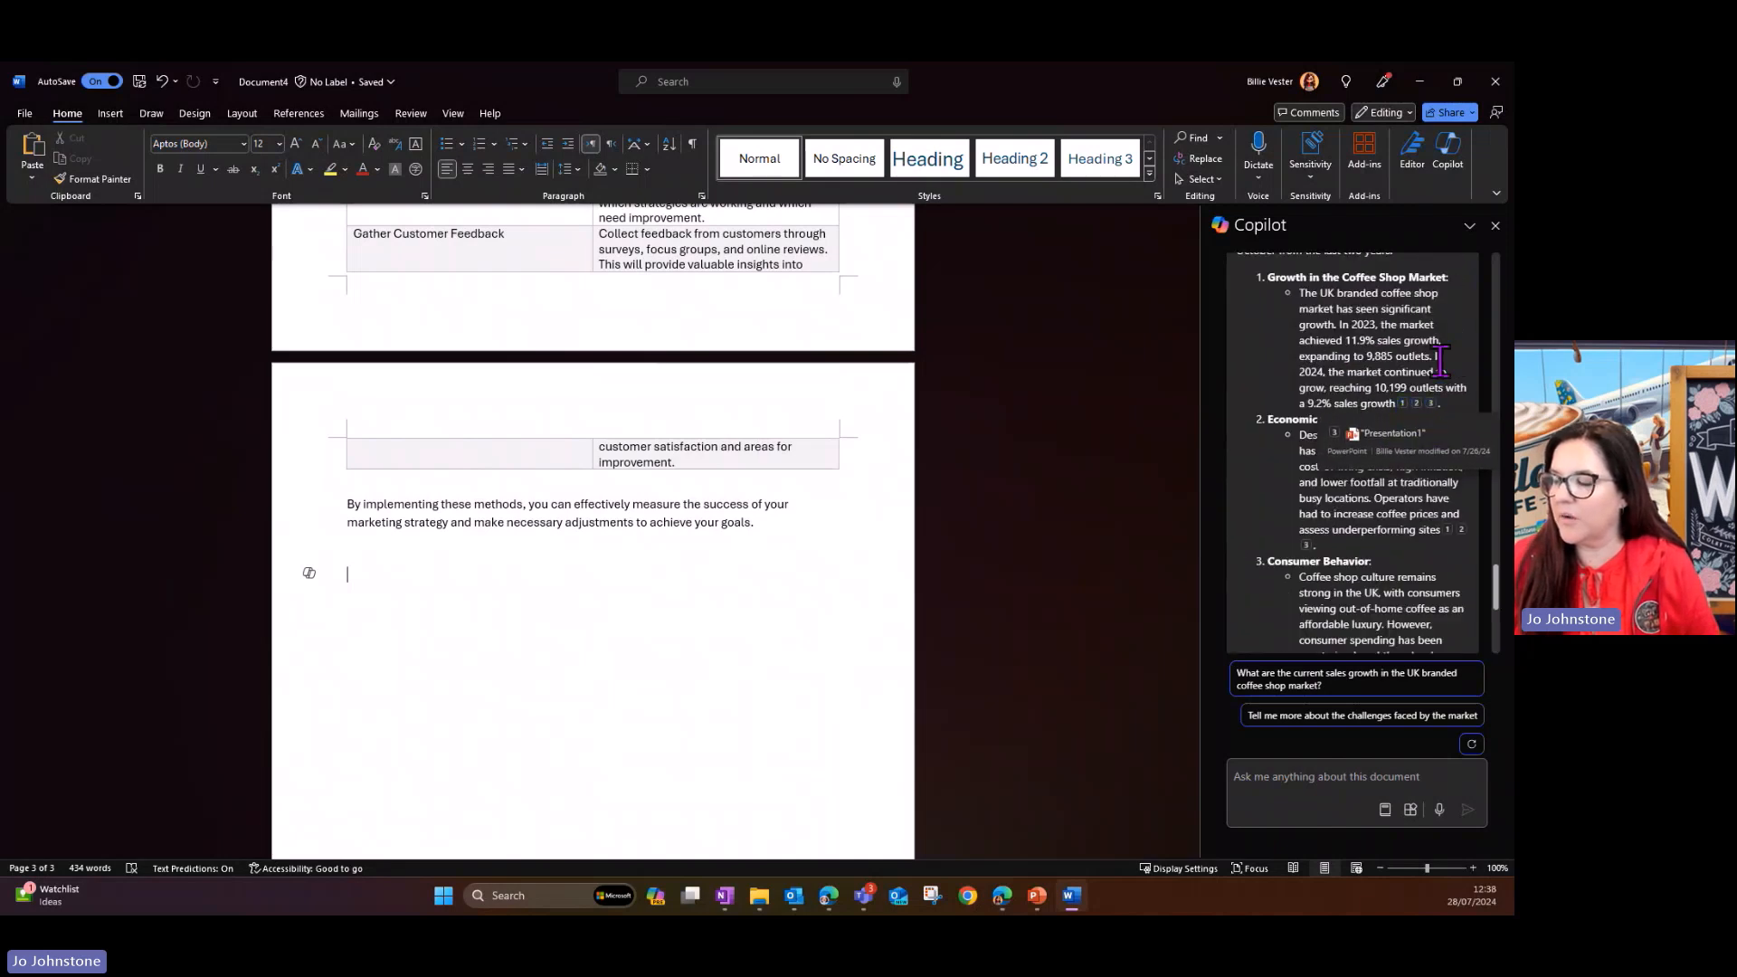
mouse_move(1307, 546)
scroll(1372, 493, "down", 4)
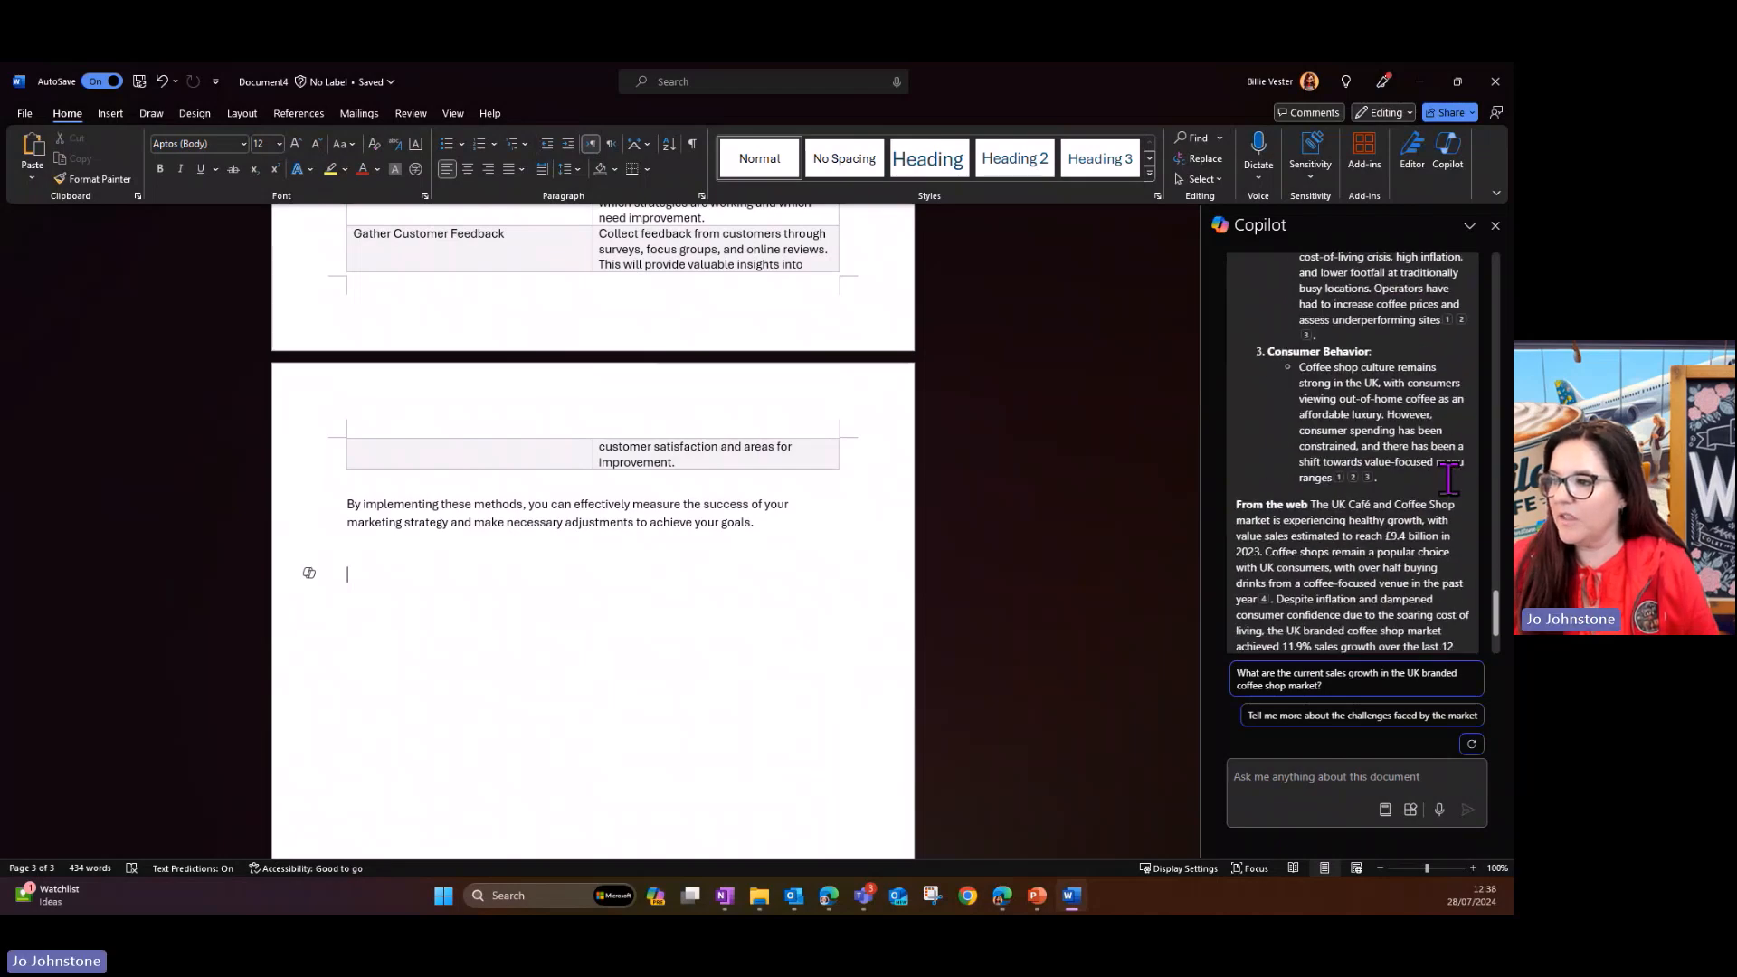
- Review the rest of Copilot's market trends answer, including its web findings, and copy the whole answer
mouse_move(1340, 360)
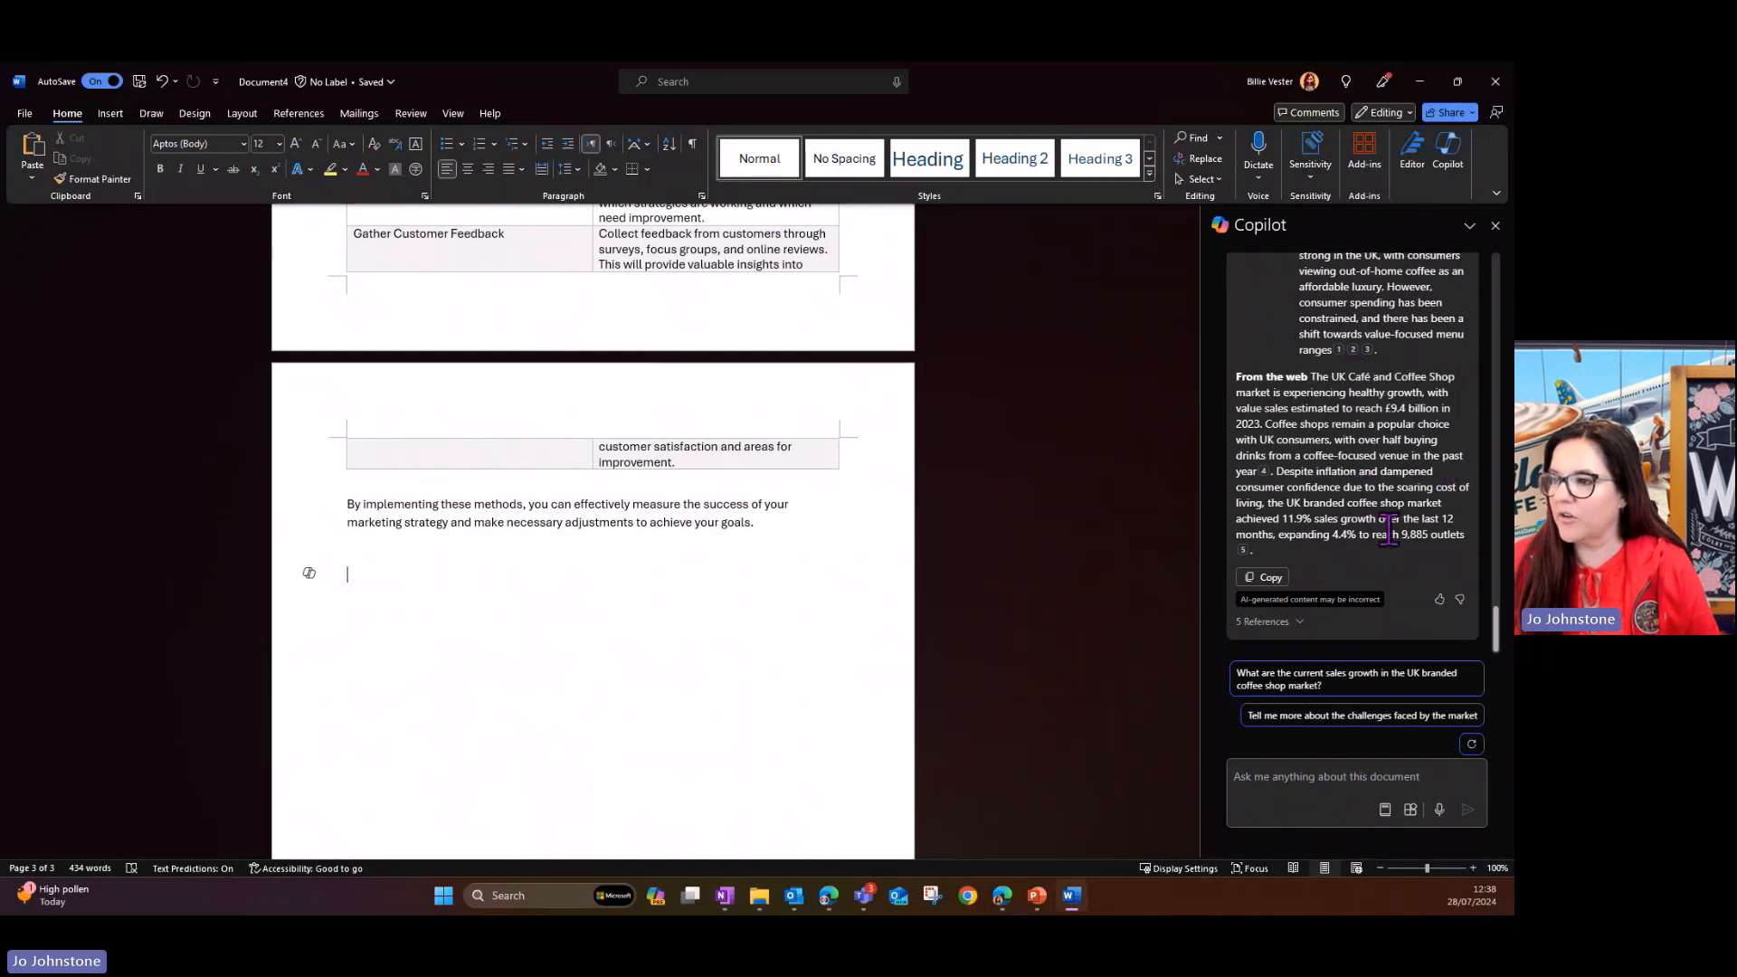
scroll(1388, 529, "up", 5)
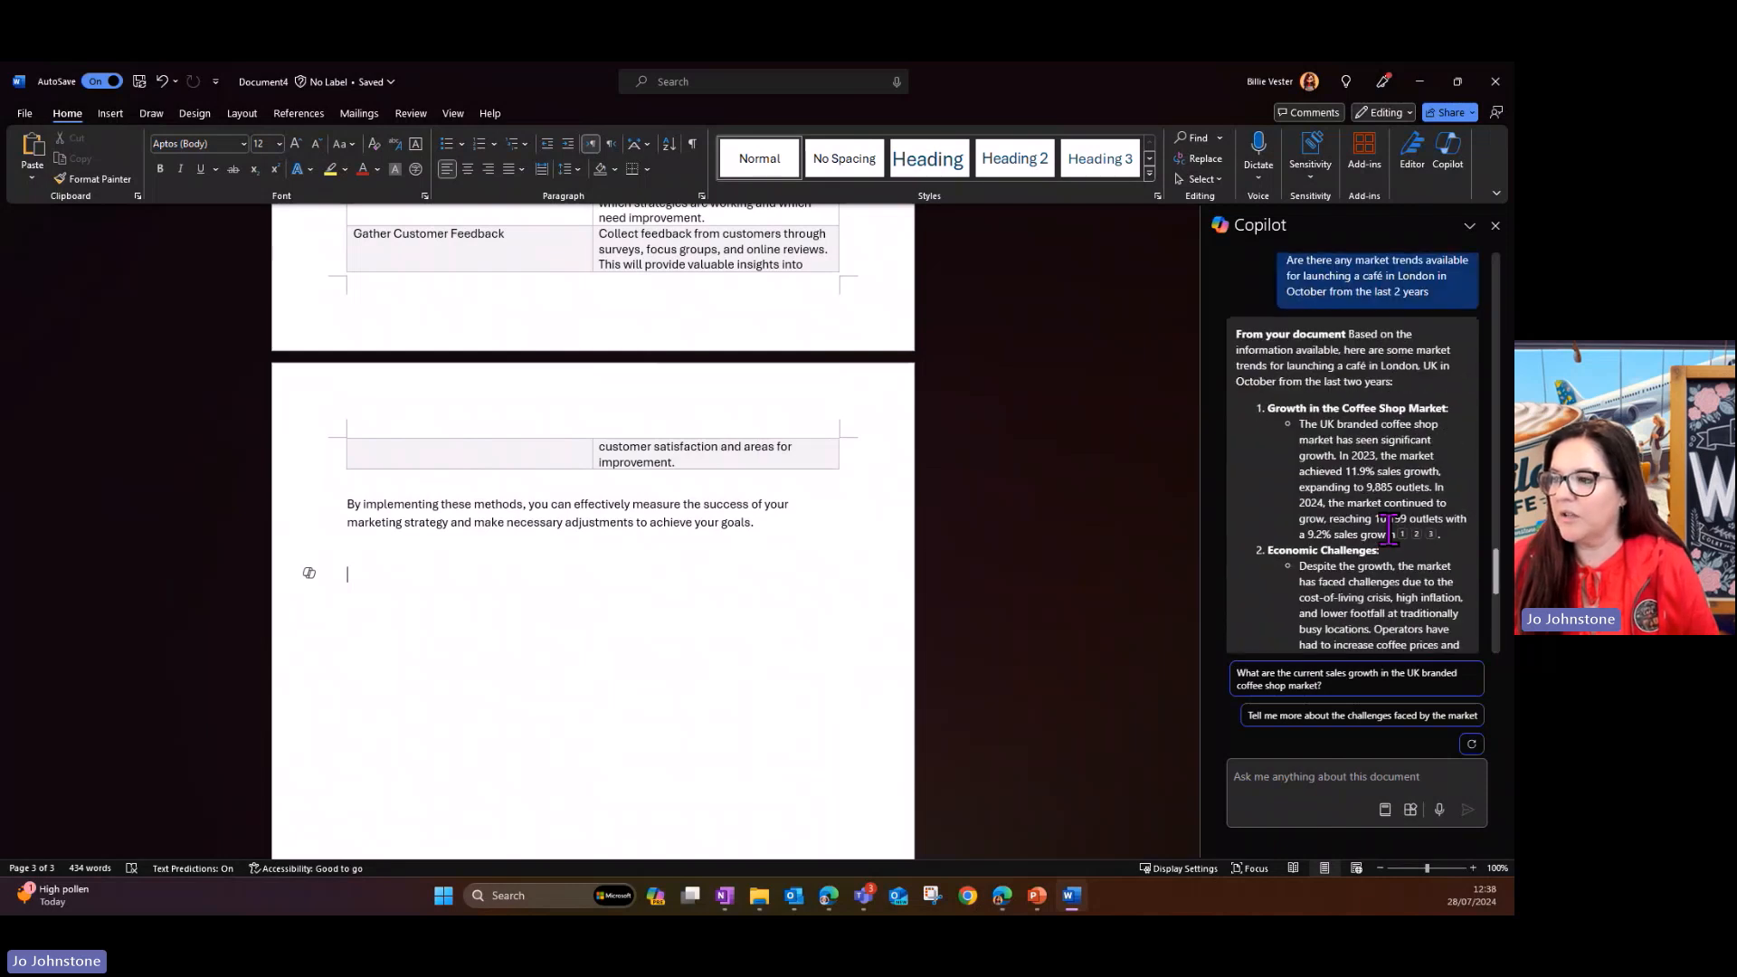
scroll(1389, 529, "down", 10)
left_click(1262, 576)
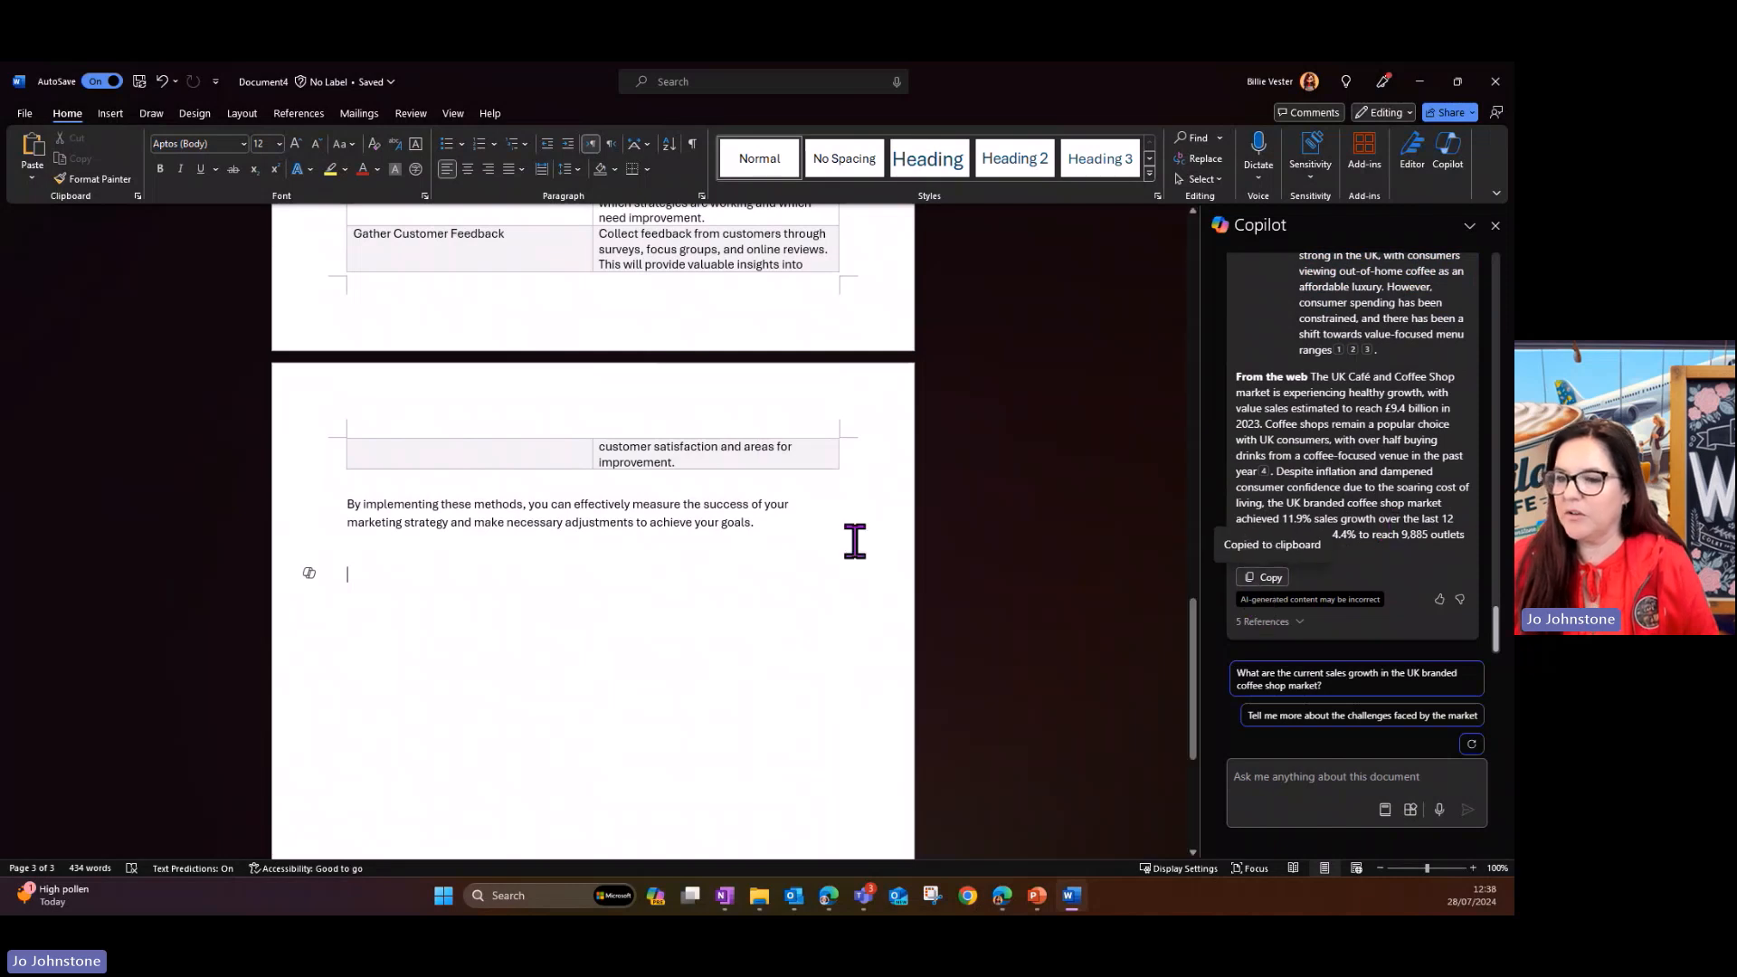
- Add a "Market Trends" heading in Heading 2 style after the closing paragraph and paste the copied answer beneath it
left_click(352, 570)
type("Mart Trends")
key("Return")
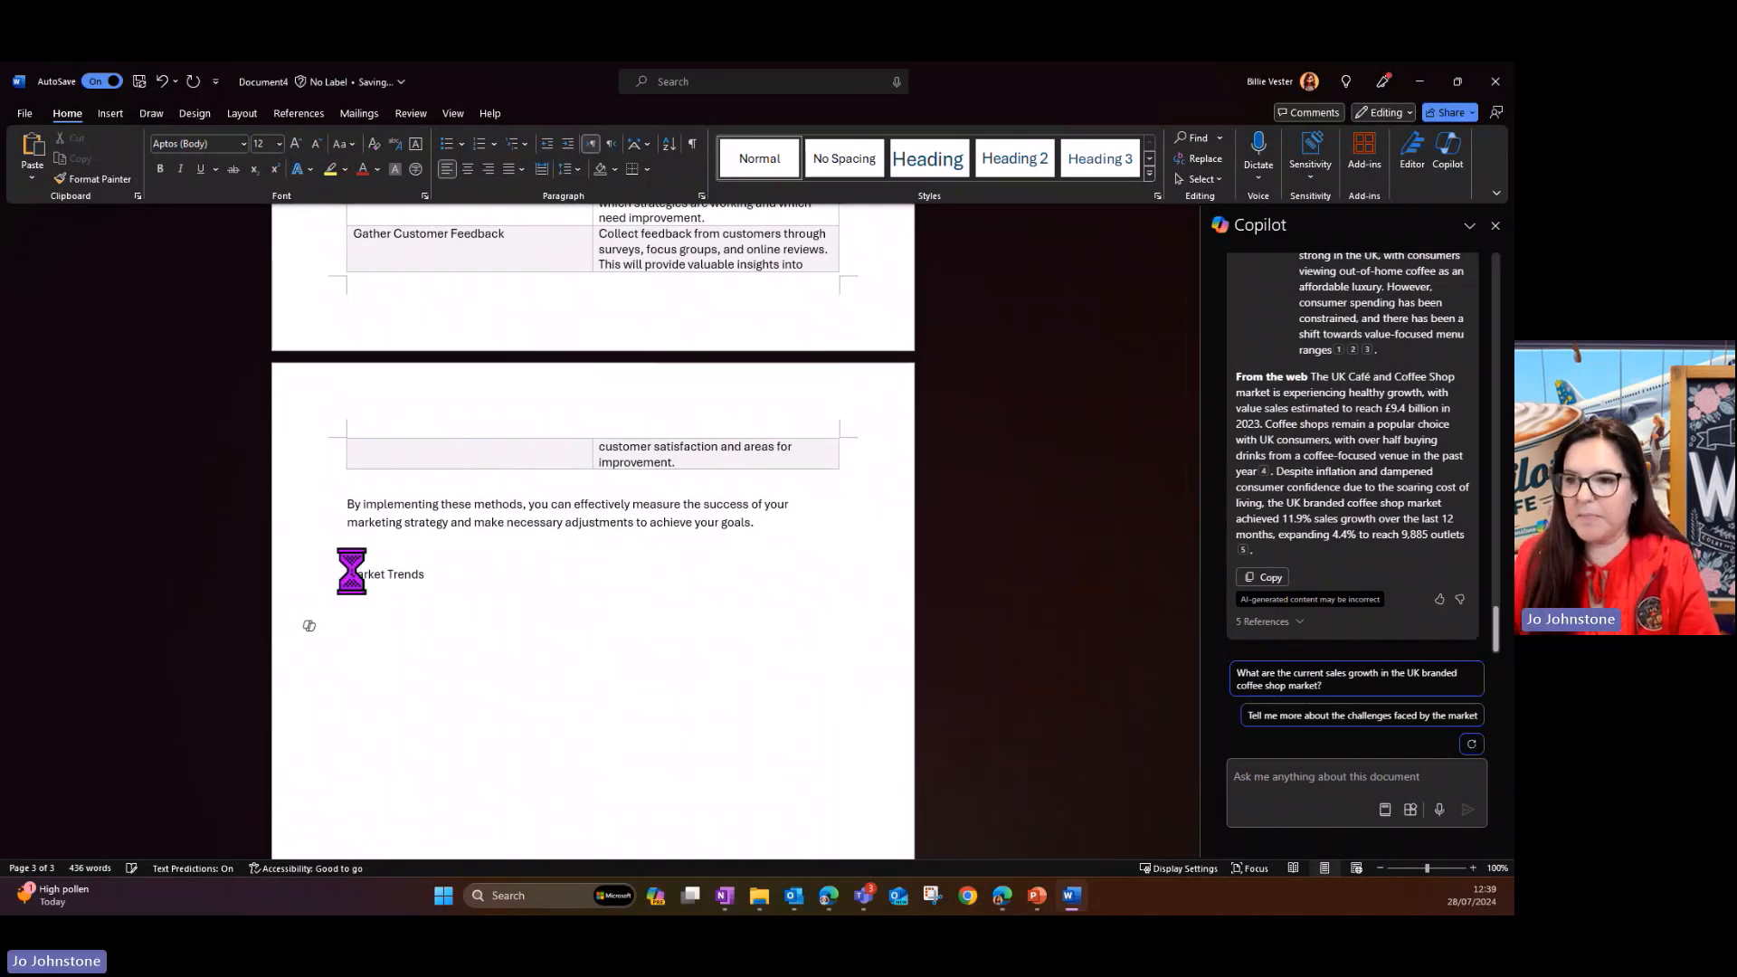
key("ctrl+v")
left_click_drag(477, 290, 312, 291)
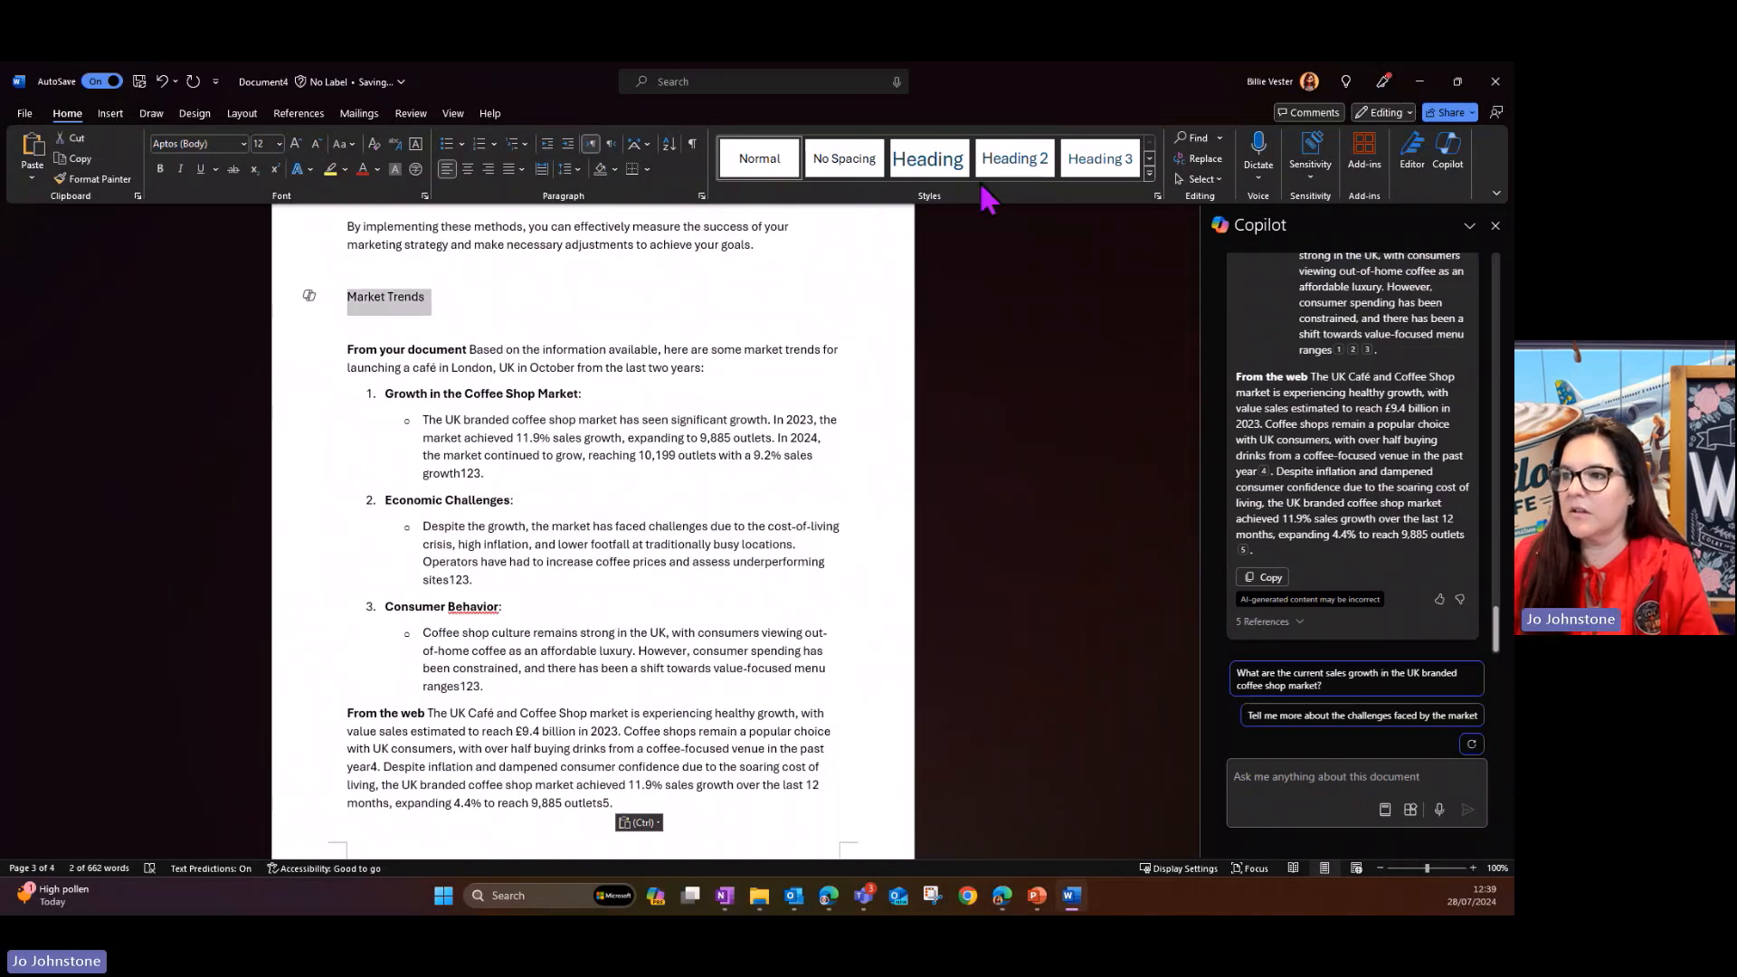
left_click(1015, 160)
- Delete the introductory "From your document" paragraph and the empty line between the Market Trends heading and the numbered list
left_click(352, 352)
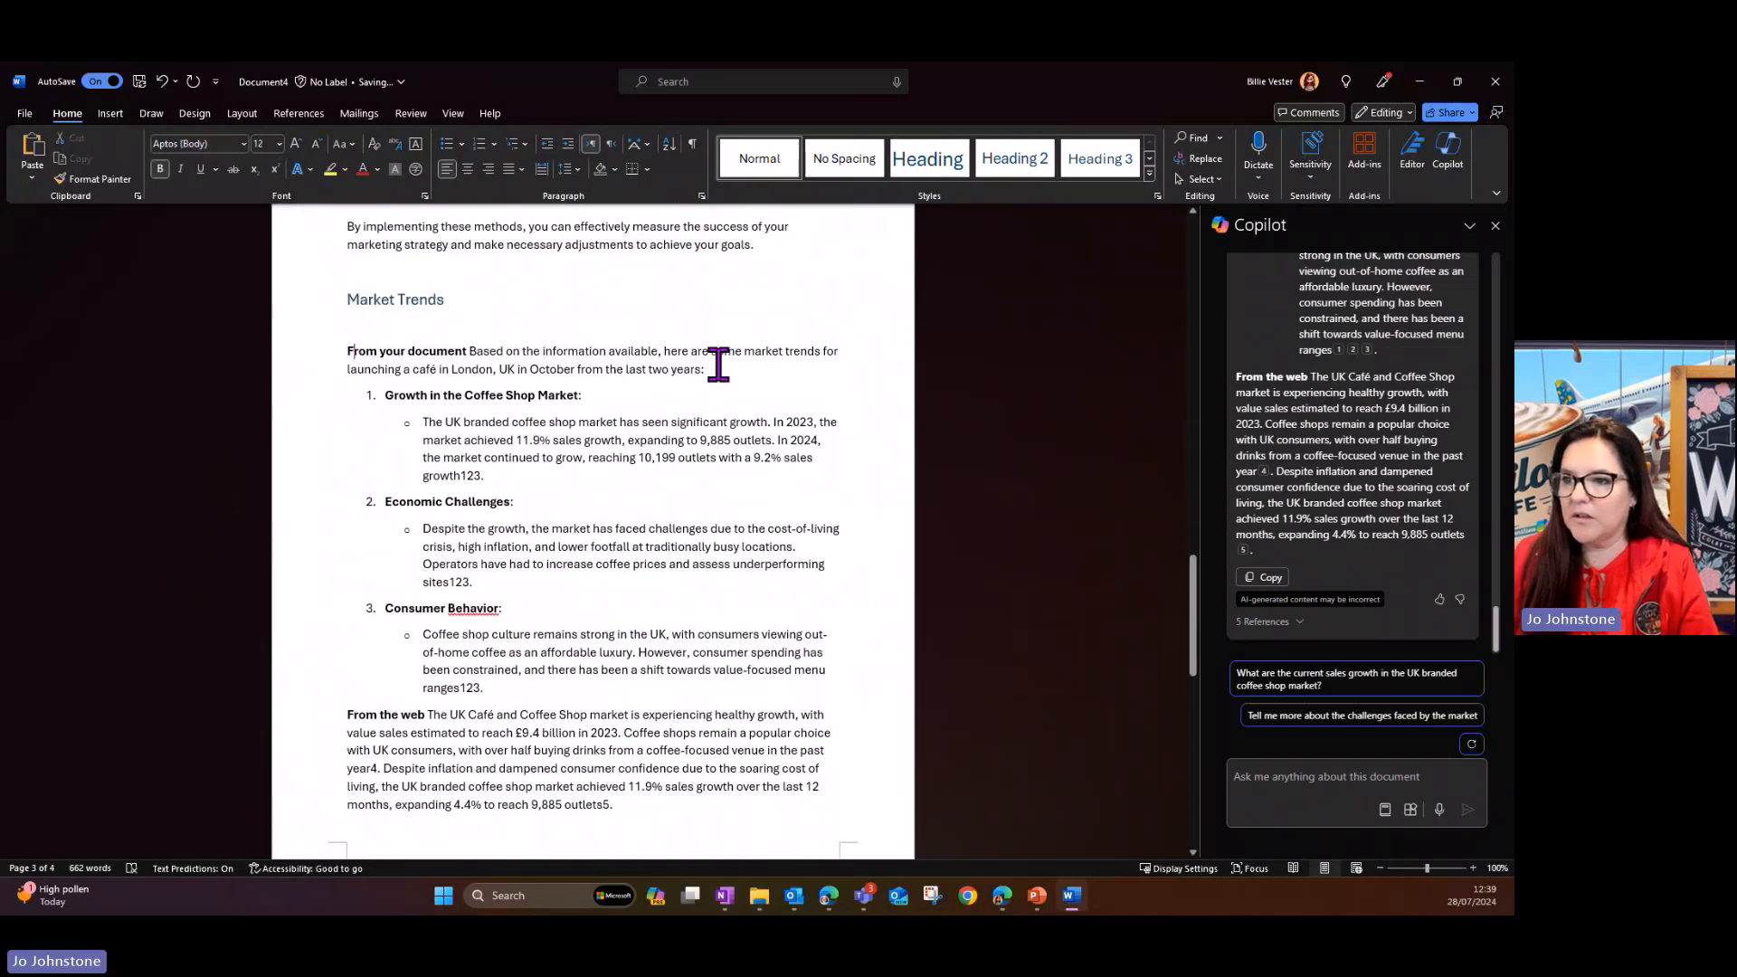
double_click(294, 353)
key("Delete")
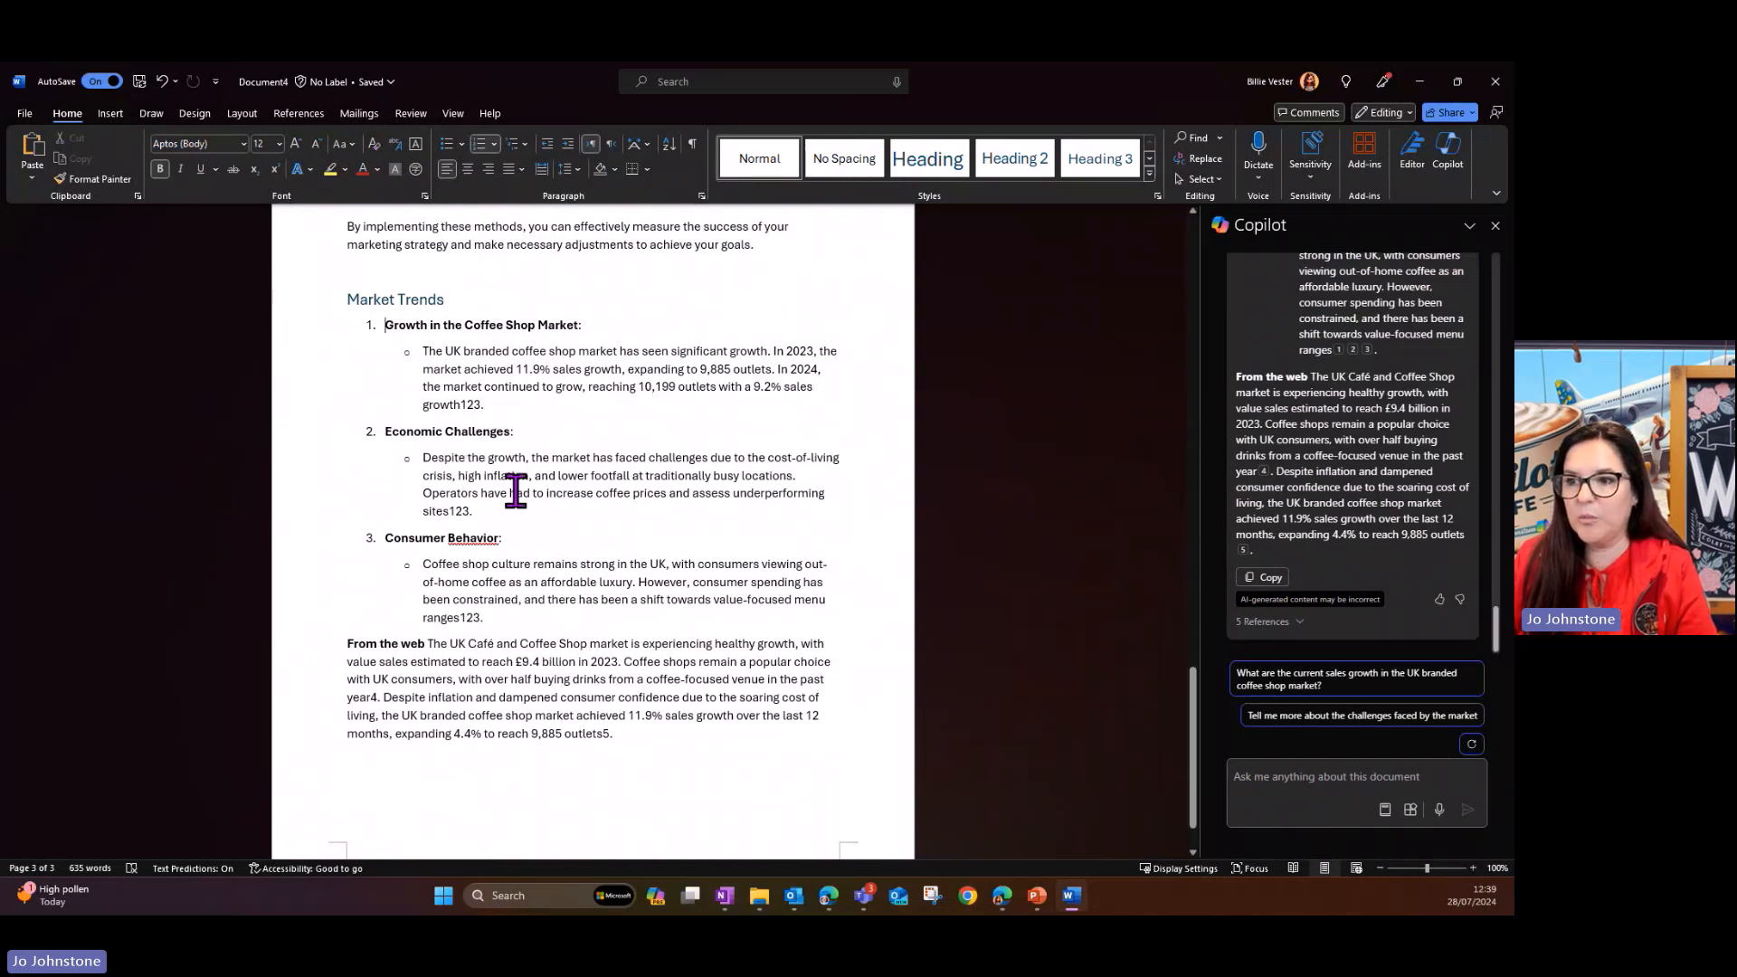
- Remove the stray citation digits "123" from the ends of the three market trend bullets, leaving a full stop after each
left_click(504, 407)
key("BackSpace")
key("BackSpace")
key("BackSpace")
key("BackSpace")
type(".")
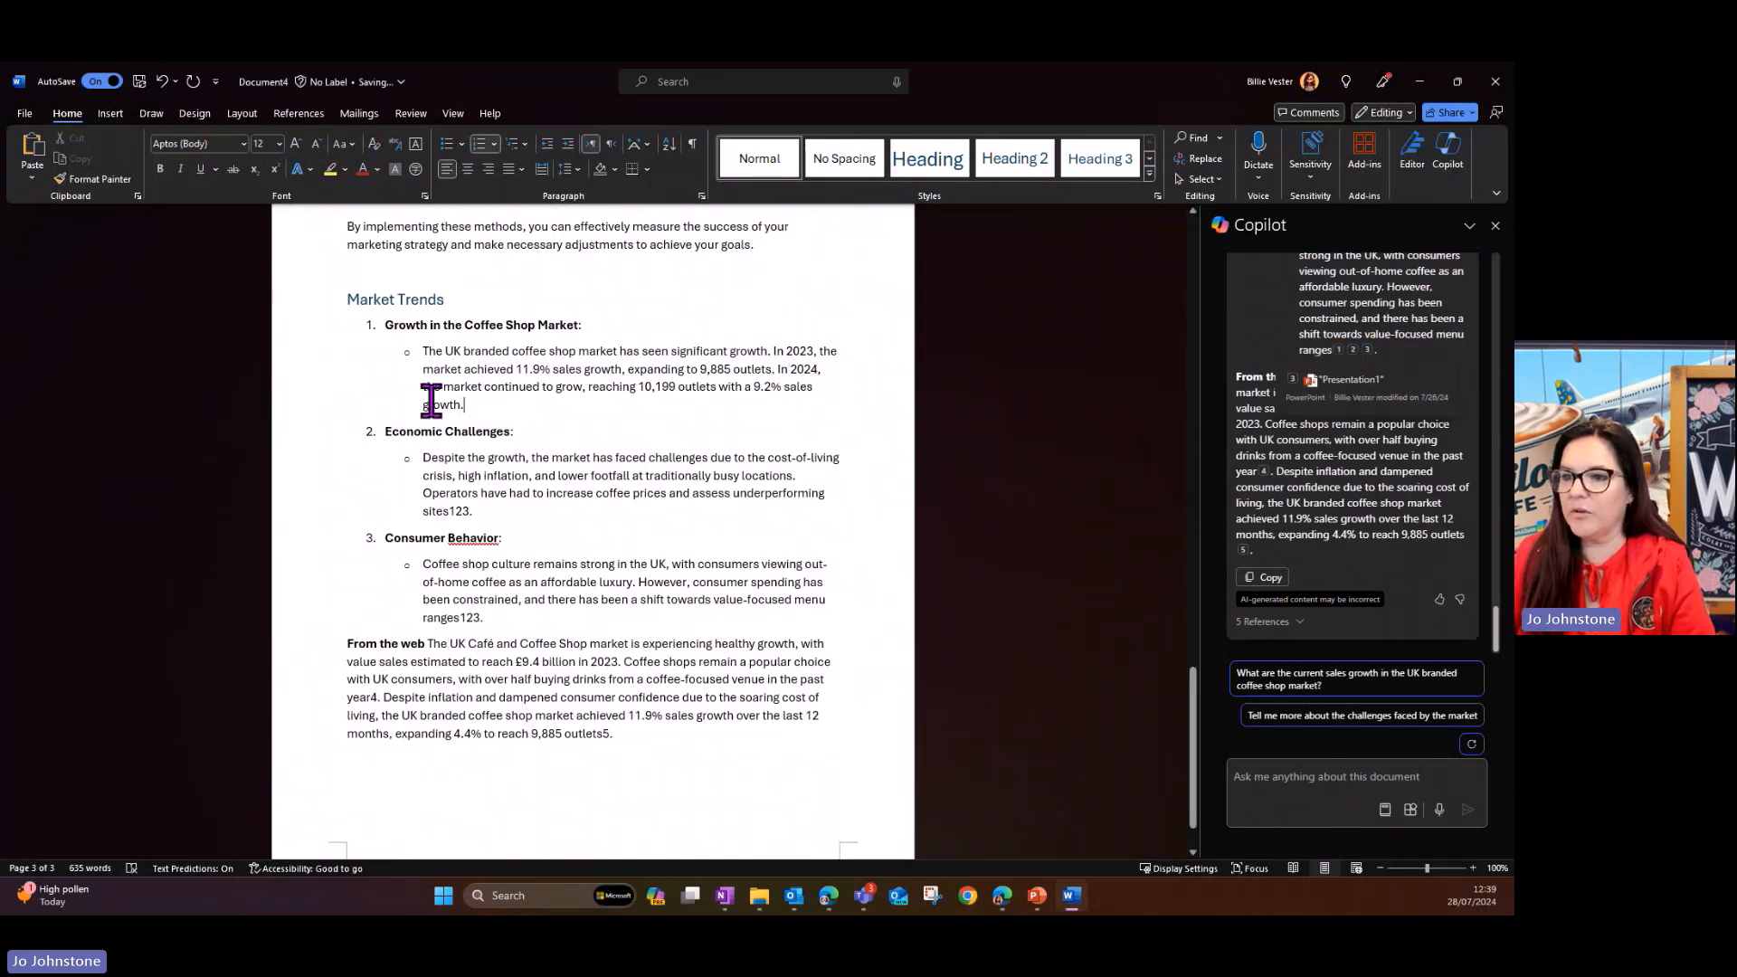
left_click(485, 510)
key("BackSpace")
key("BackSpace")
key("BackSpace")
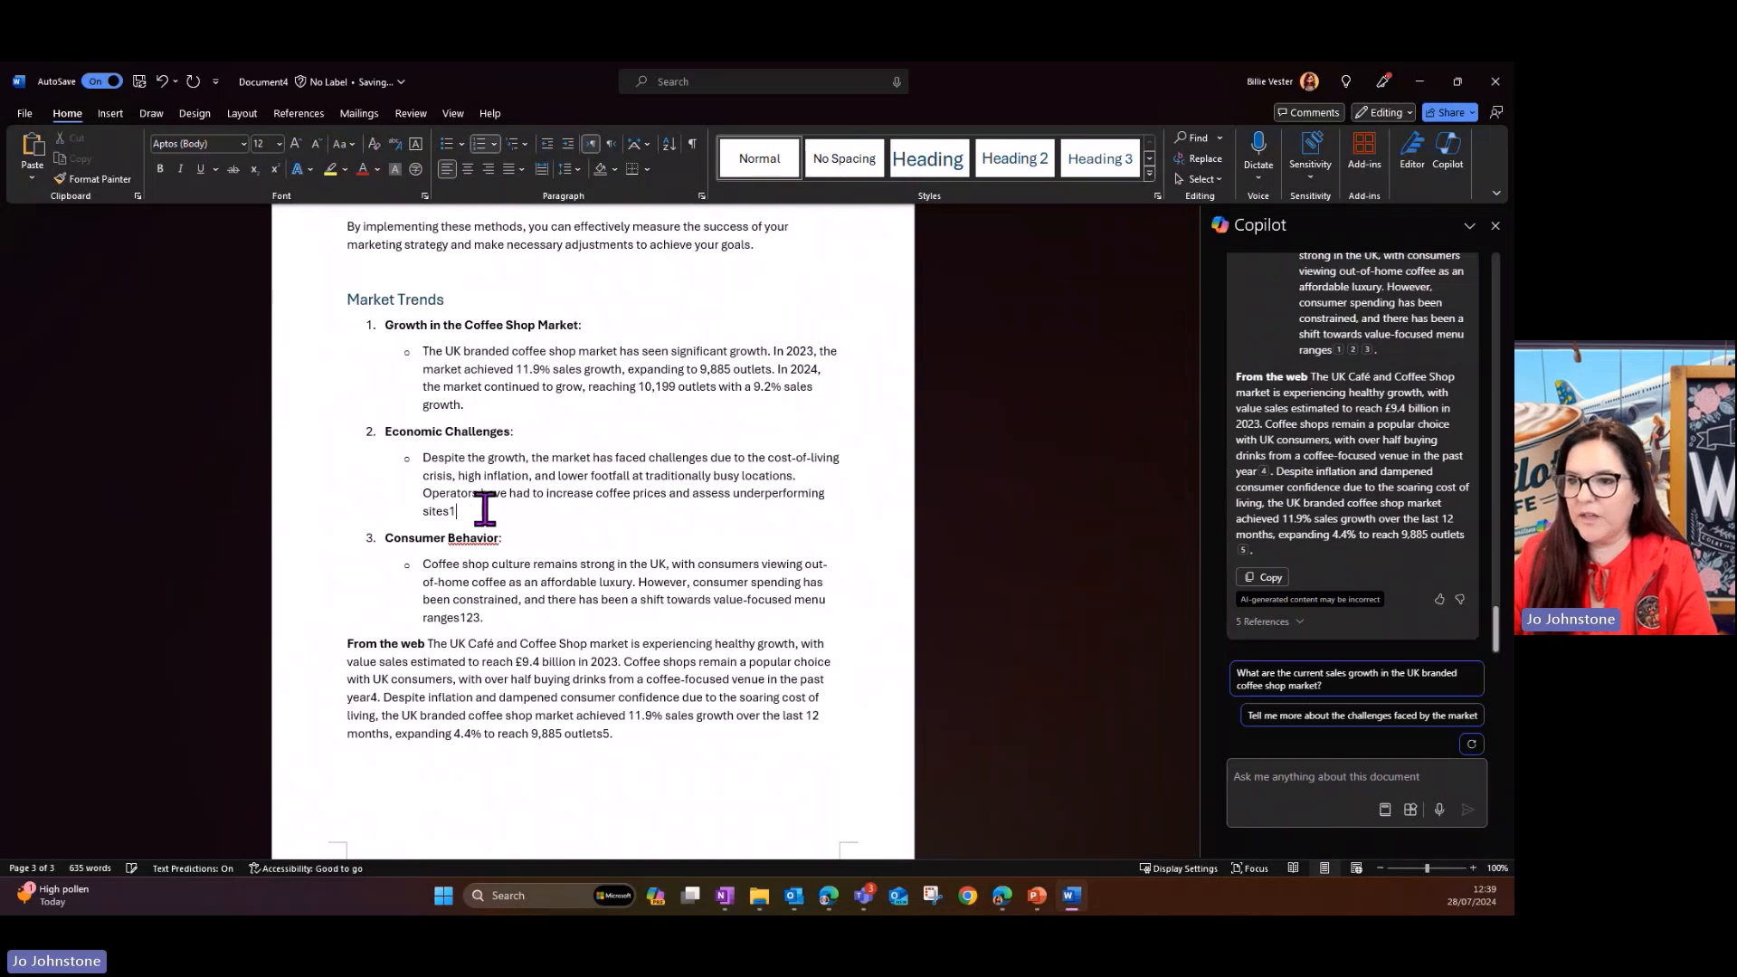
type(".")
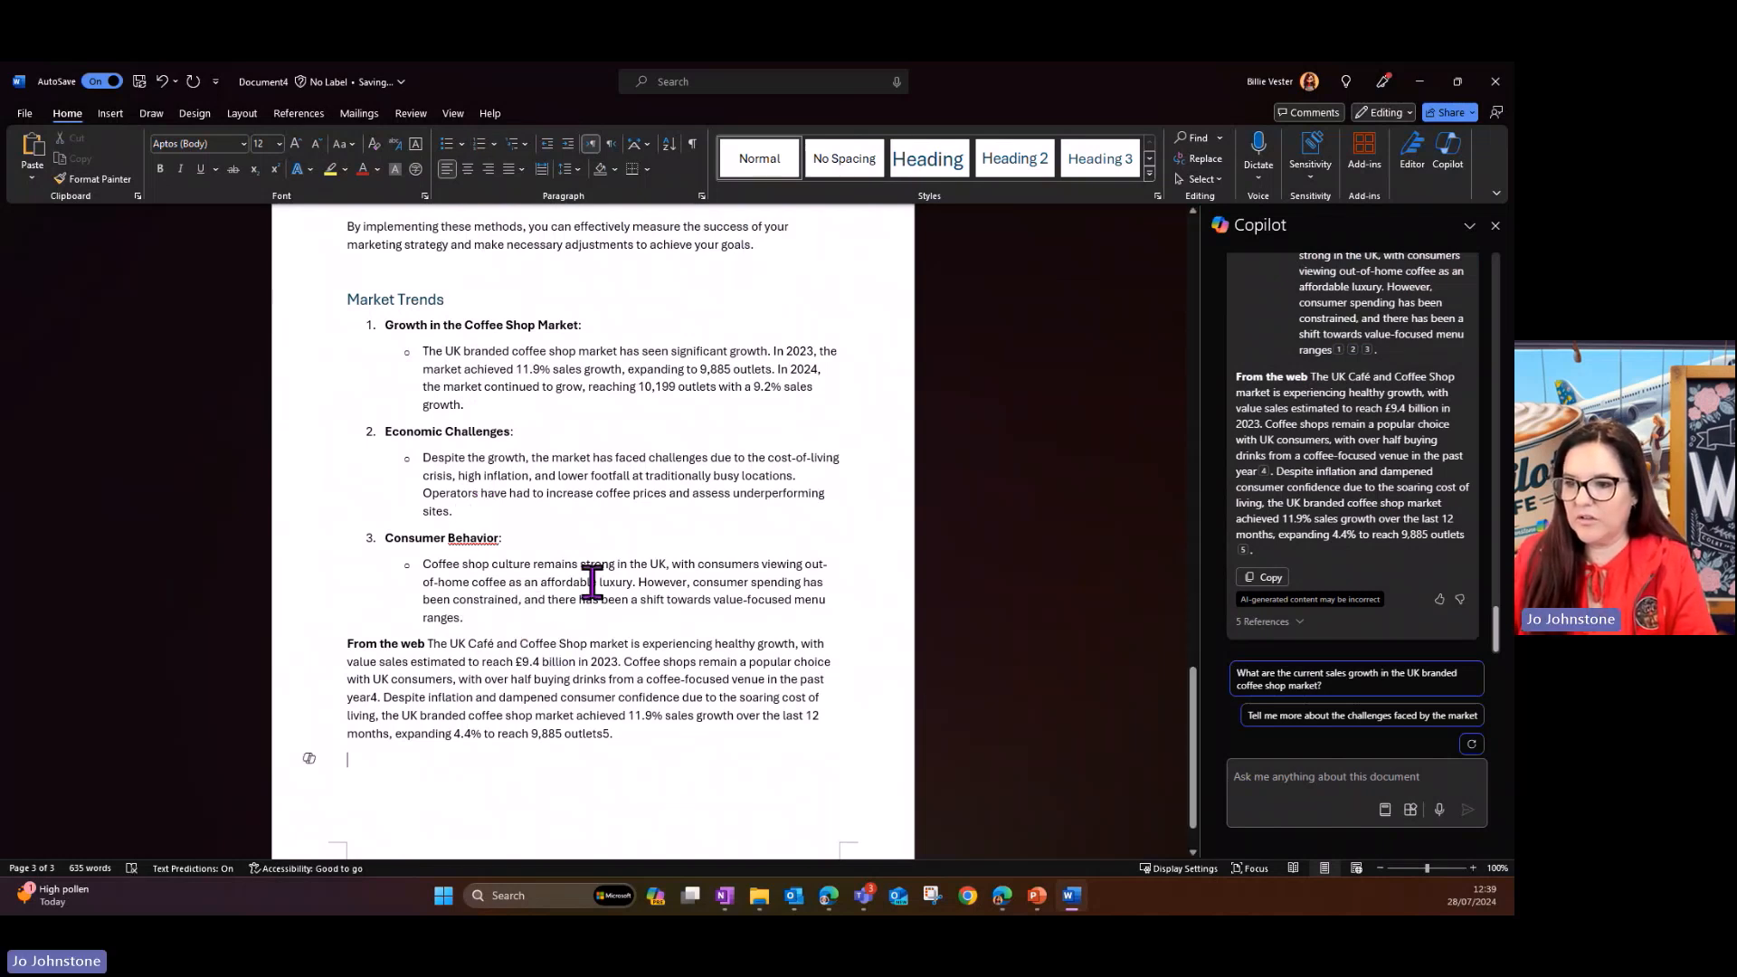
scroll(593, 565, "up", 2)
scroll(592, 566, "down", 3)
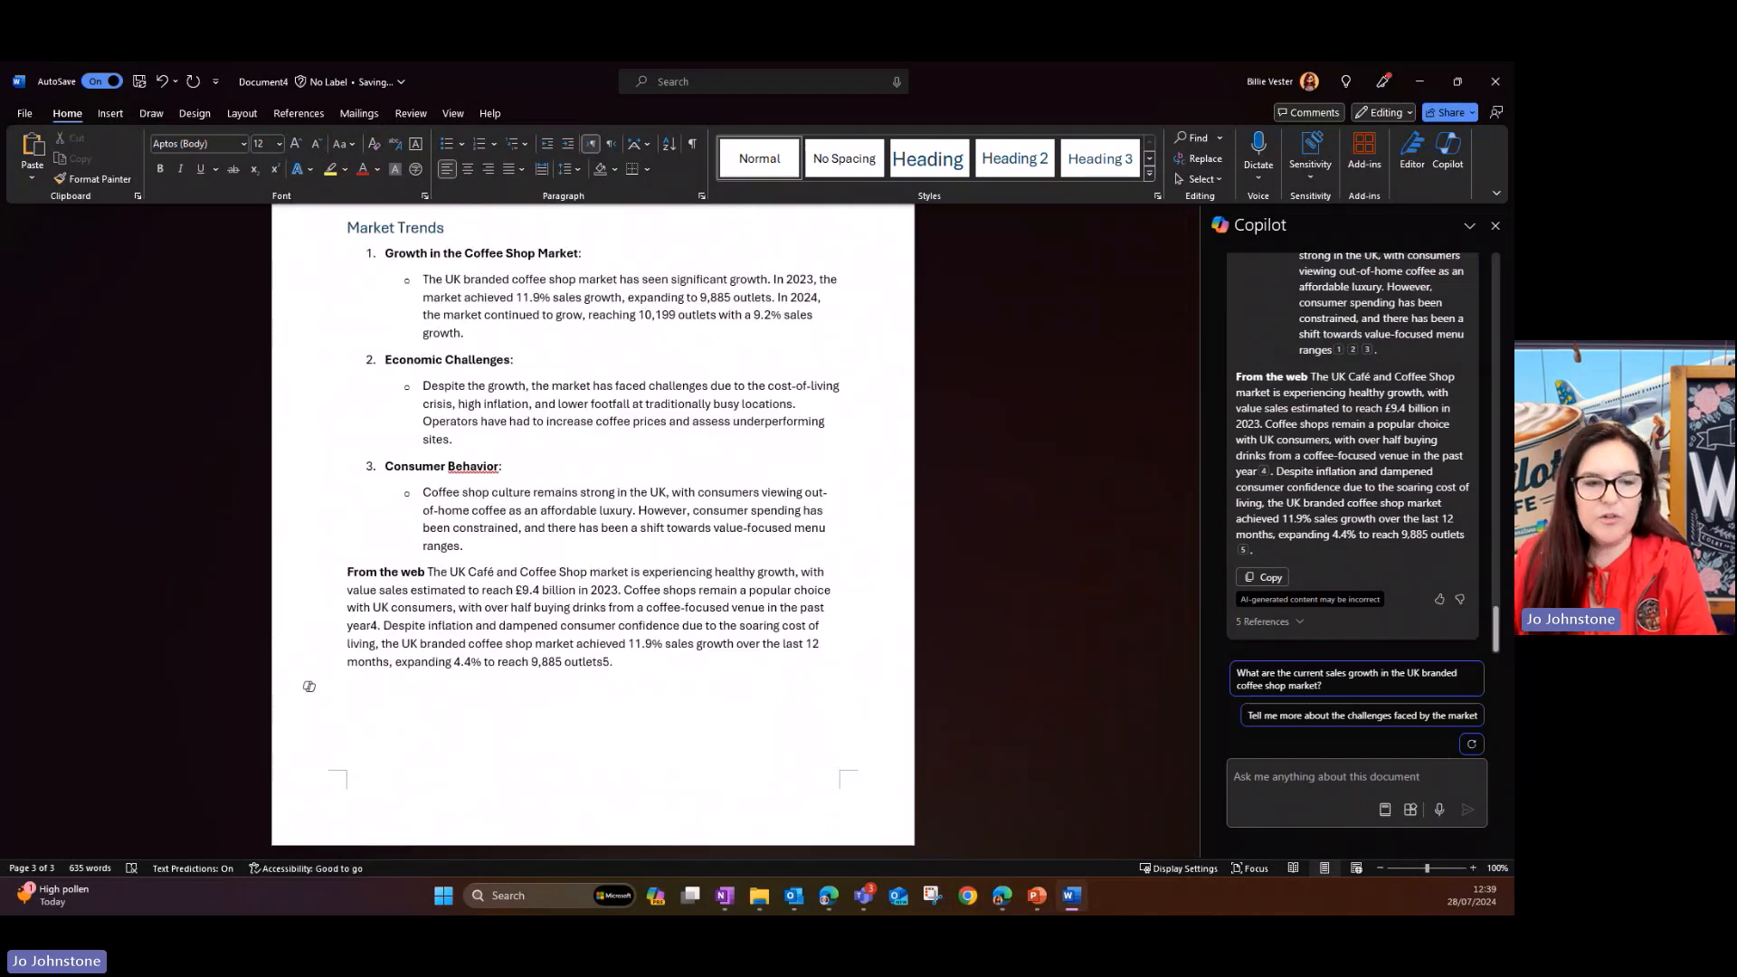
- Switch to the Copilot Cafe - Budget document and look through its budget table
left_click(725, 895)
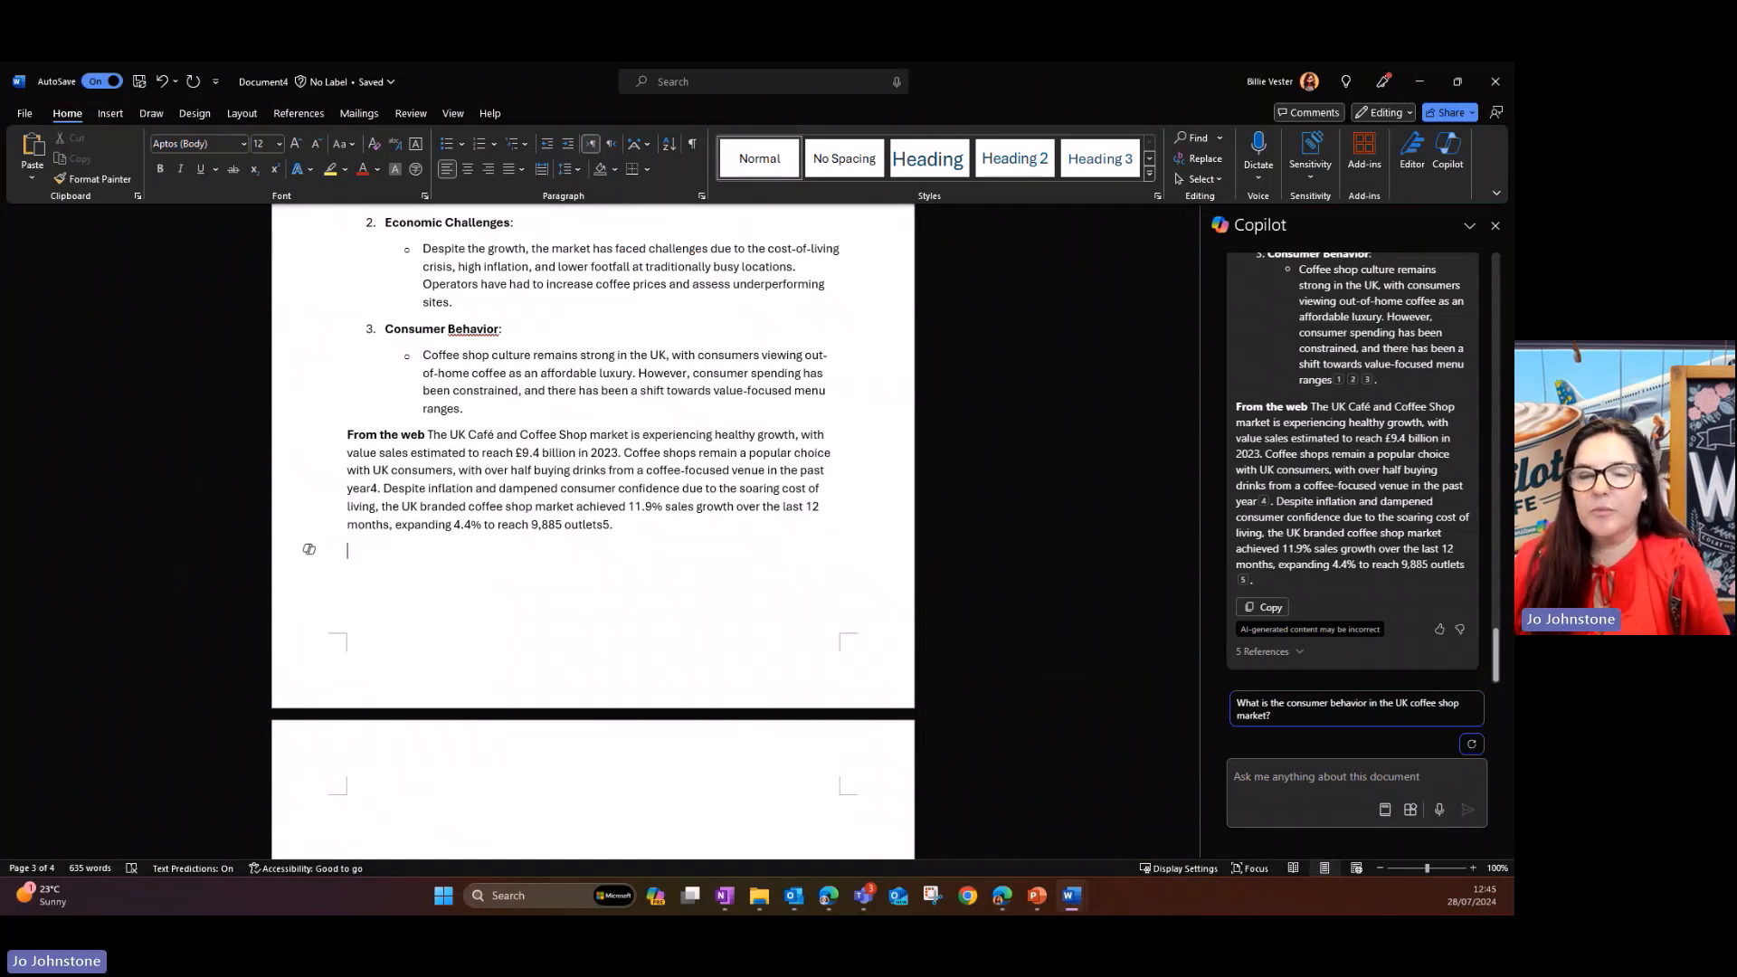
mouse_move(1089, 907)
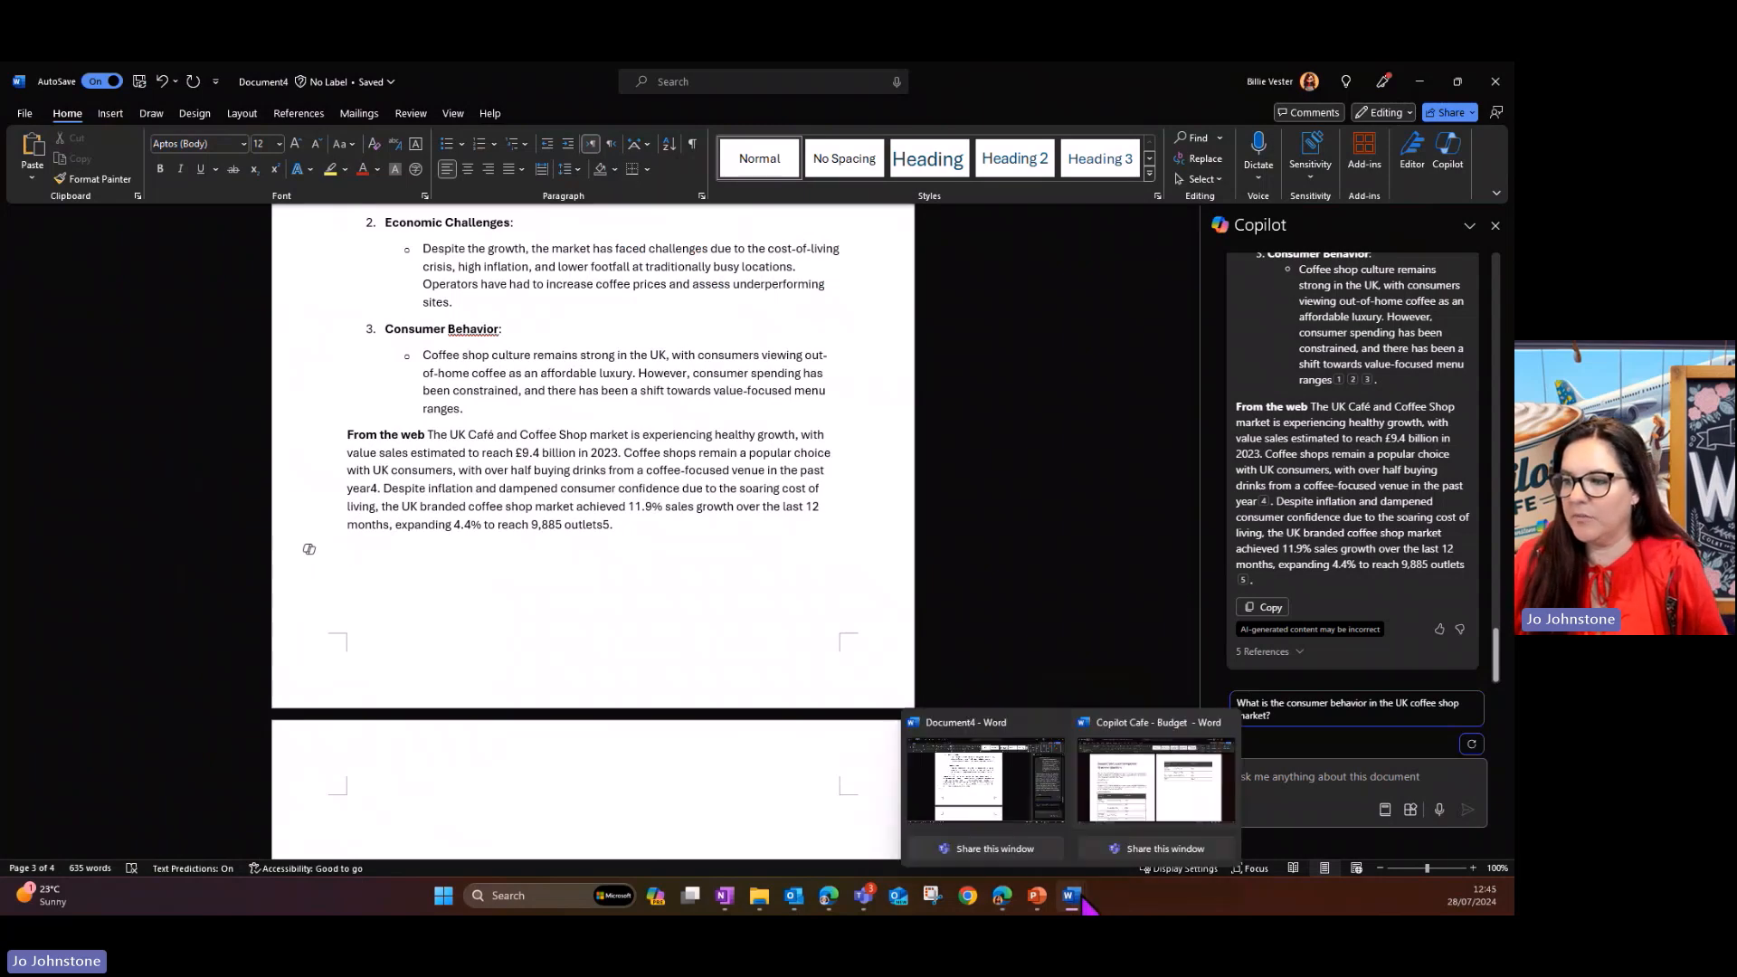
left_click(1117, 810)
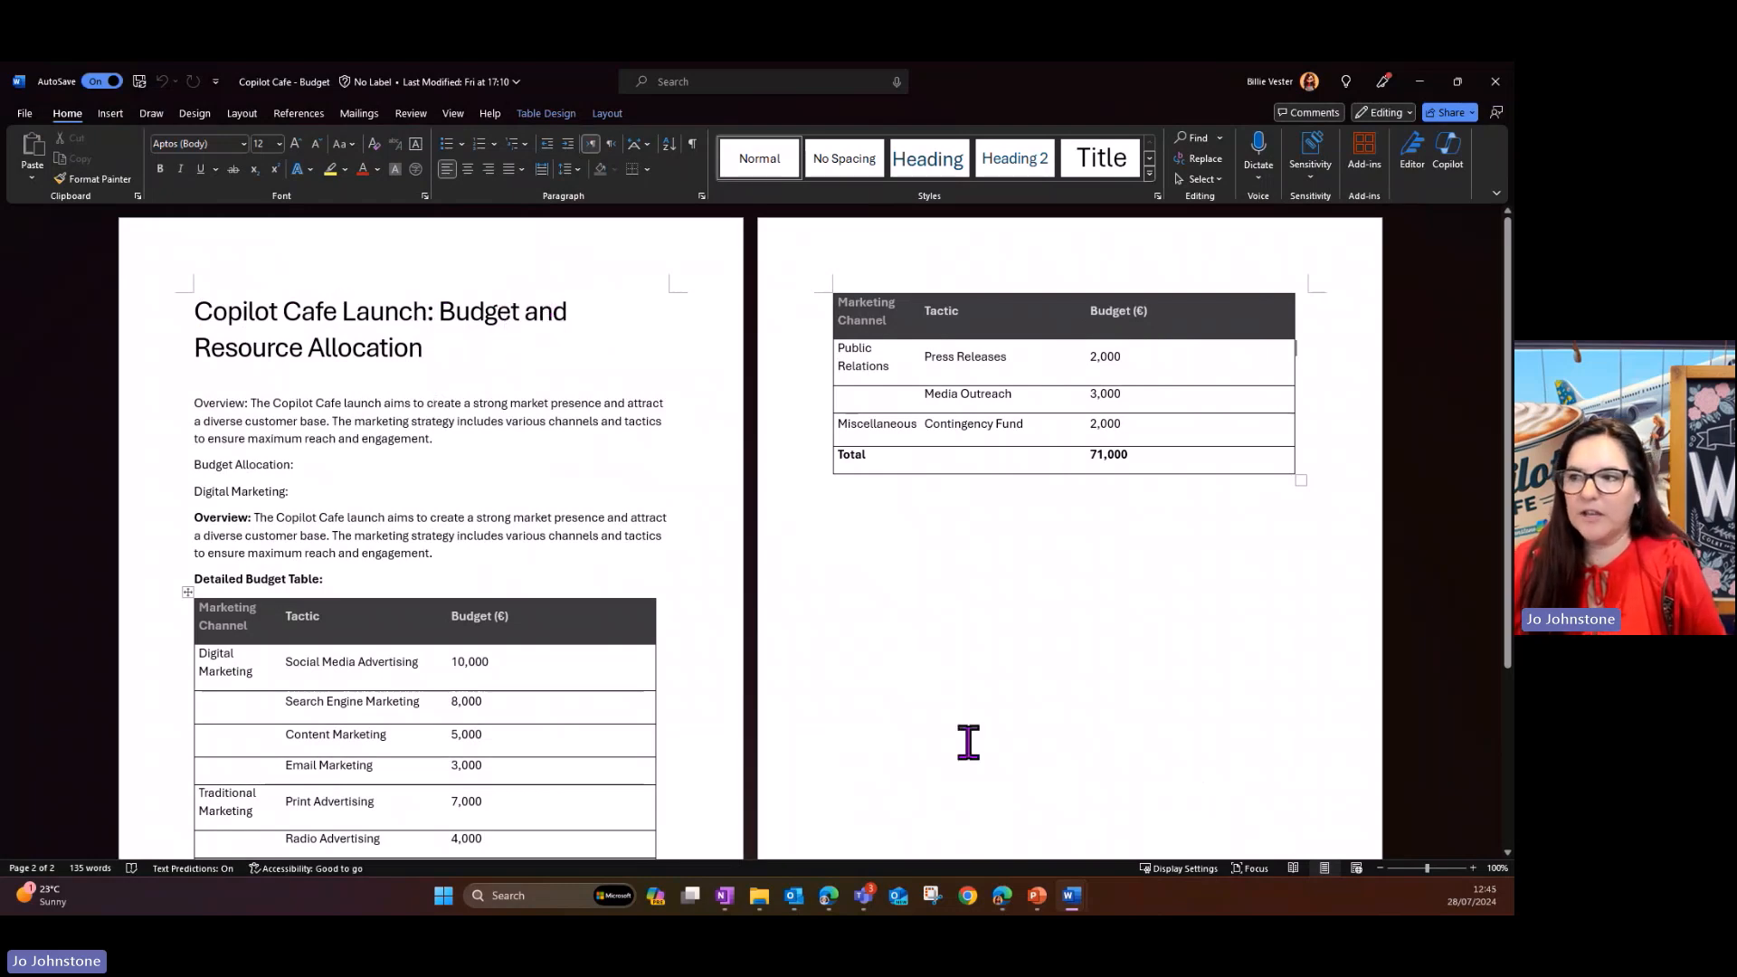
scroll(749, 517, "down", 3)
scroll(750, 518, "up", 3)
- Back in Document4, generate a Copilot draft below the market trends with "Add the budget table from Copilot Cafe - Budget .docx"
mouse_move(1073, 898)
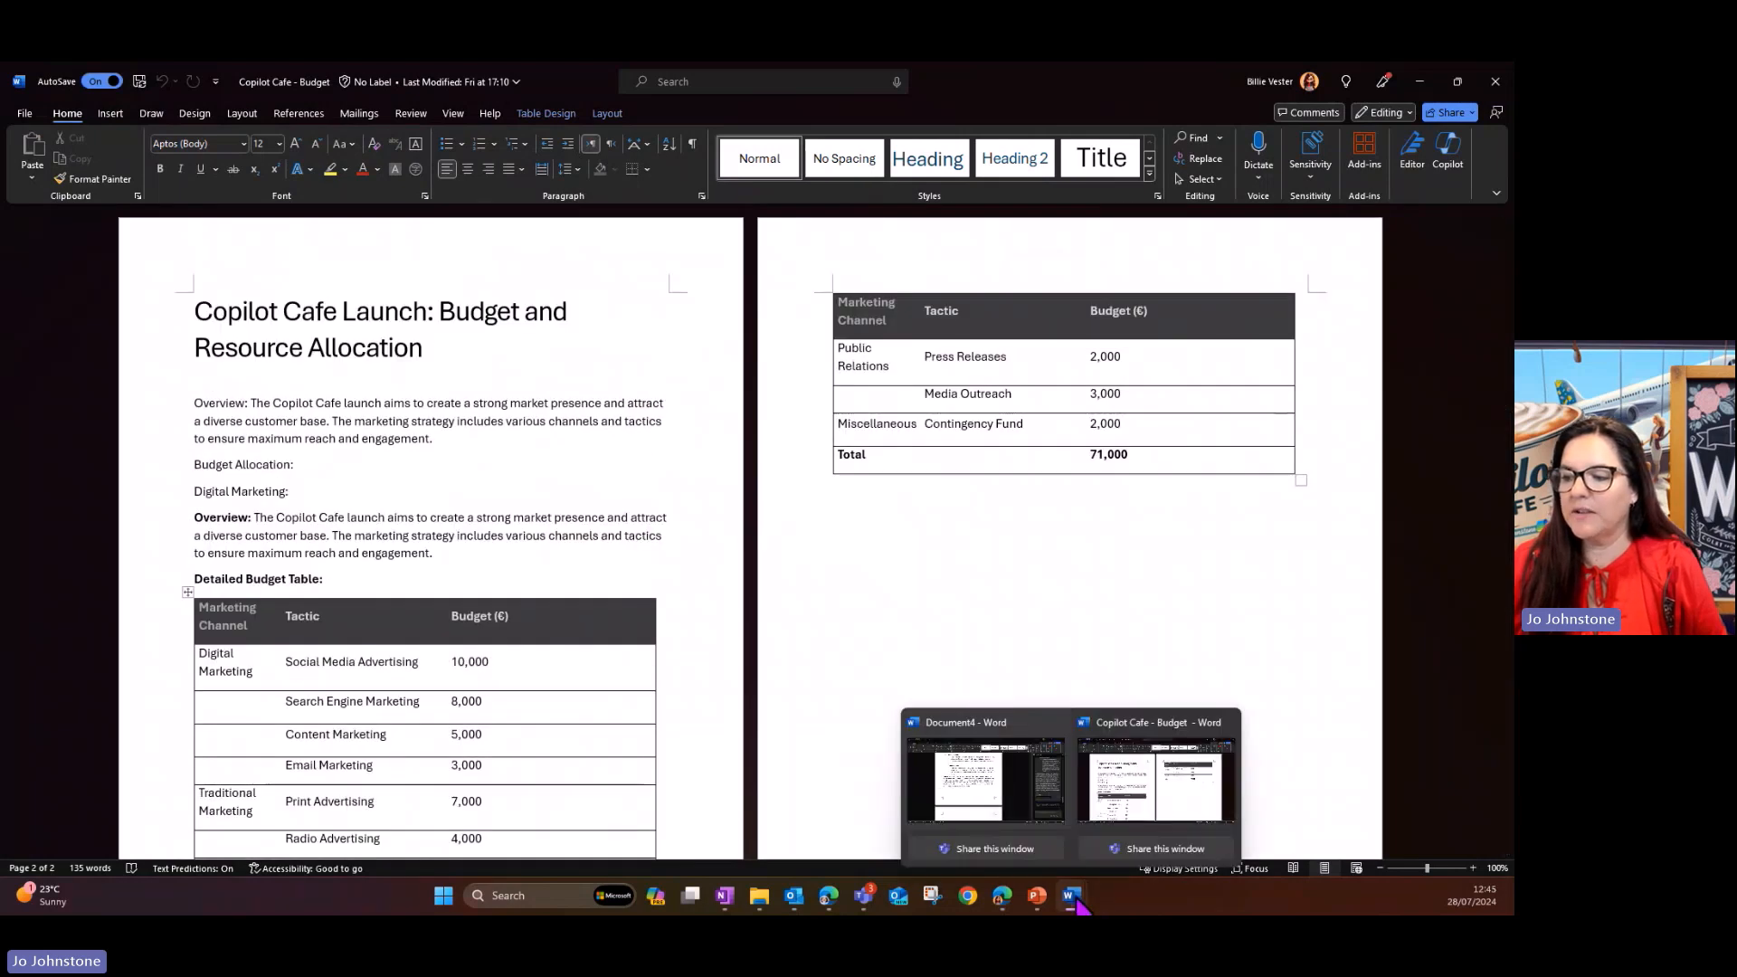
left_click(995, 787)
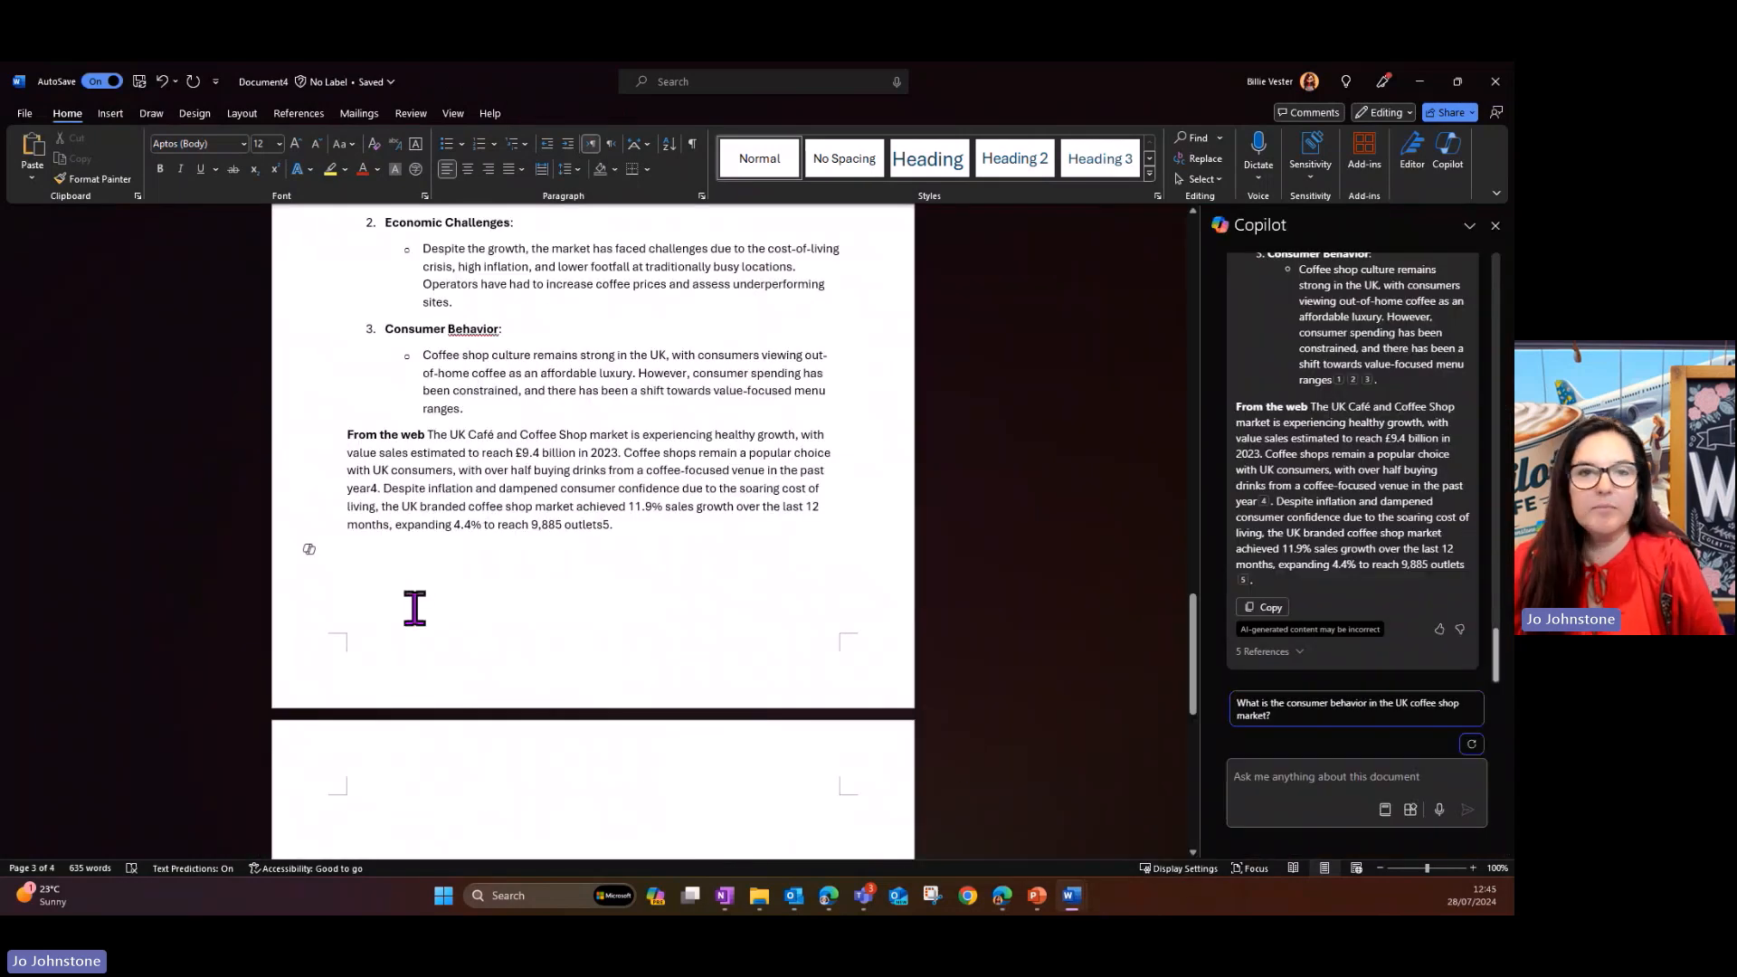
left_click(303, 574)
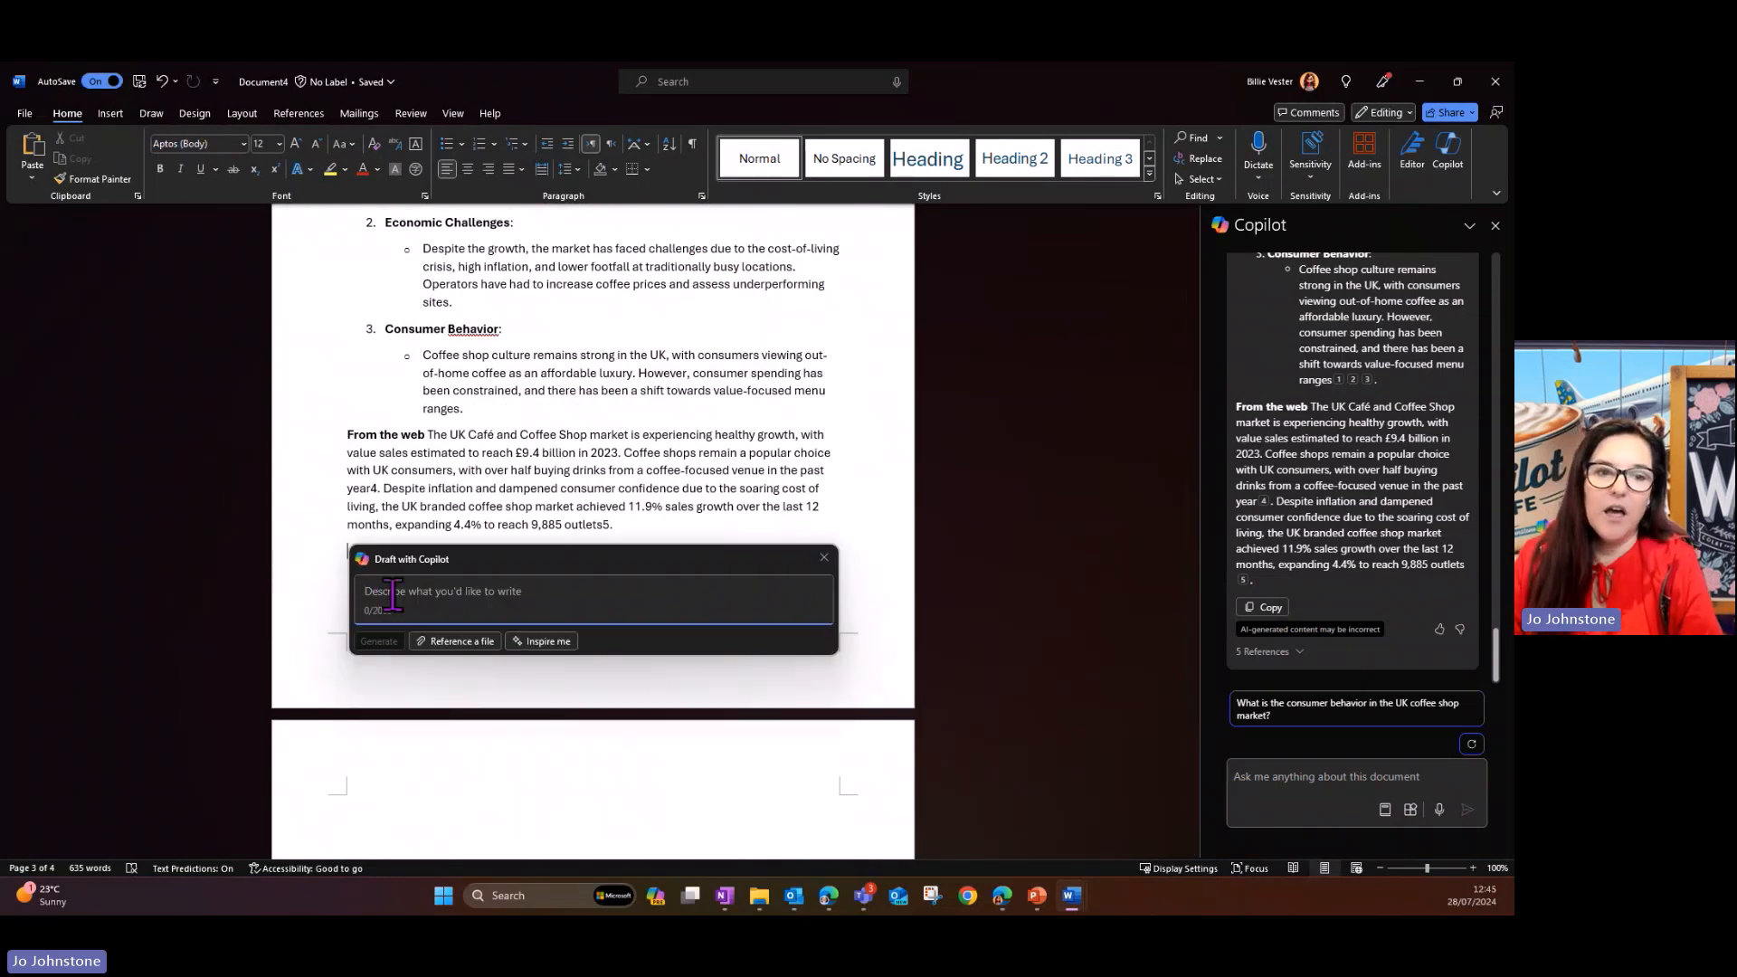
type("Add the bud")
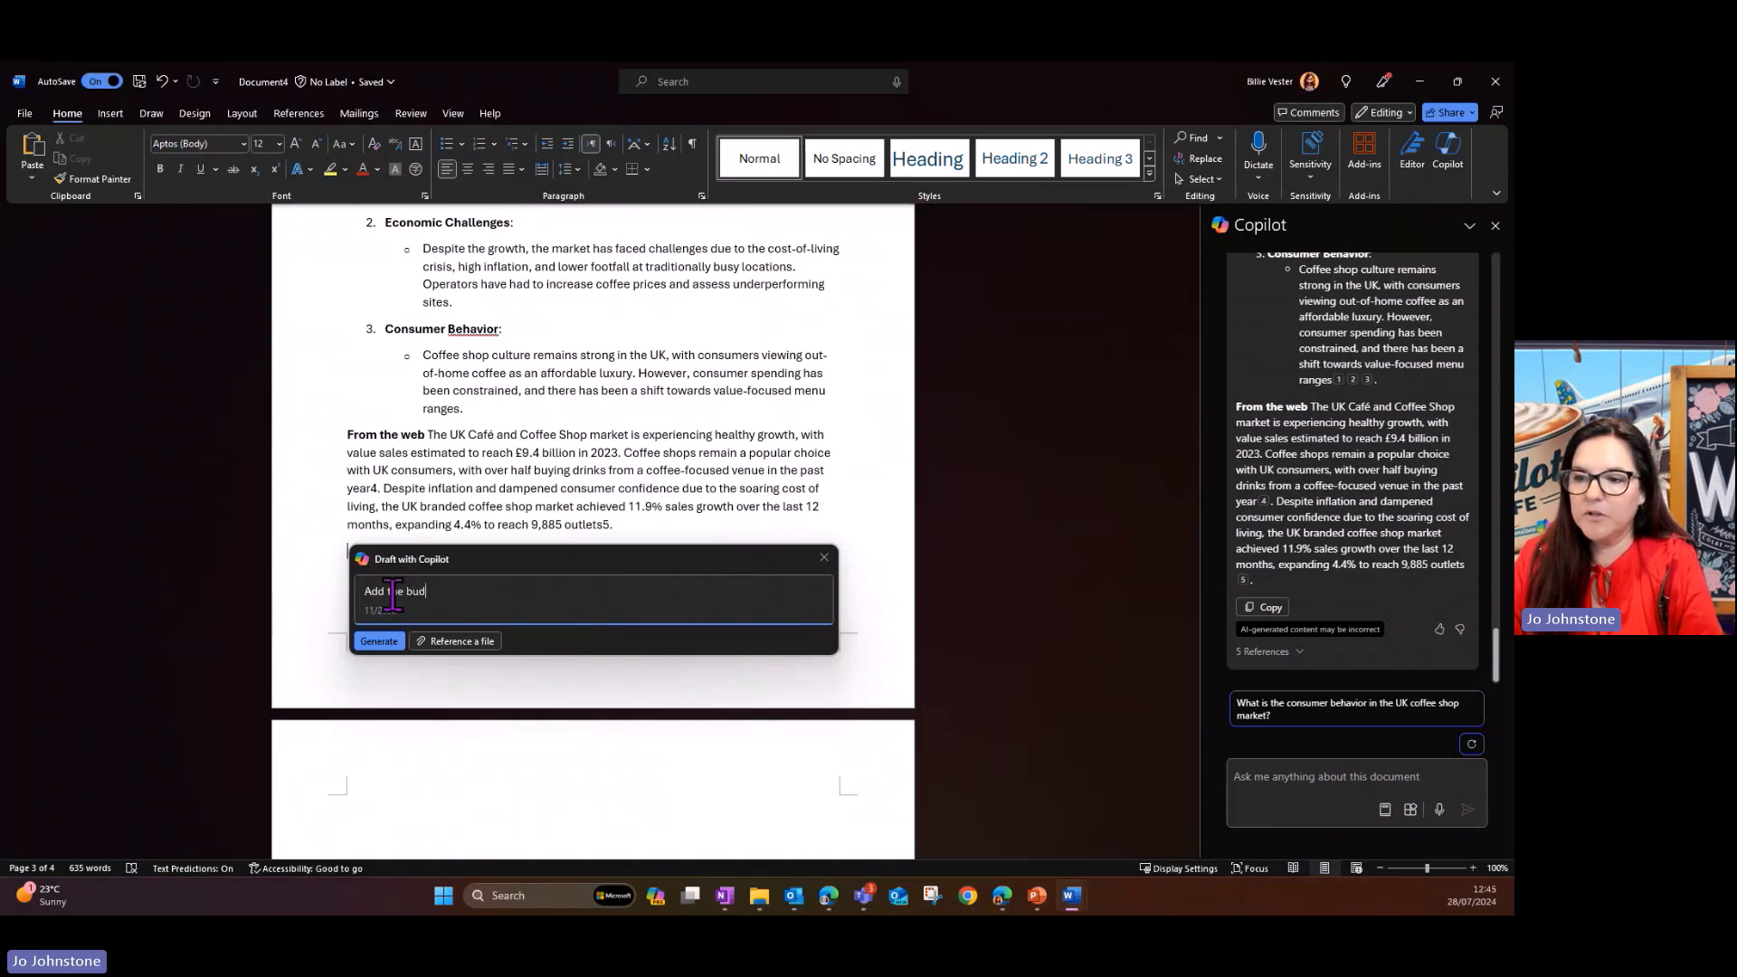
type("get ")
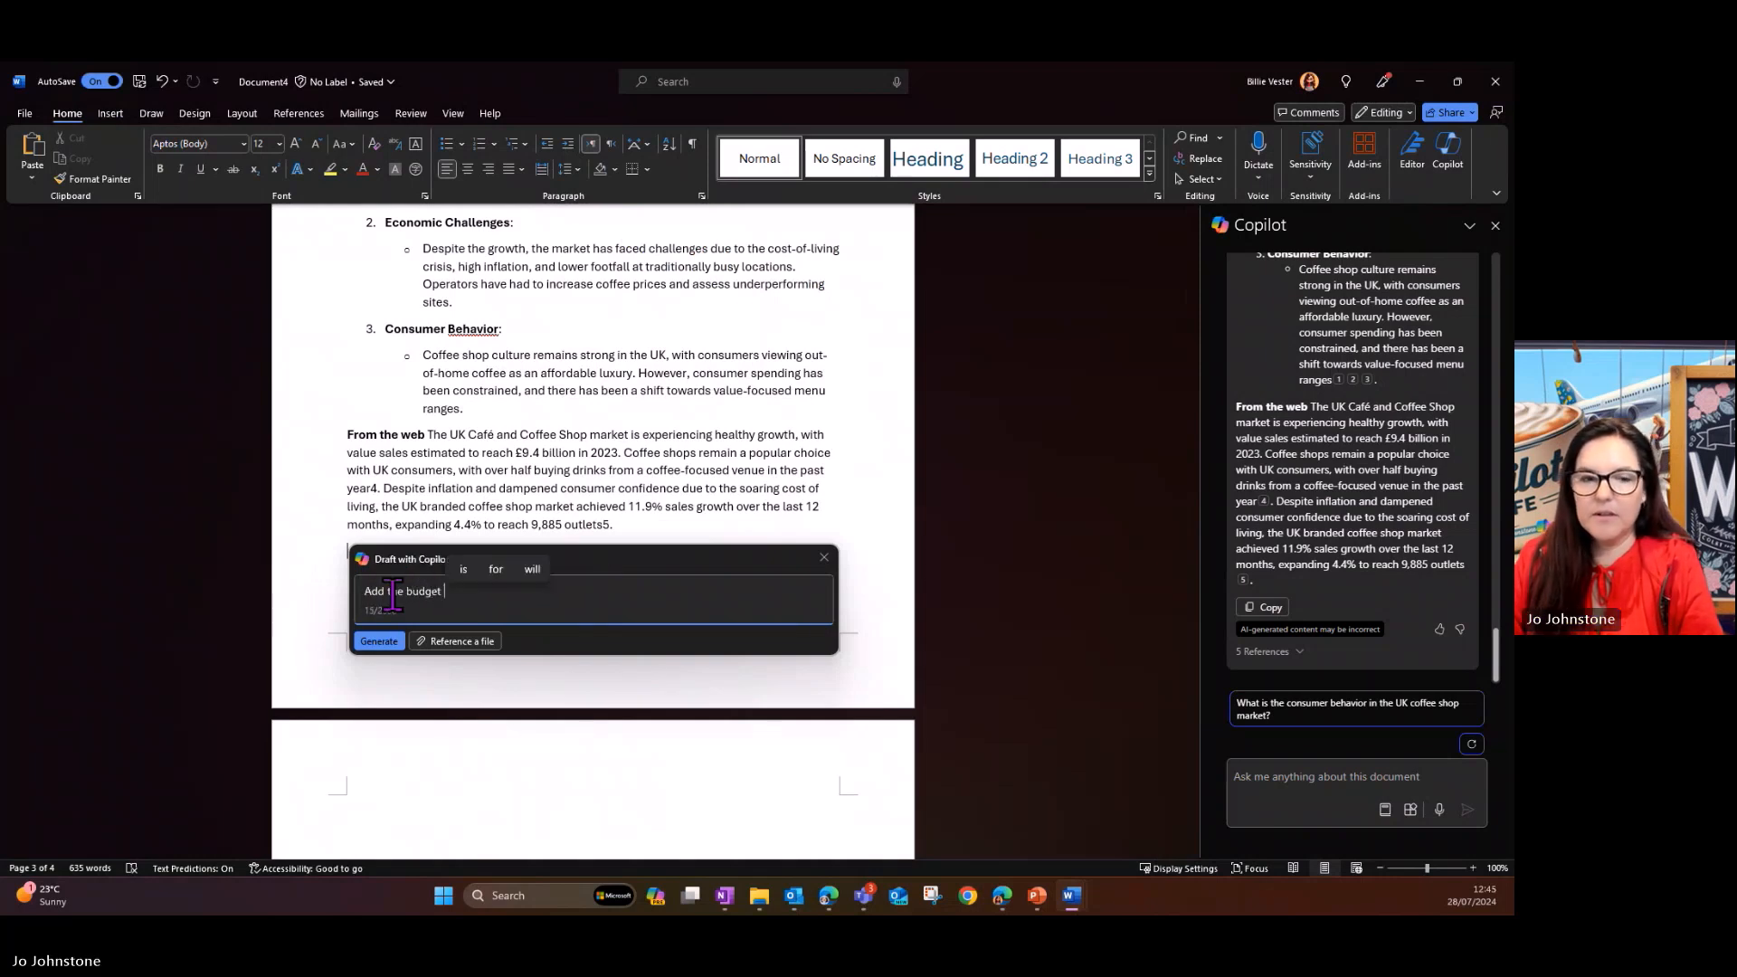
type("table from /")
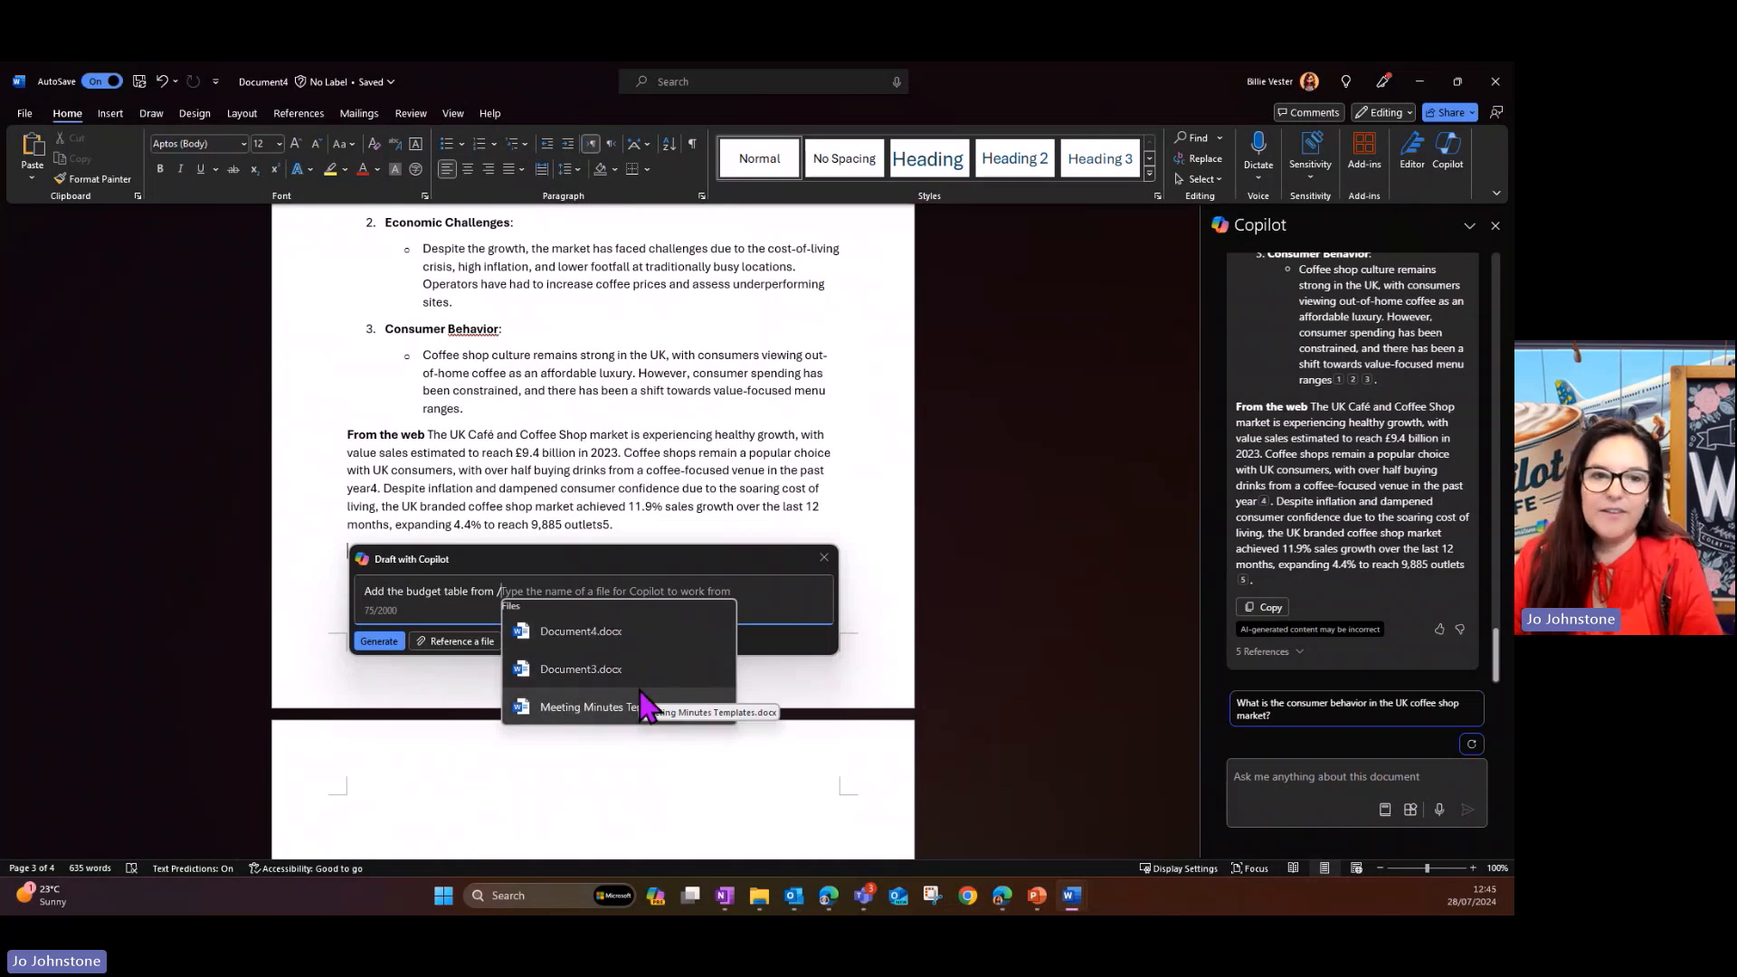
type("copilot")
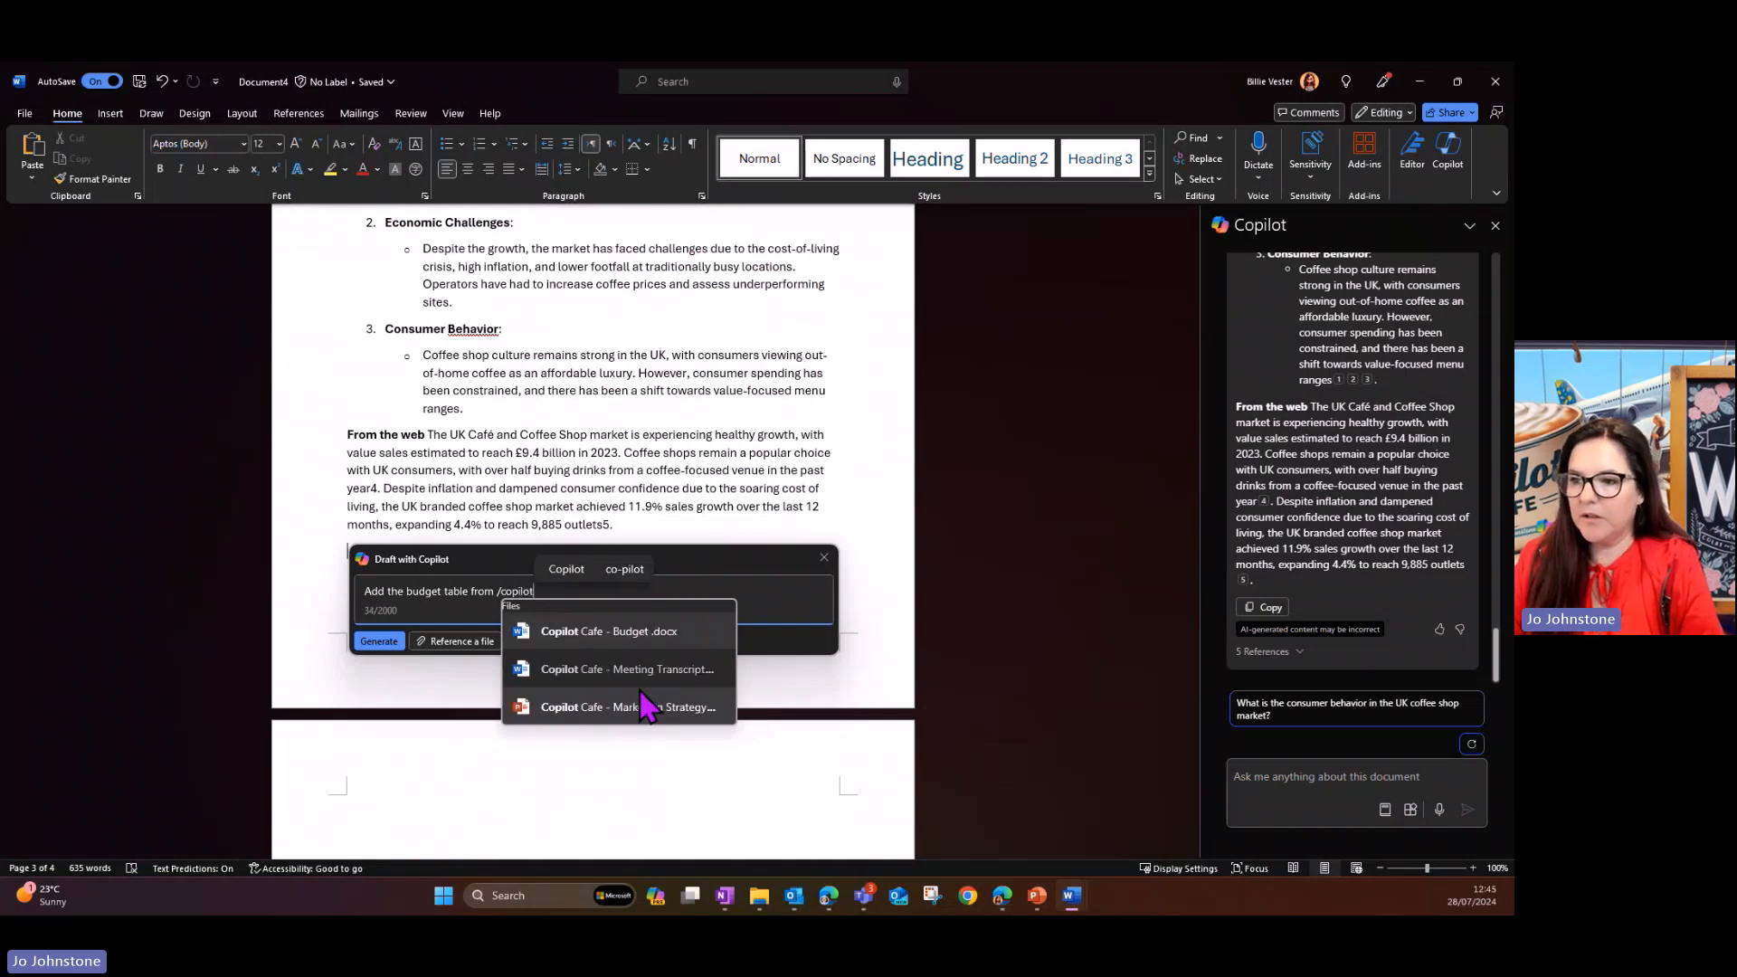
left_click(627, 642)
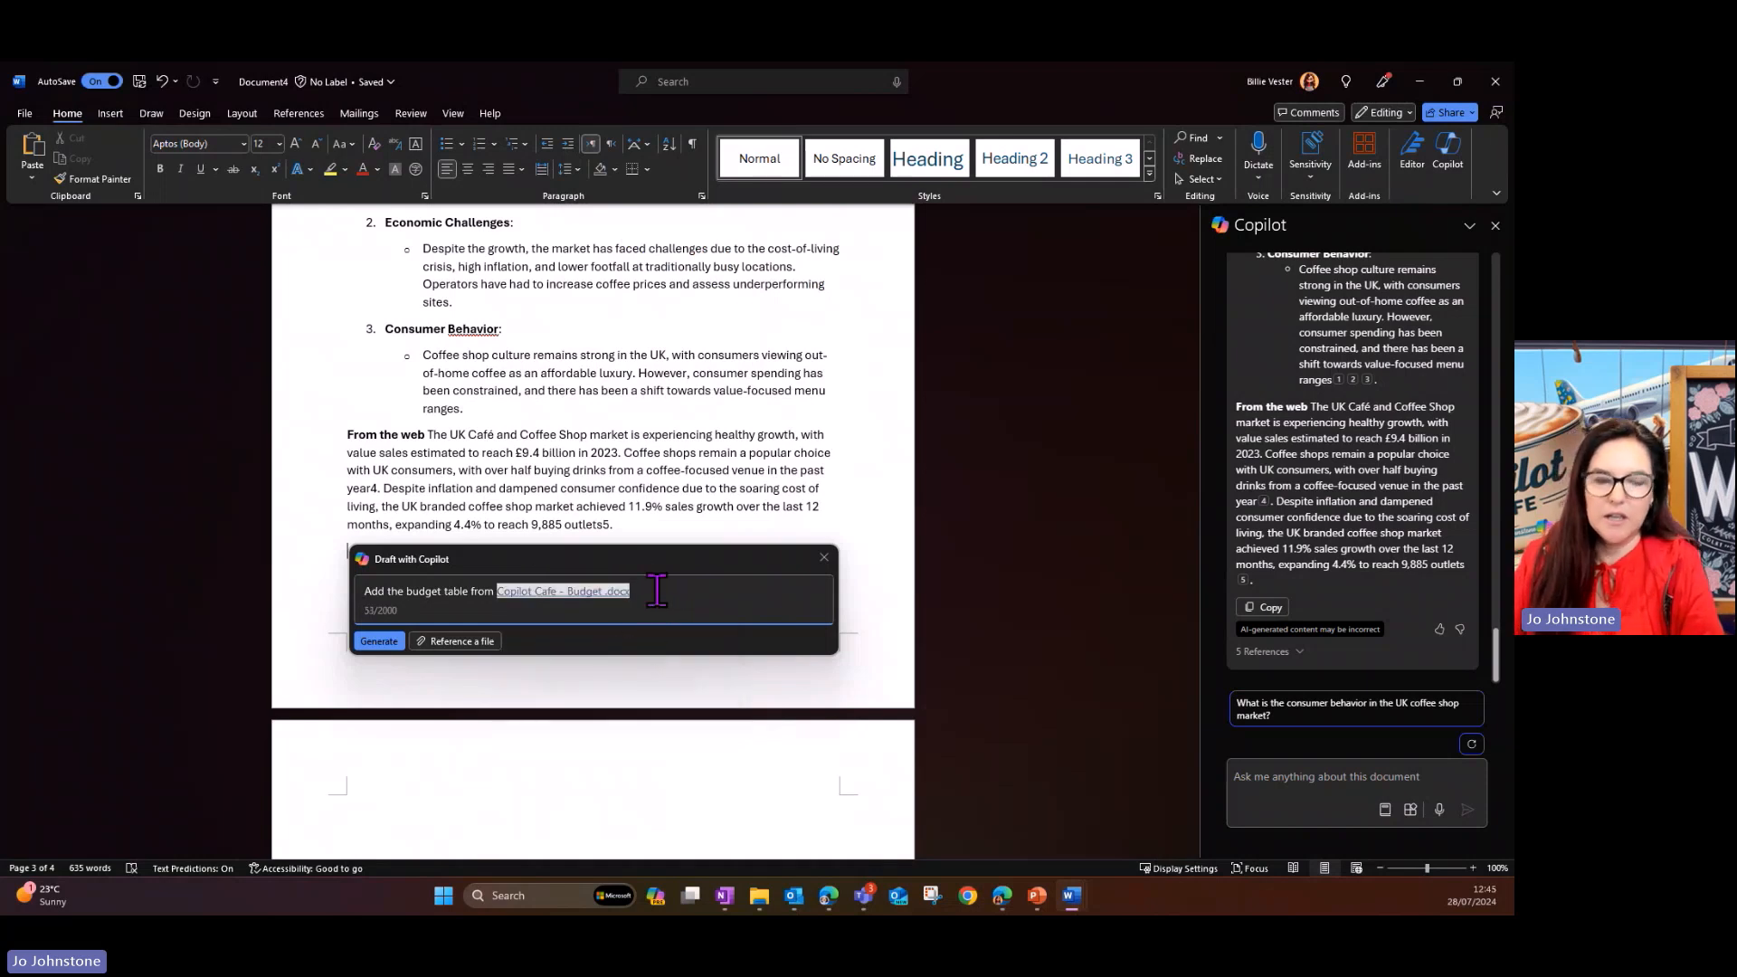
left_click(393, 639)
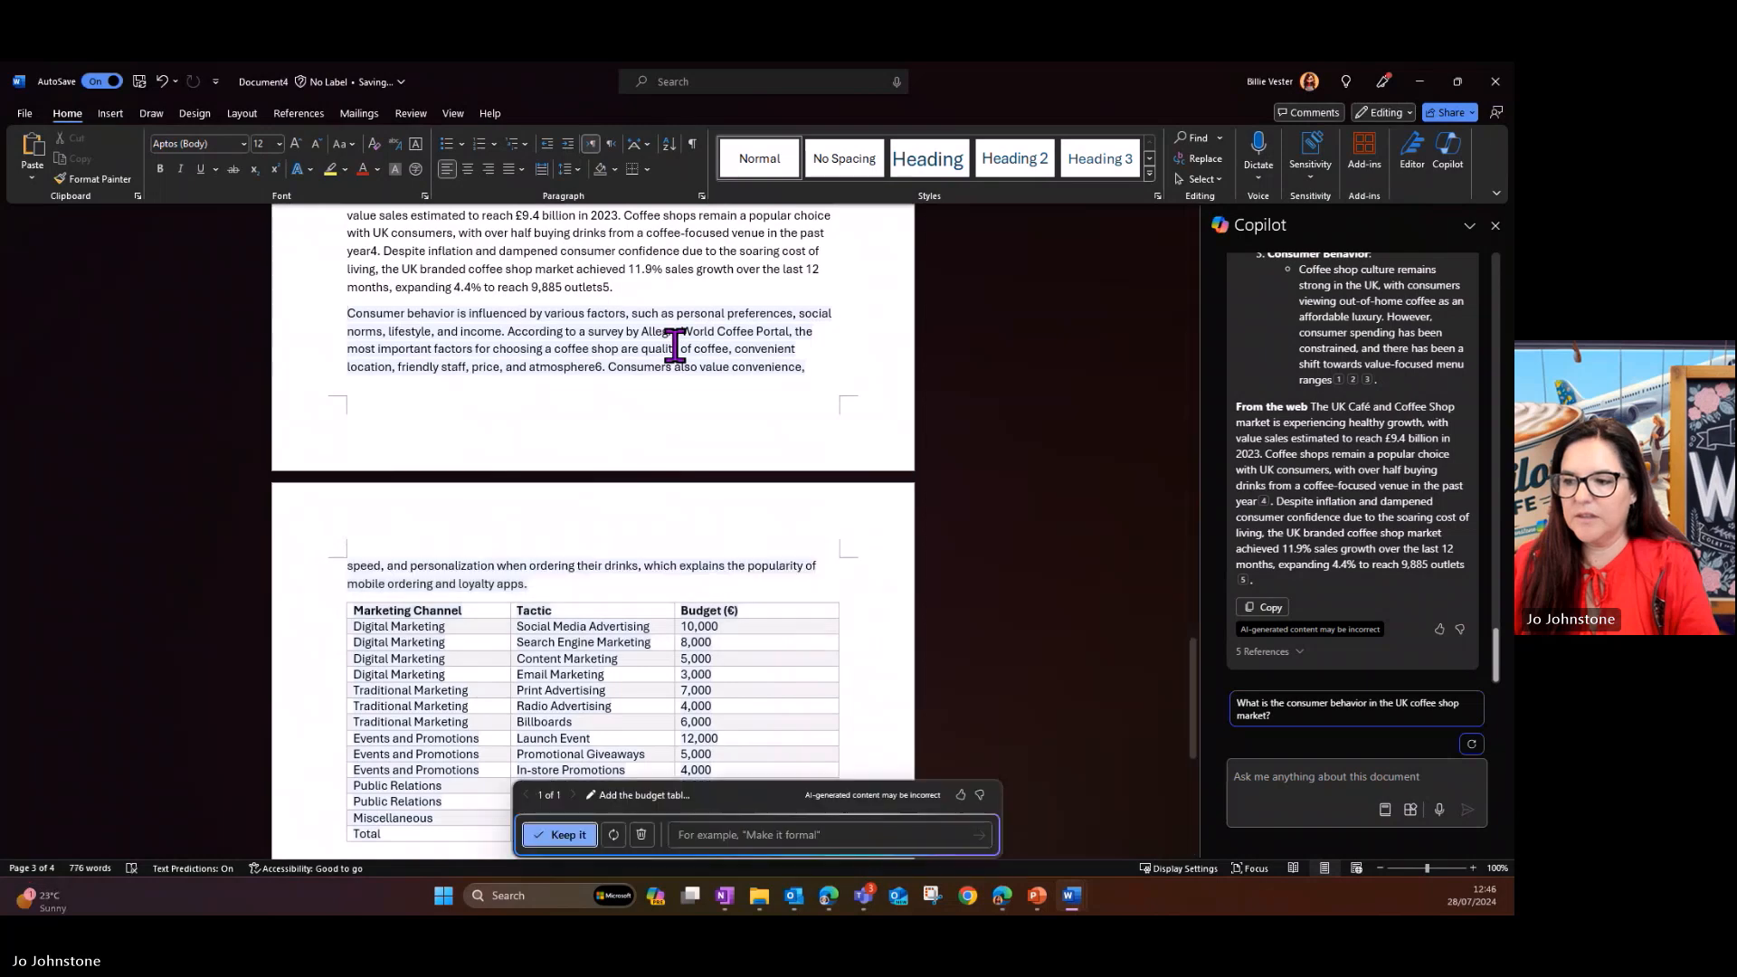
- Review the drafted budget table and regenerate it with the instruction "Also add in the budget table in British Pounds"
scroll(689, 658, "down", 3)
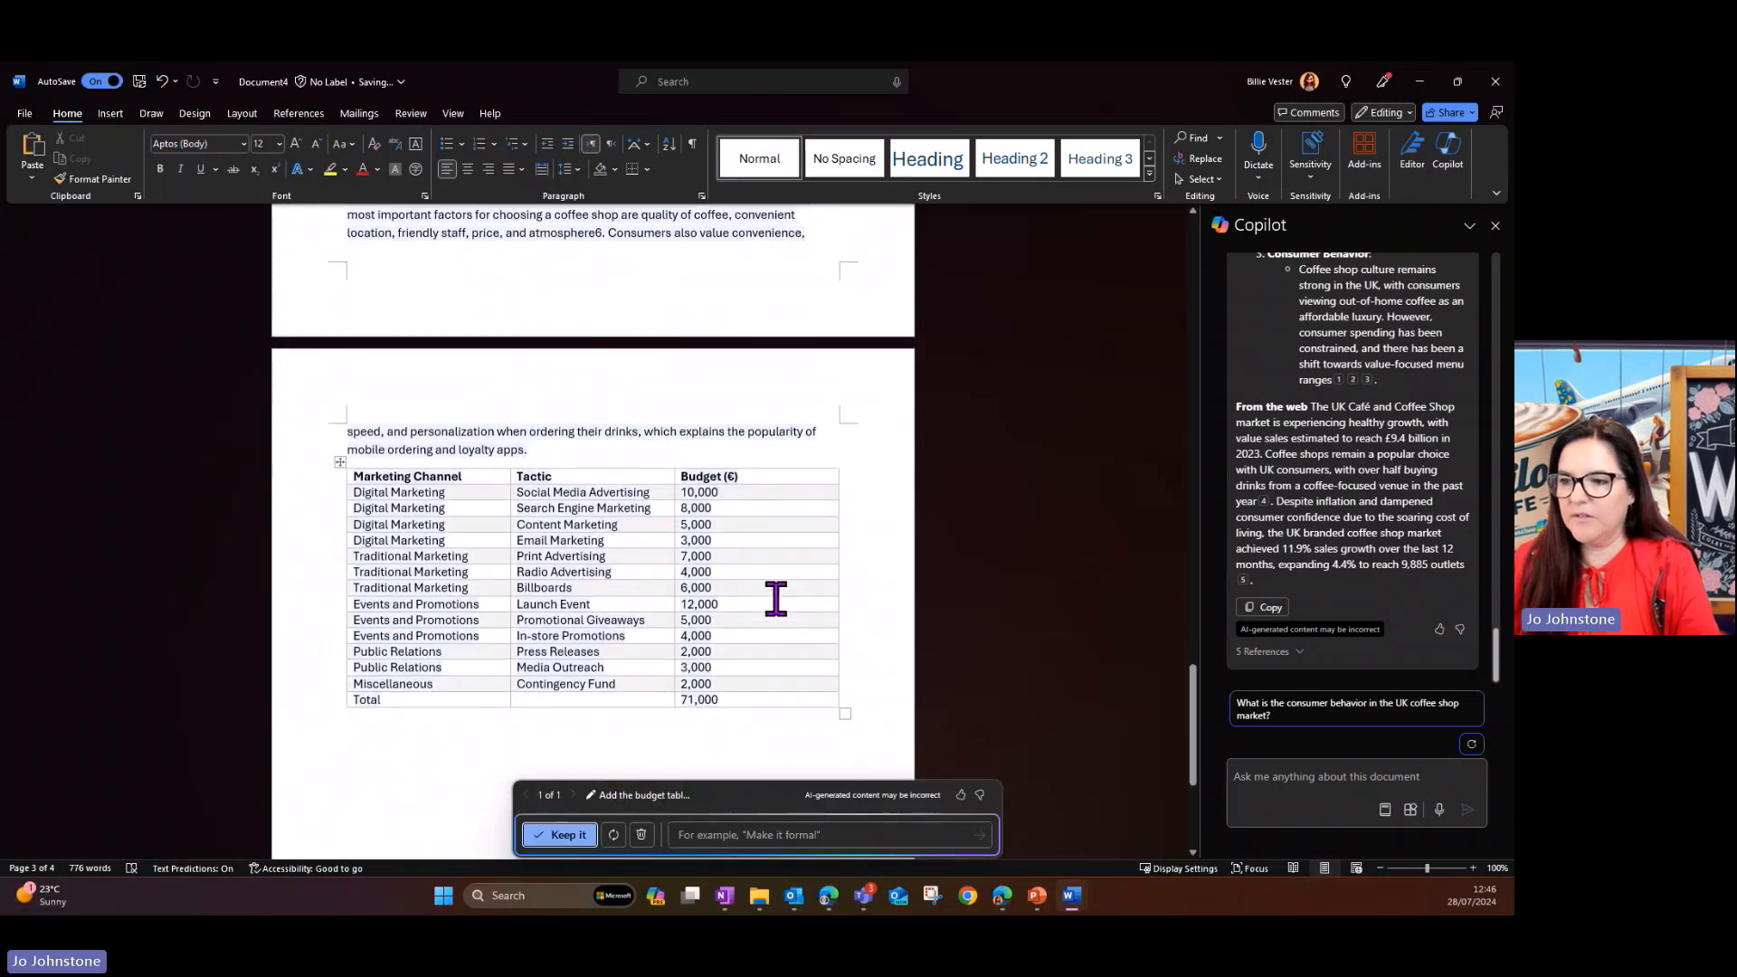
left_click(724, 833)
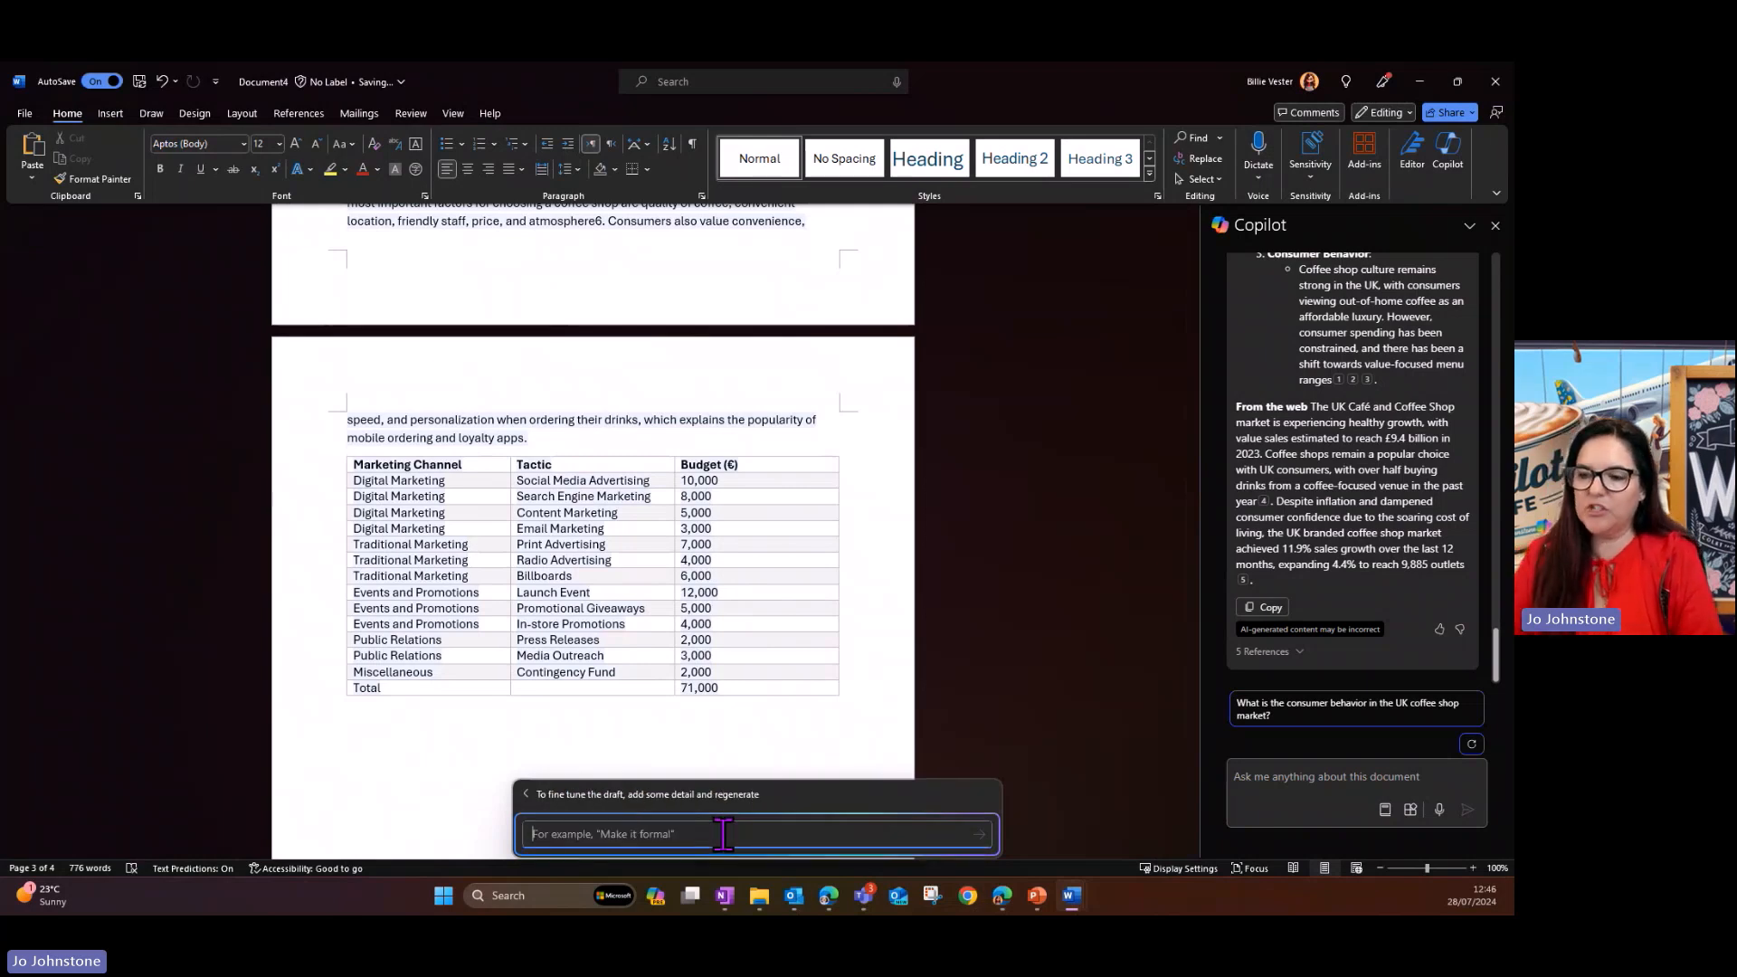
type("Also ")
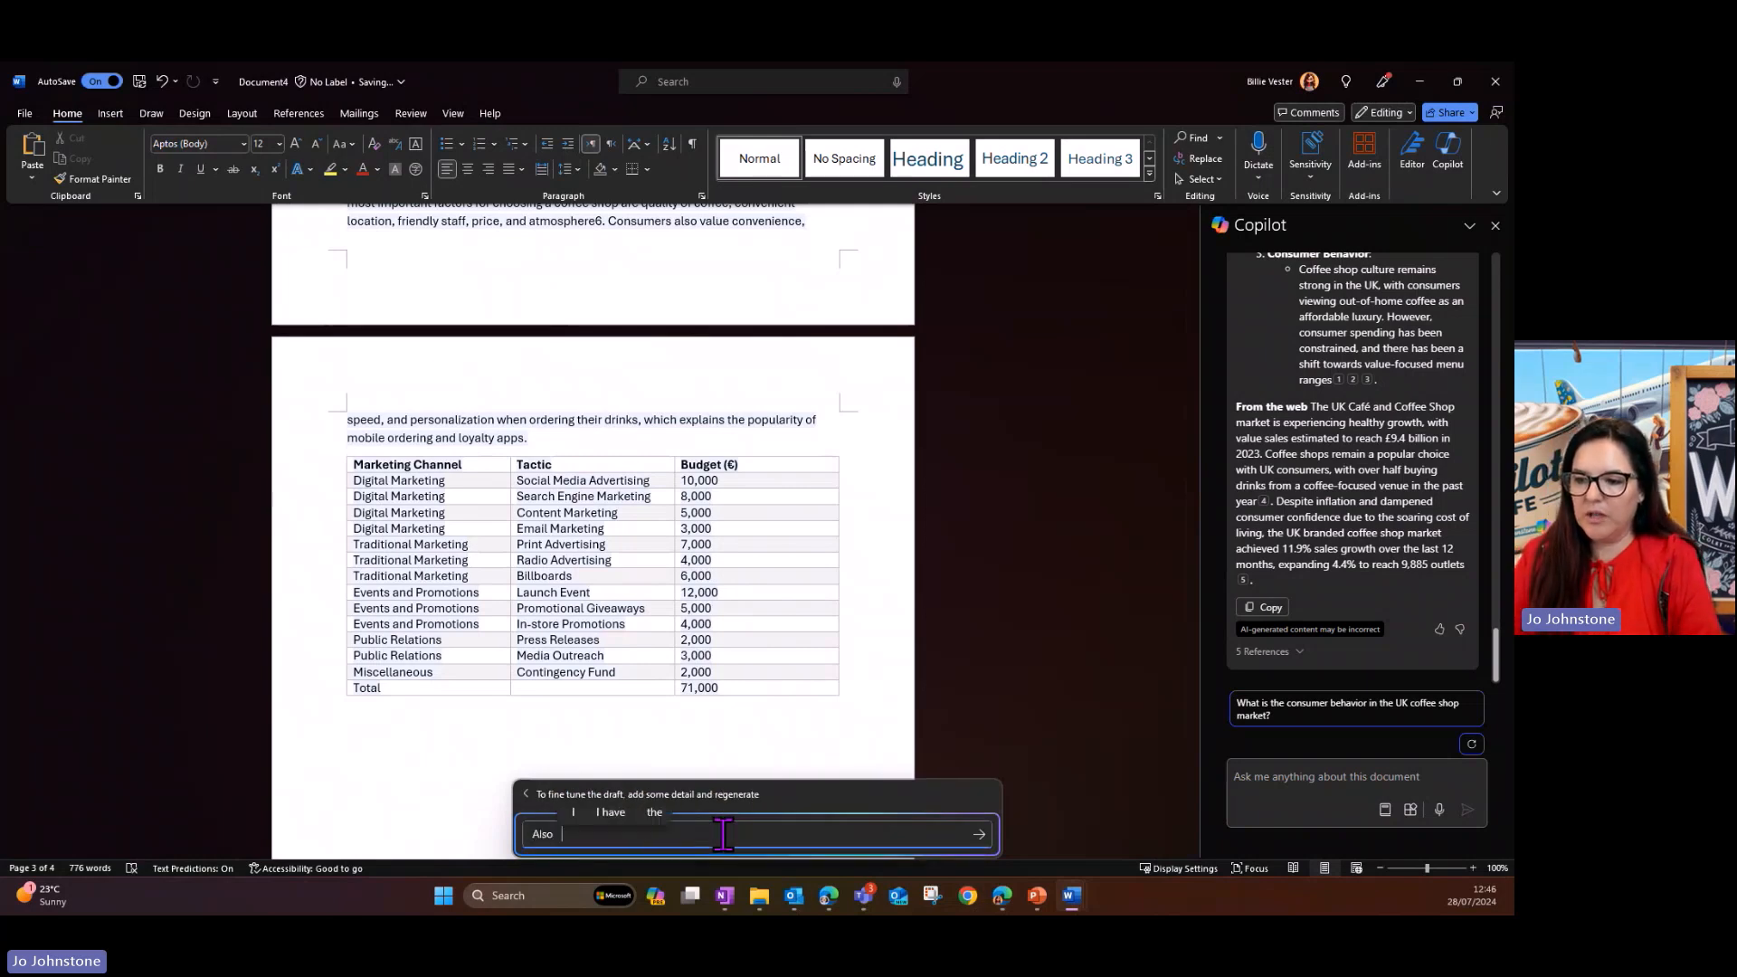
type("add in the budg")
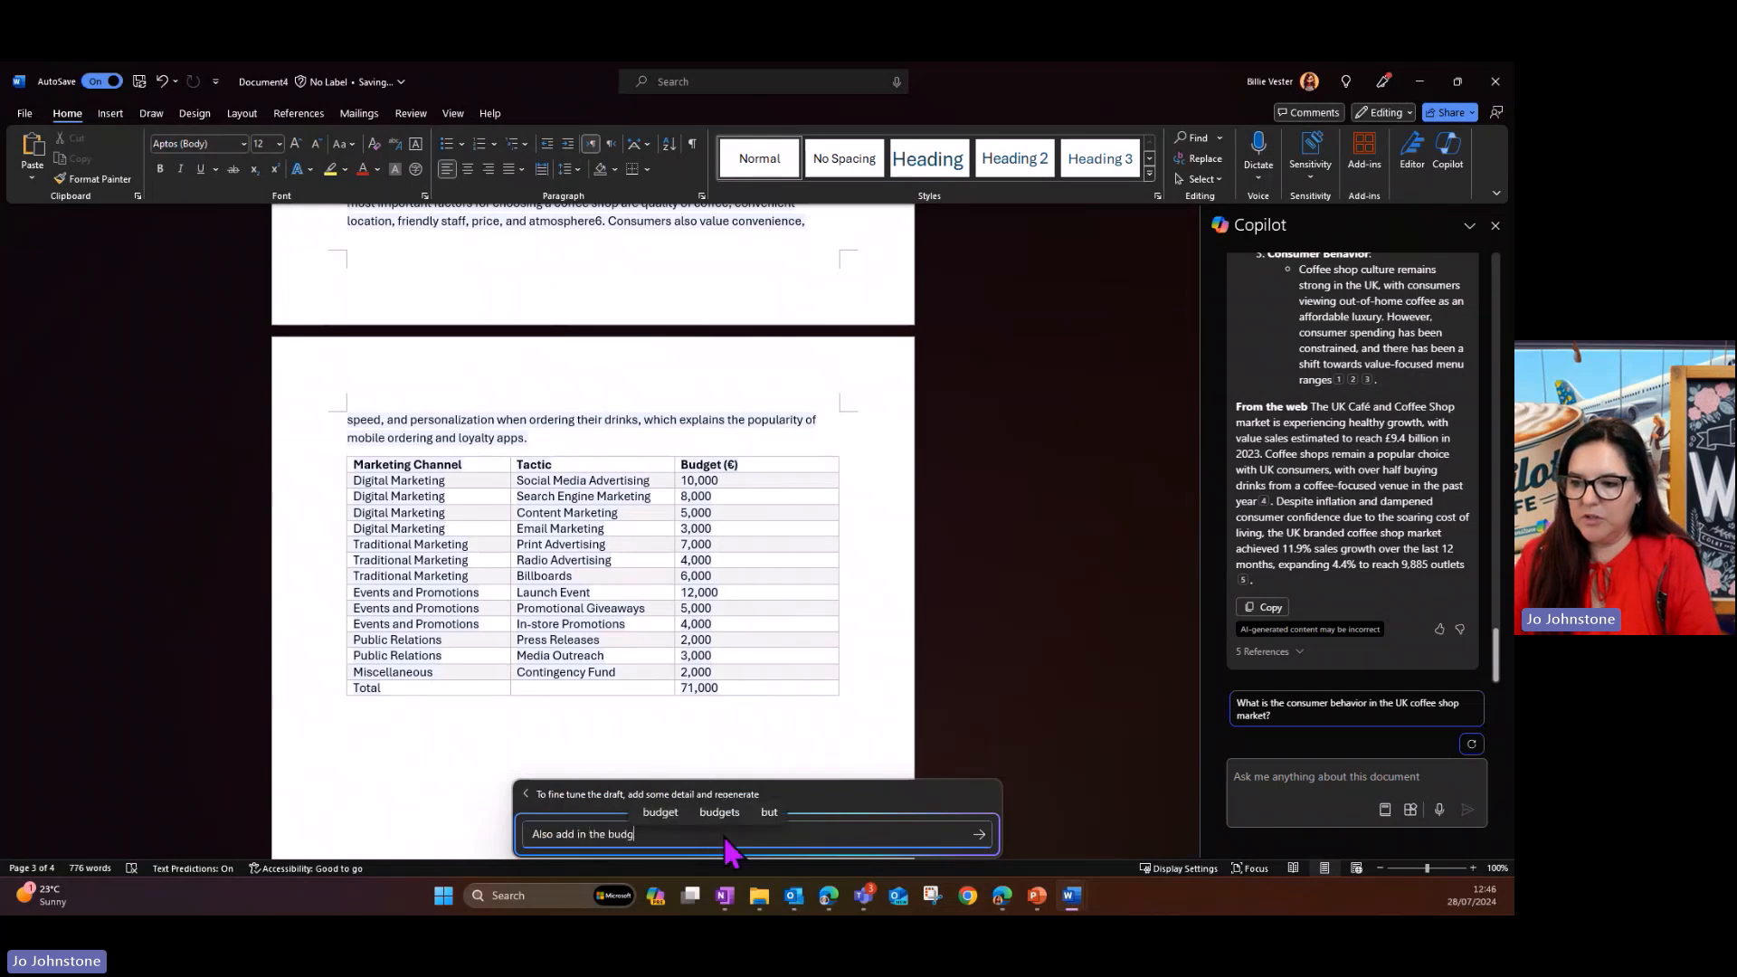
type("et table in")
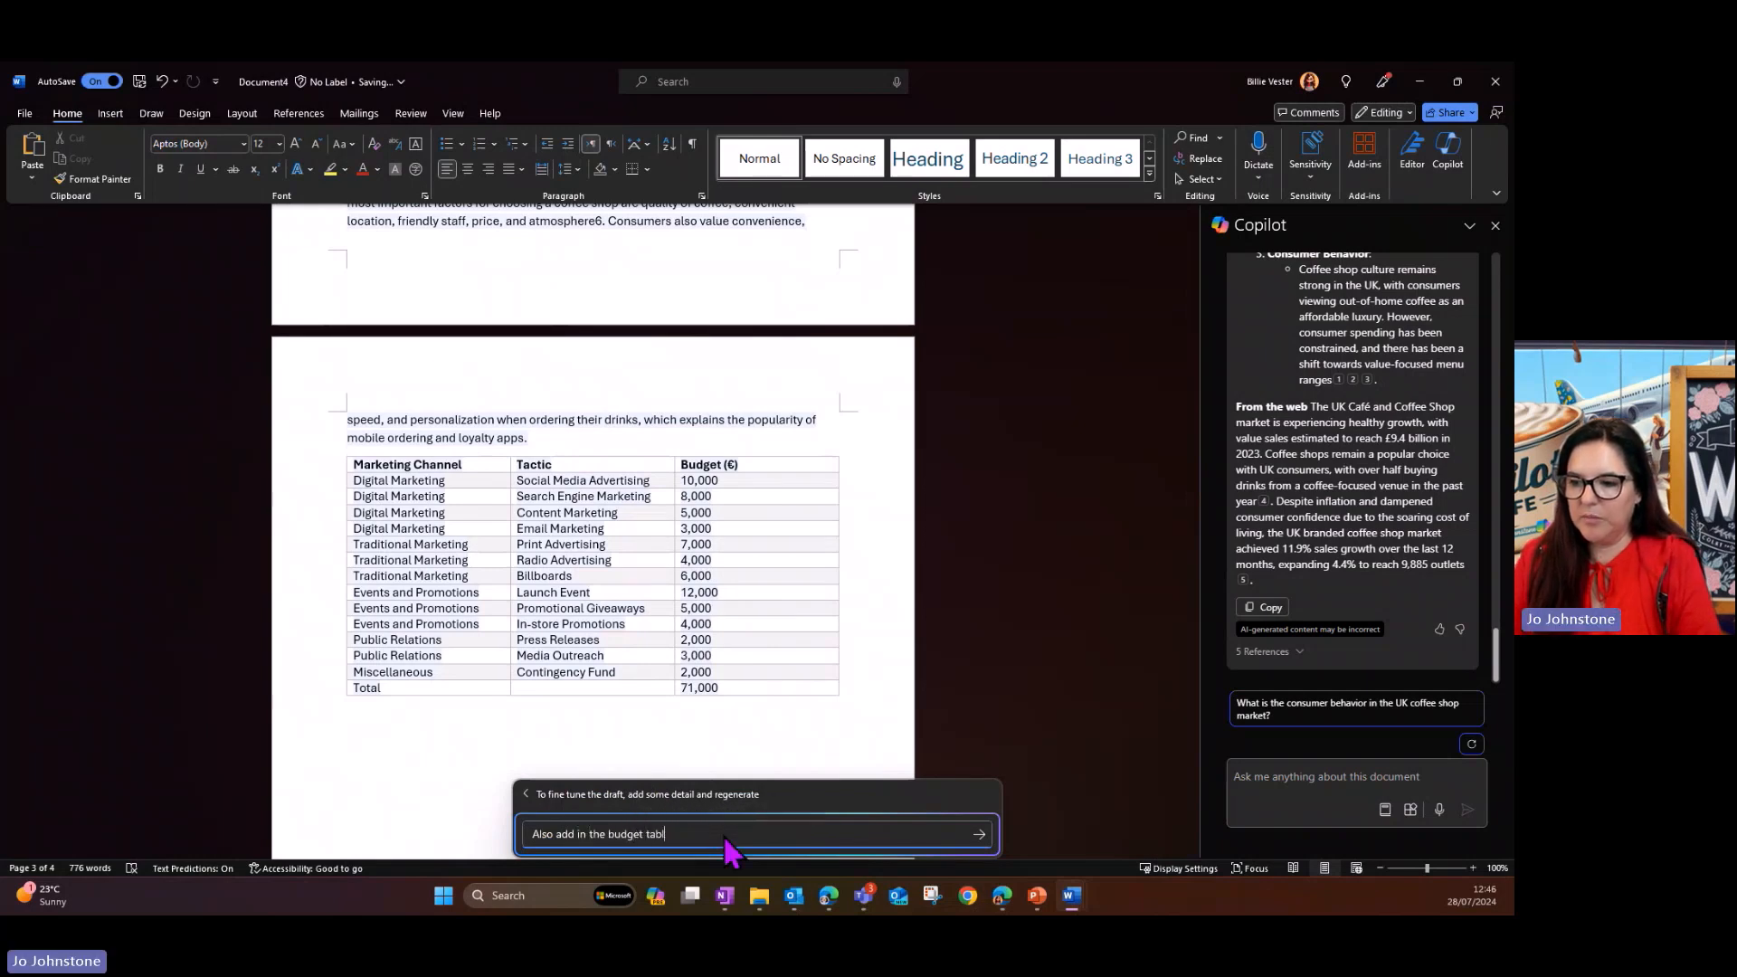
type("G")
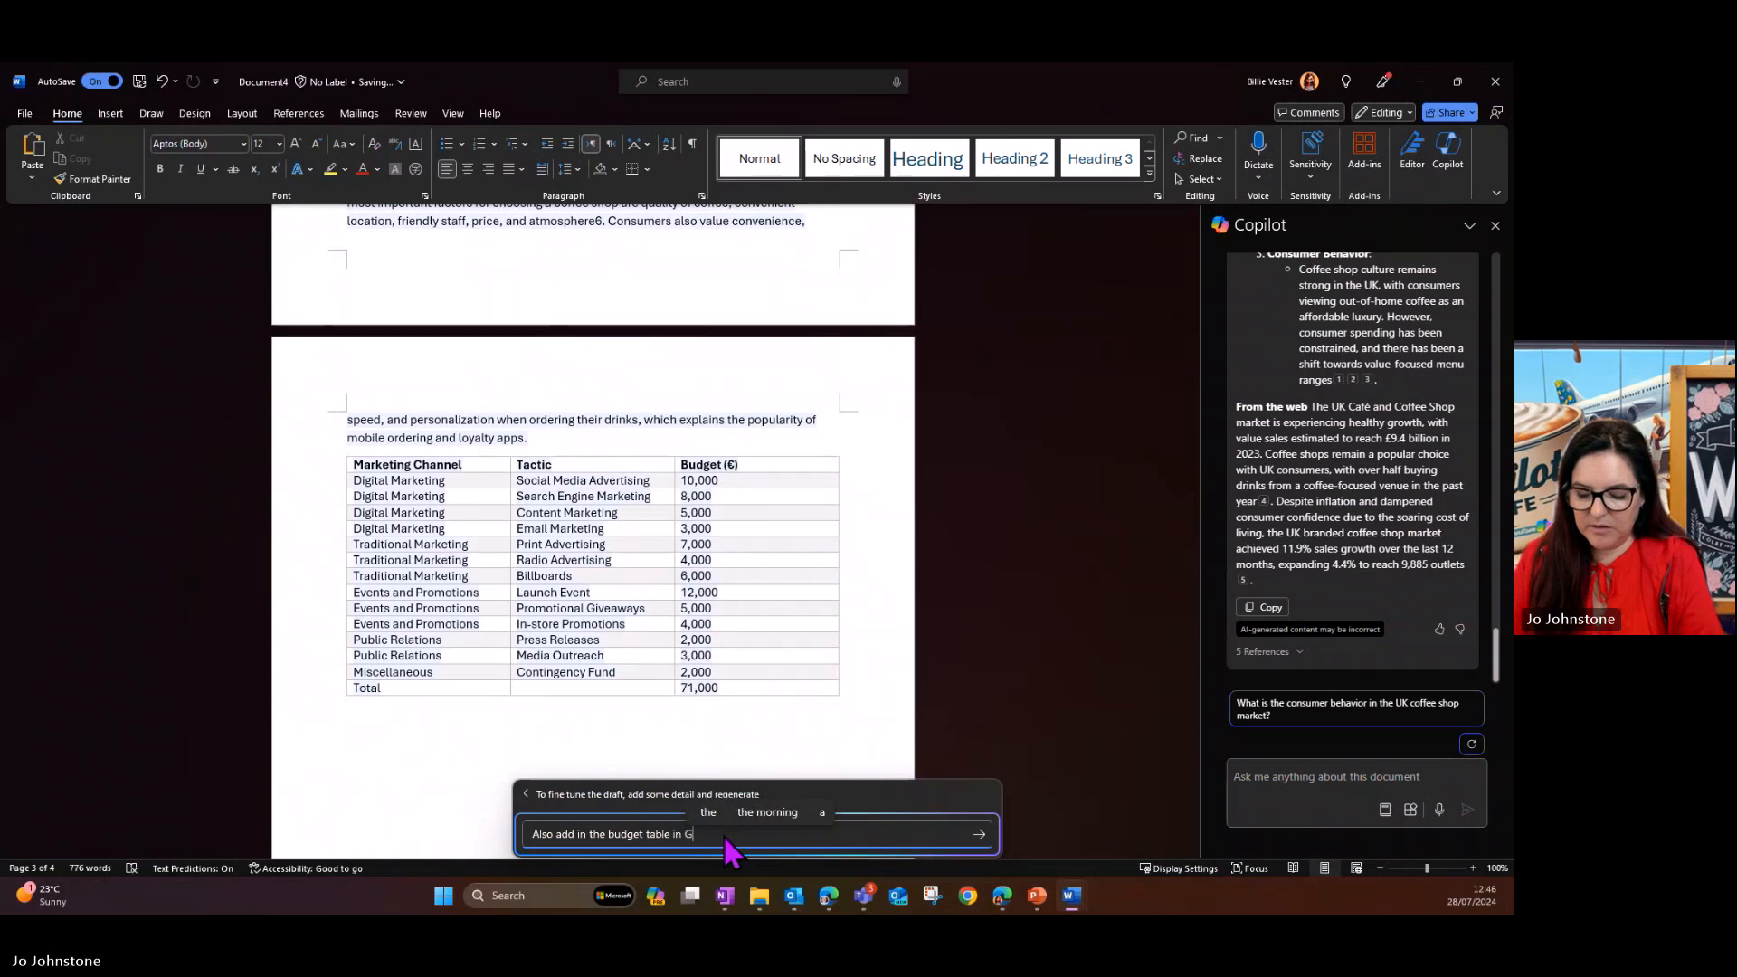
key("BackSpace")
type("Br")
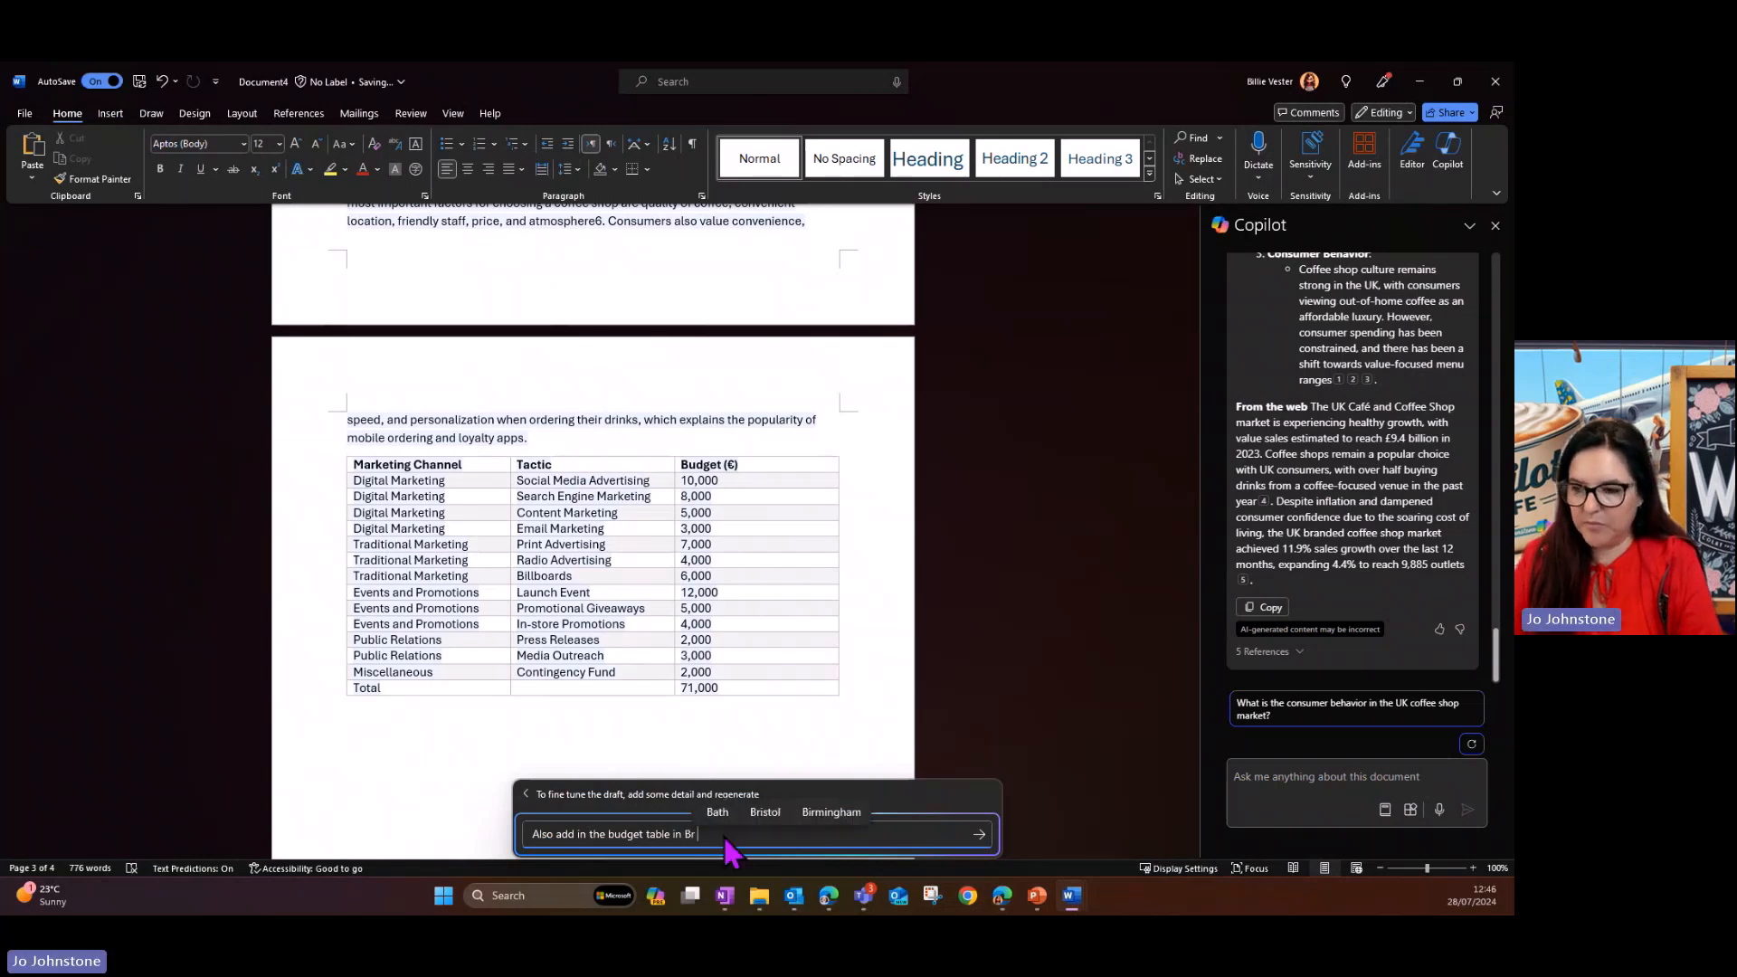
type("itish Pounds")
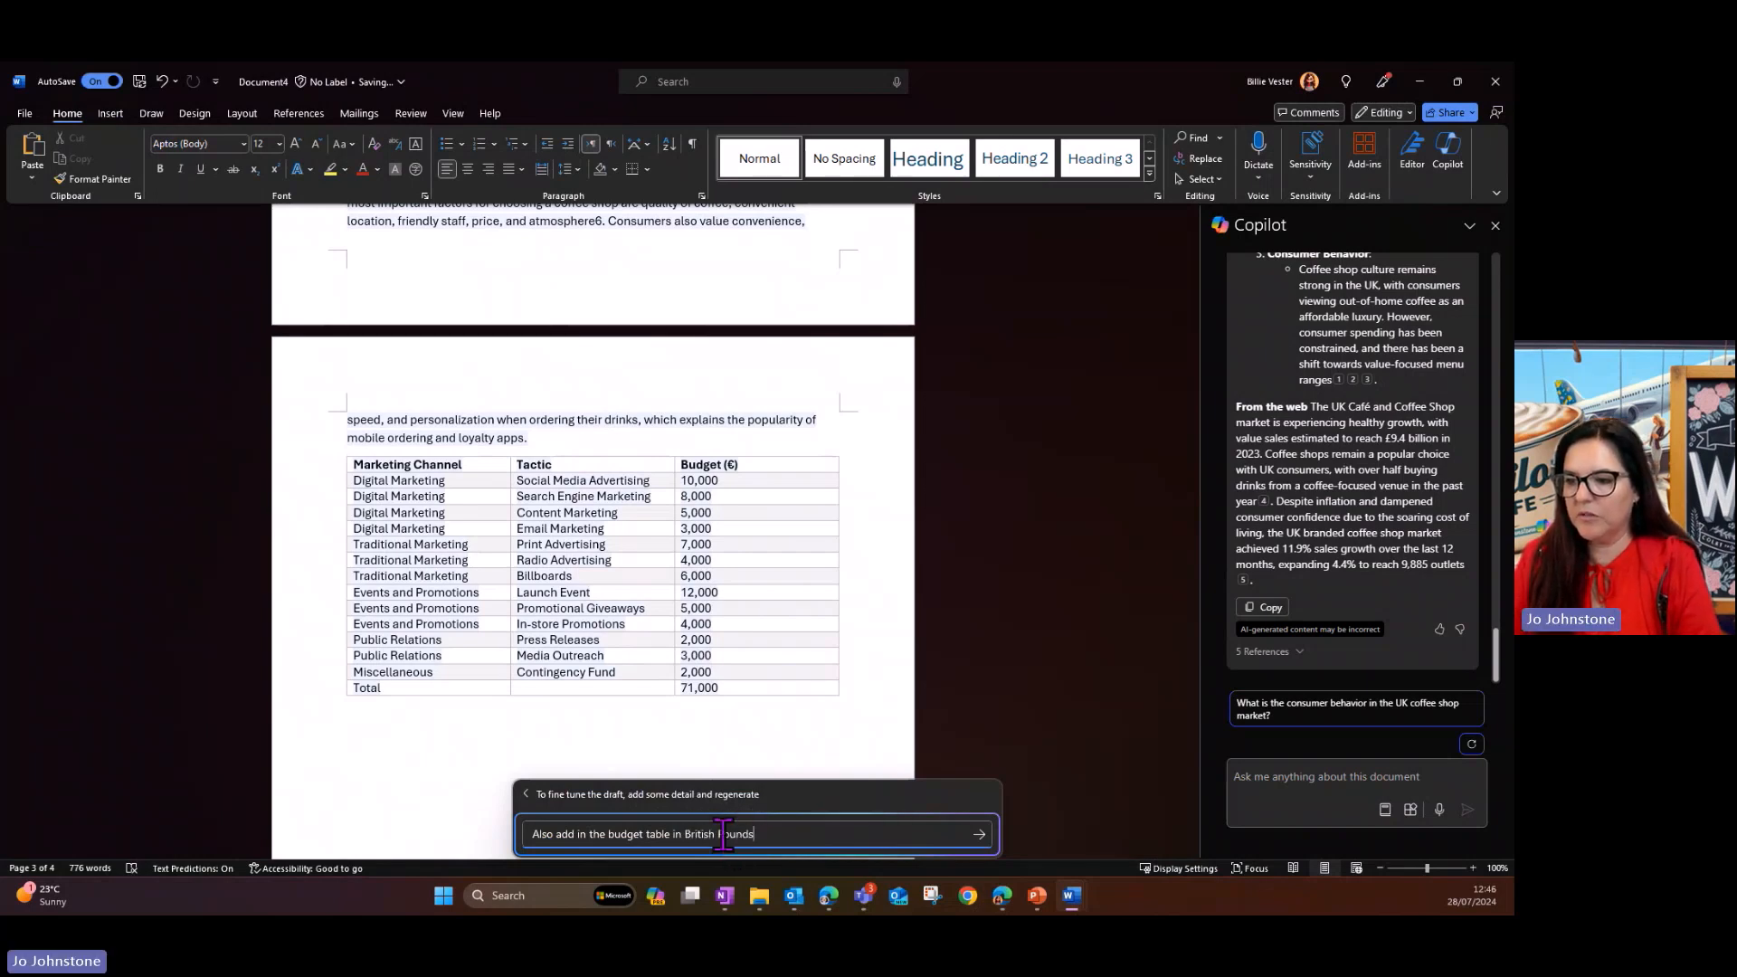
key("shift+Return")
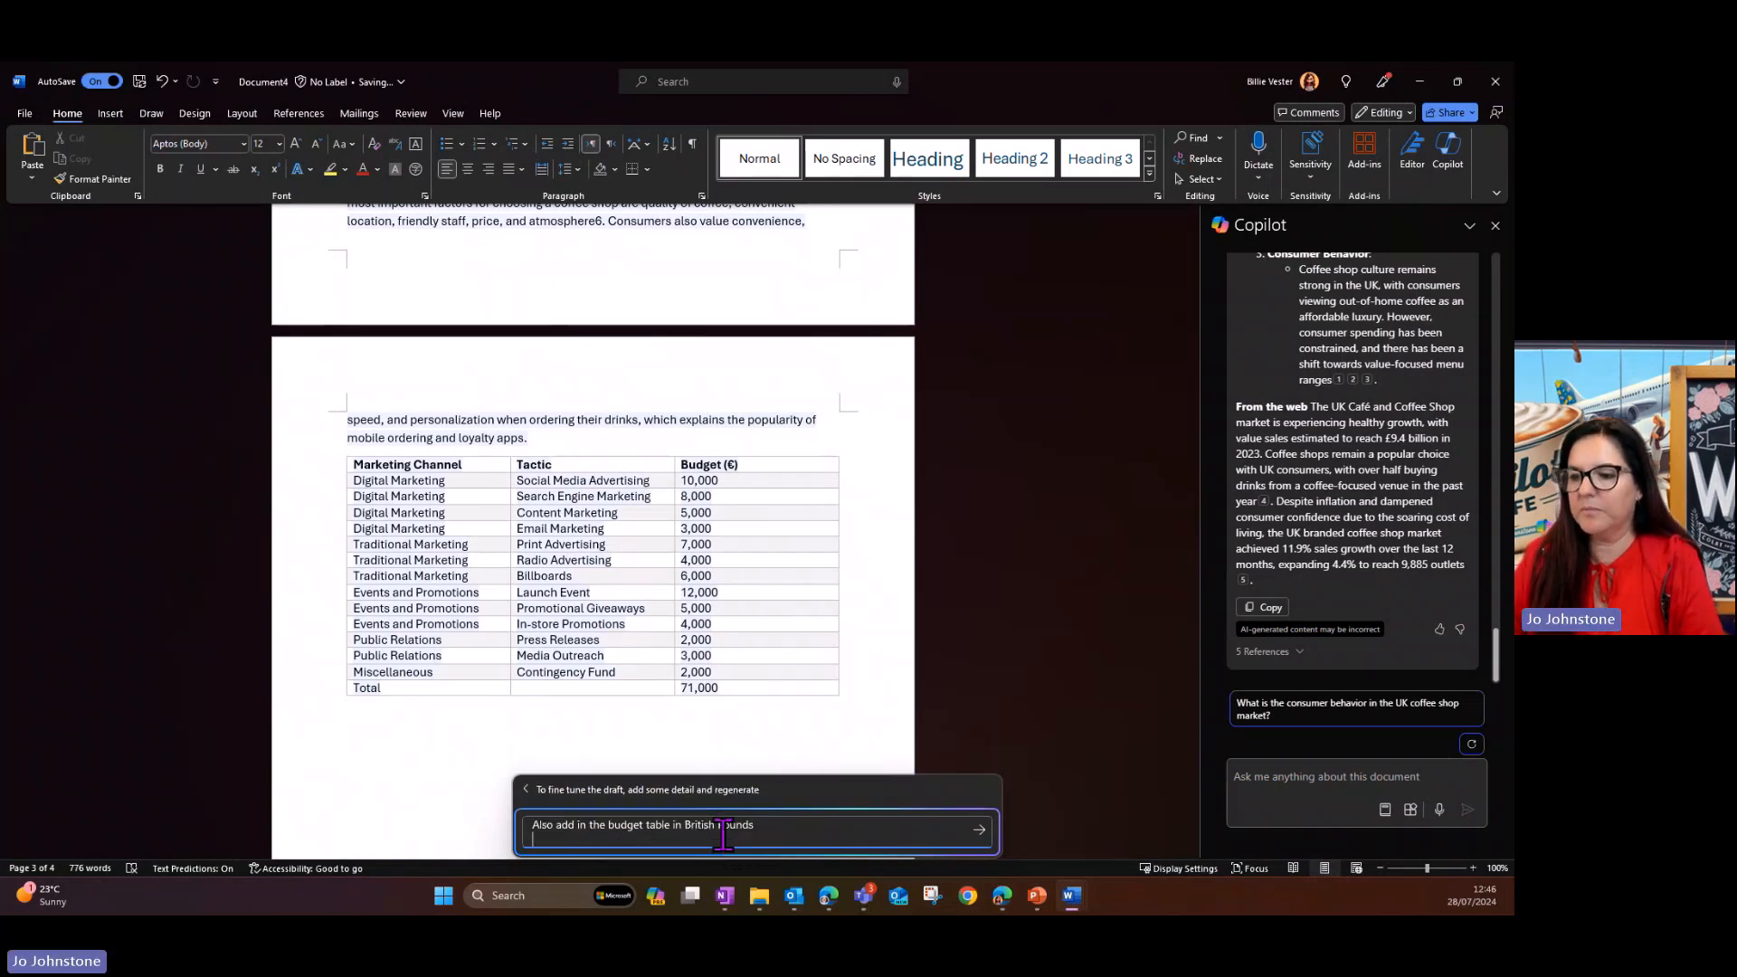
left_click(980, 830)
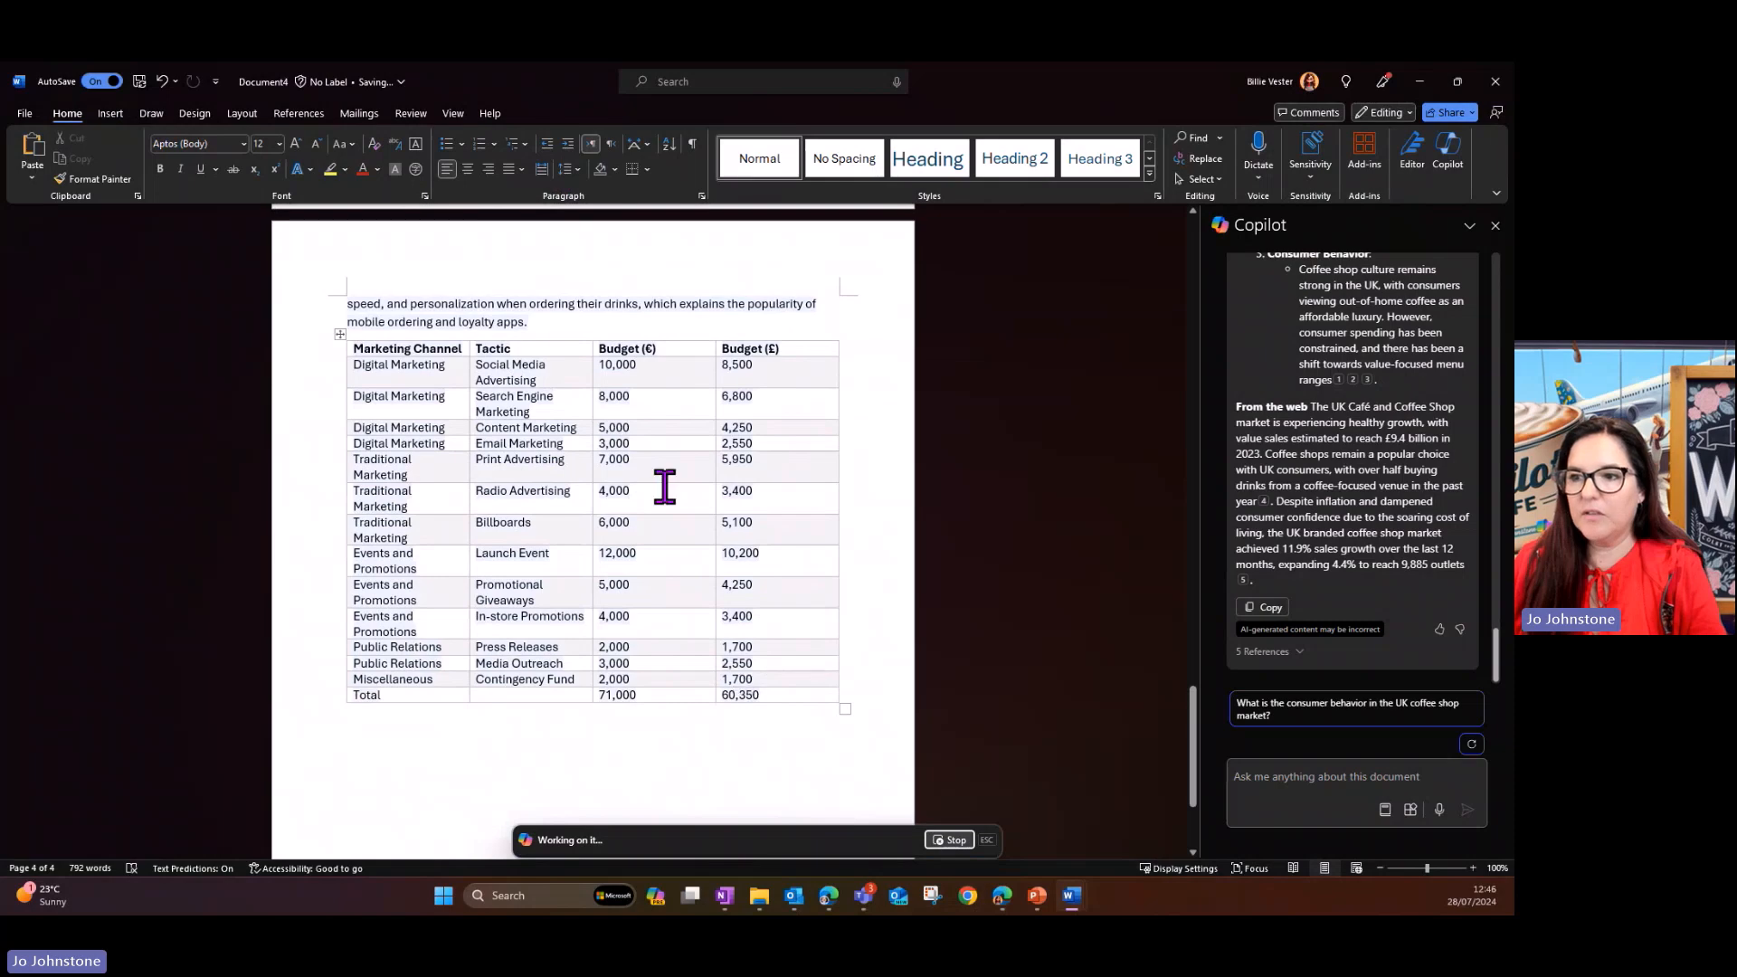
- Insert blank lines before the "Consumer behavior" paragraph so it starts on a new page together with the budget table
scroll(664, 486, "up", 3)
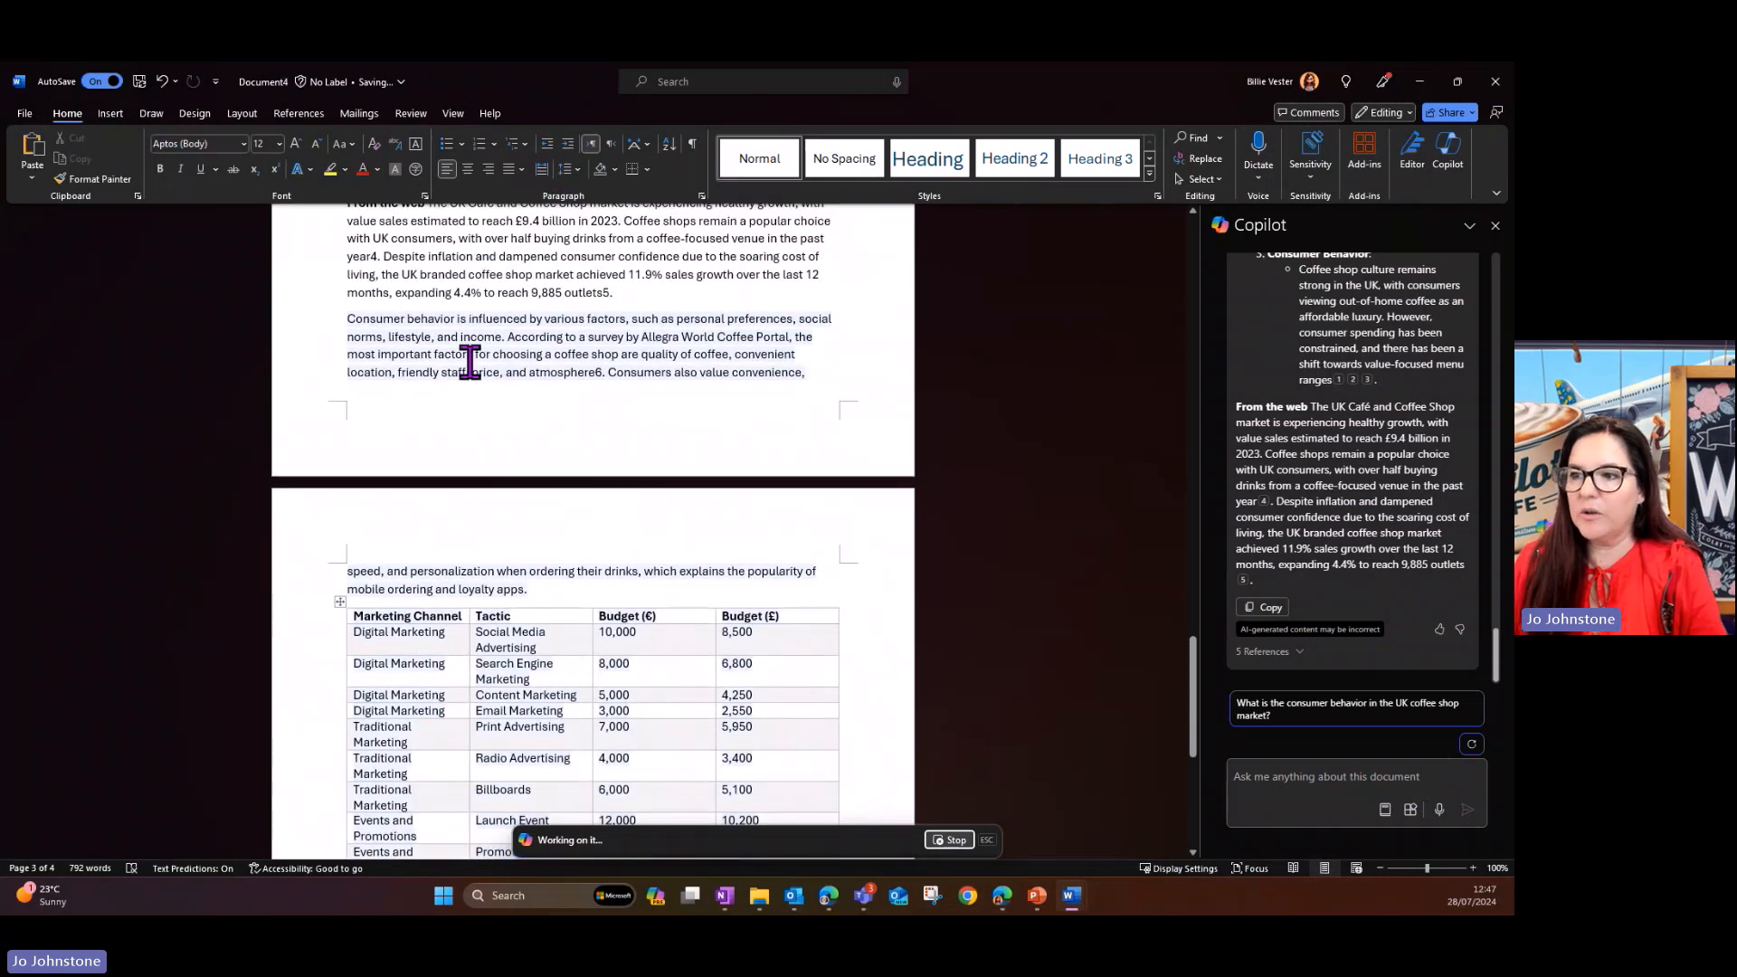
left_click(347, 319)
key("Return")
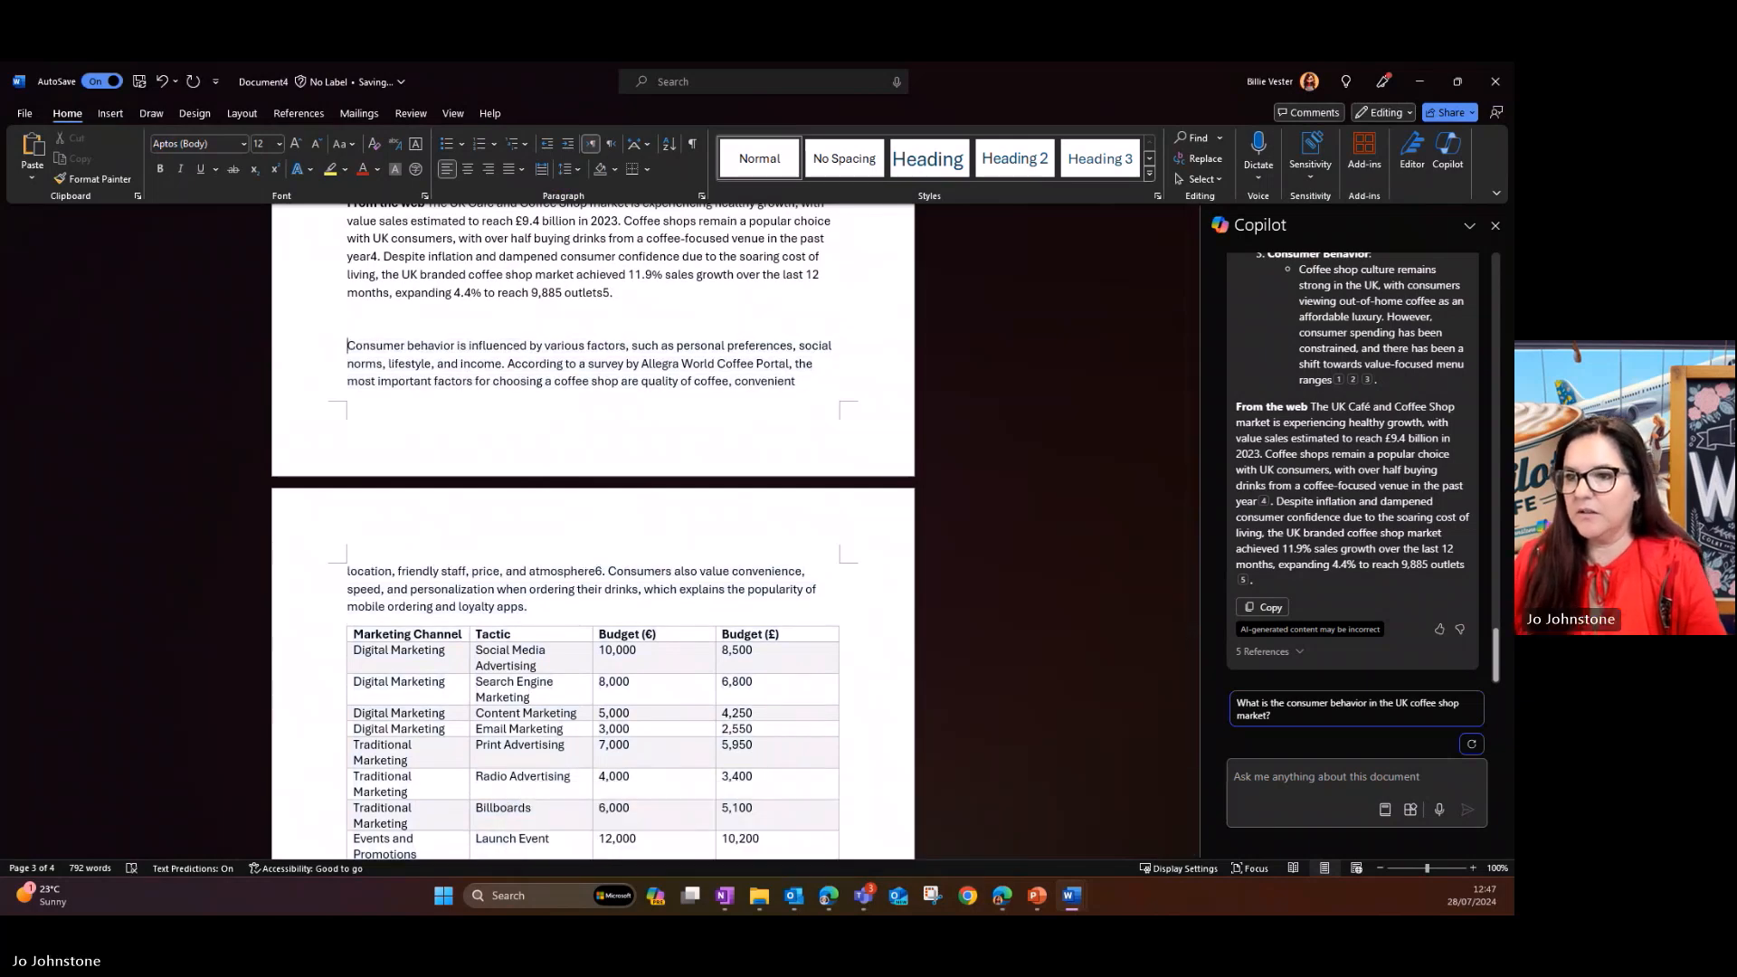
key("Return")
key("Return")
key("Return")
key("Return")
key("Return")
key("Return")
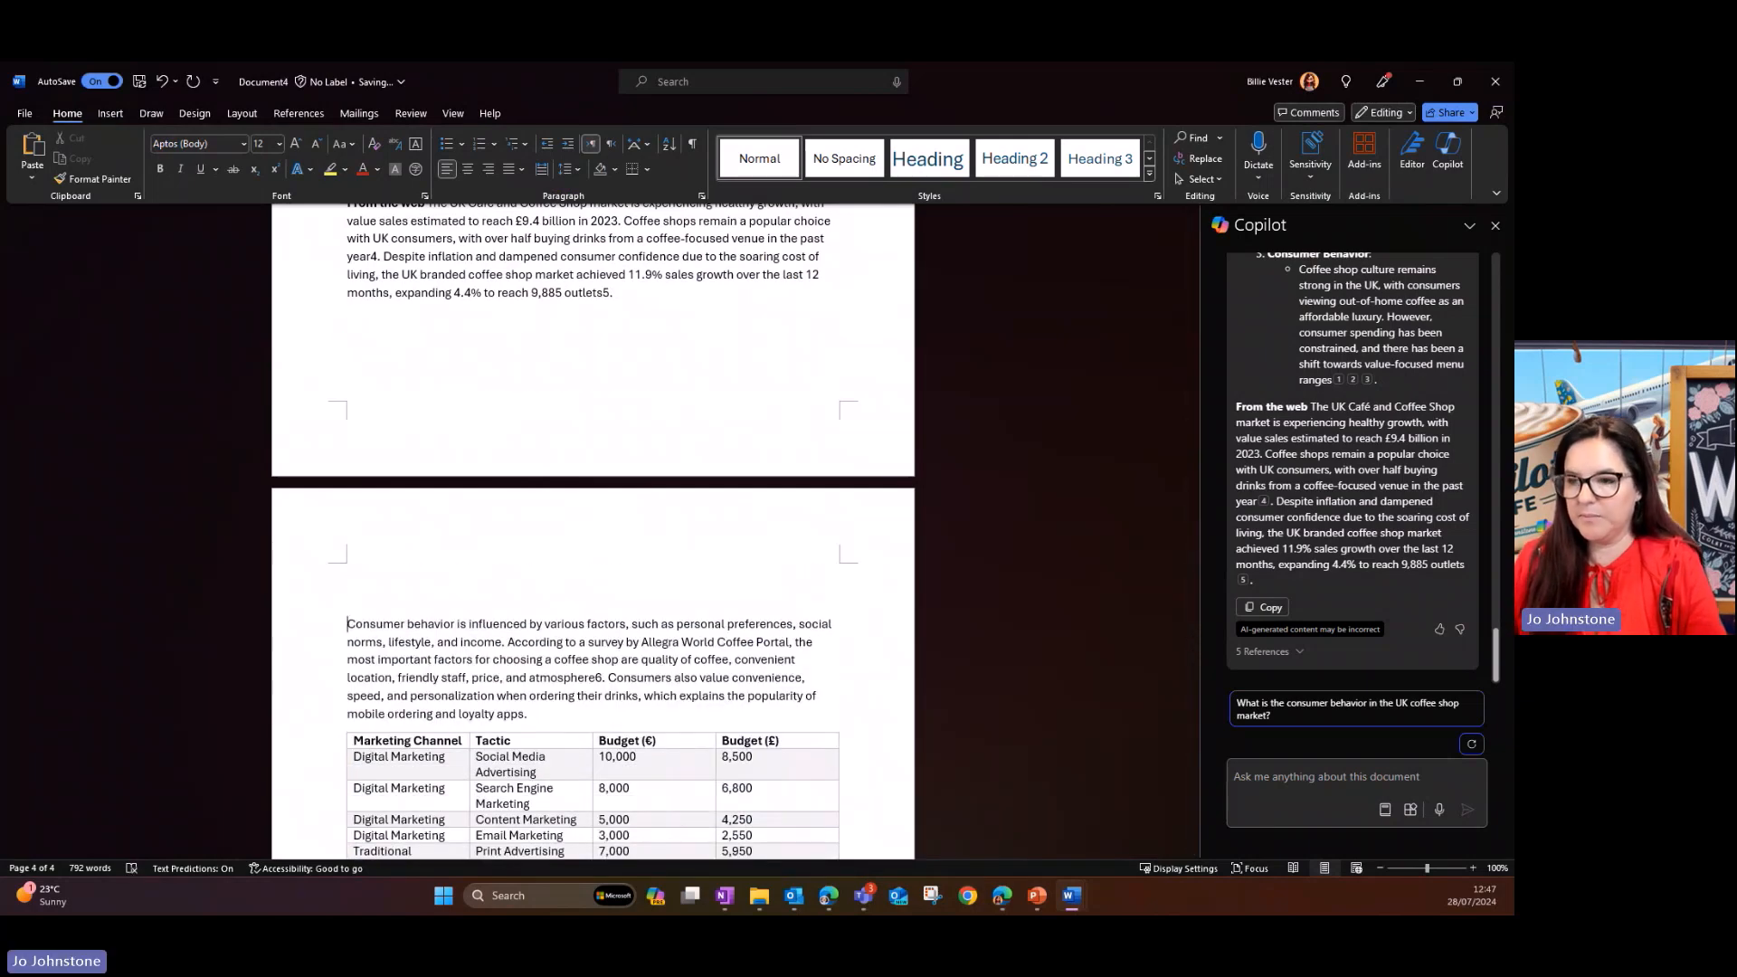
- Add the title "Budget Information" above the consumer behavior paragraph and format it as Heading 2
type("Budget Information")
key("Return")
key("shift+Up")
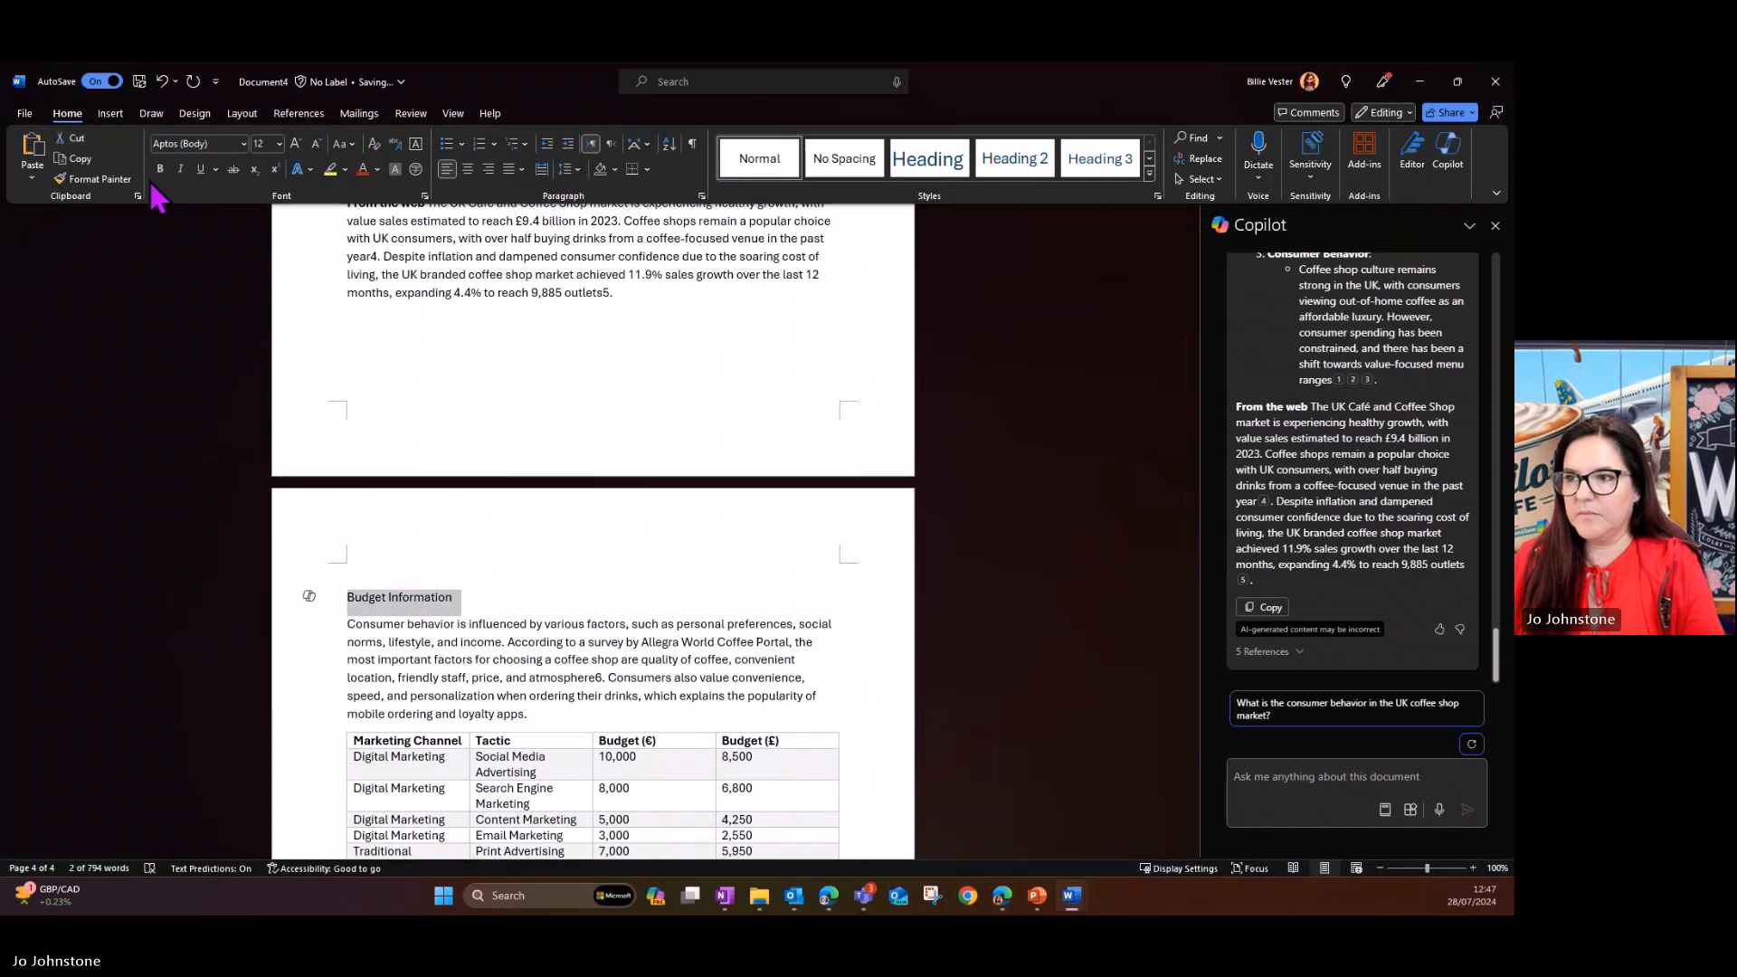
left_click(941, 163)
scroll(756, 609, "down", 5)
scroll(758, 612, "up", 3)
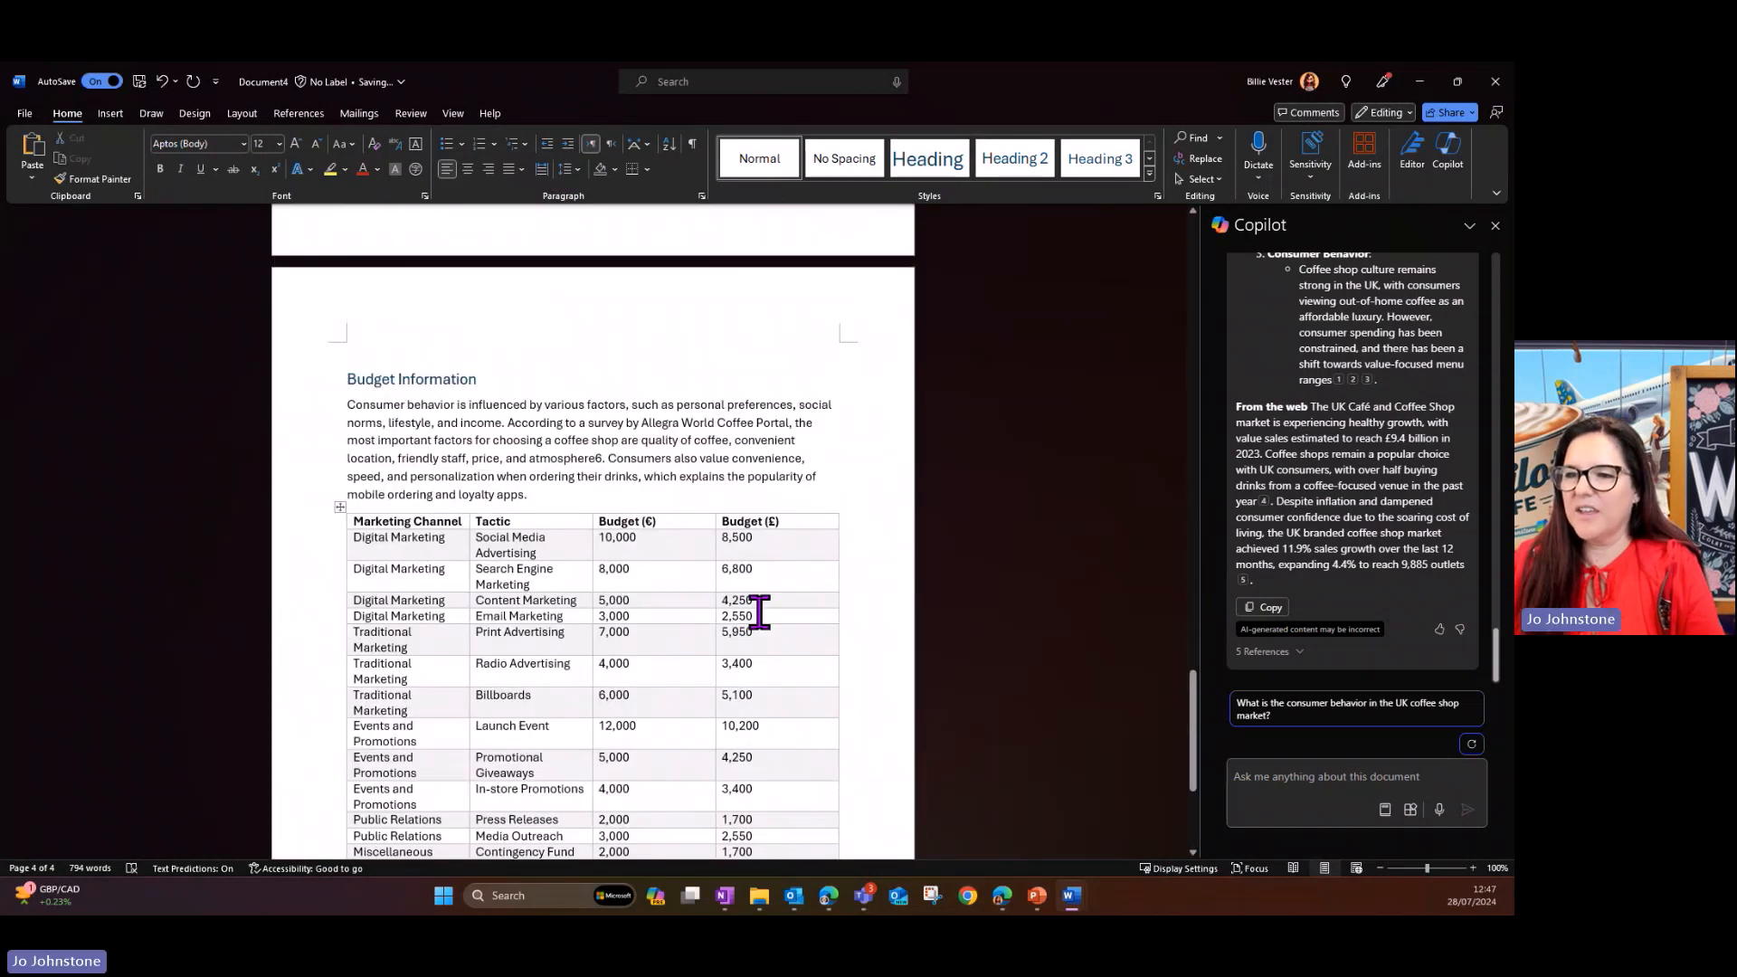
- Auto-rewrite the "Budget Information" heading with Copilot, compare the suggestions and replace it with "Financial Data"
scroll(760, 613, "up", 1)
left_click_drag(485, 455, 344, 458)
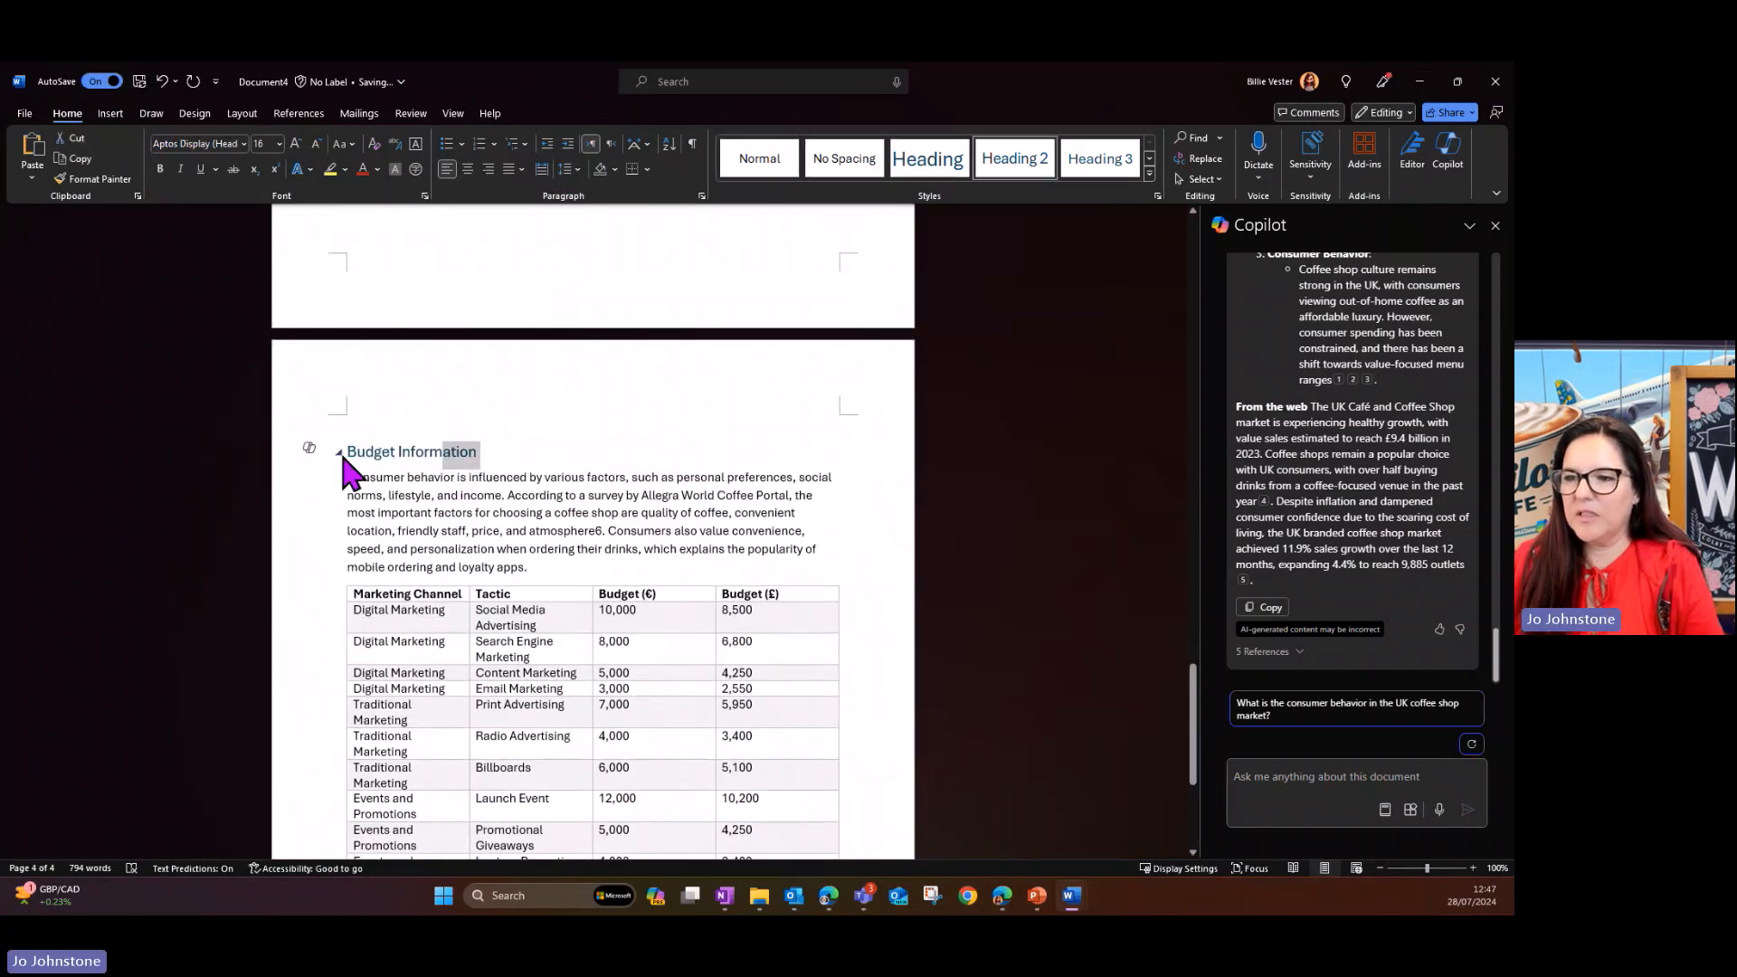
left_click(308, 447)
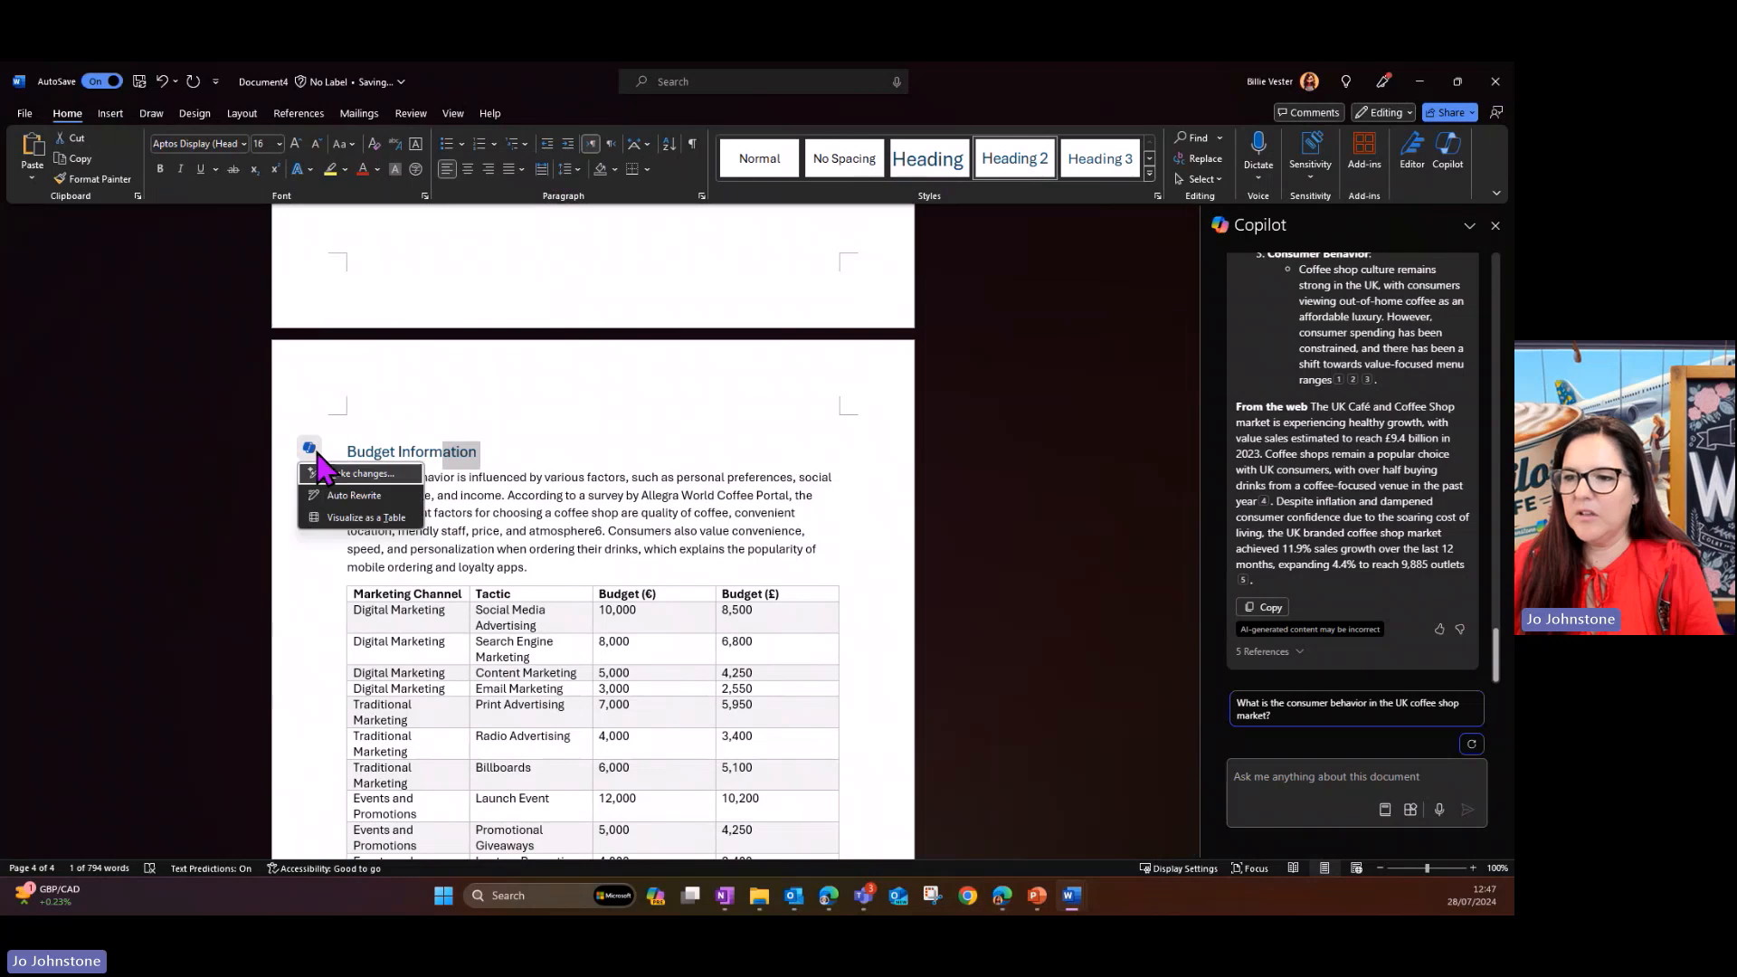
left_click(380, 497)
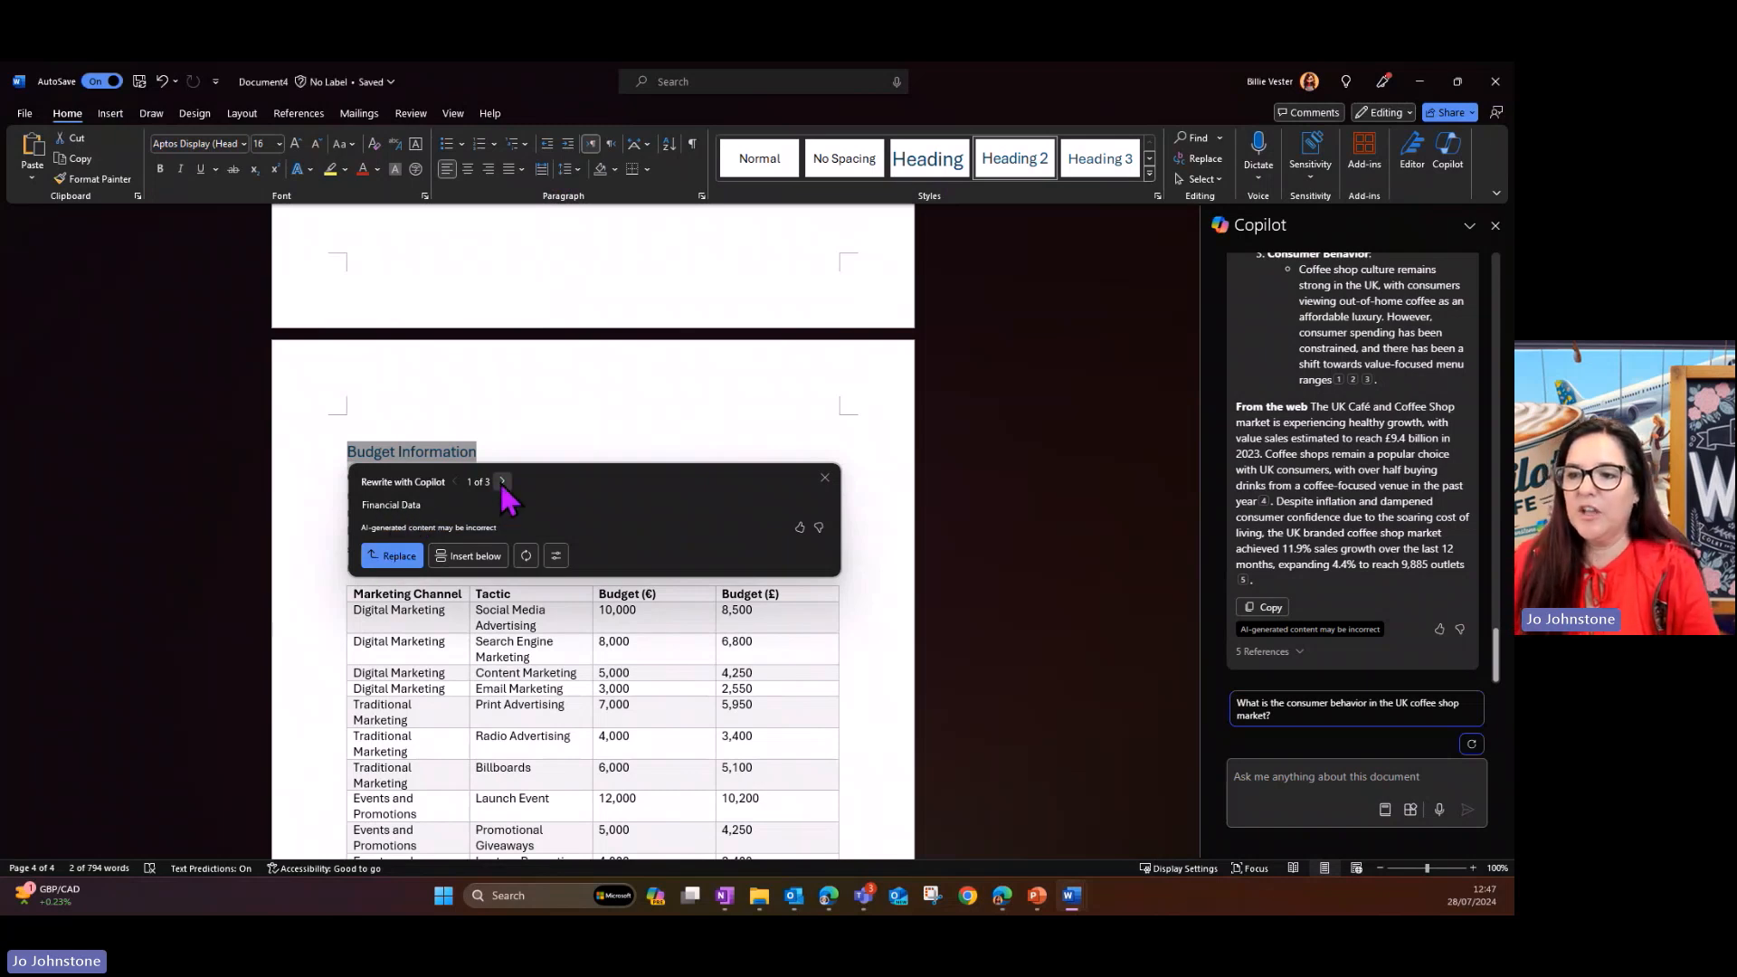
left_click(502, 482)
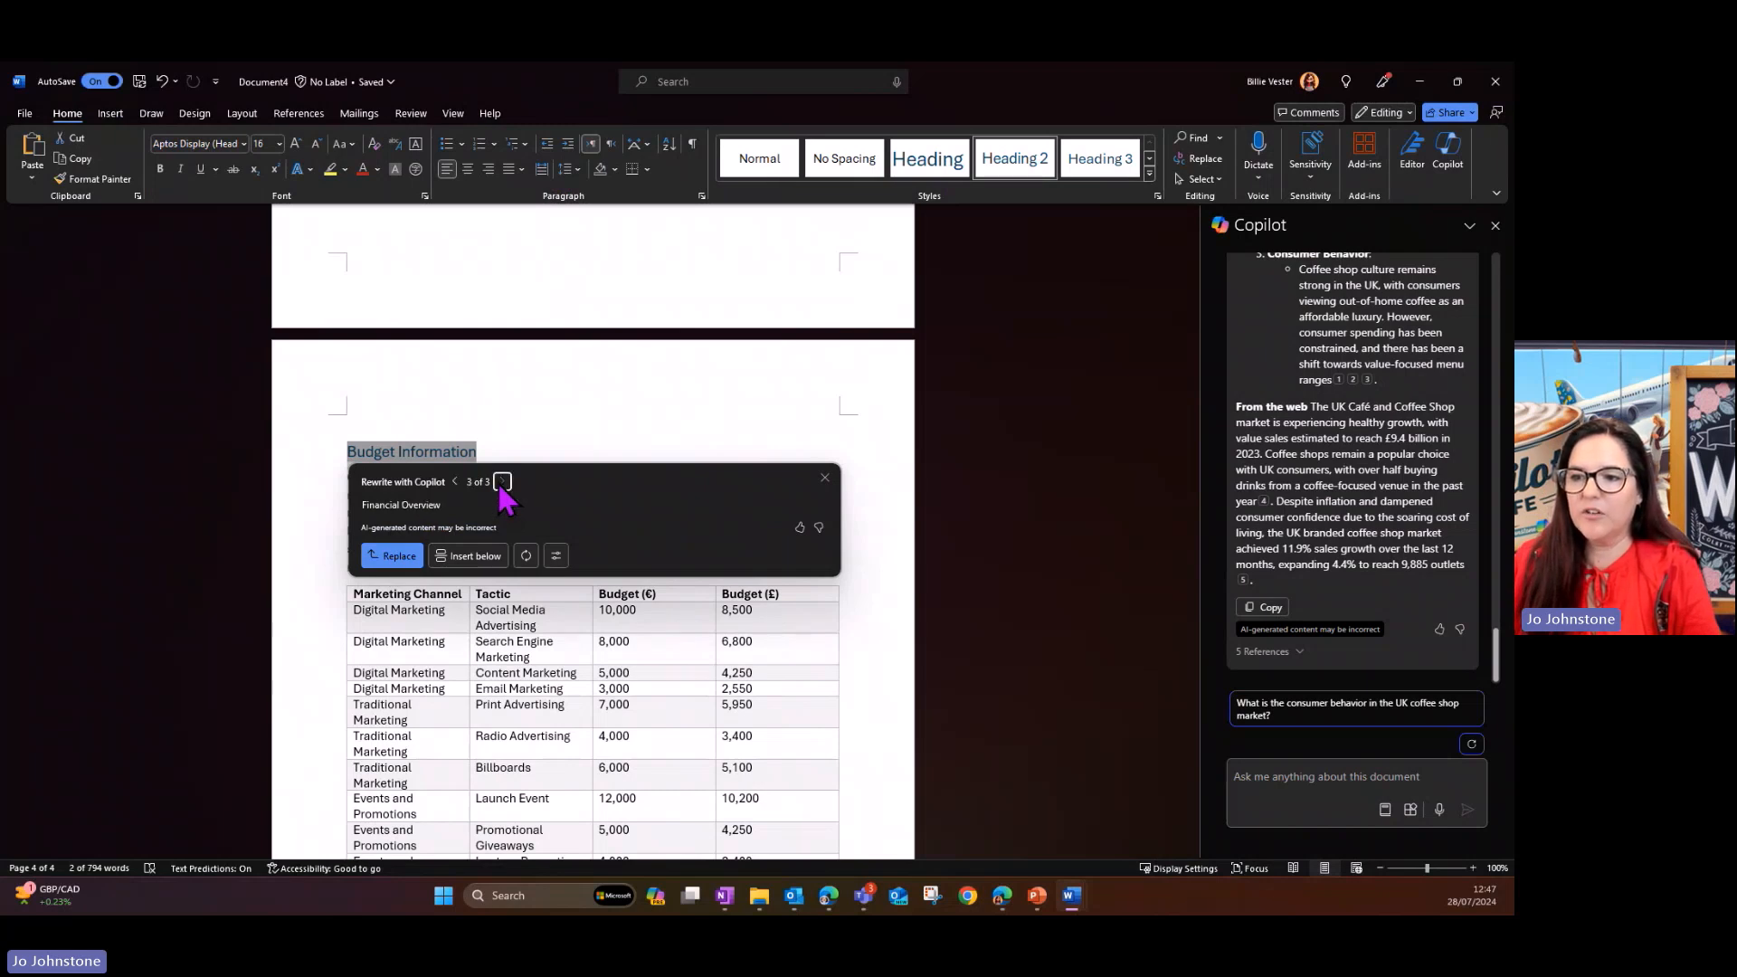
left_click(456, 482)
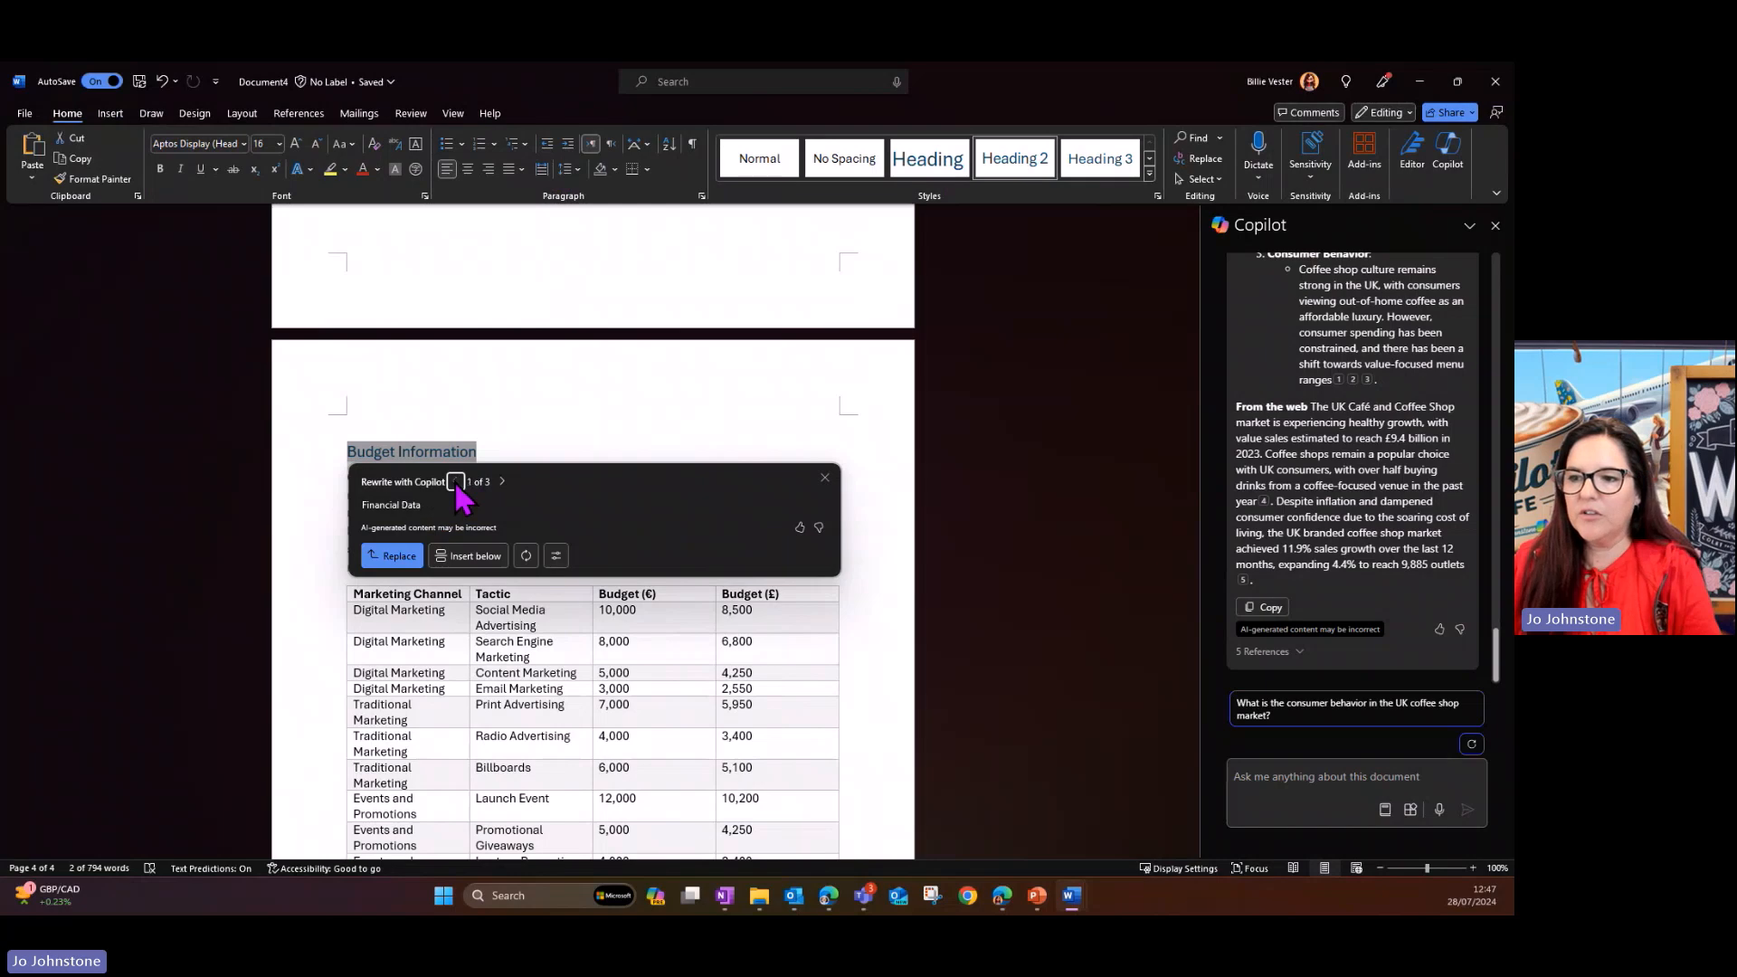
left_click(391, 555)
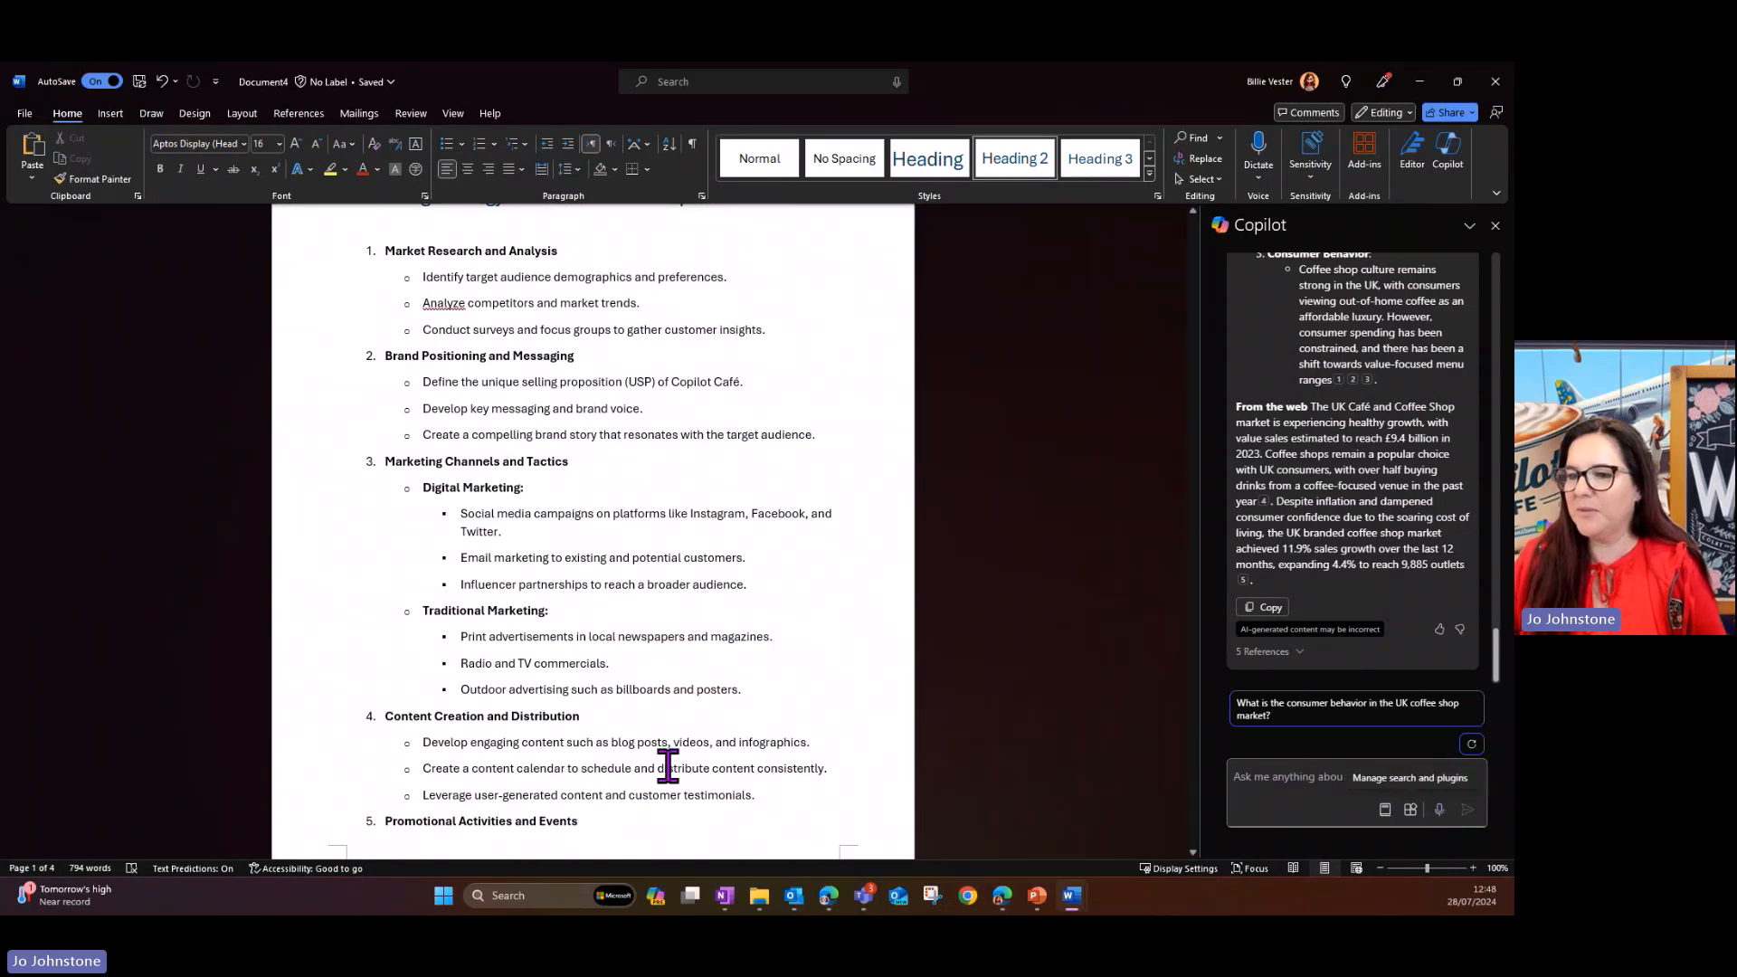
- Ask Copilot to "Create 10 FAQs that colleagues will likely ask about this strategy"
scroll(529, 442, "down", 3)
scroll(531, 439, "up", 3)
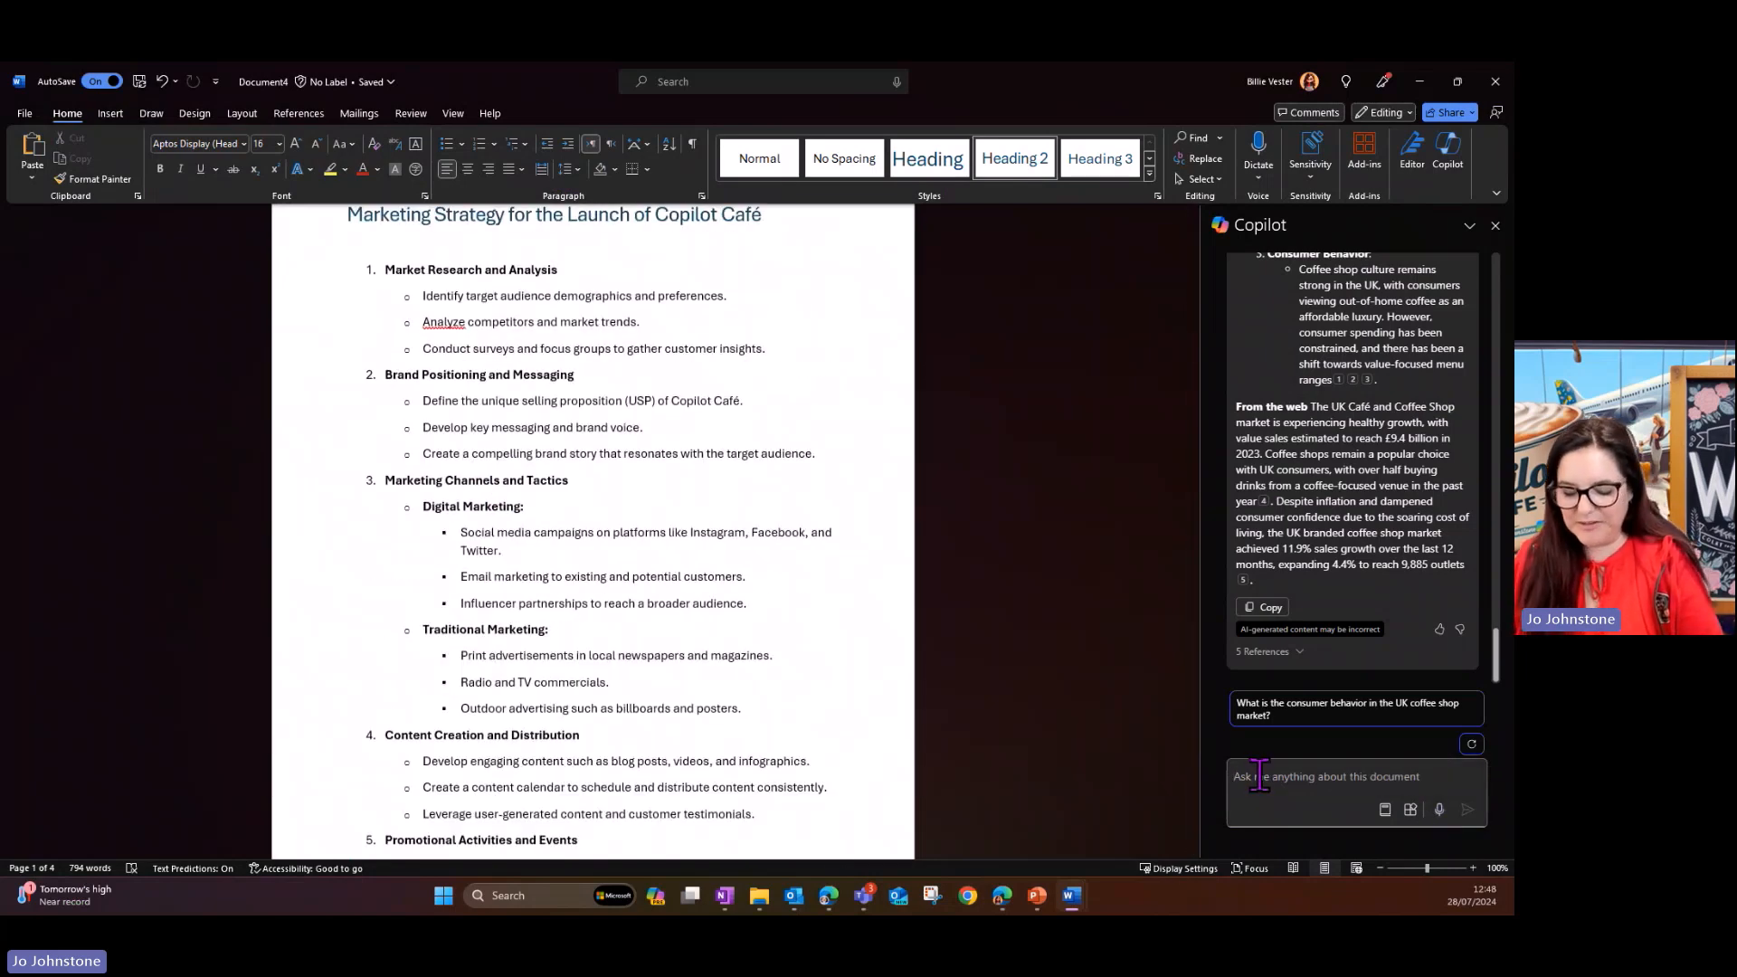
type("Create 10 FAQs that colleagues will likely ask about this strategy")
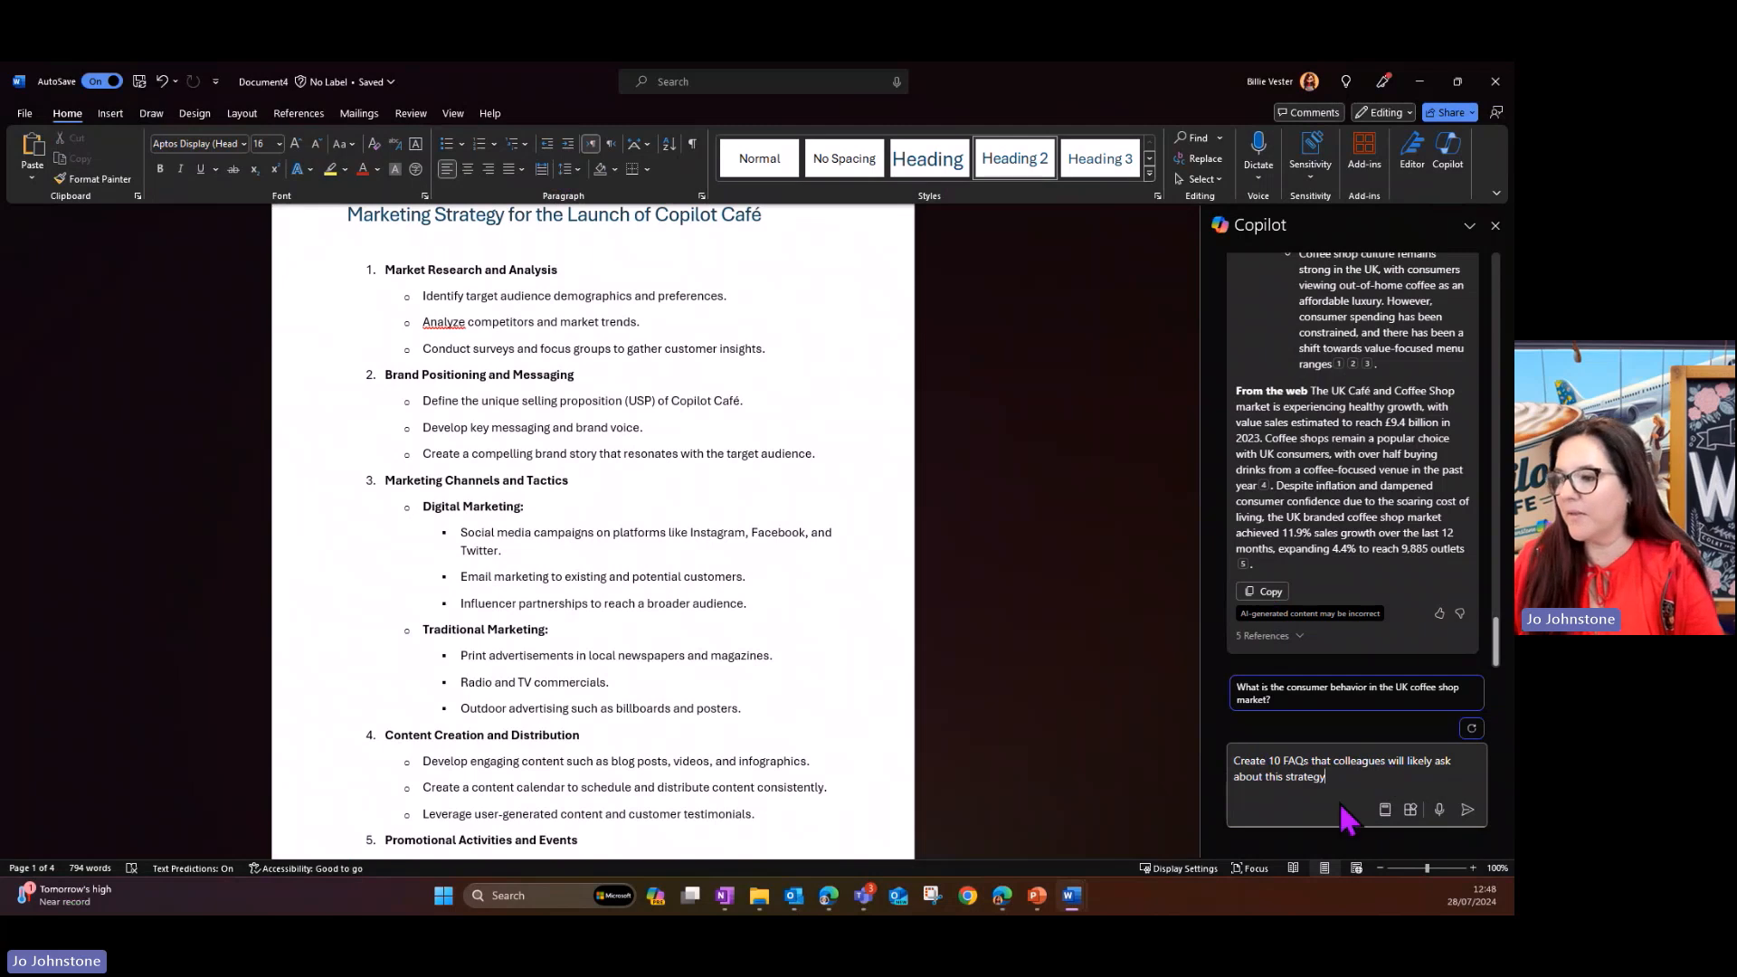
left_click(1468, 810)
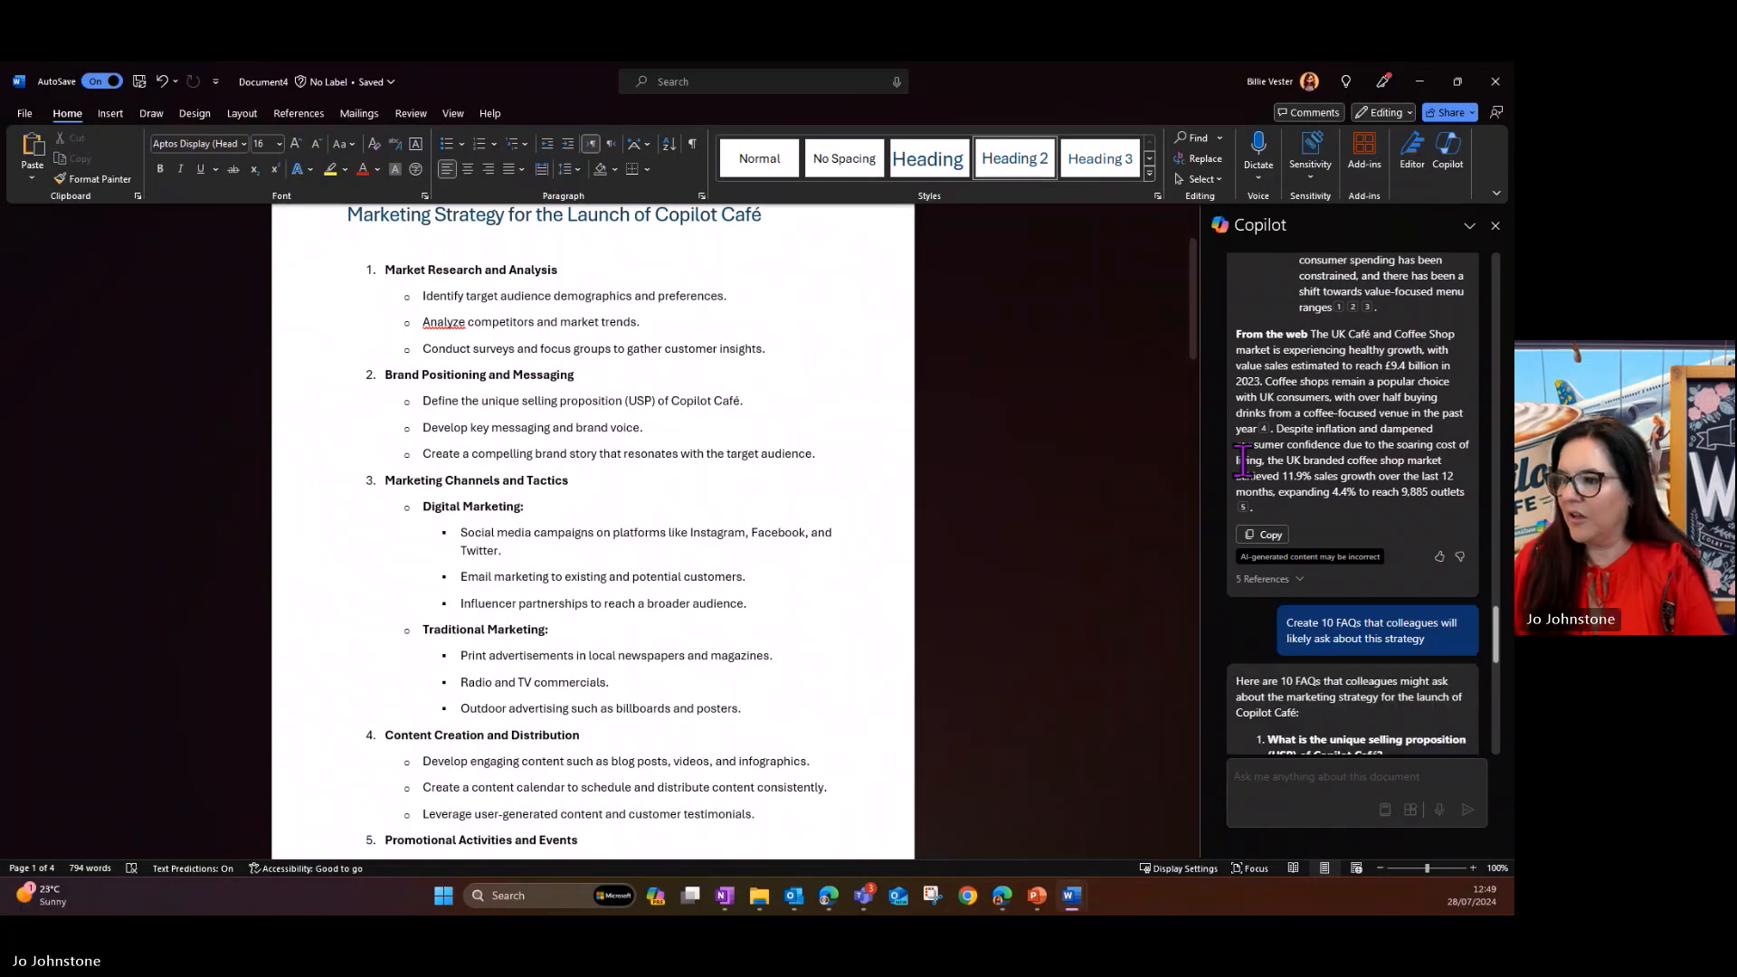
- Review Copilot's FAQ answer, copy it and paste it below the budget table at the end of the document
scroll(1251, 493, "up", 3)
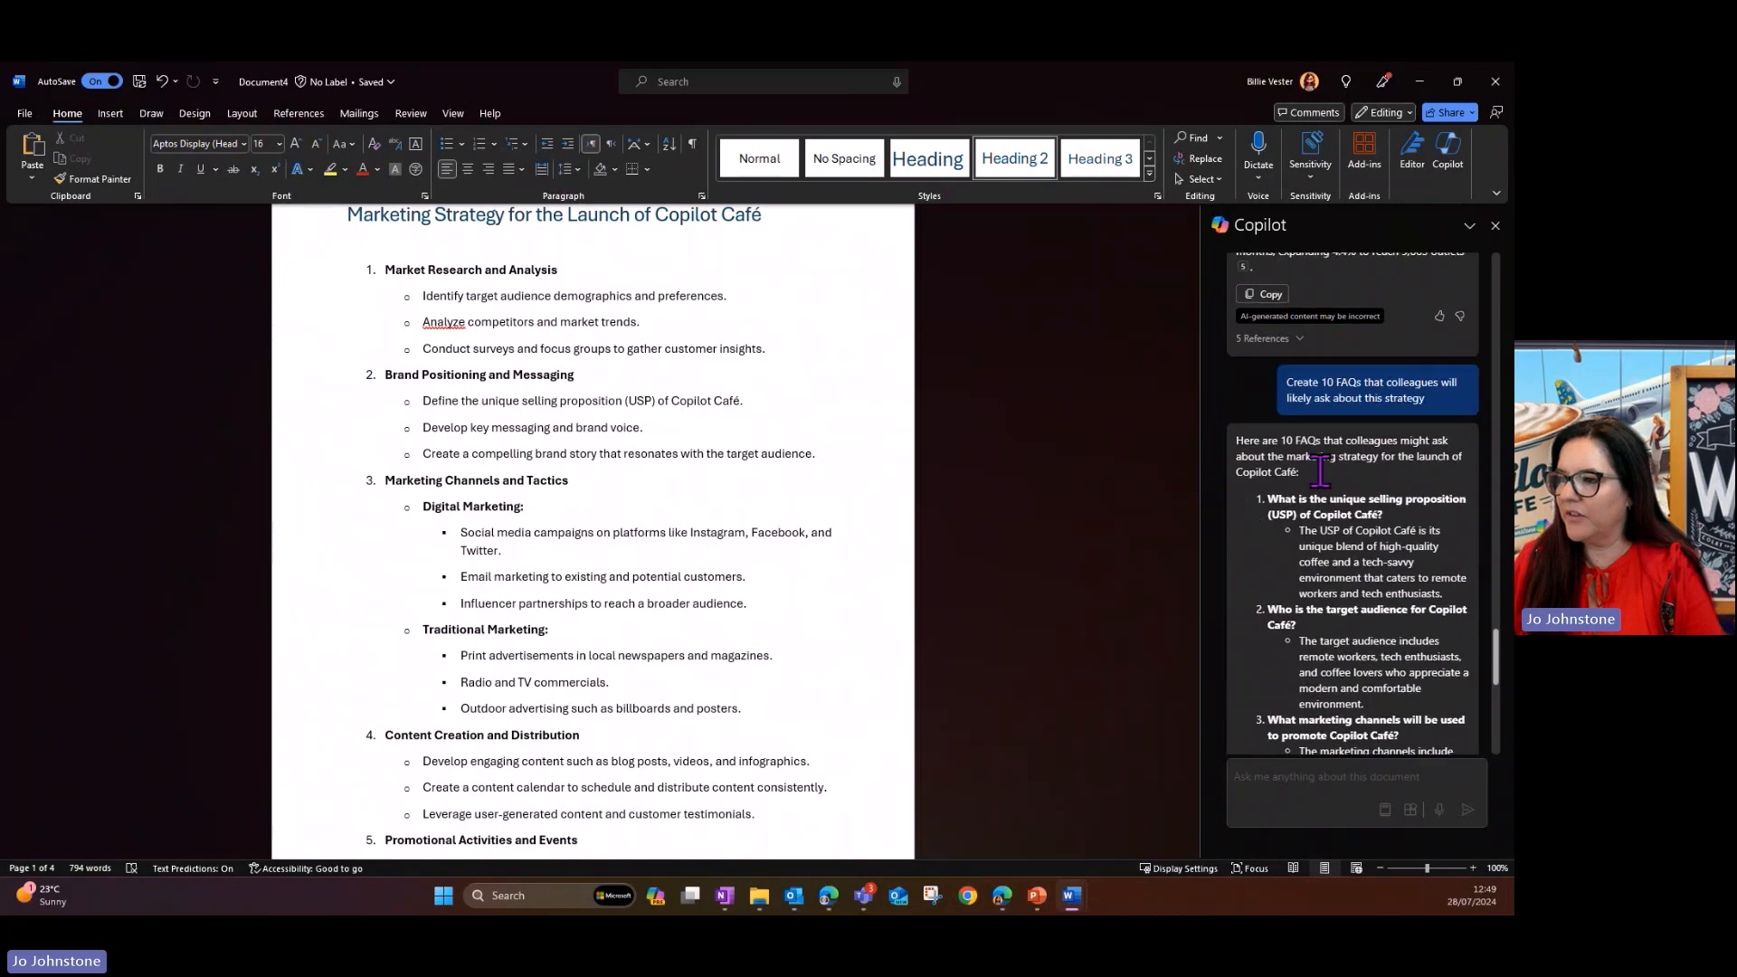
scroll(1399, 467, "down", 7)
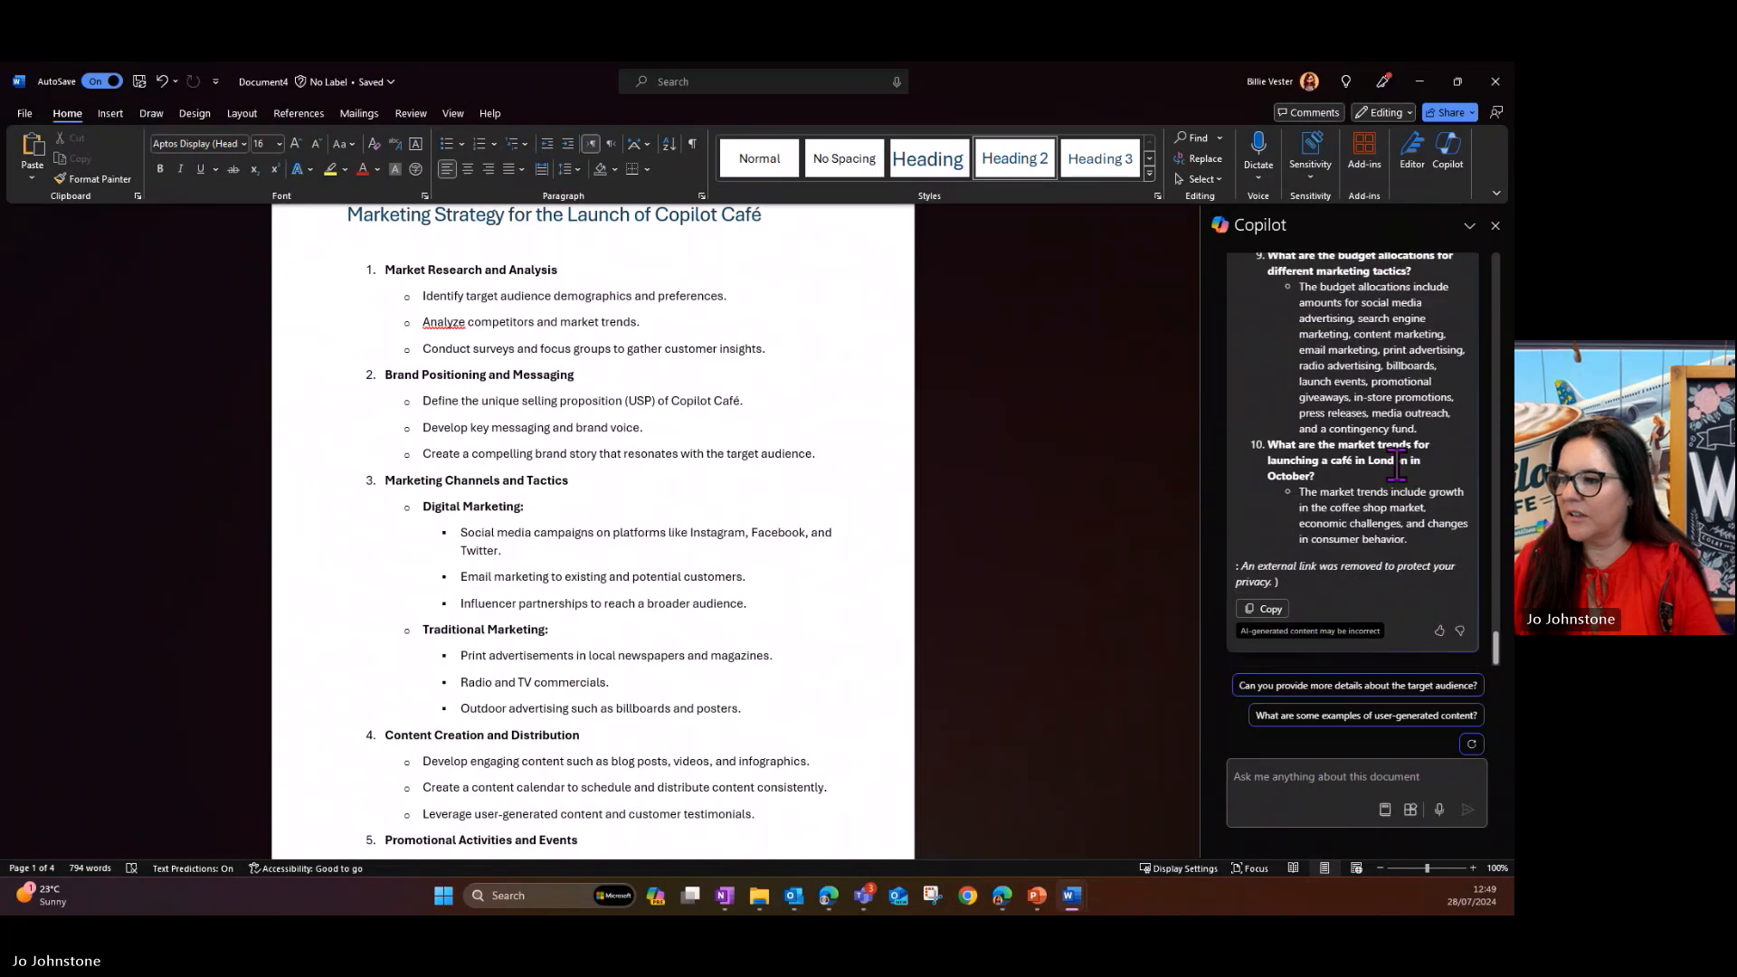
left_click(1269, 610)
scroll(500, 572, "down", 20)
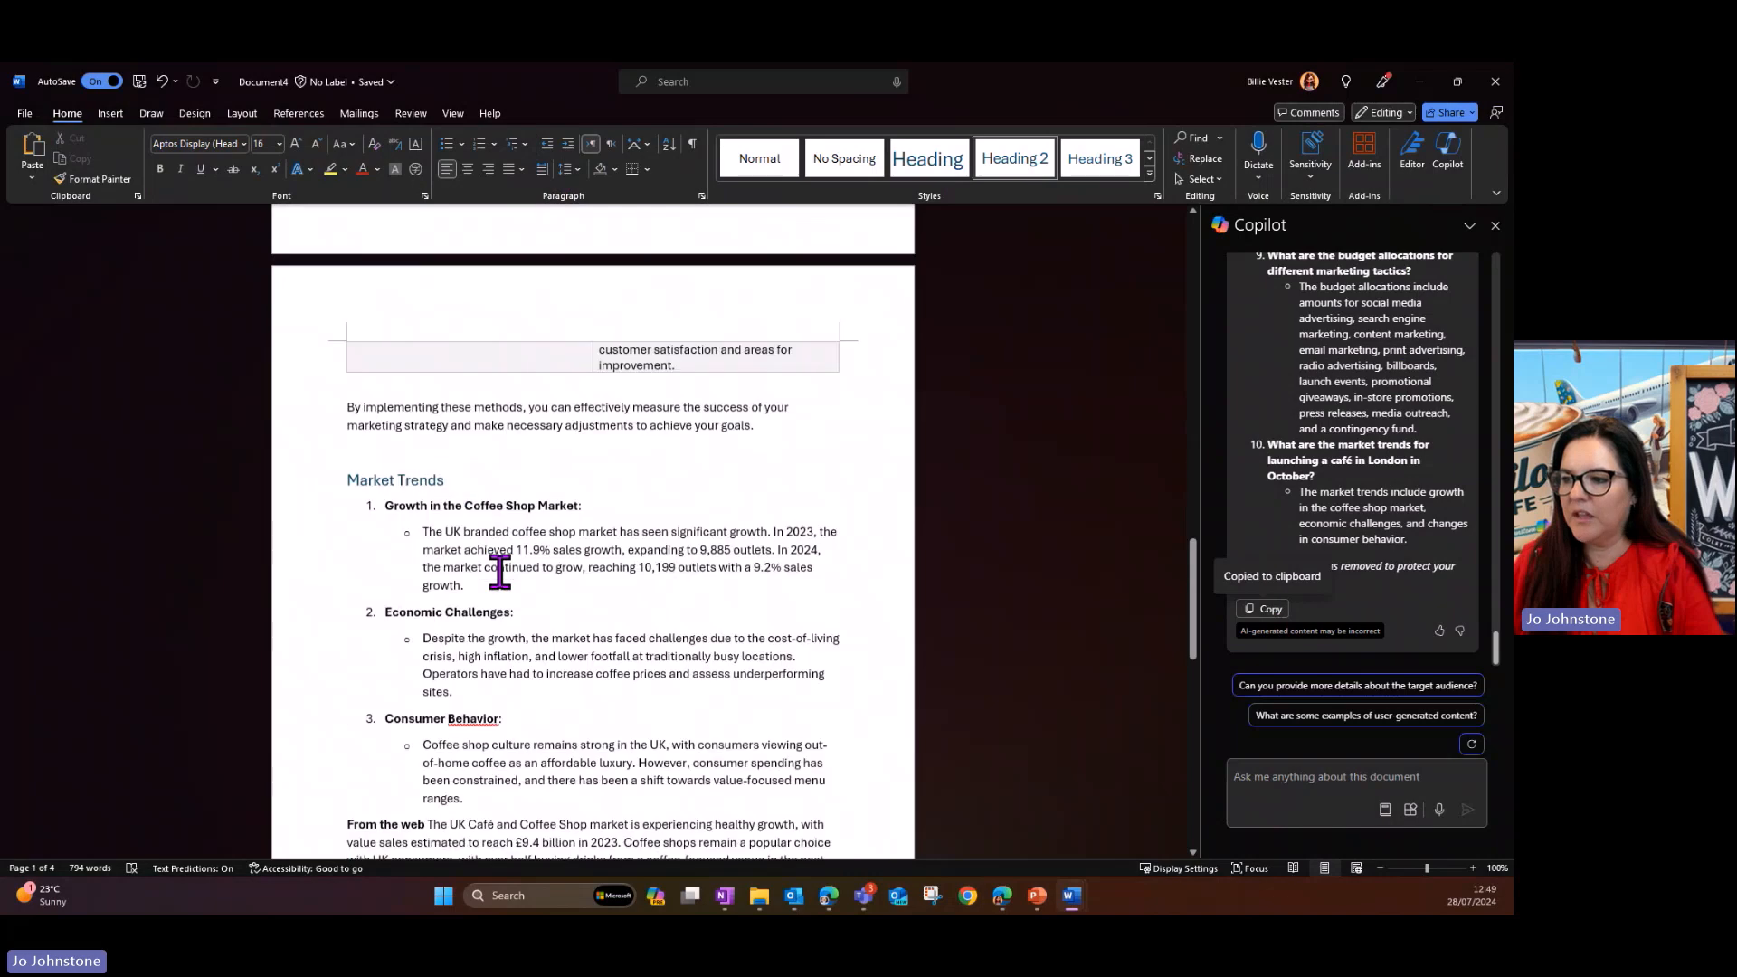
scroll(498, 571, "down", 6)
left_click(398, 679)
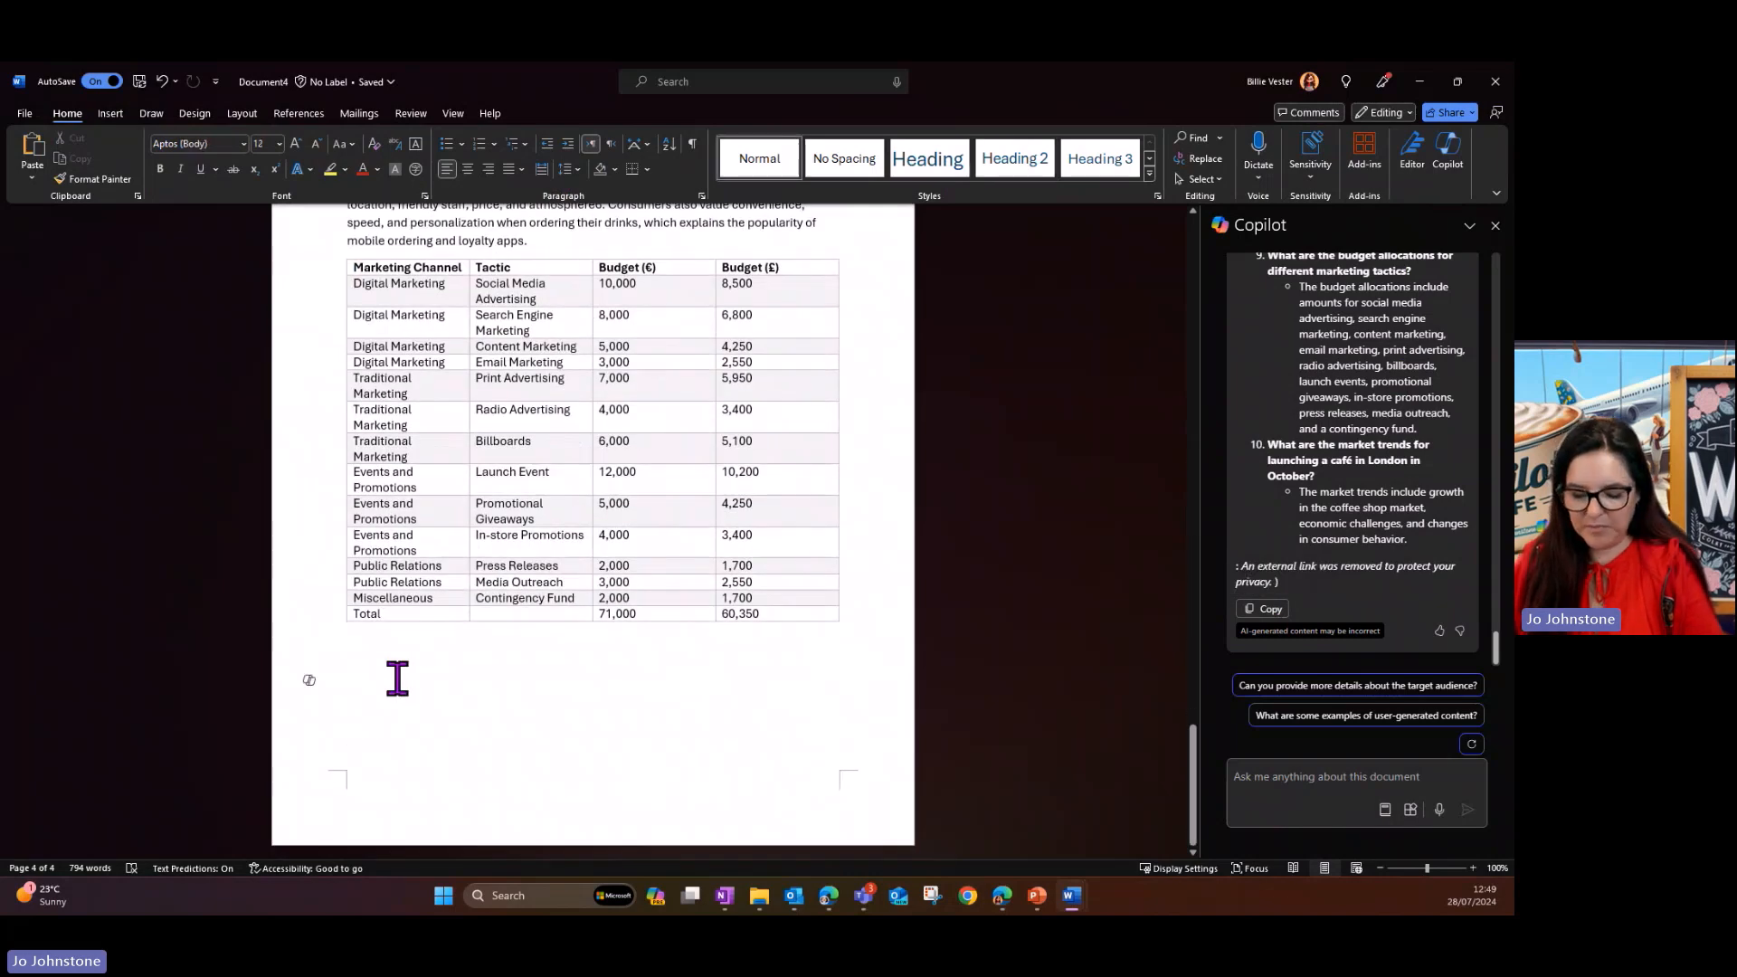
key("ctrl+v")
- Move the pasted FAQ section to the start of a new page after the budget table
scroll(398, 679, "up", 5)
scroll(398, 679, "up", 6)
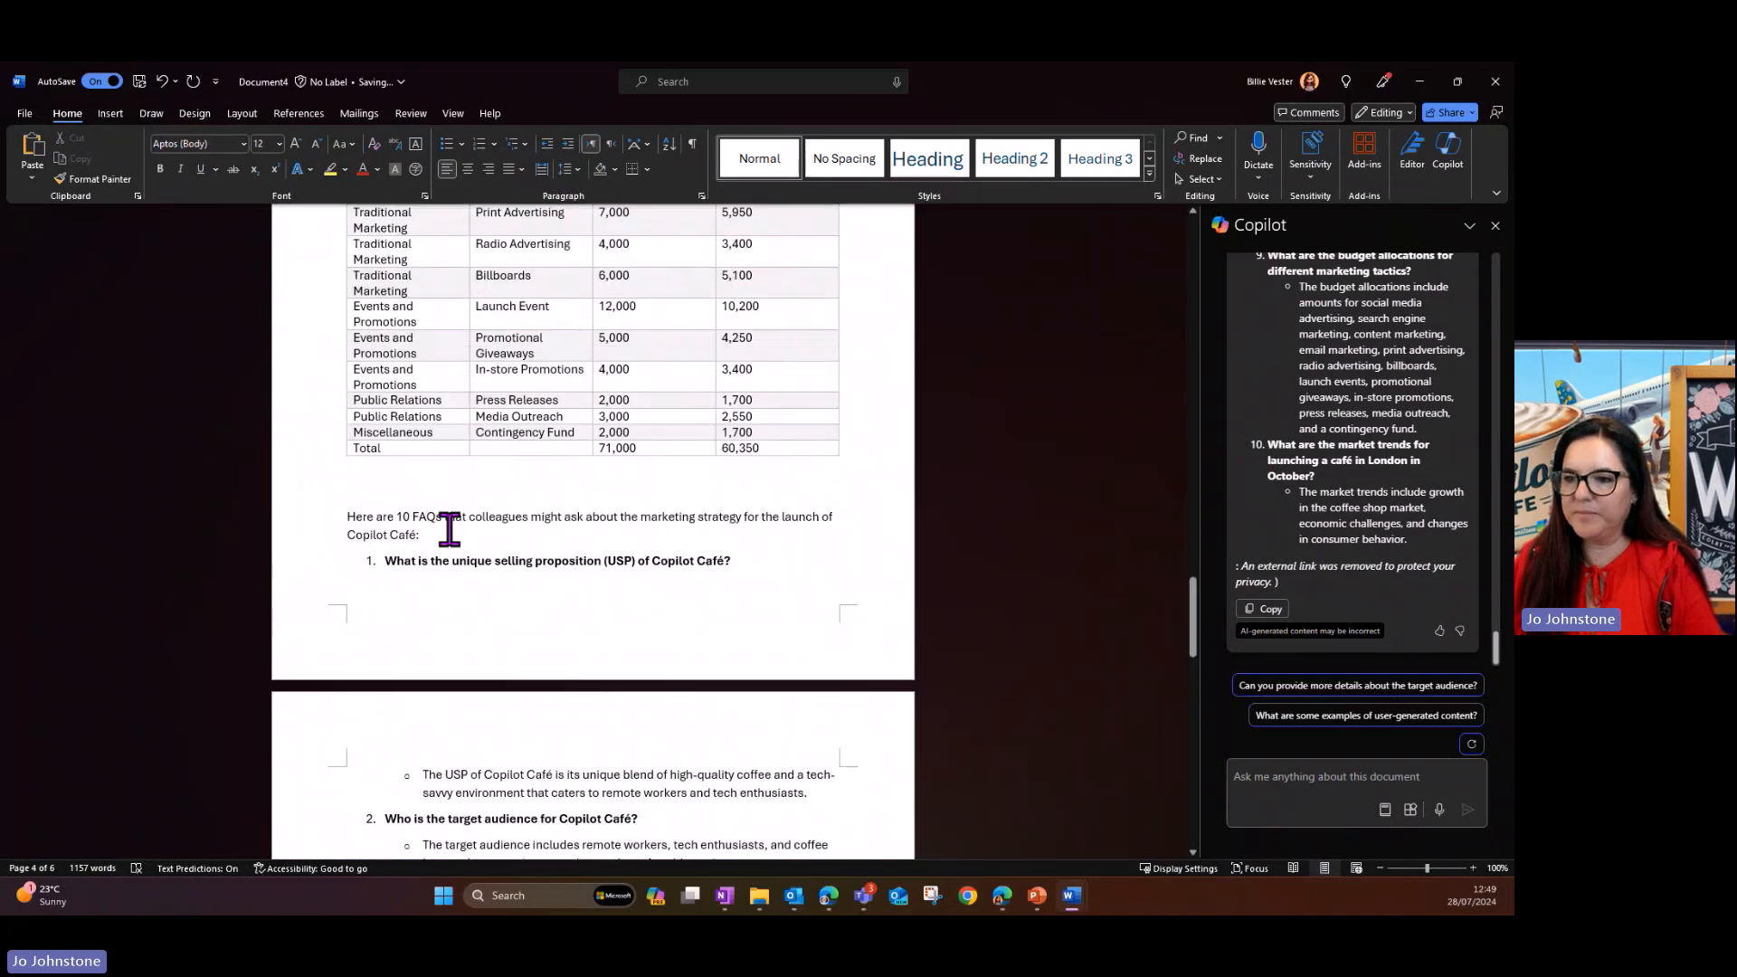
left_click(347, 516)
key("ctrl+Return")
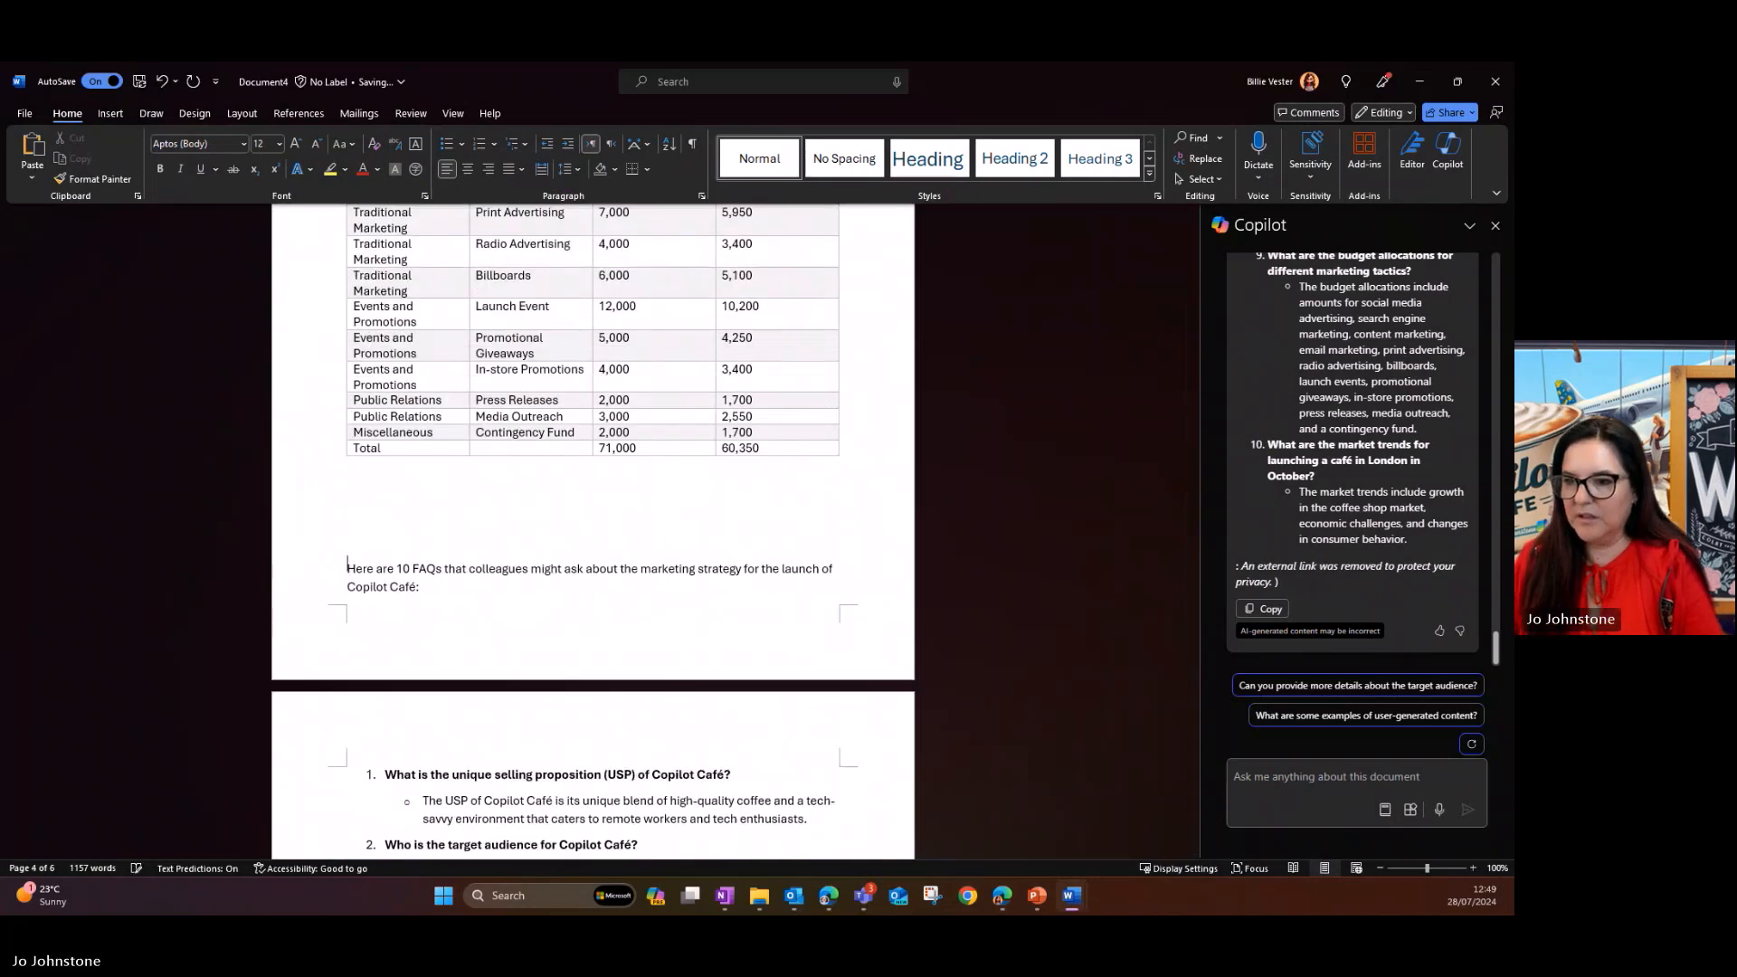
key("BackSpace")
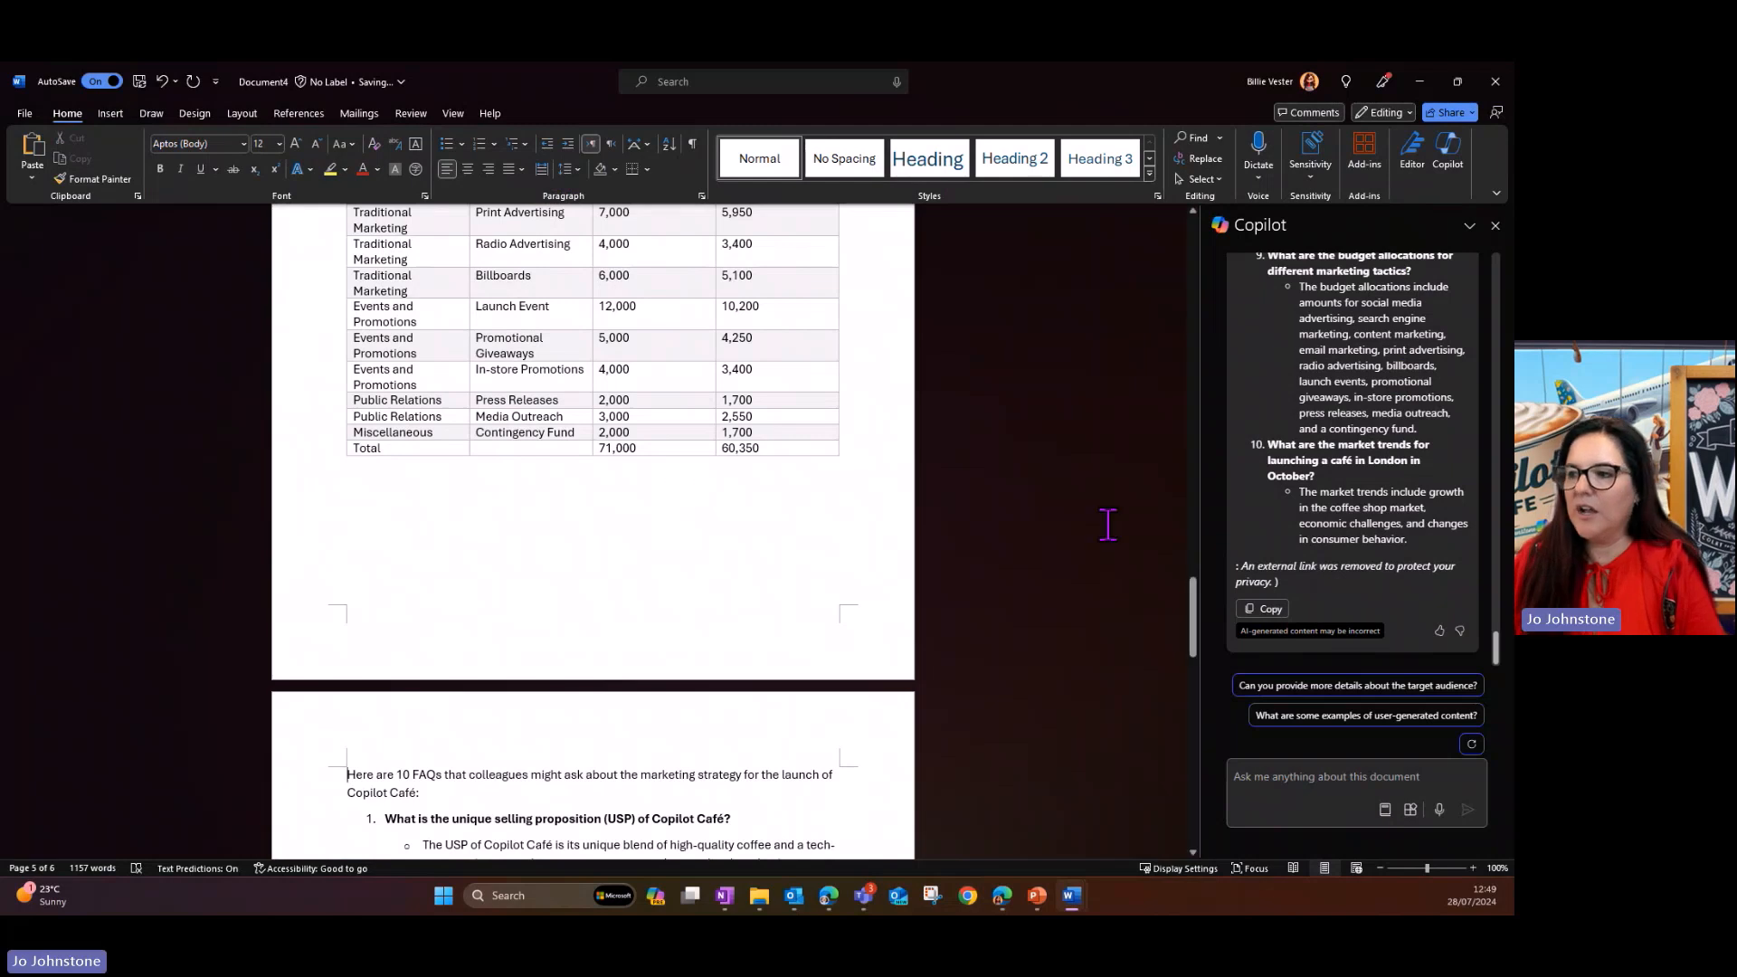
- Have Copilot "Create a one paragraph summary of this document" and paste it beneath the main title under the label "Summary"
key("alt+Tab")
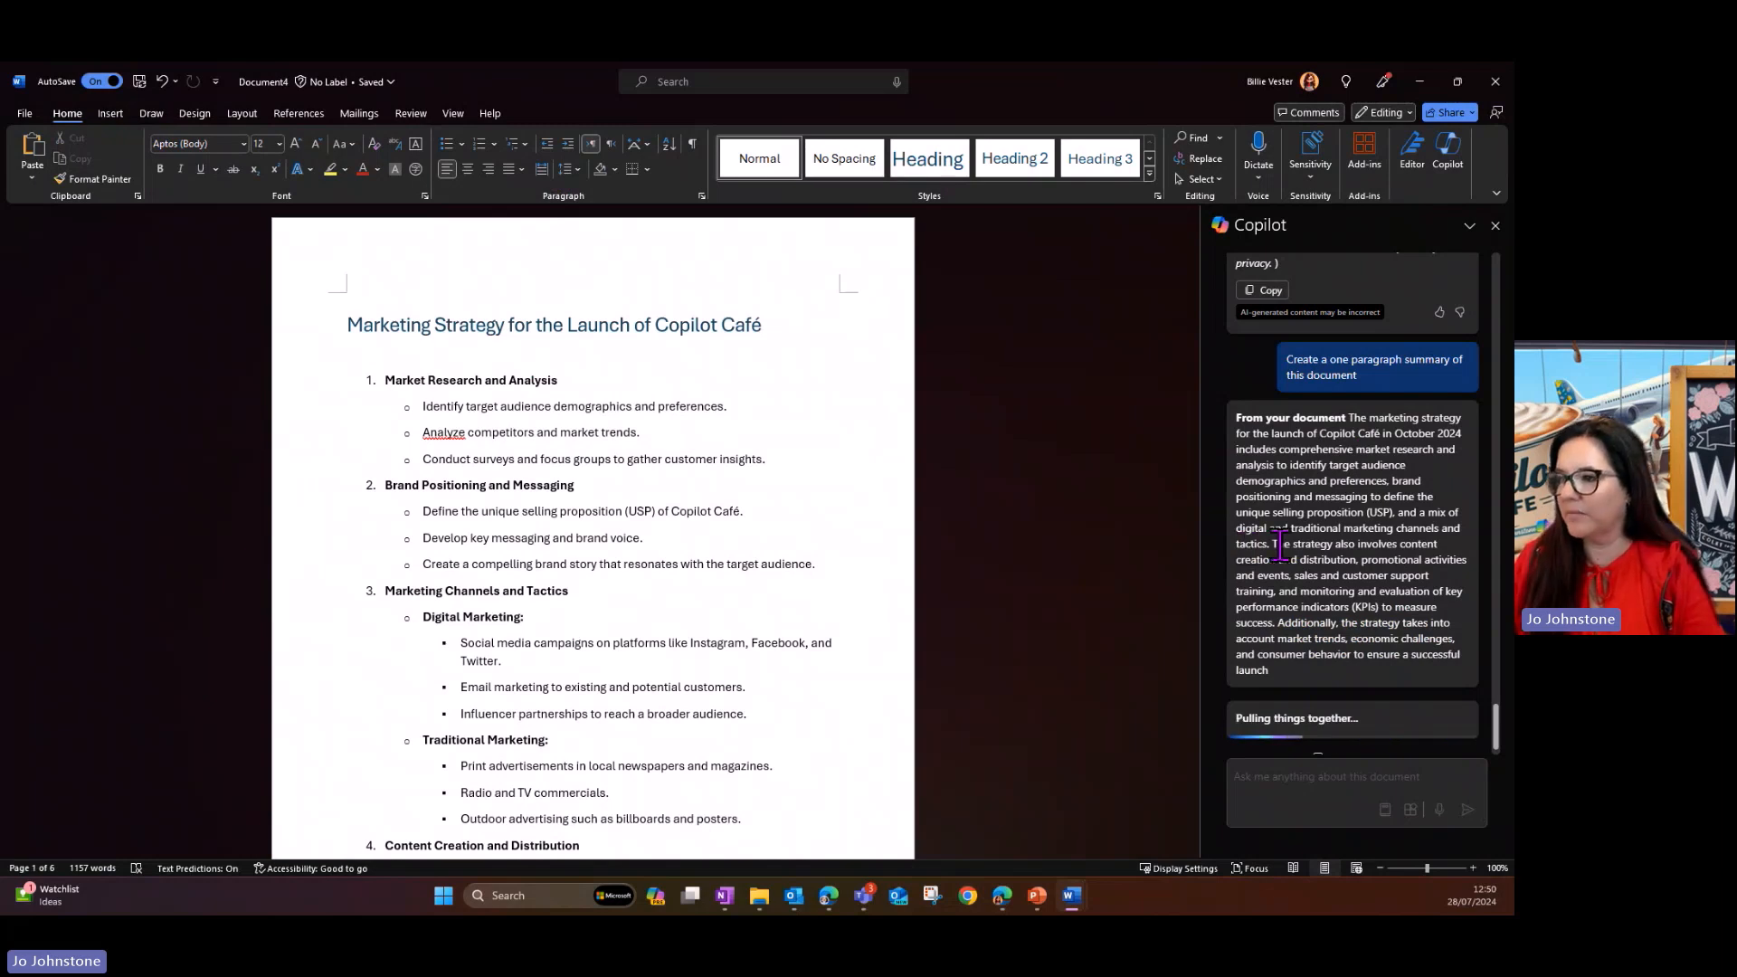
left_click(1265, 641)
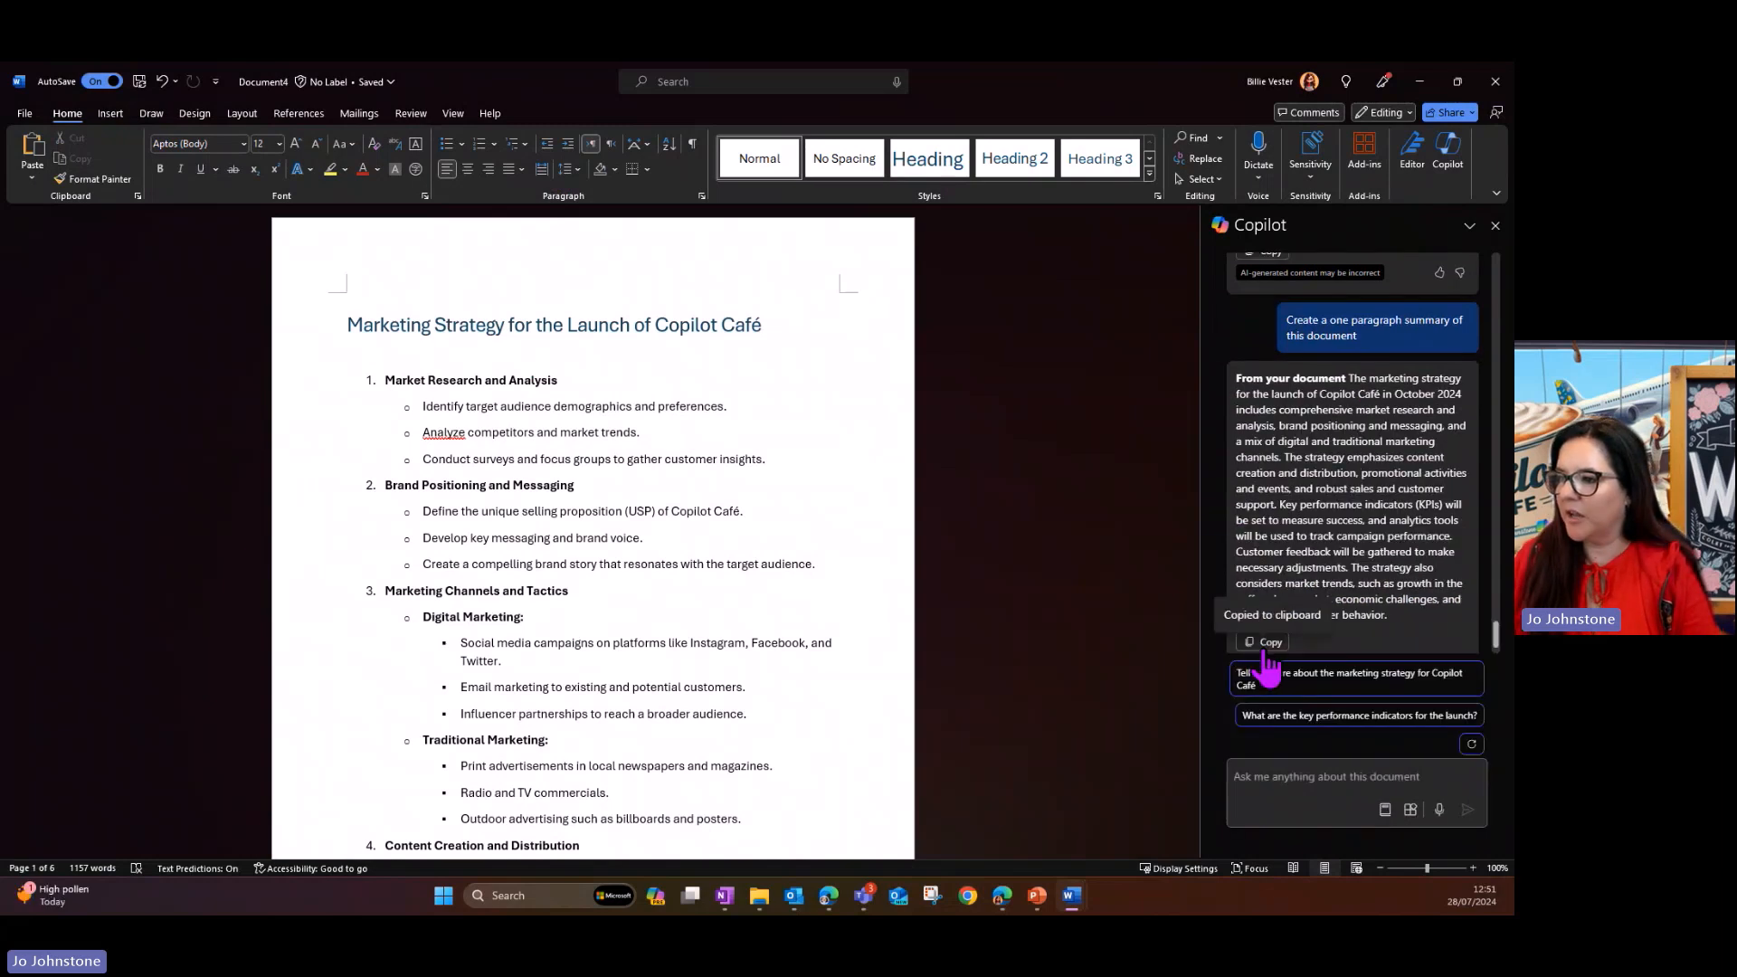
left_click(389, 359)
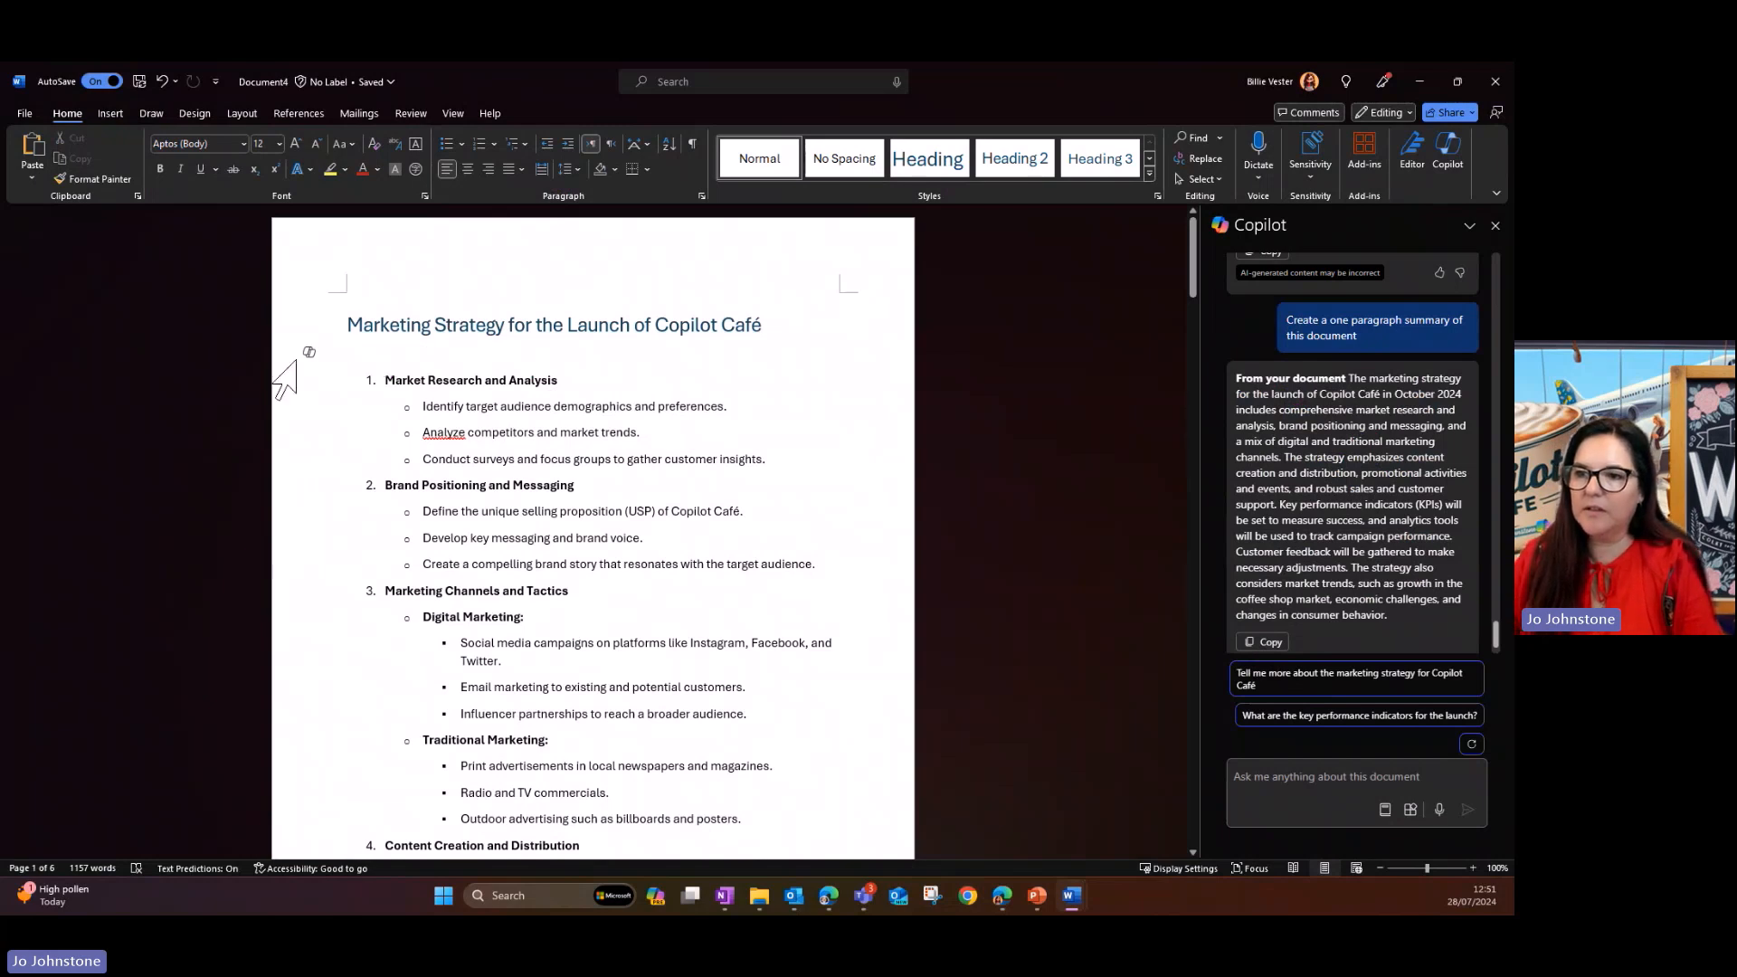
type("Su")
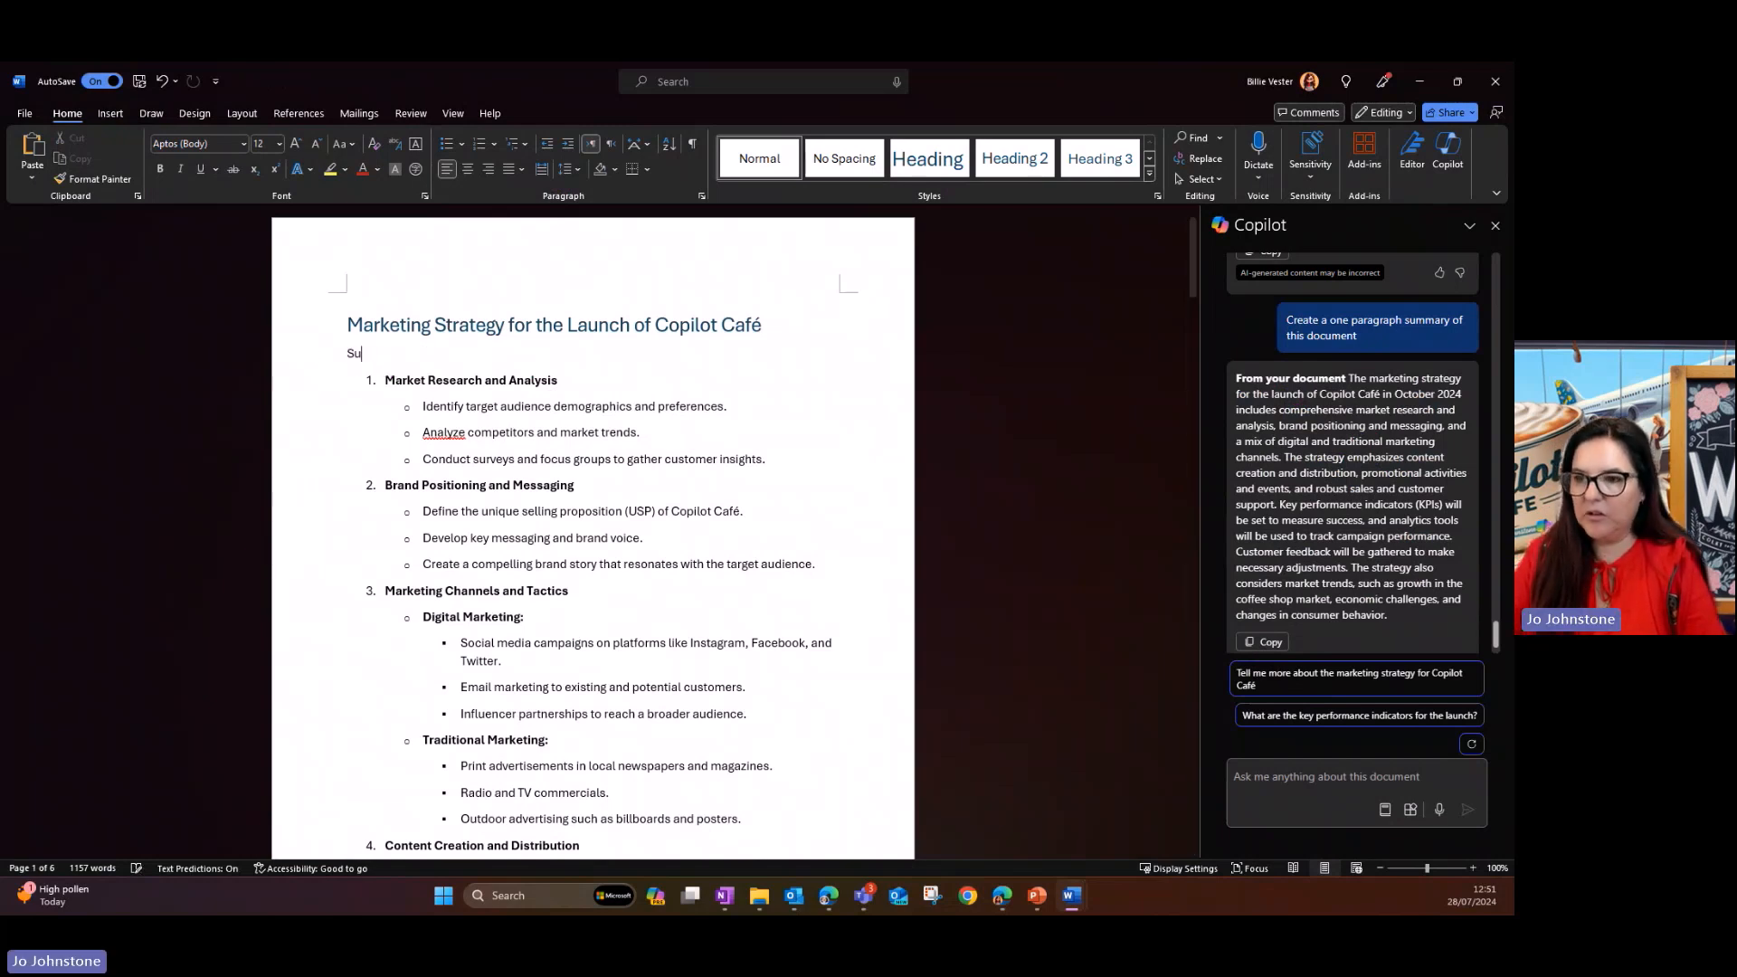
type("mmary")
key("Return")
key("Return")
key("ctrl+v")
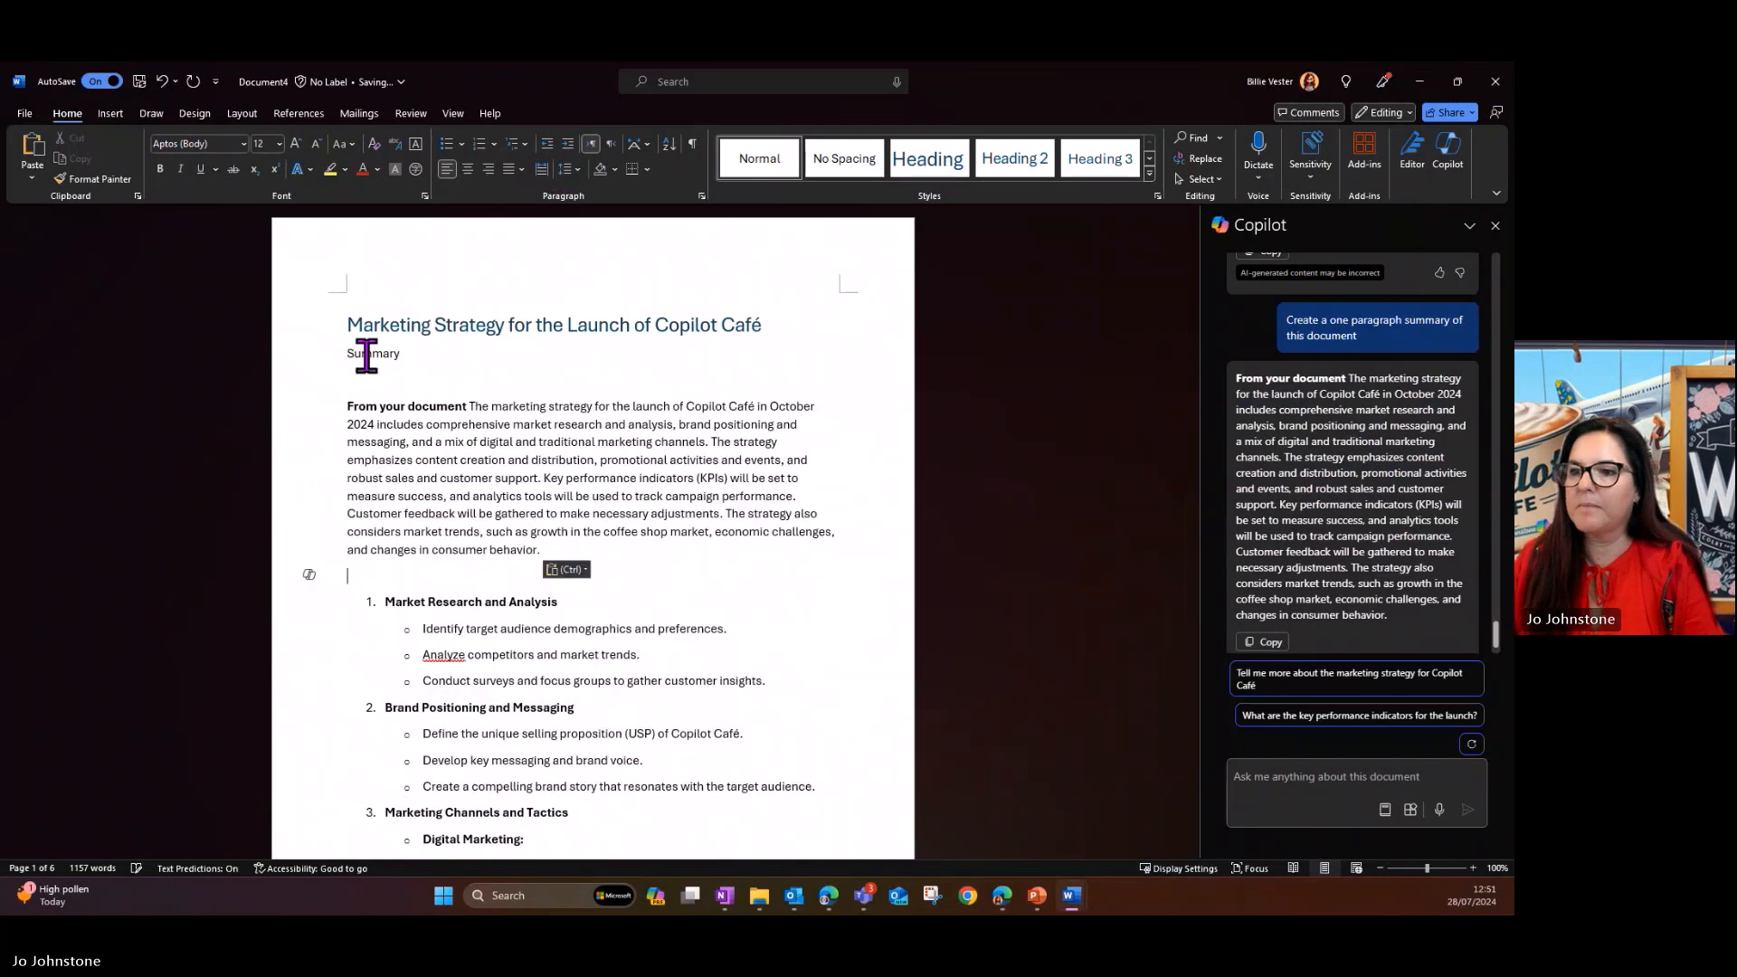
- Delete the words "From your document" and the blank line above the pasted summary paragraph
left_click_drag(469, 406, 342, 405)
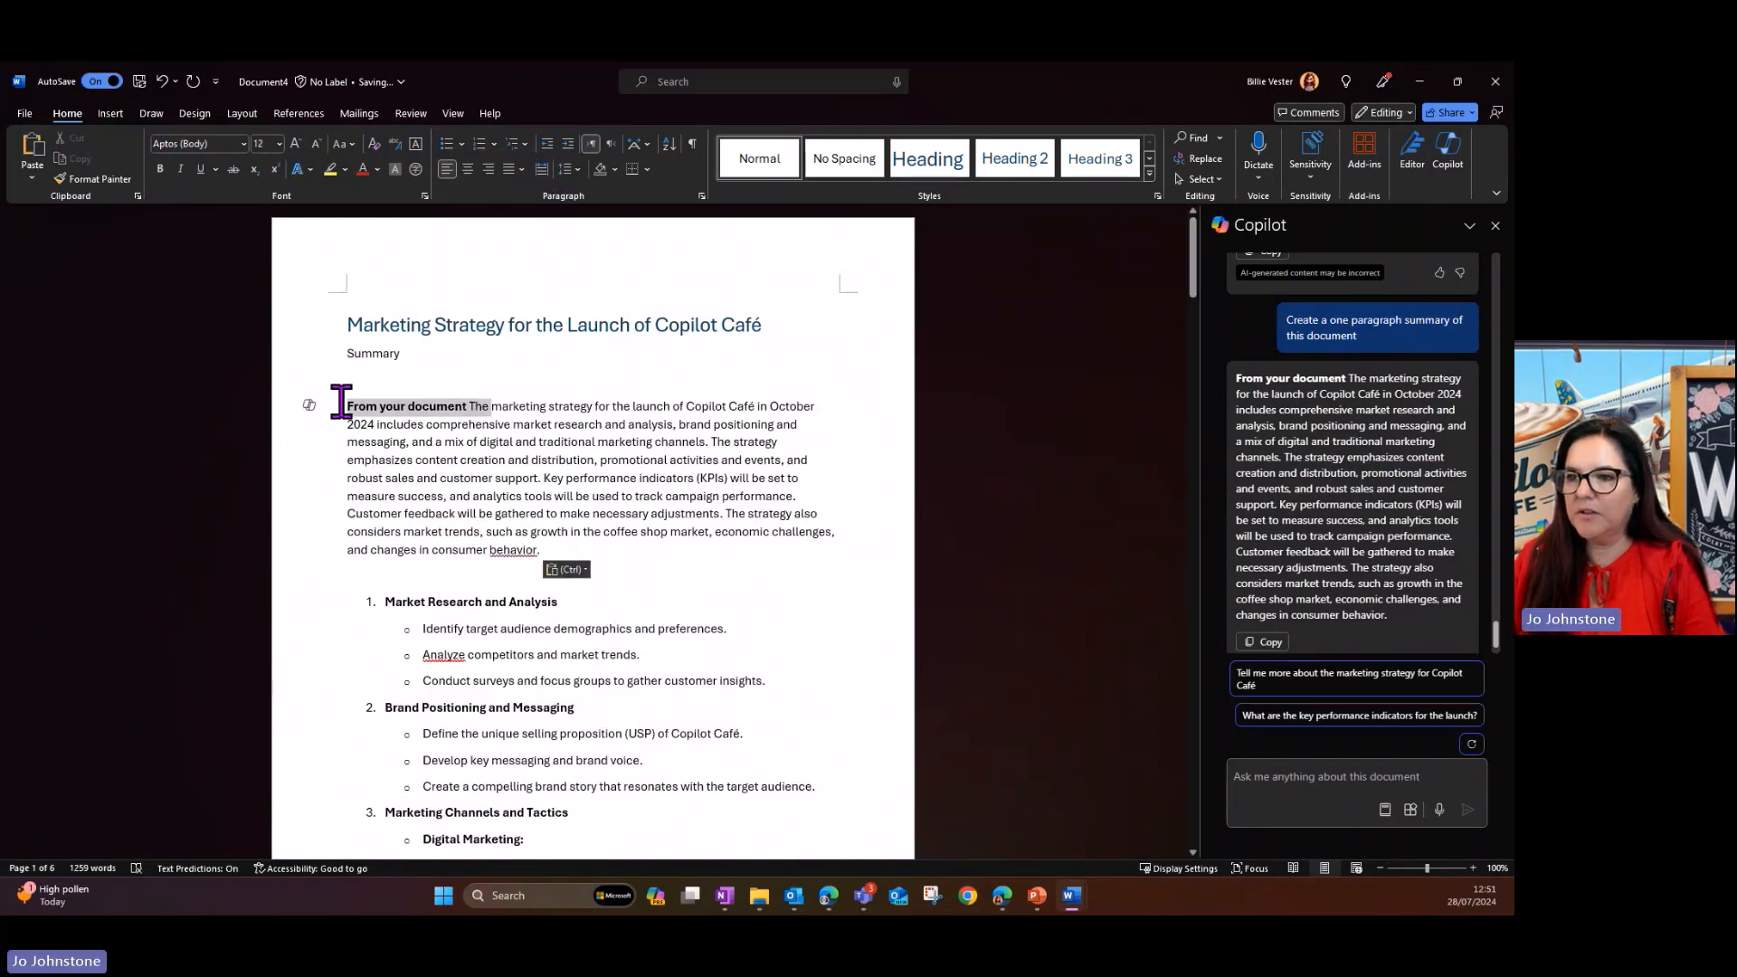
left_click(449, 406)
left_click_drag(469, 406, 282, 404)
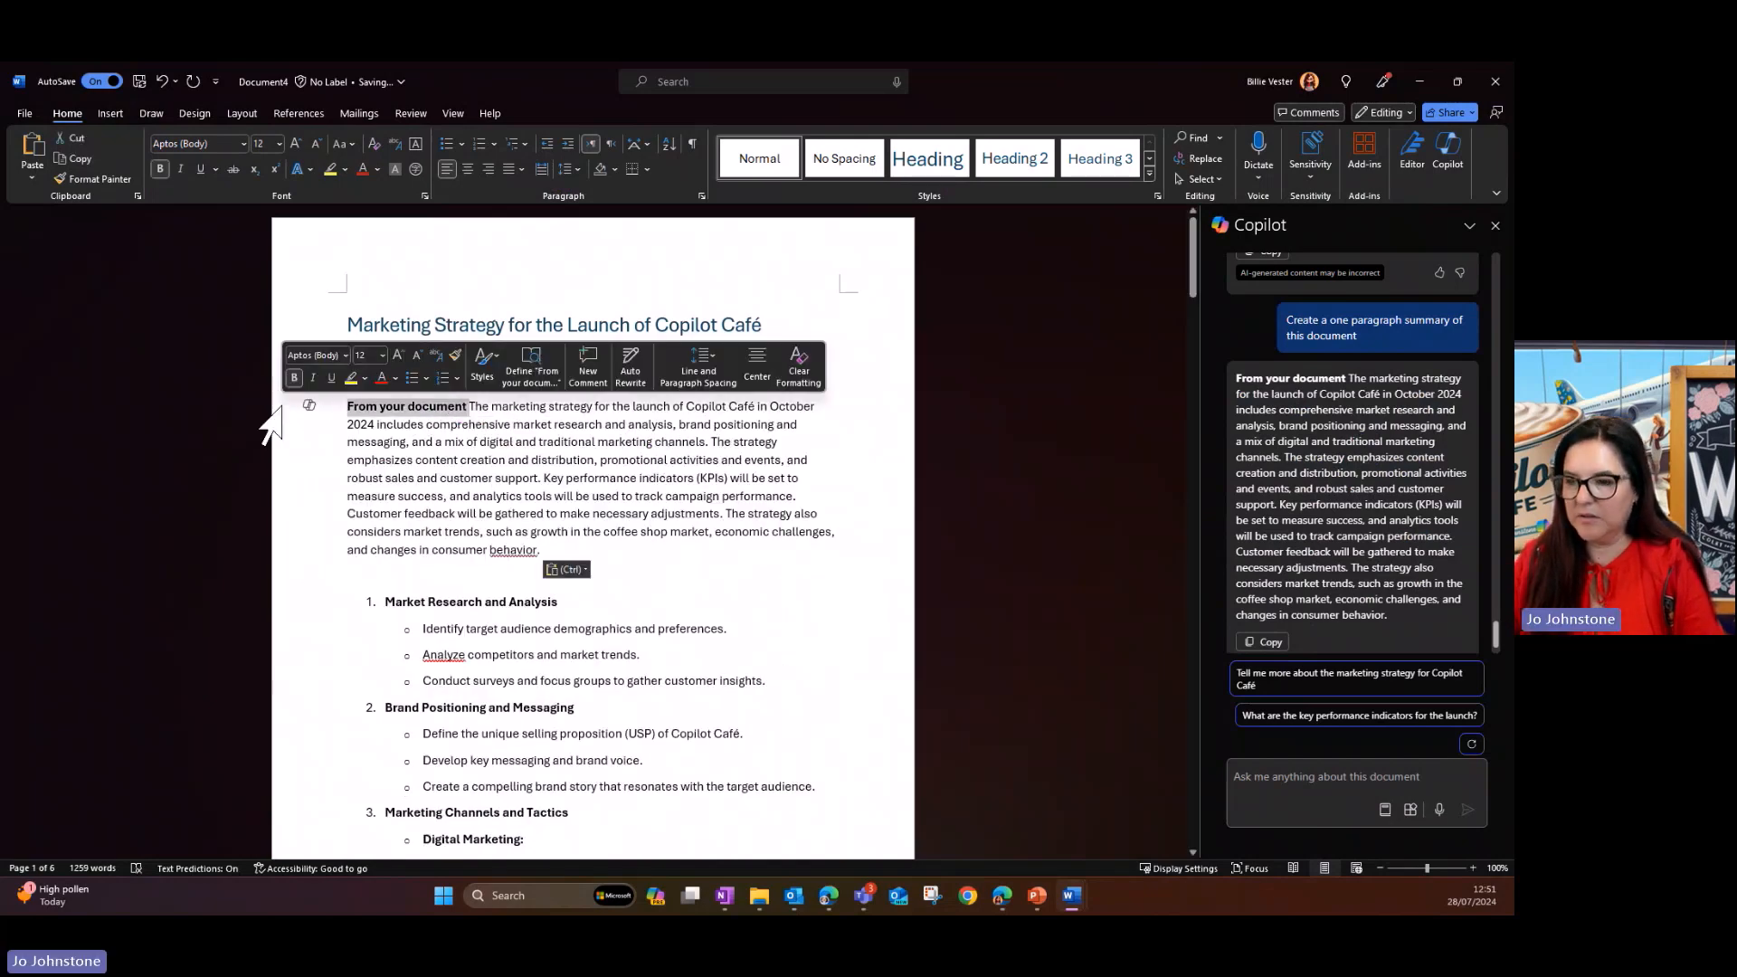
key("BackSpace")
key("BackSpace")
- Format the "Summary" label beneath the main title as Heading 2
left_click(283, 351)
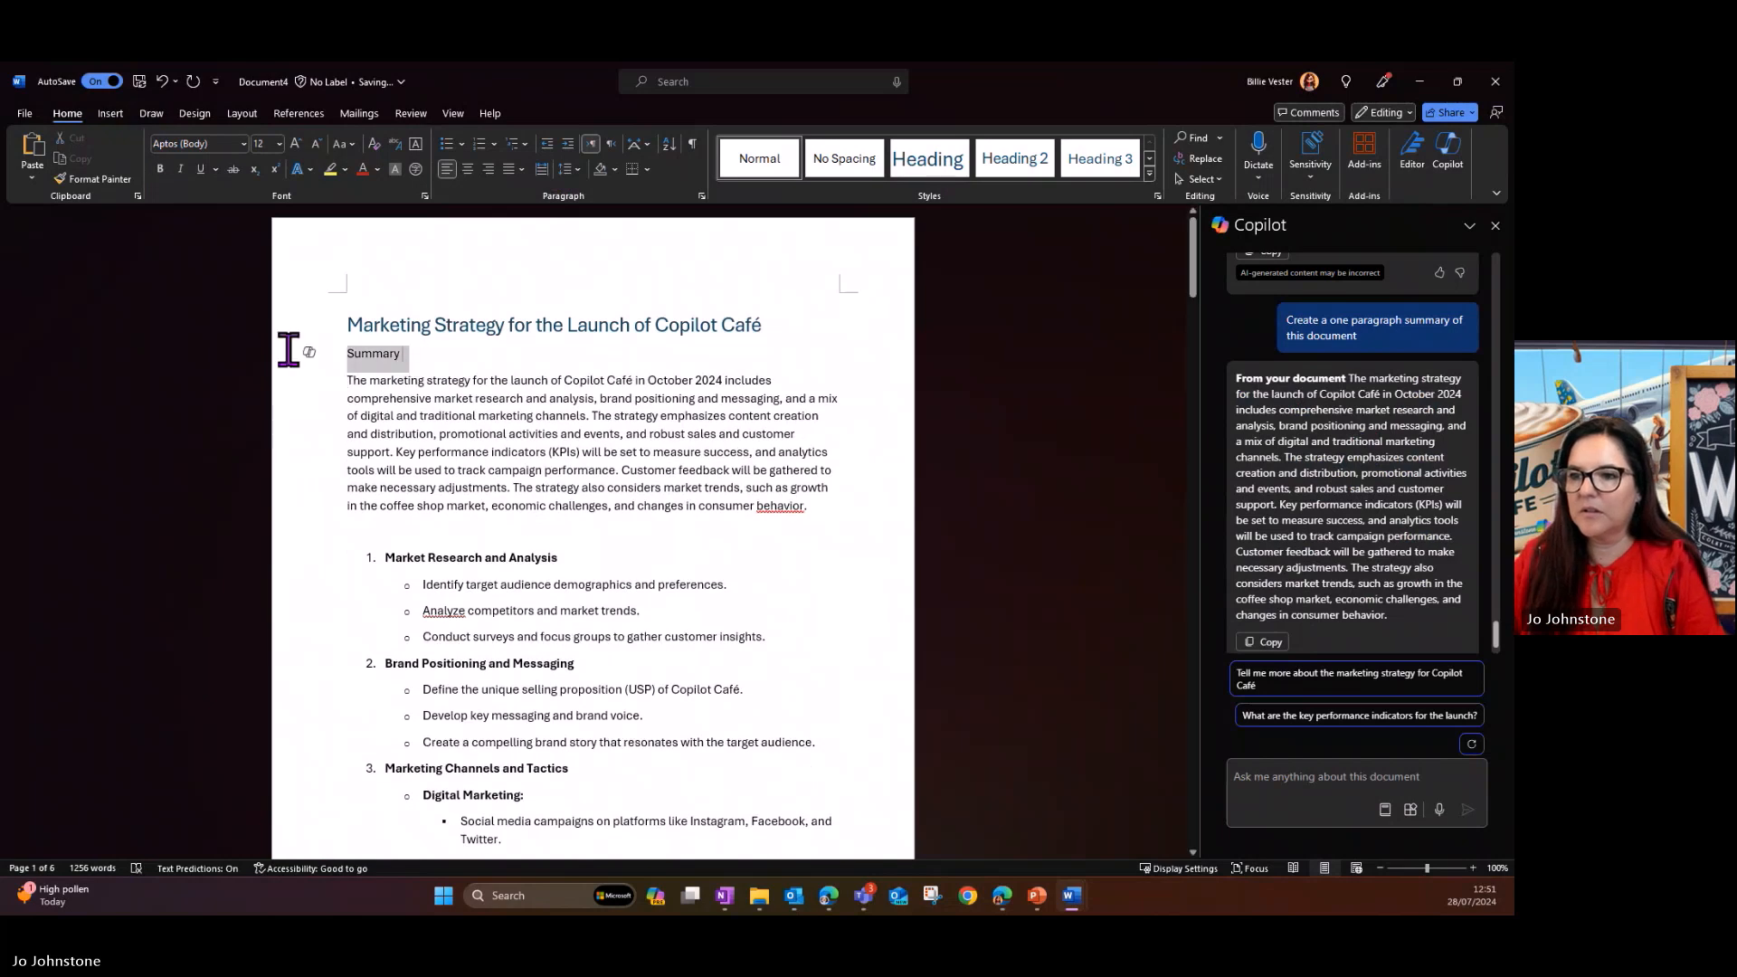
left_click(1013, 159)
left_click(457, 474)
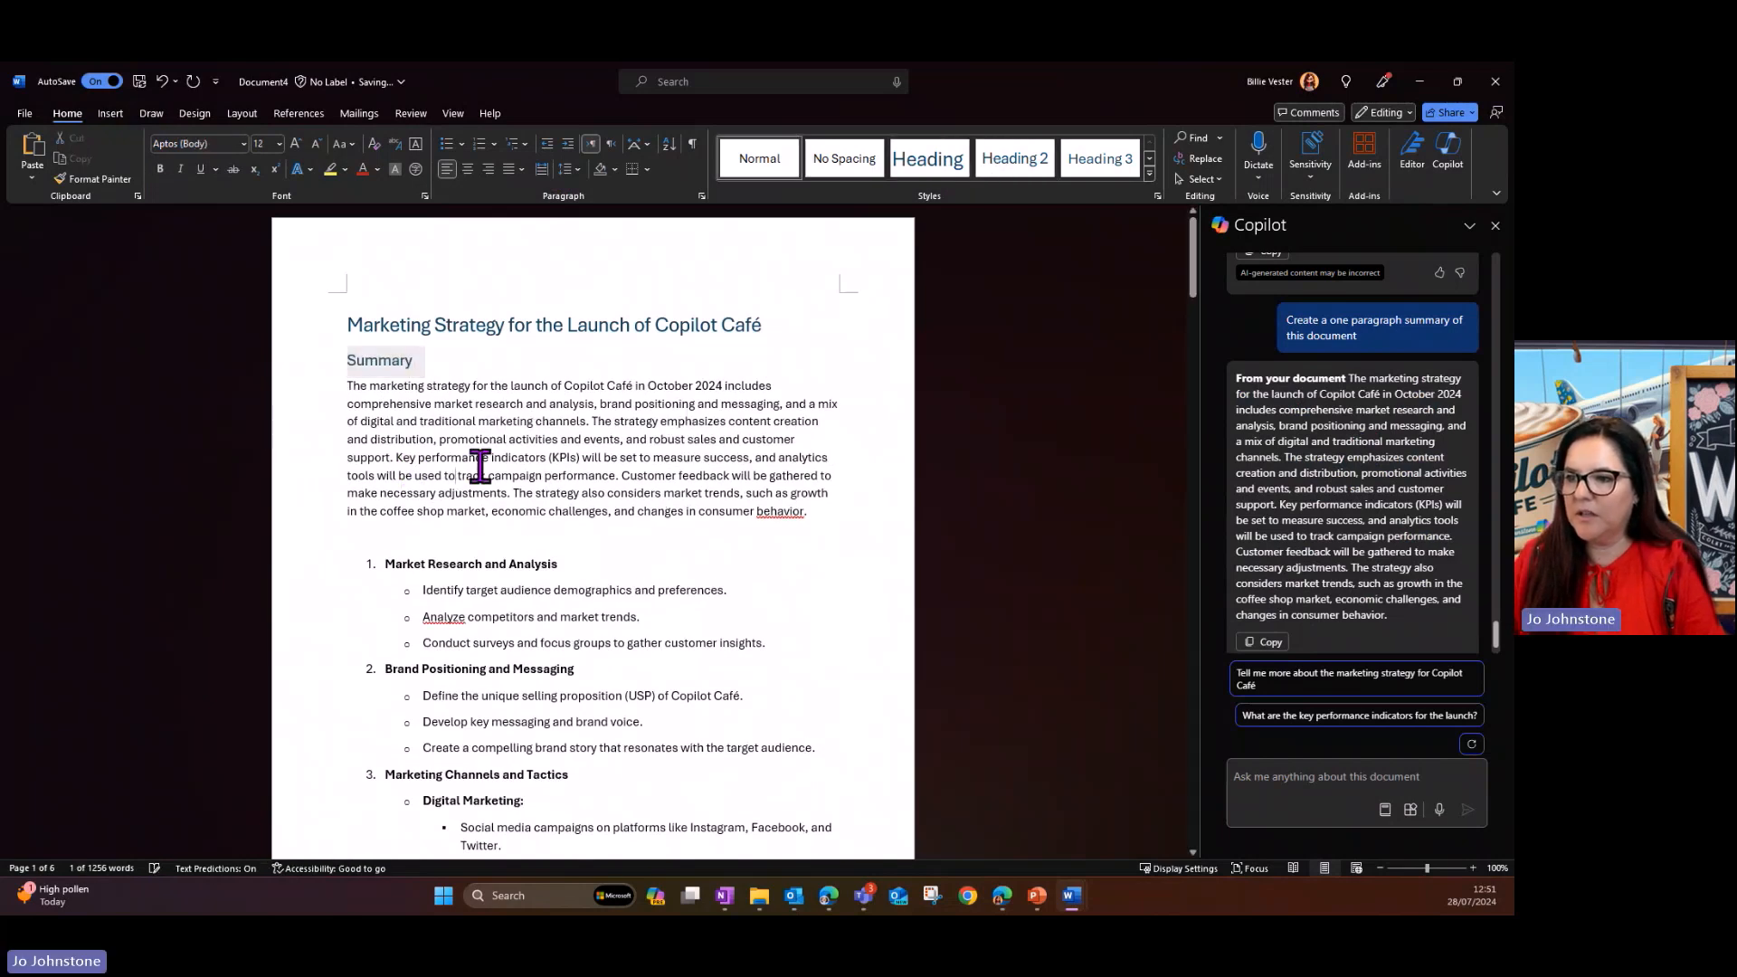
- Split the summary into two paragraphs before "The strategy emphasizes" and correct its last word to "behaviour"
left_click(590, 422)
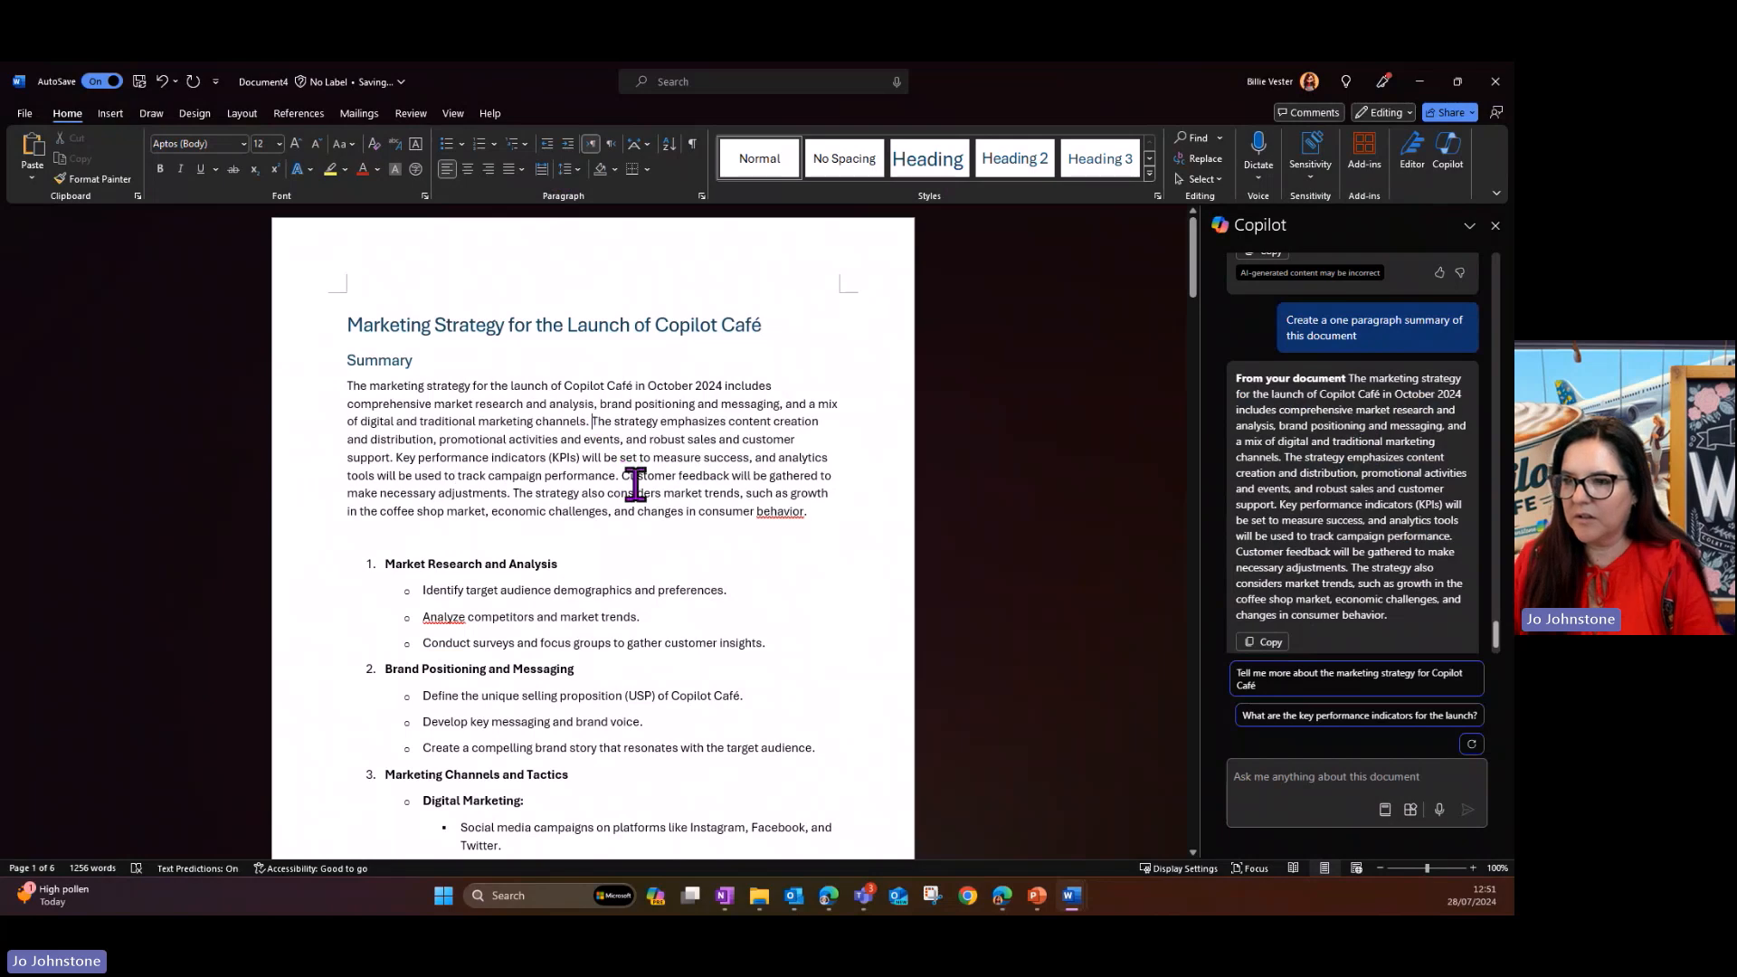
key("Return")
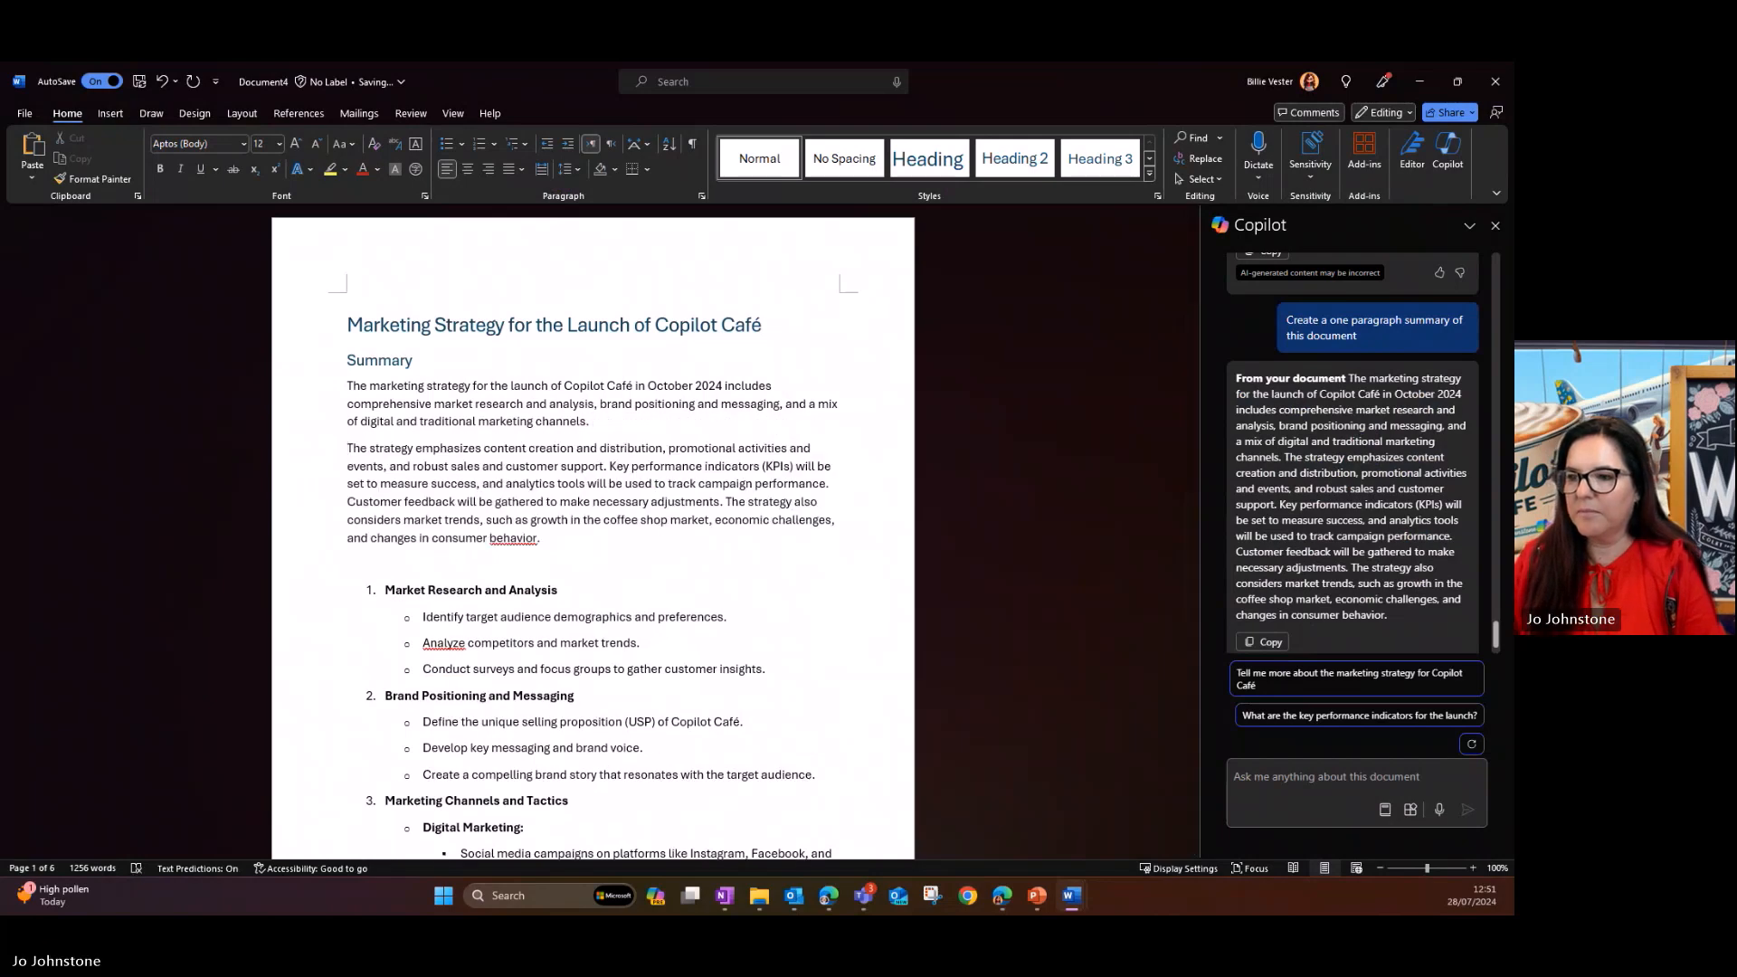
right_click(525, 540)
left_click(585, 575)
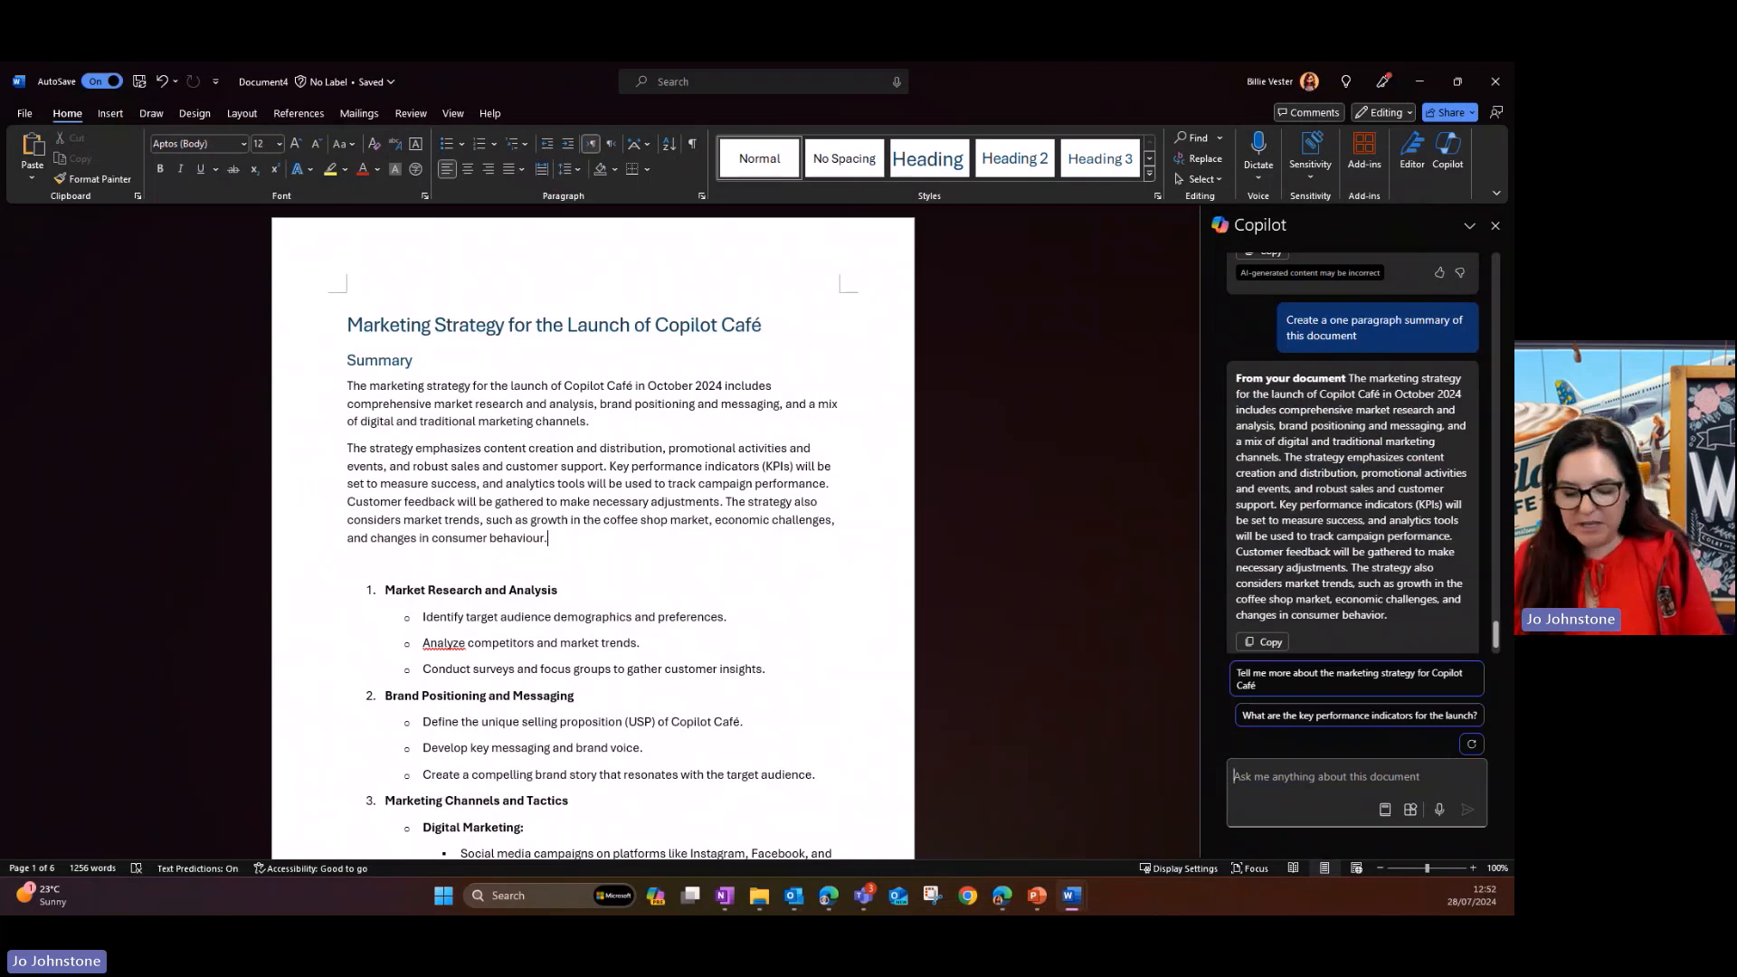
- Ask Copilot "Give me specific examples from this document on how I can improve it for a leadership review"
key("ctrl+v")
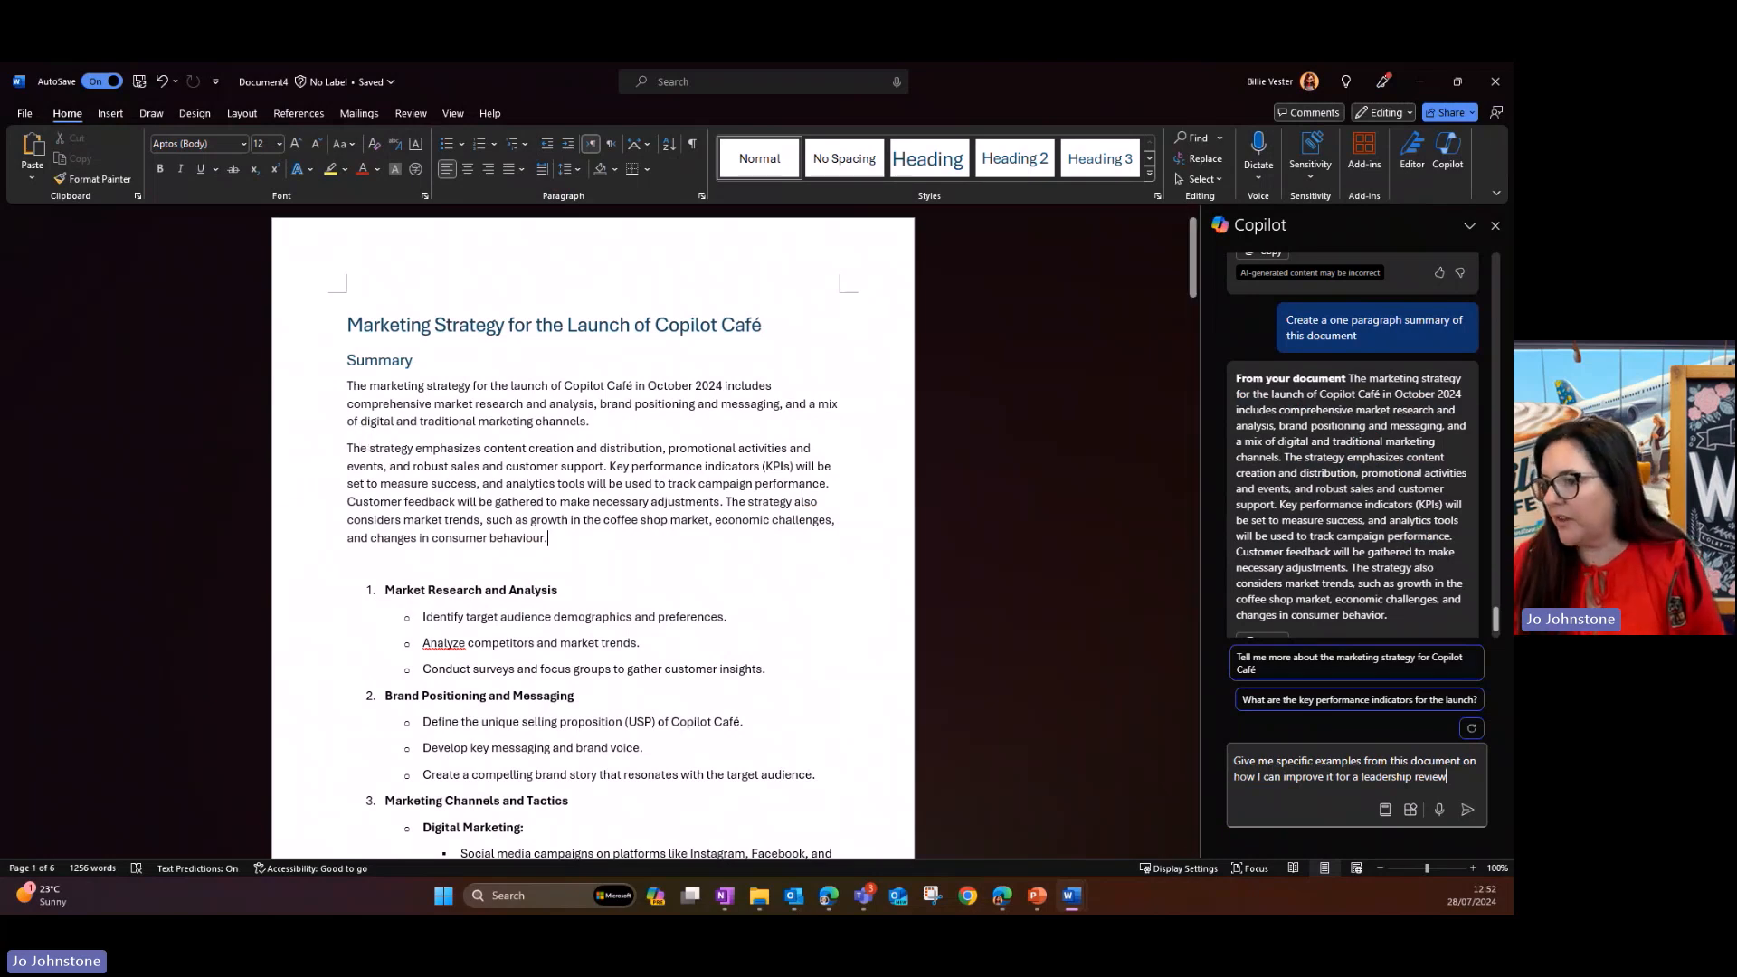
left_click(1467, 812)
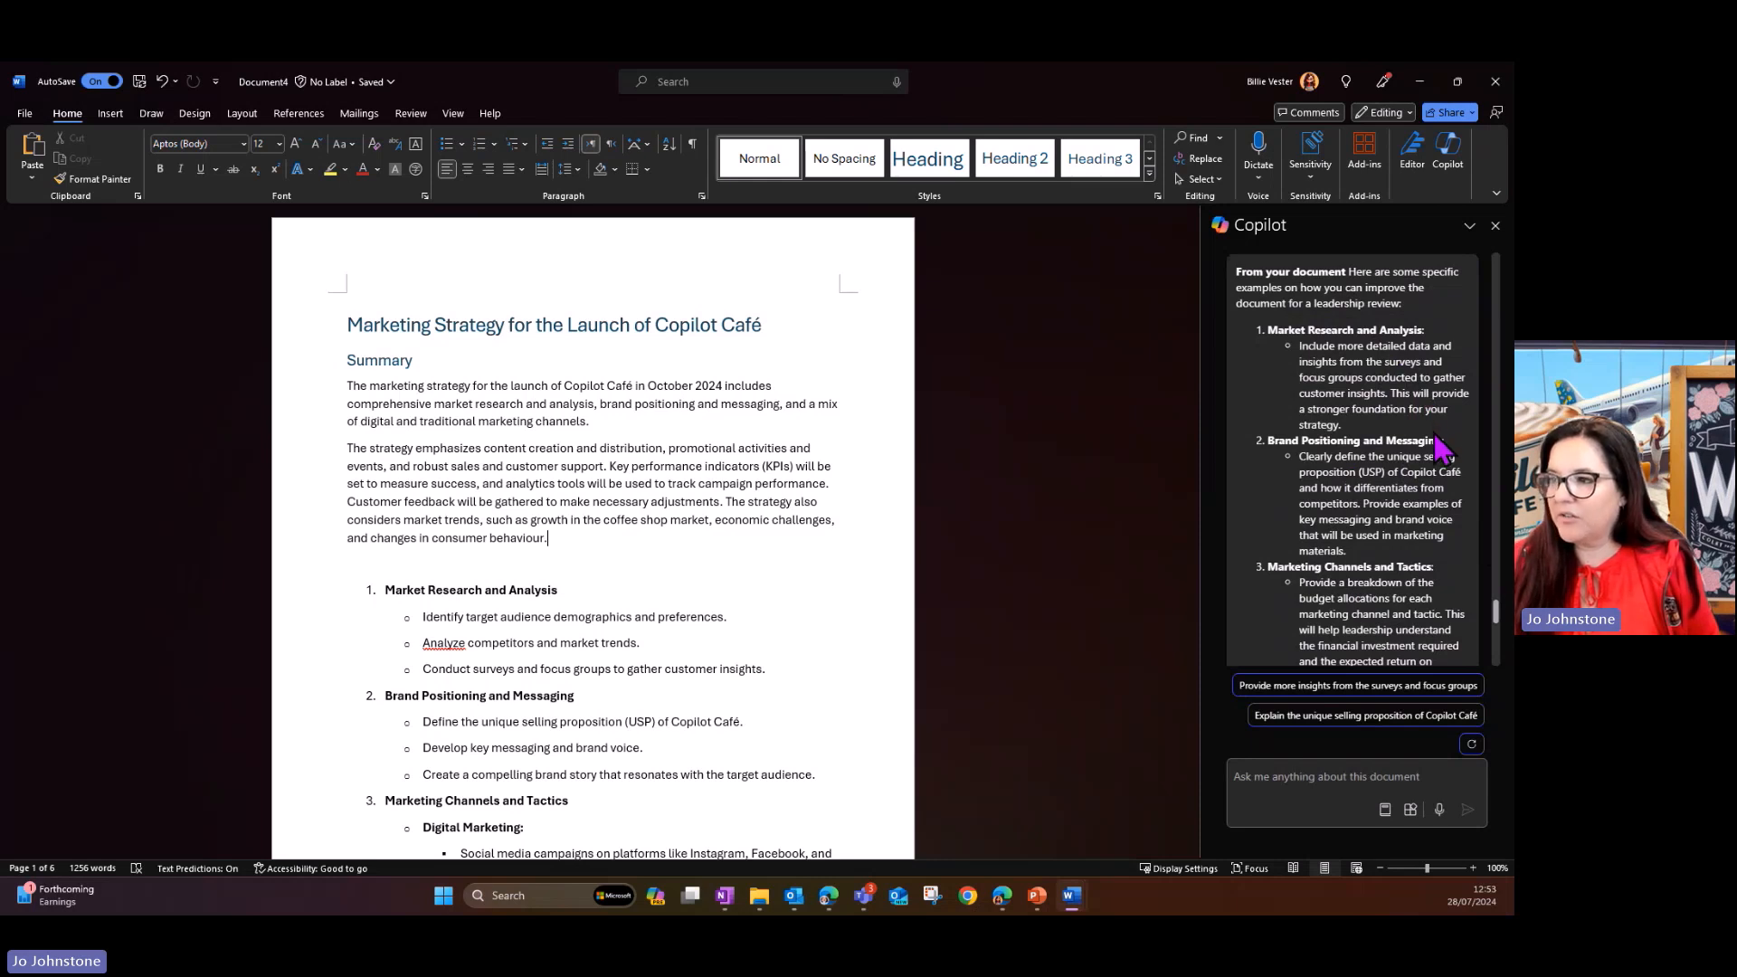
- Read through Copilot's suggested improvements for the leadership review, from Market Research and Analysis to Monitoring and Evaluation
scroll(1438, 448, "down", 2)
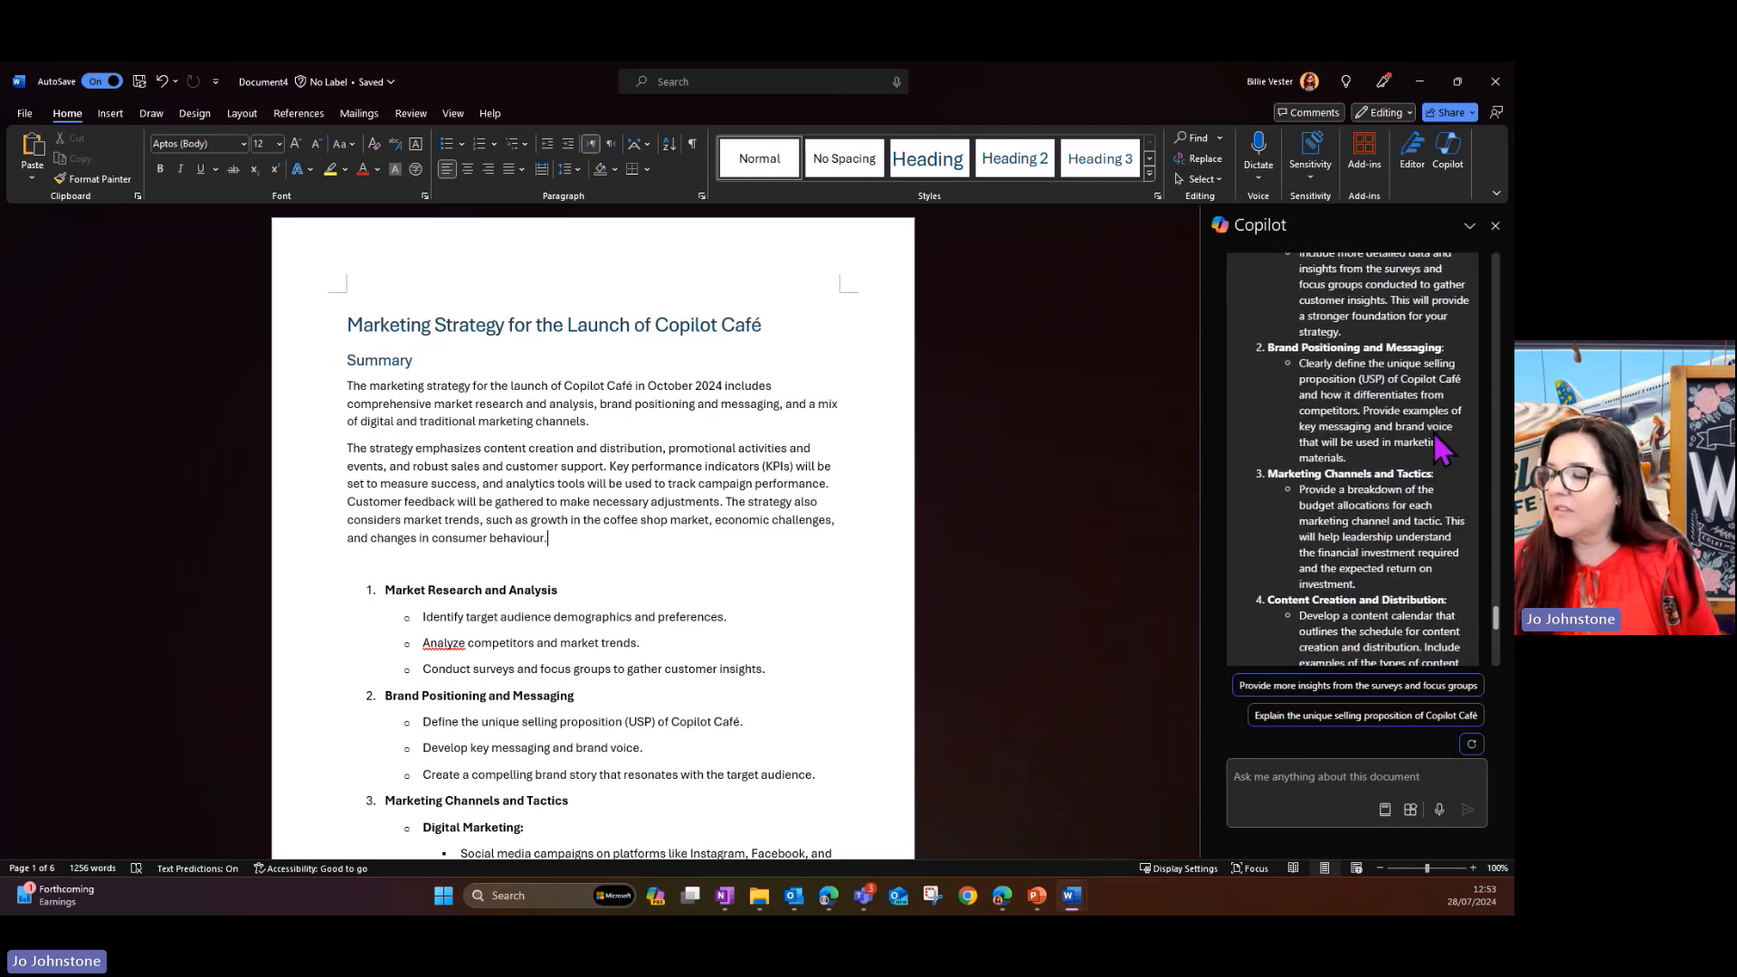
scroll(1434, 430, "down", 4)
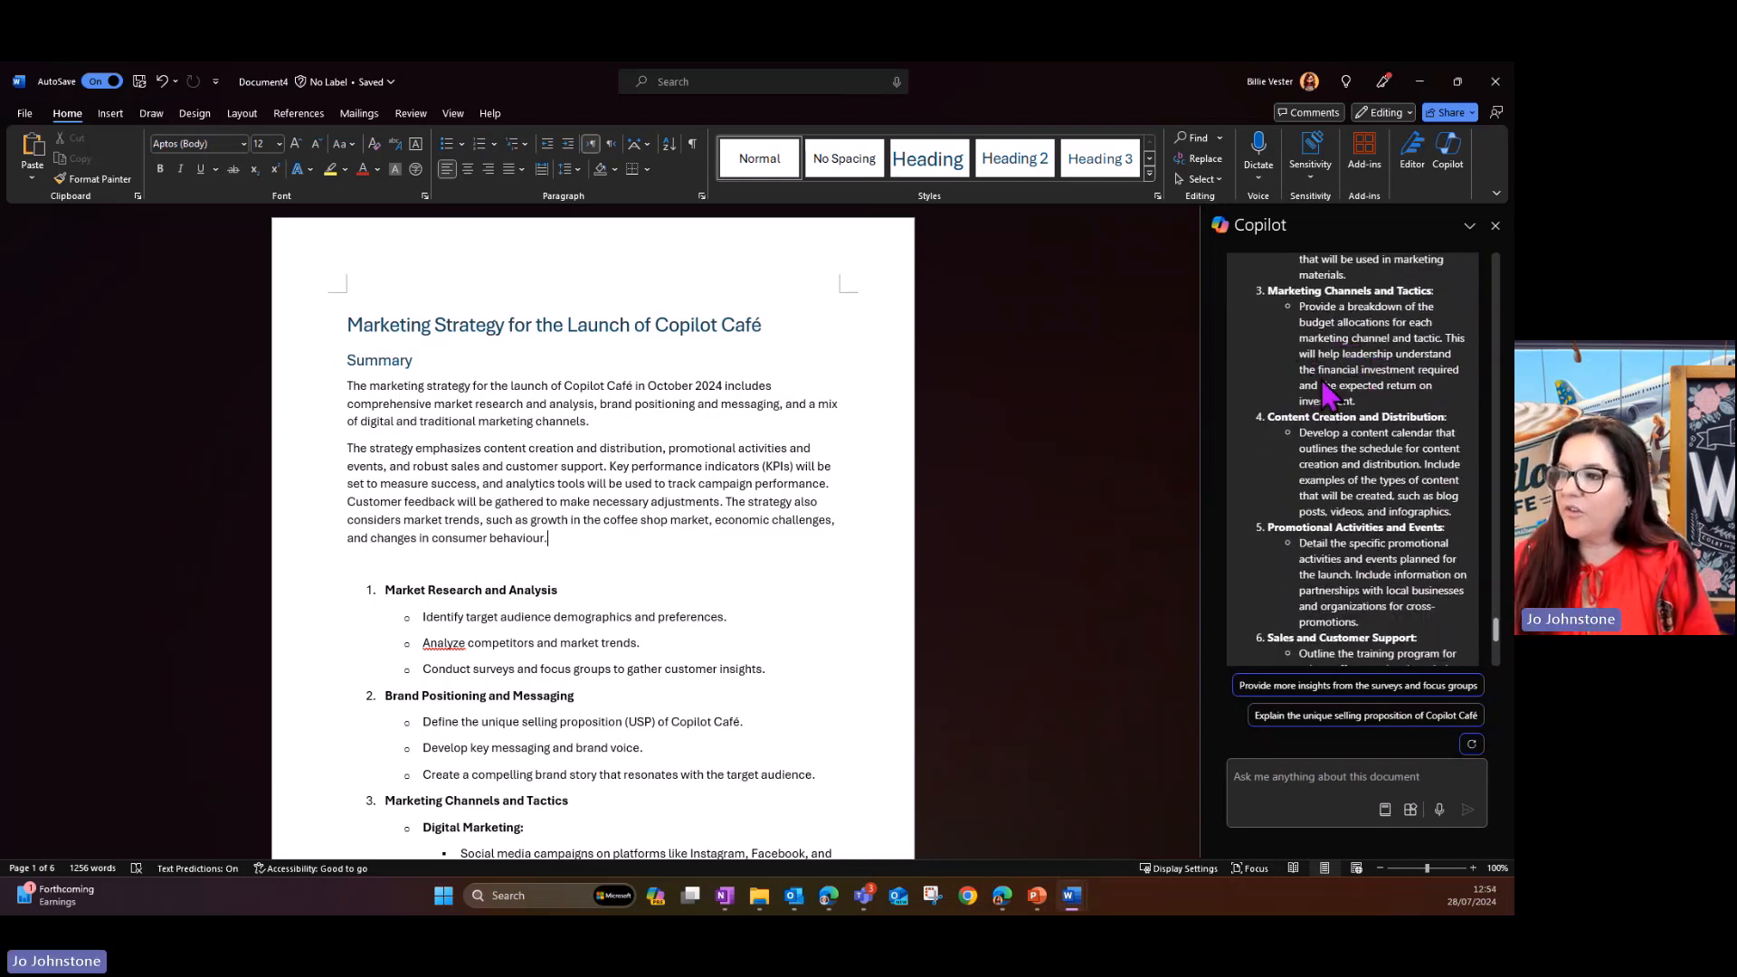
scroll(1348, 389, "down", 3)
scroll(1351, 393, "down", 5)
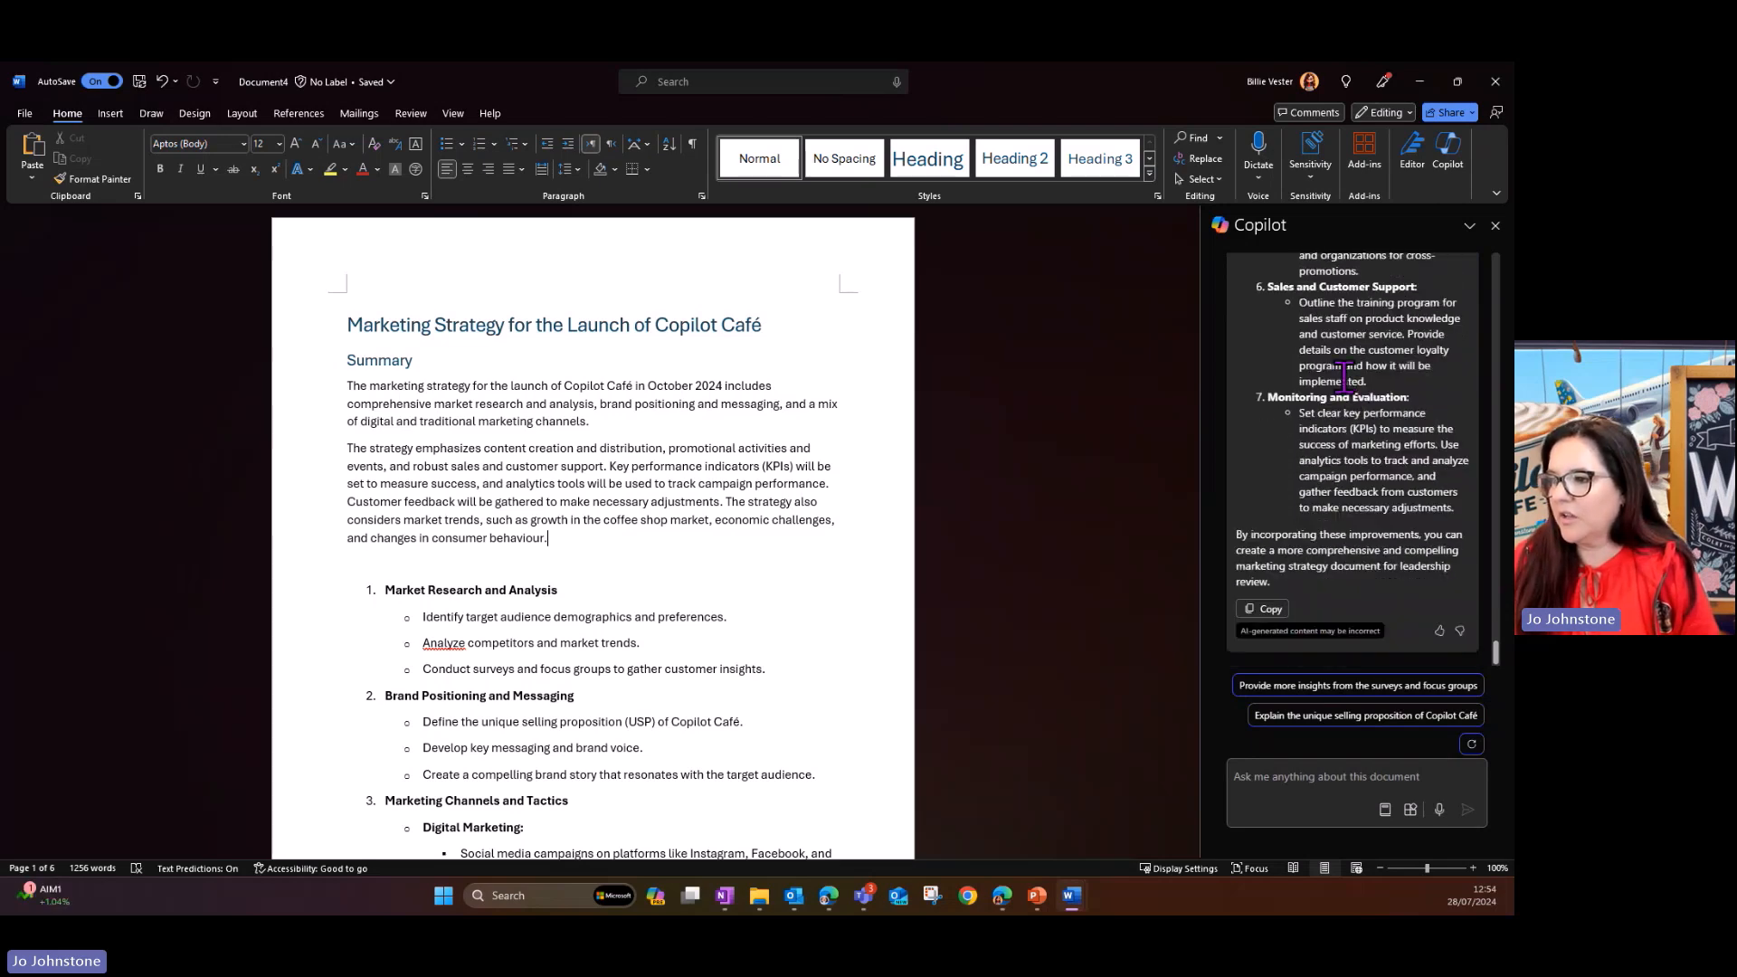
scroll(1344, 375, "up", 10)
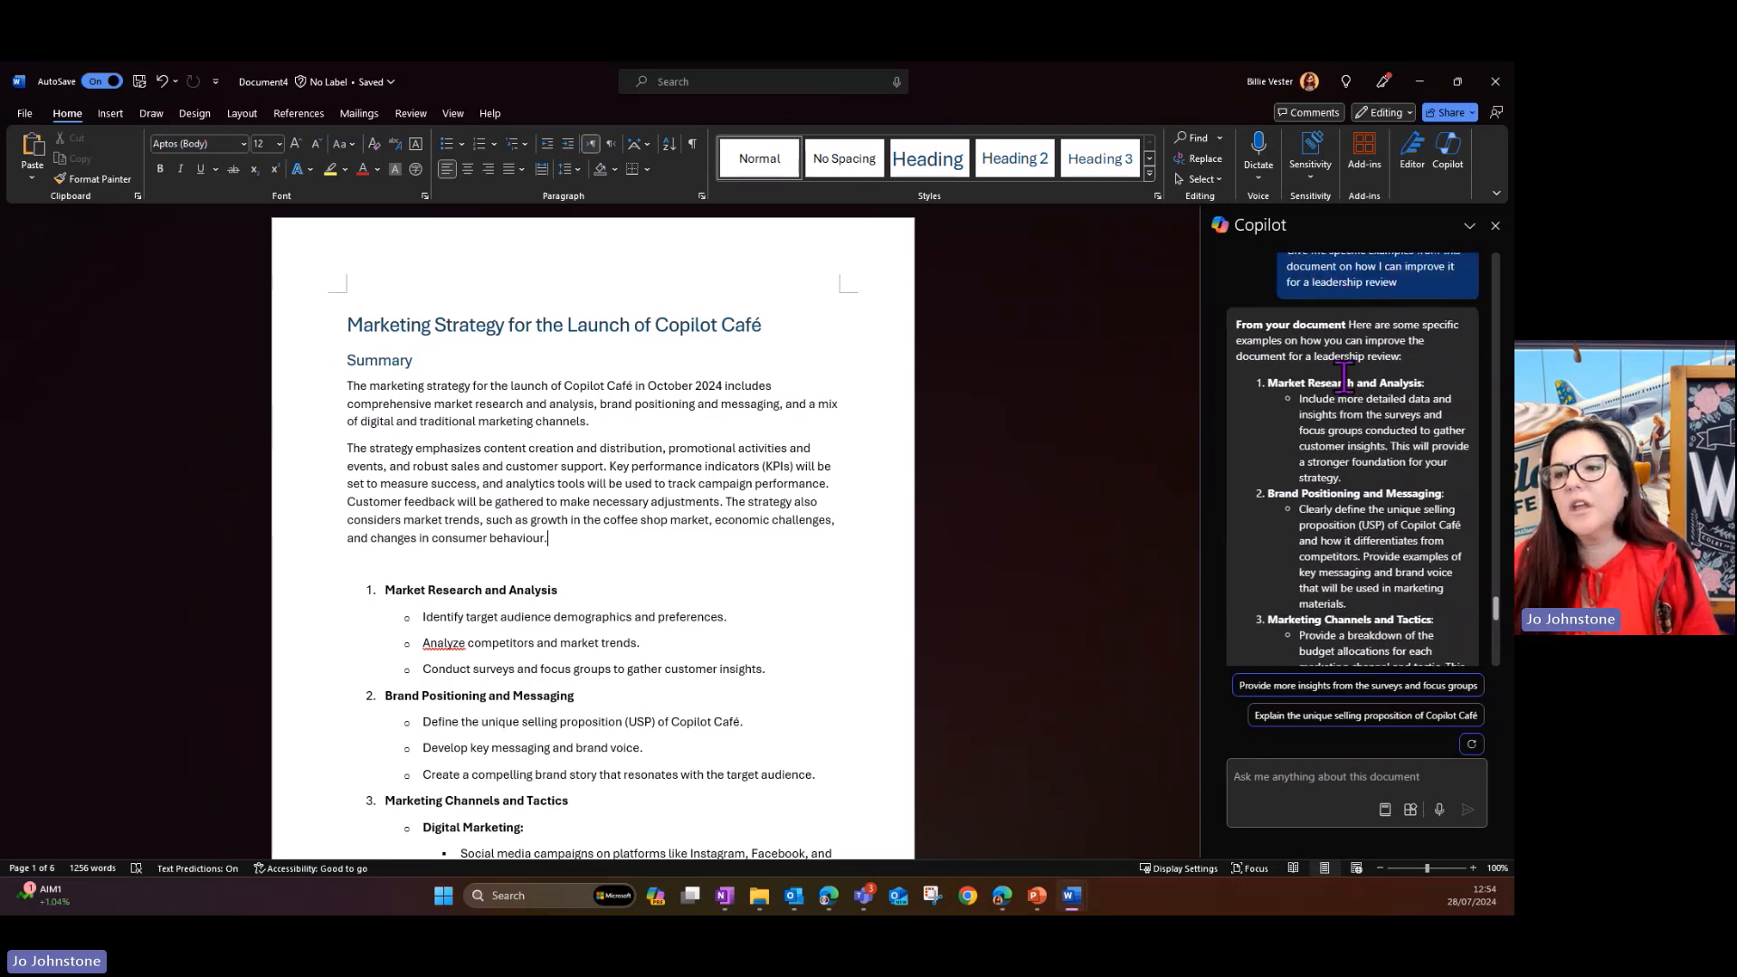
scroll(563, 501, "down", 5)
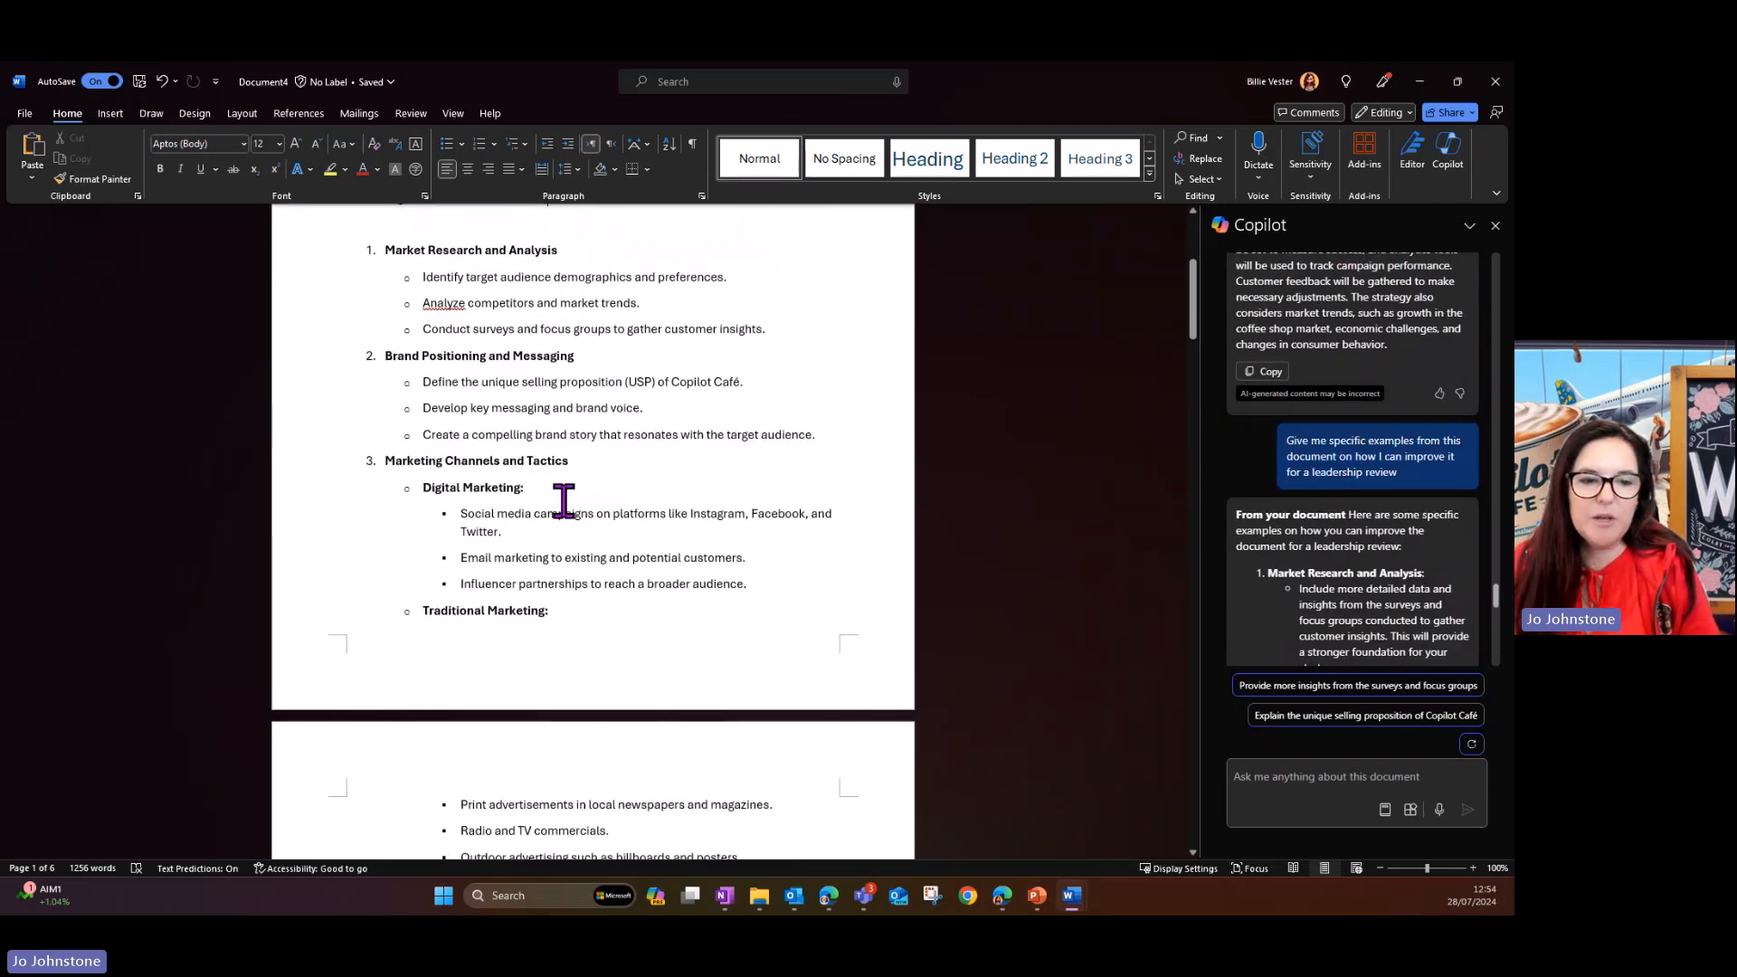
- Delete the line "An external link was removed to protect your privacy" at the end of the document
scroll(564, 501, "up", 3)
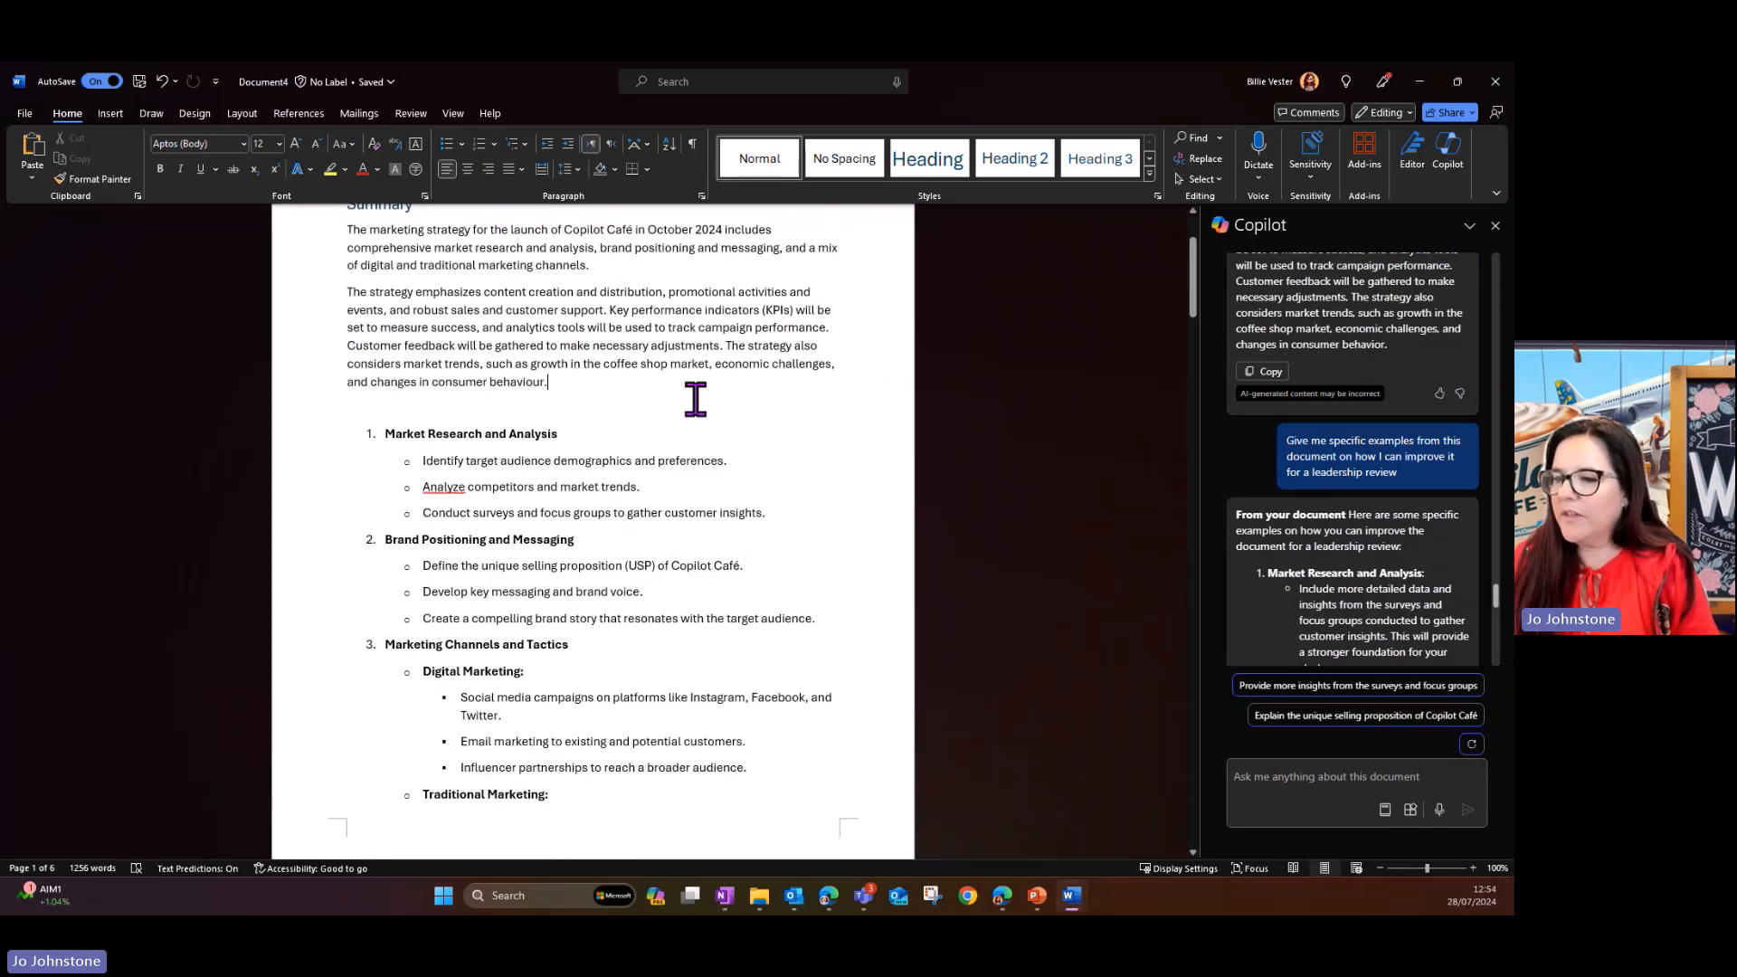
scroll(695, 399, "down", 15)
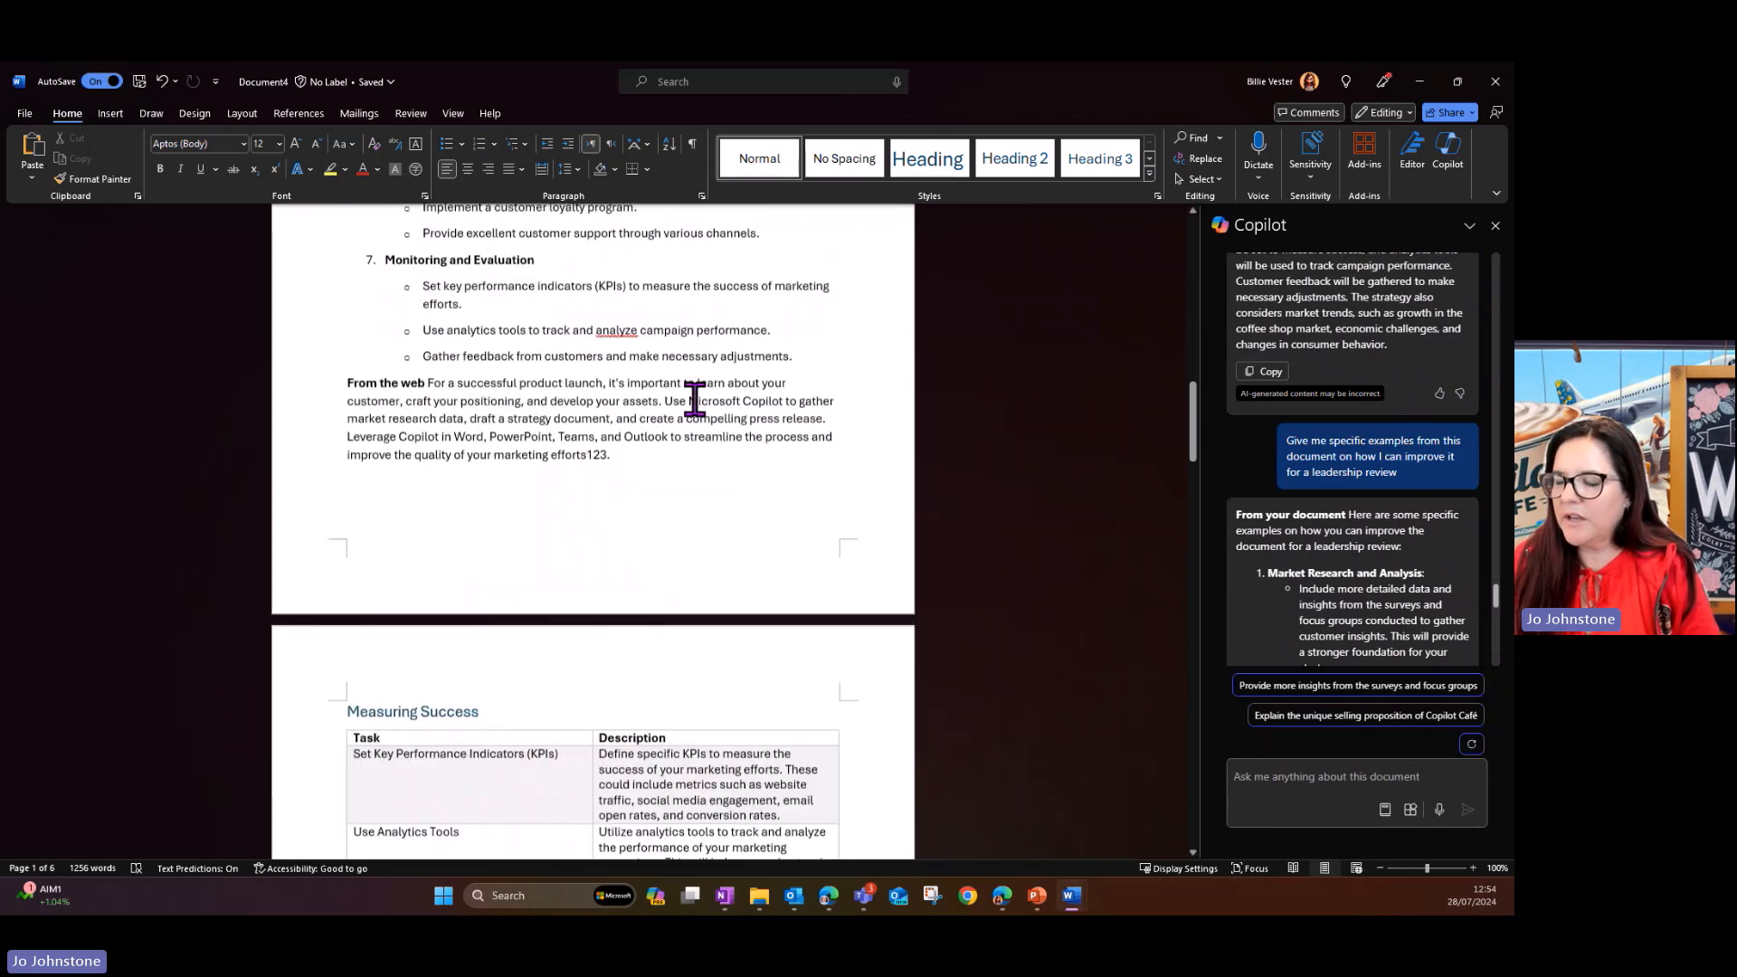
left_click_drag(1194, 443, 1194, 794)
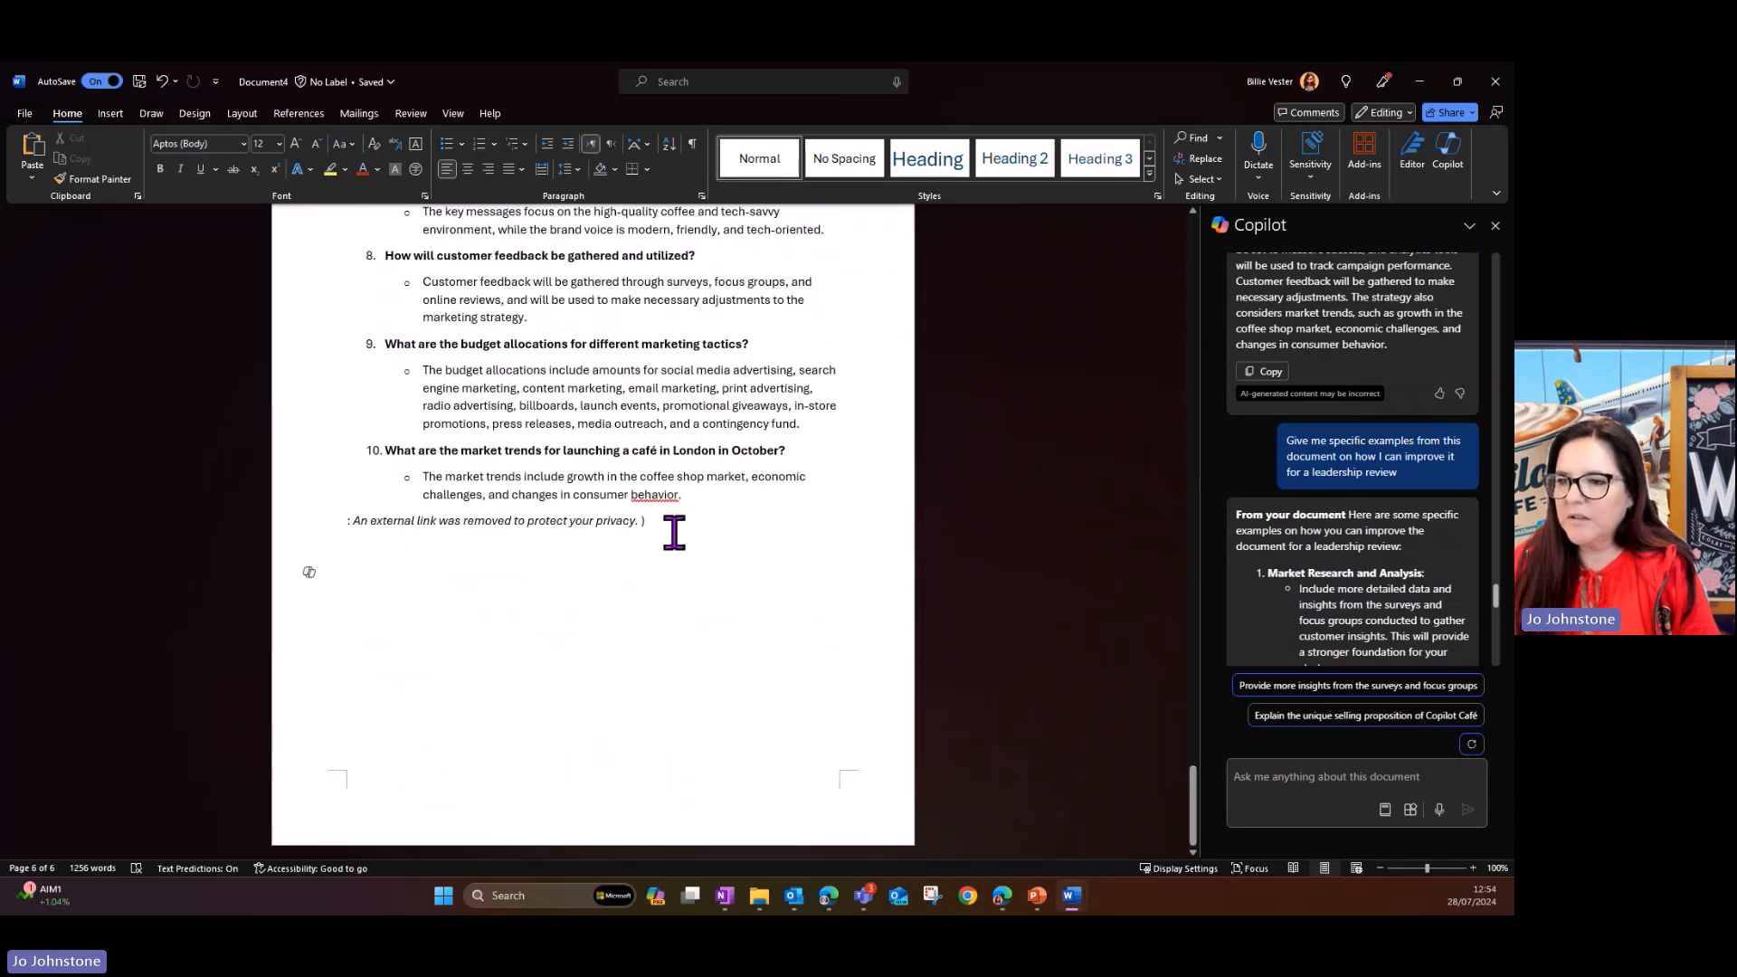
left_click_drag(674, 534, 353, 523)
key("Delete")
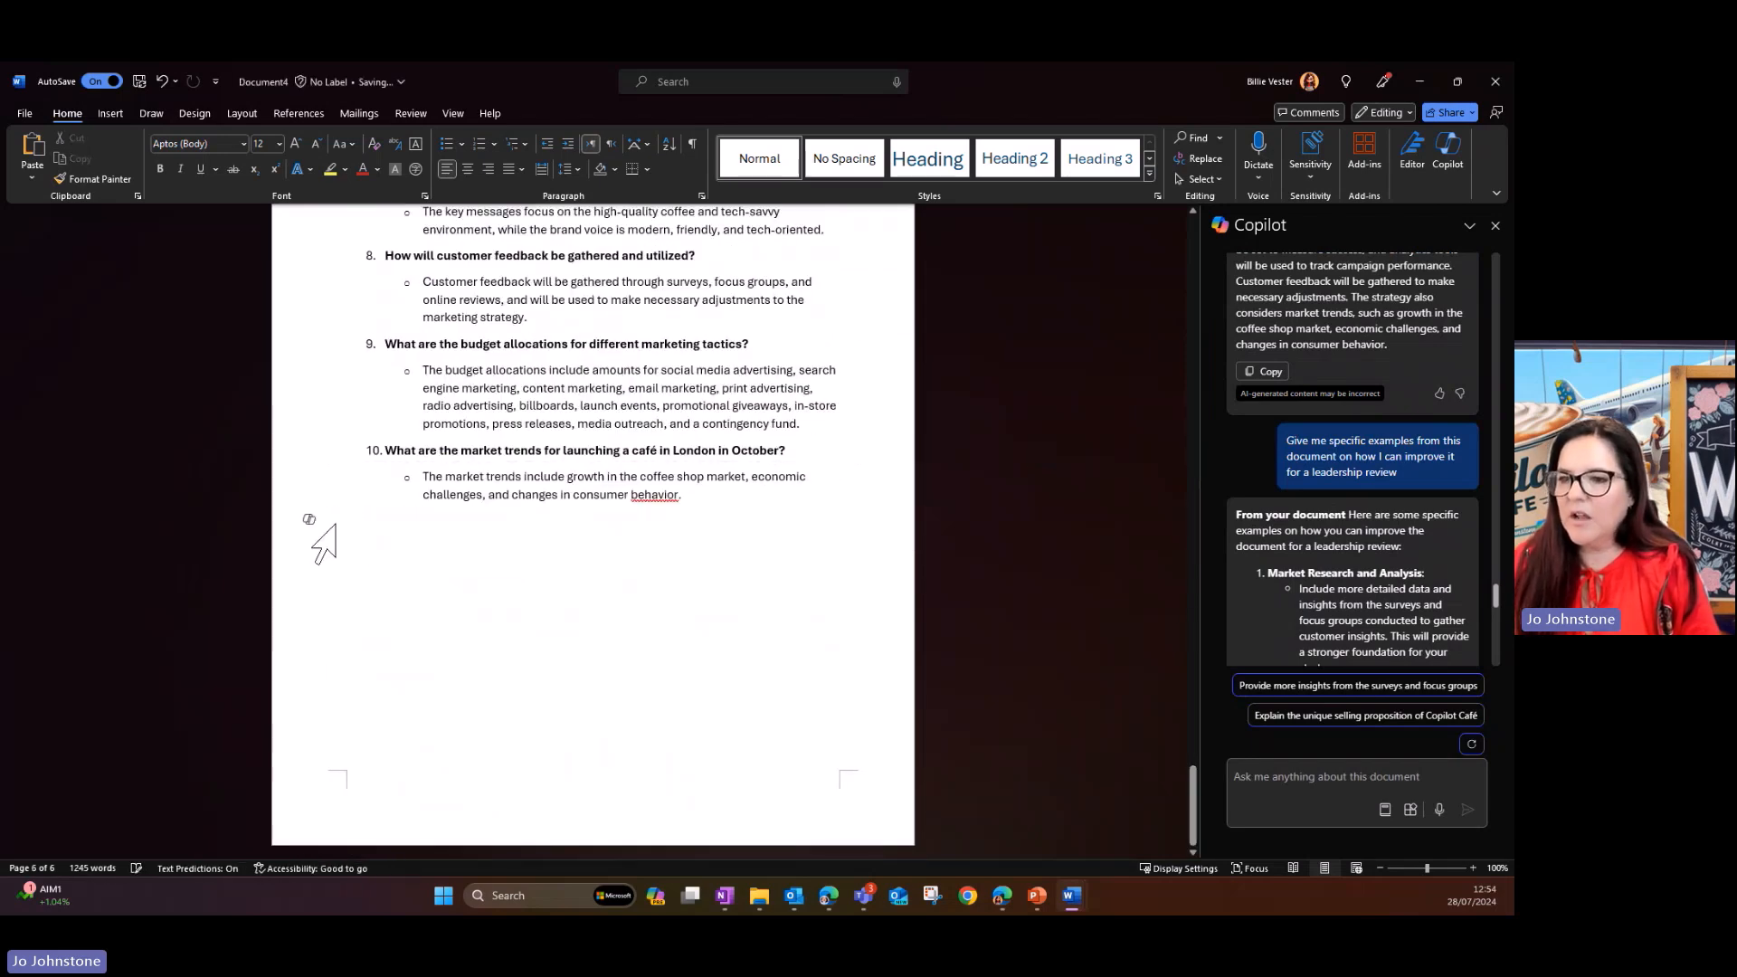
- Have Copilot draft additional content below FAQ 10 with Inspire me, review the draft and keep it
left_click(308, 519)
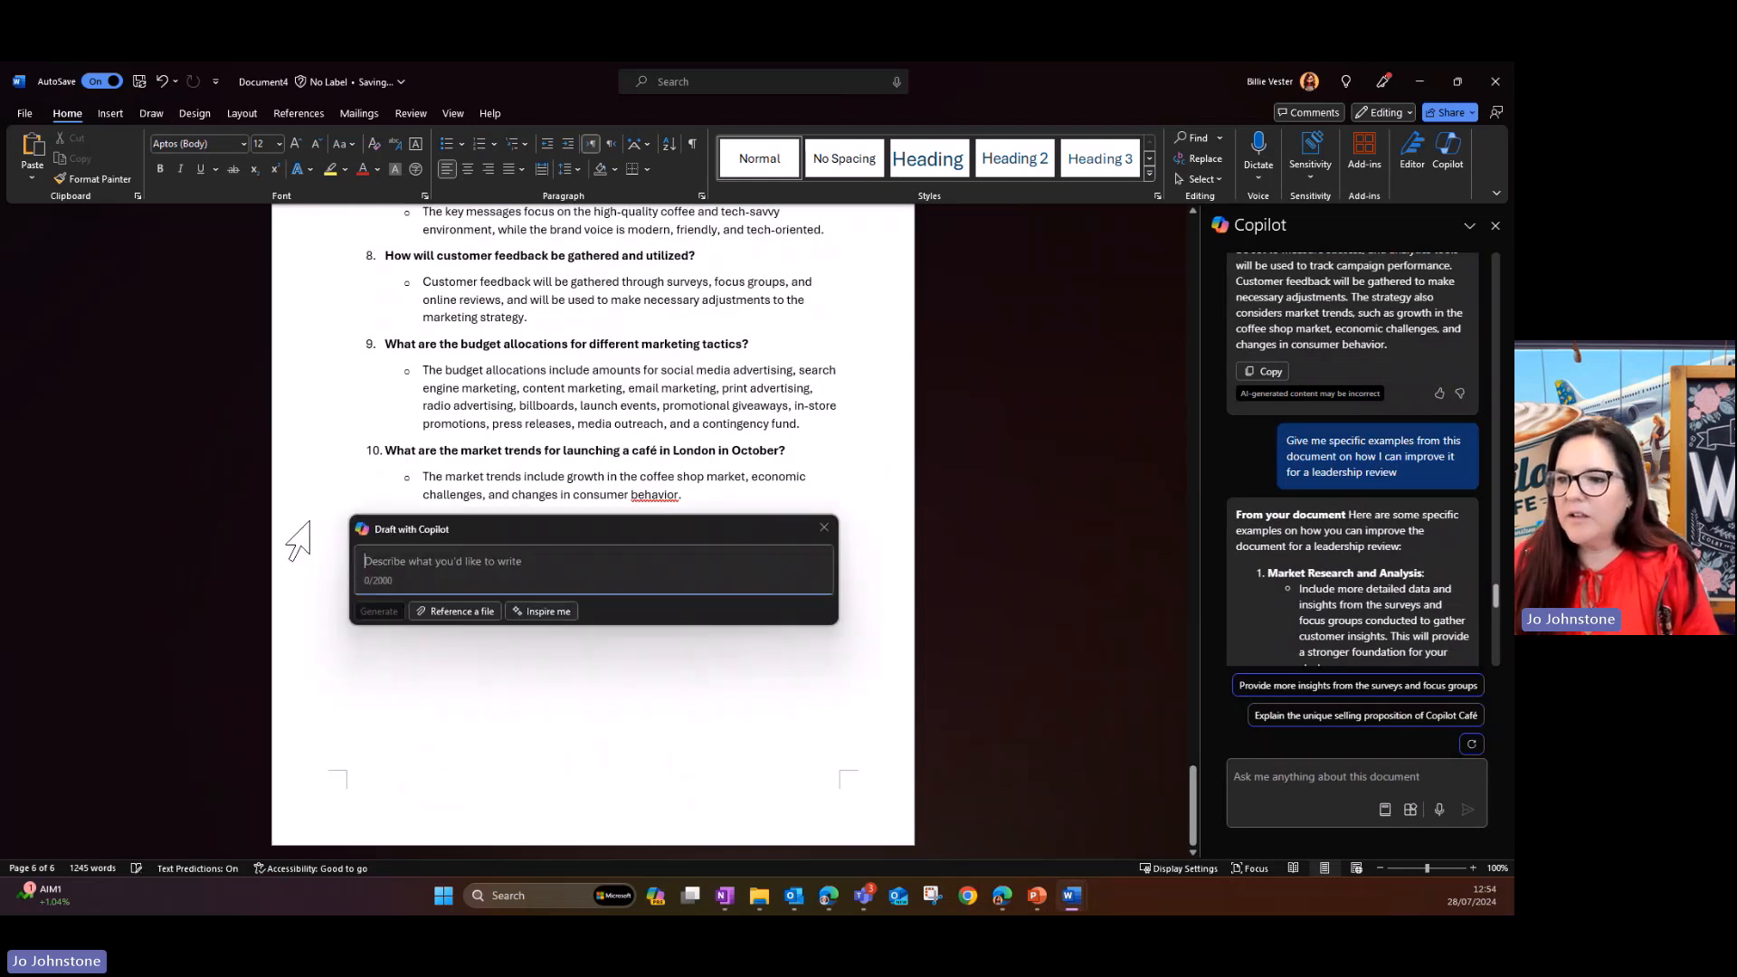
left_click(541, 613)
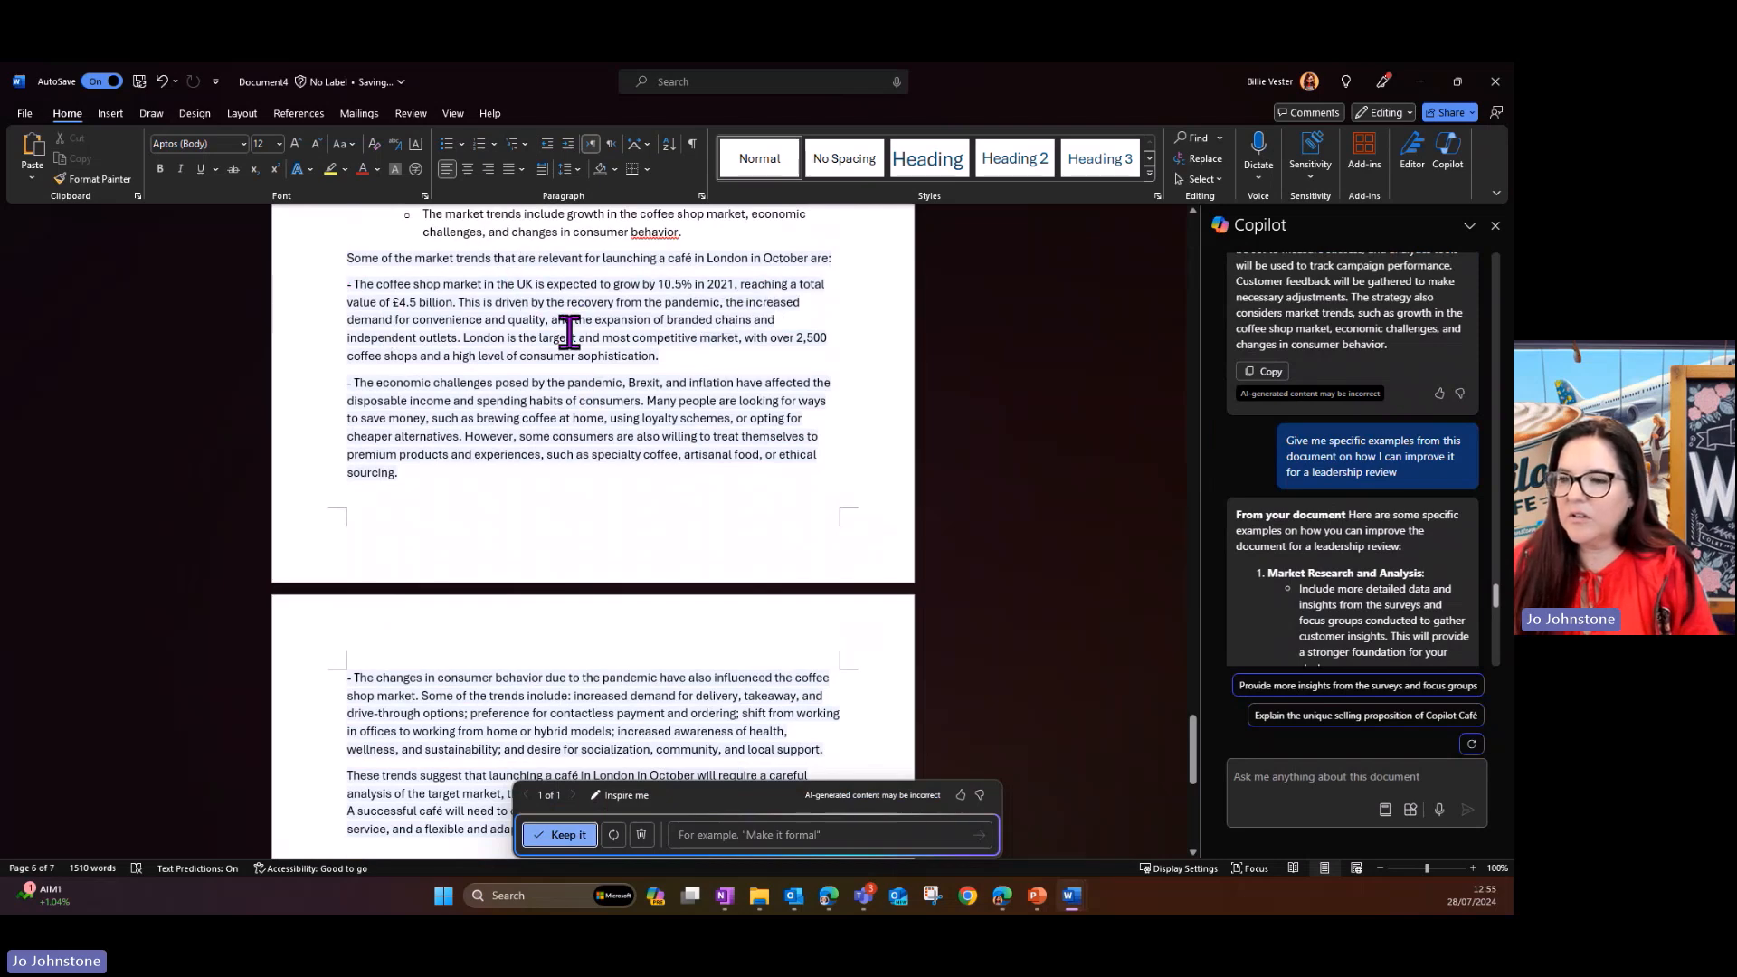
scroll(607, 333, "down", 3)
scroll(607, 333, "down", 7)
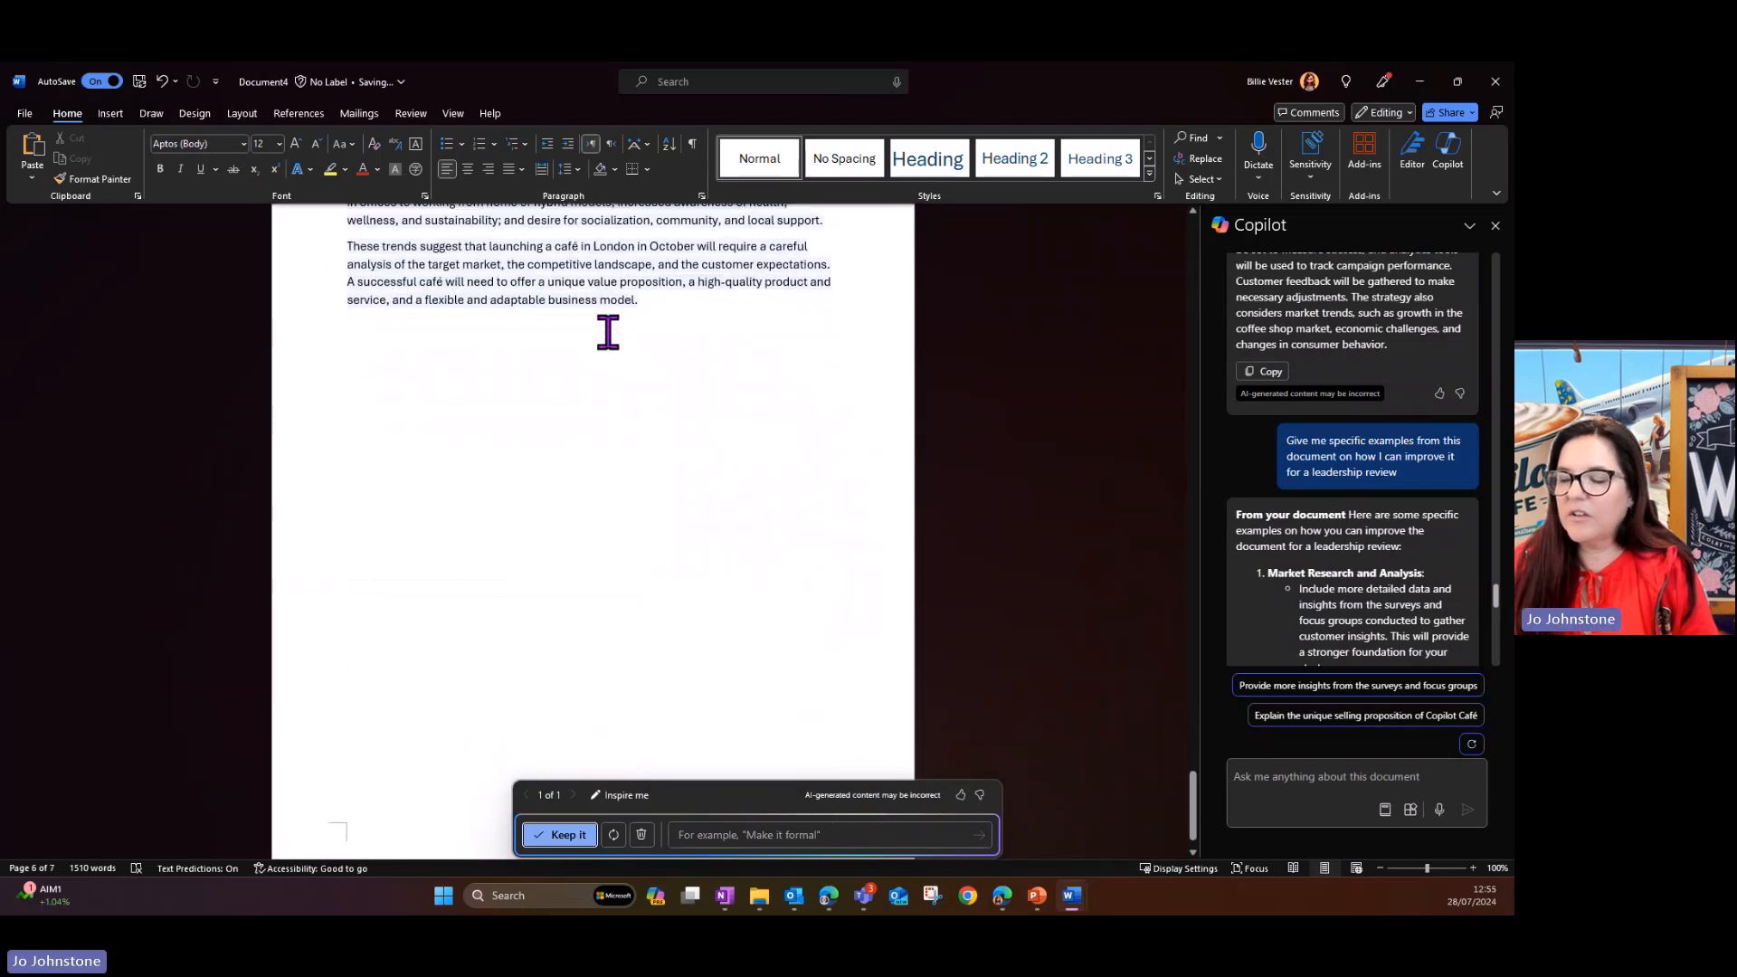
scroll(607, 333, "up", 3)
scroll(605, 331, "up", 15)
scroll(600, 337, "down", 6)
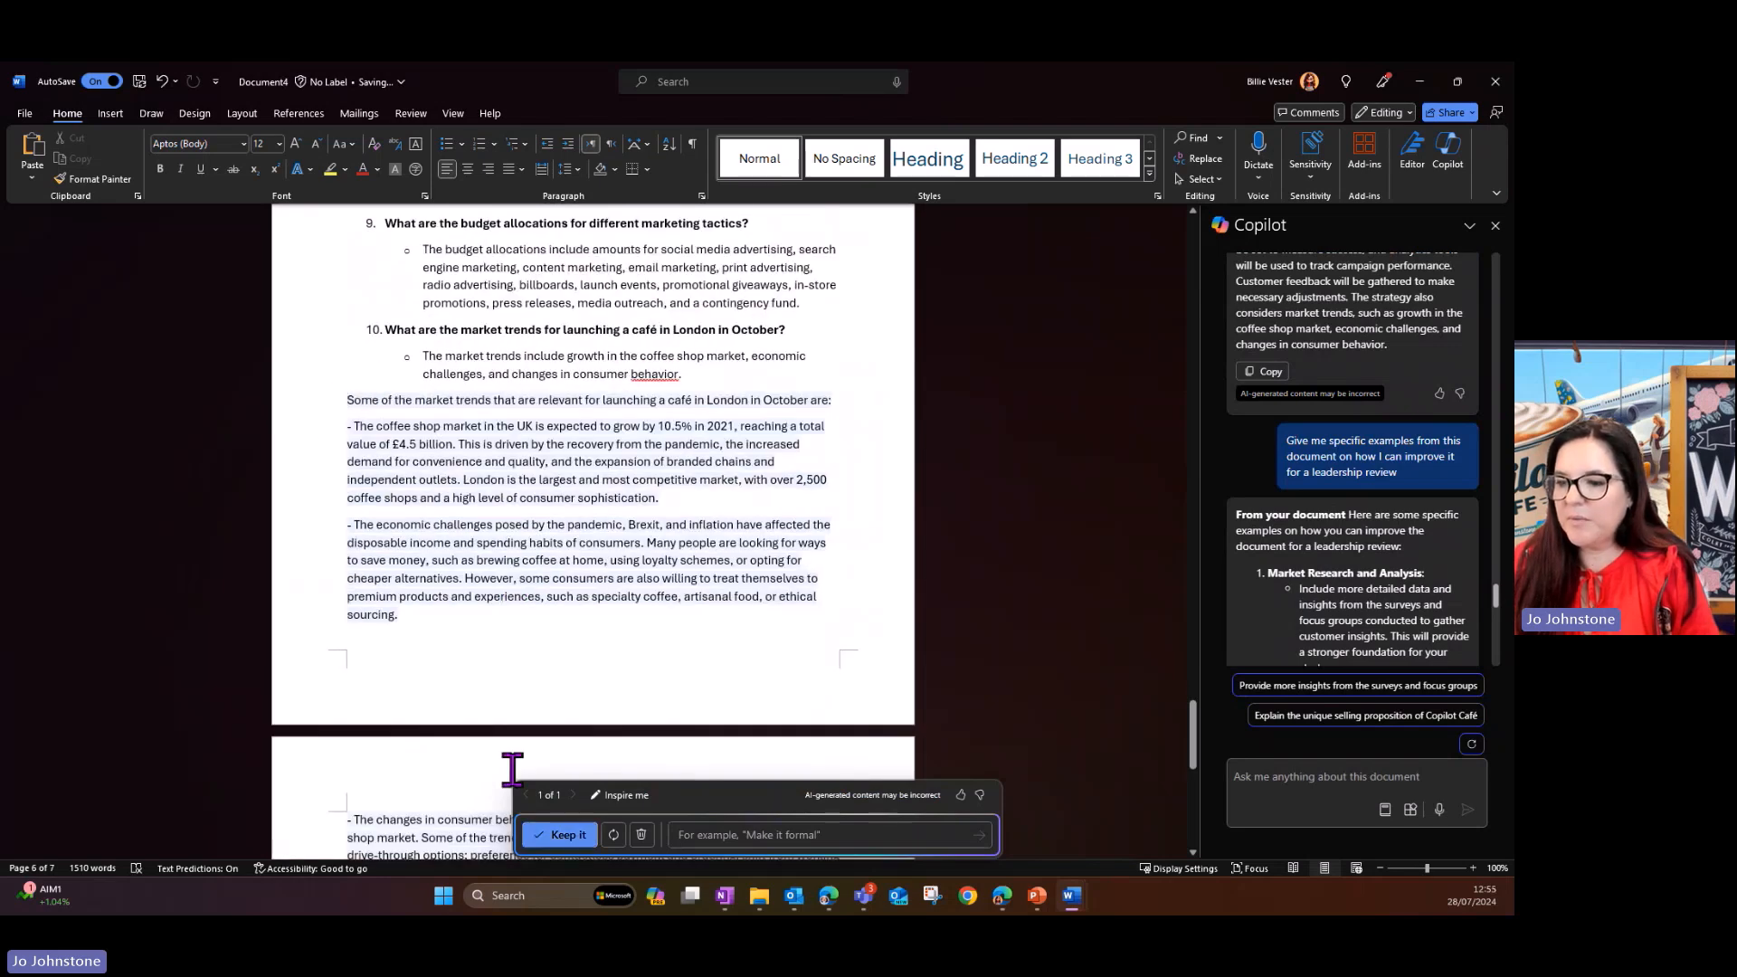
left_click(561, 833)
- Move the generated market trends text onto a new page and insert an empty line above it
left_click(349, 414)
key("Return")
key("Return")
key("Return")
key("Return")
key("Return")
key("Return")
key("Return")
key("Return")
key("Return")
key("Return")
key("Return")
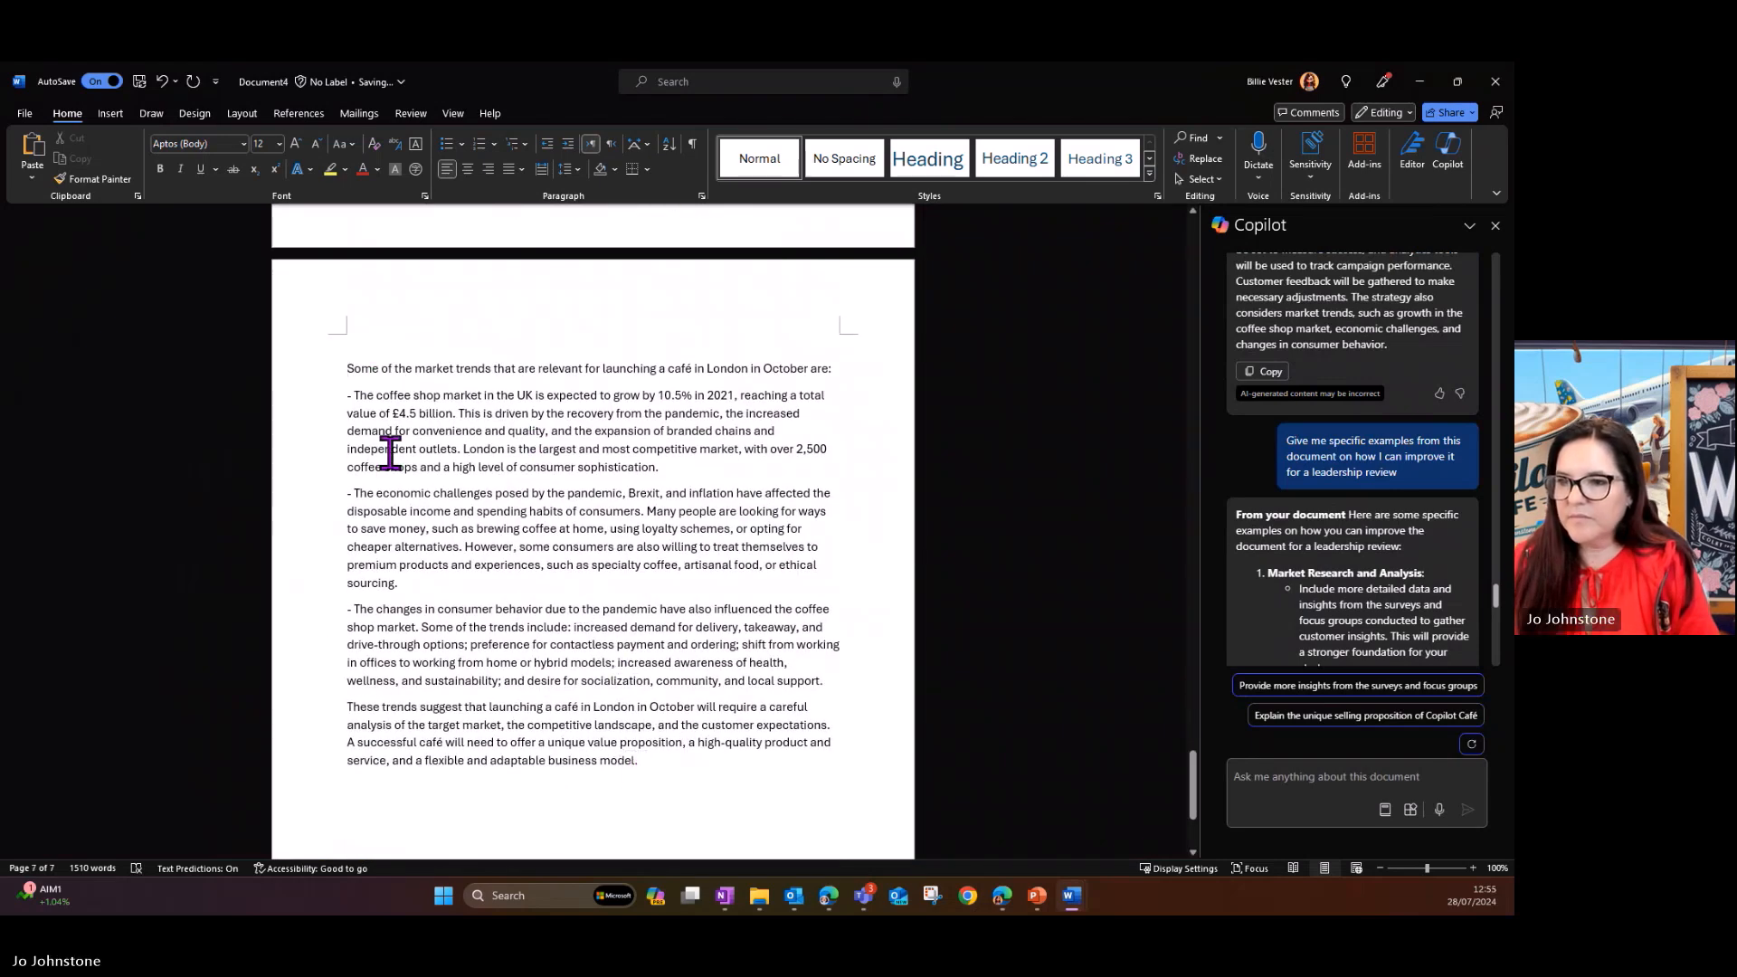
key("Return")
key("Up")
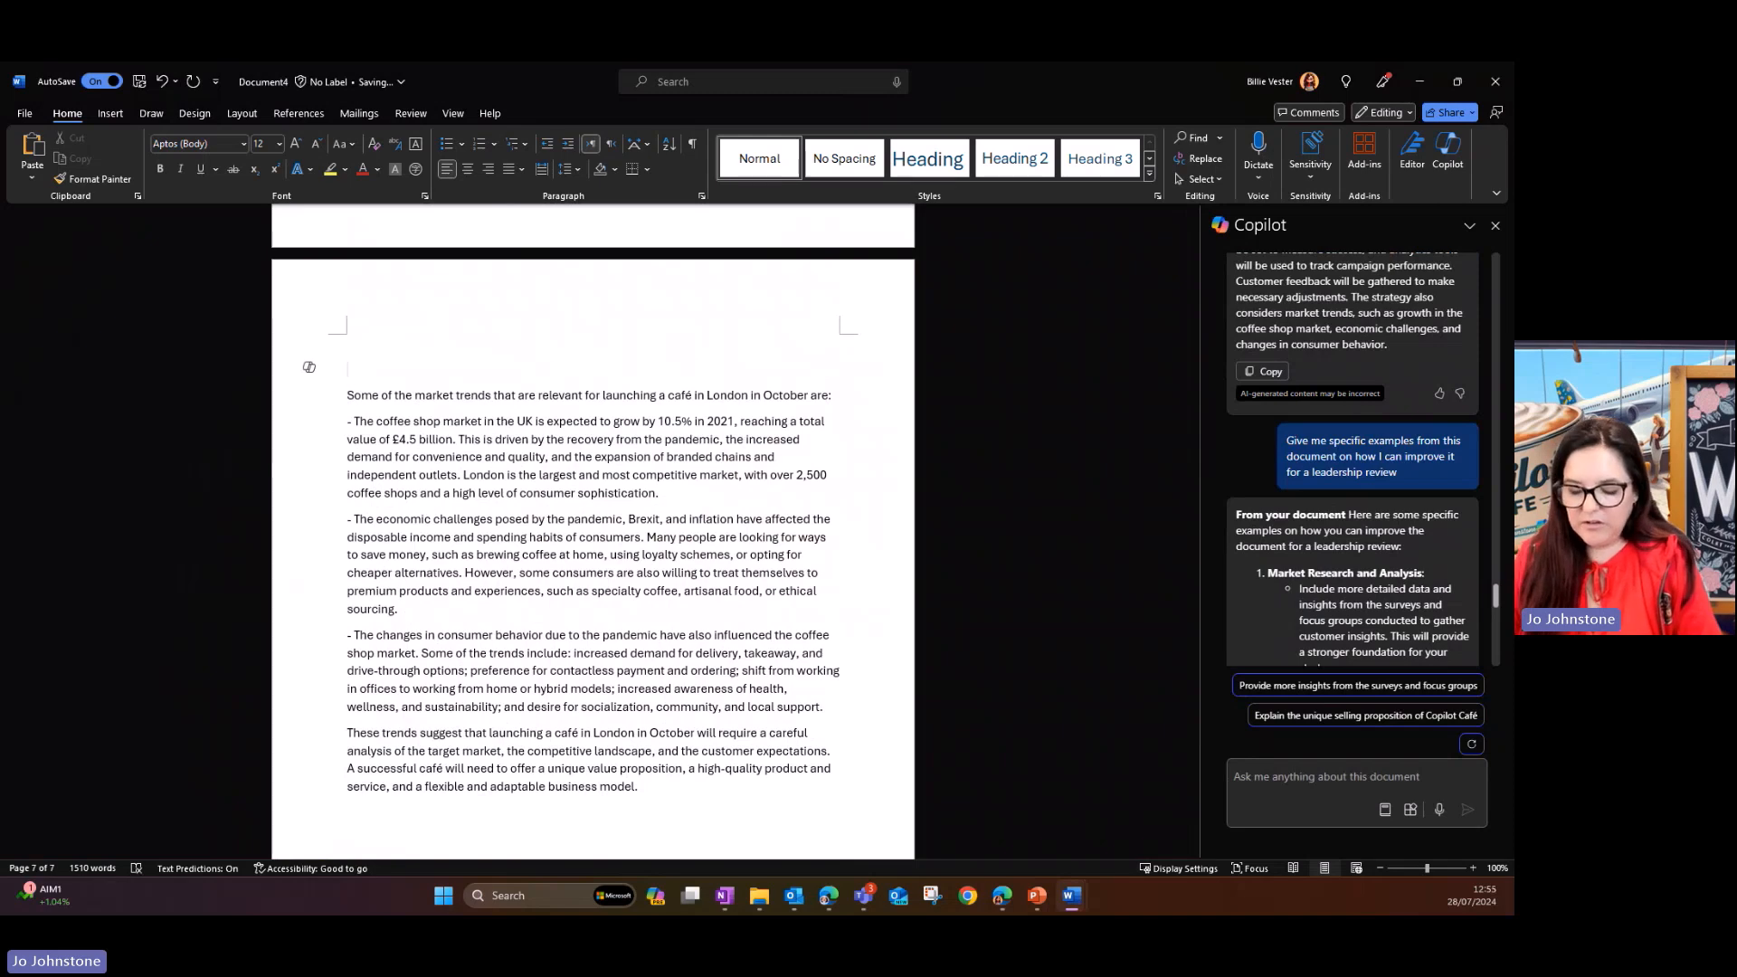
- Enter "Other Considerations" on the empty line above the market trends text and format it as Heading 2
type("Other Con")
type("siderat")
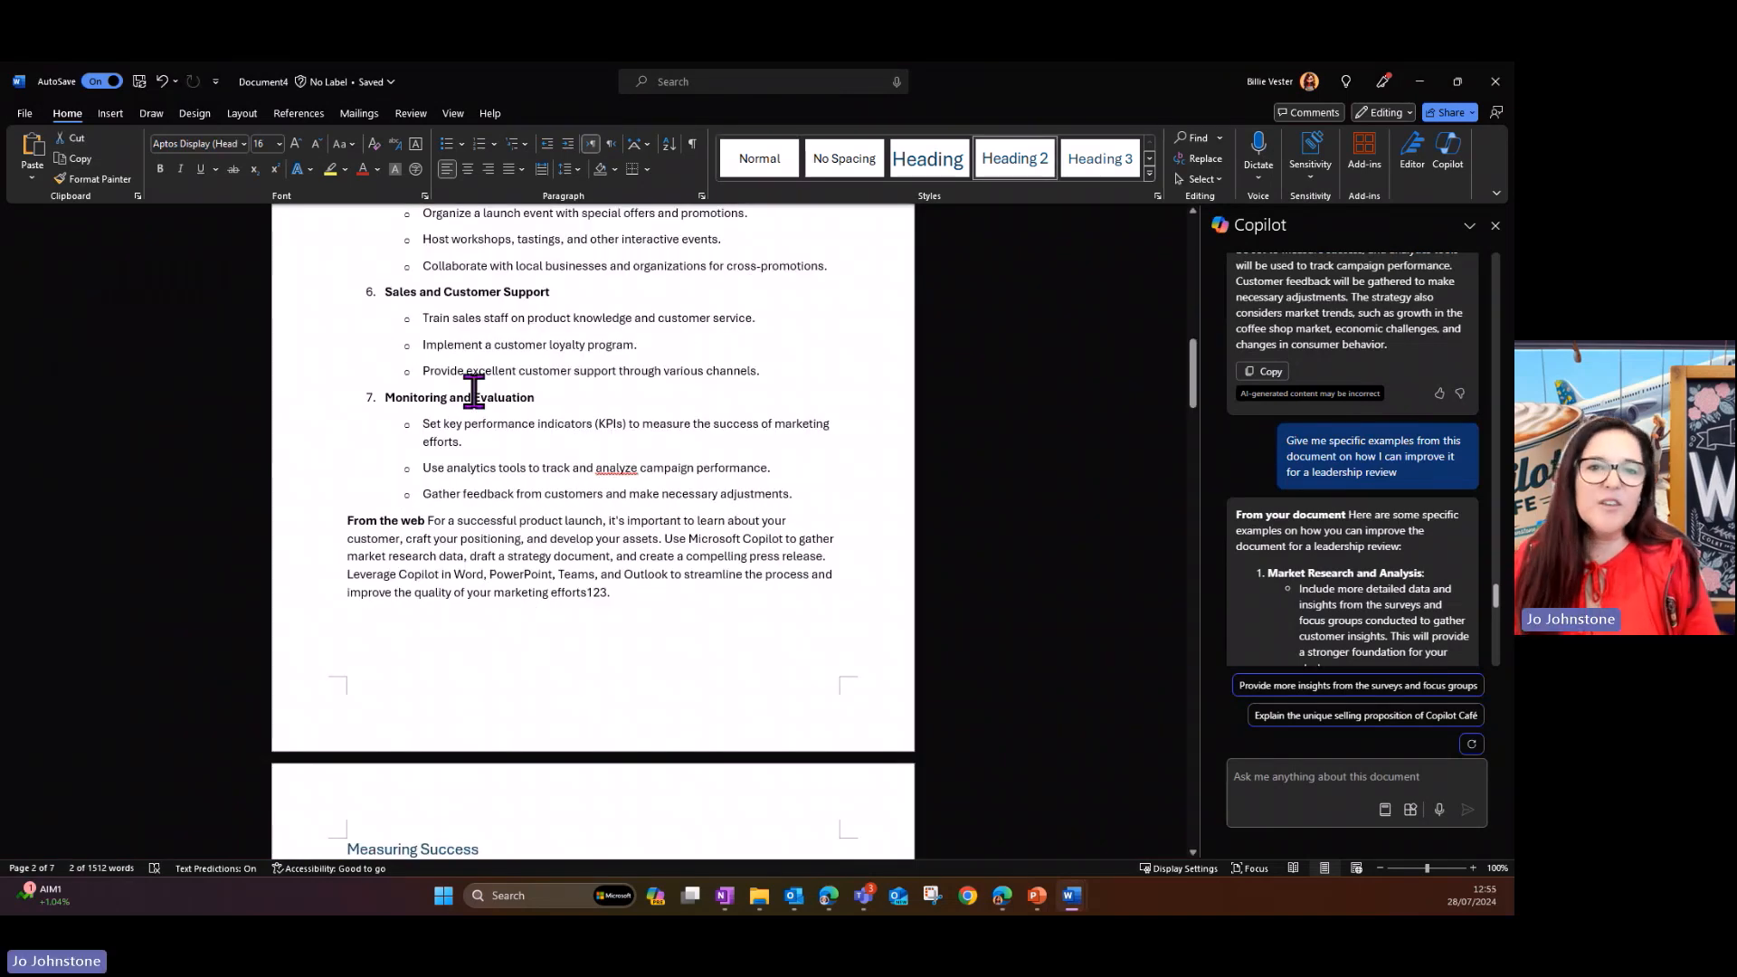
scroll(474, 392, "up", 5)
scroll(474, 391, "up", 10)
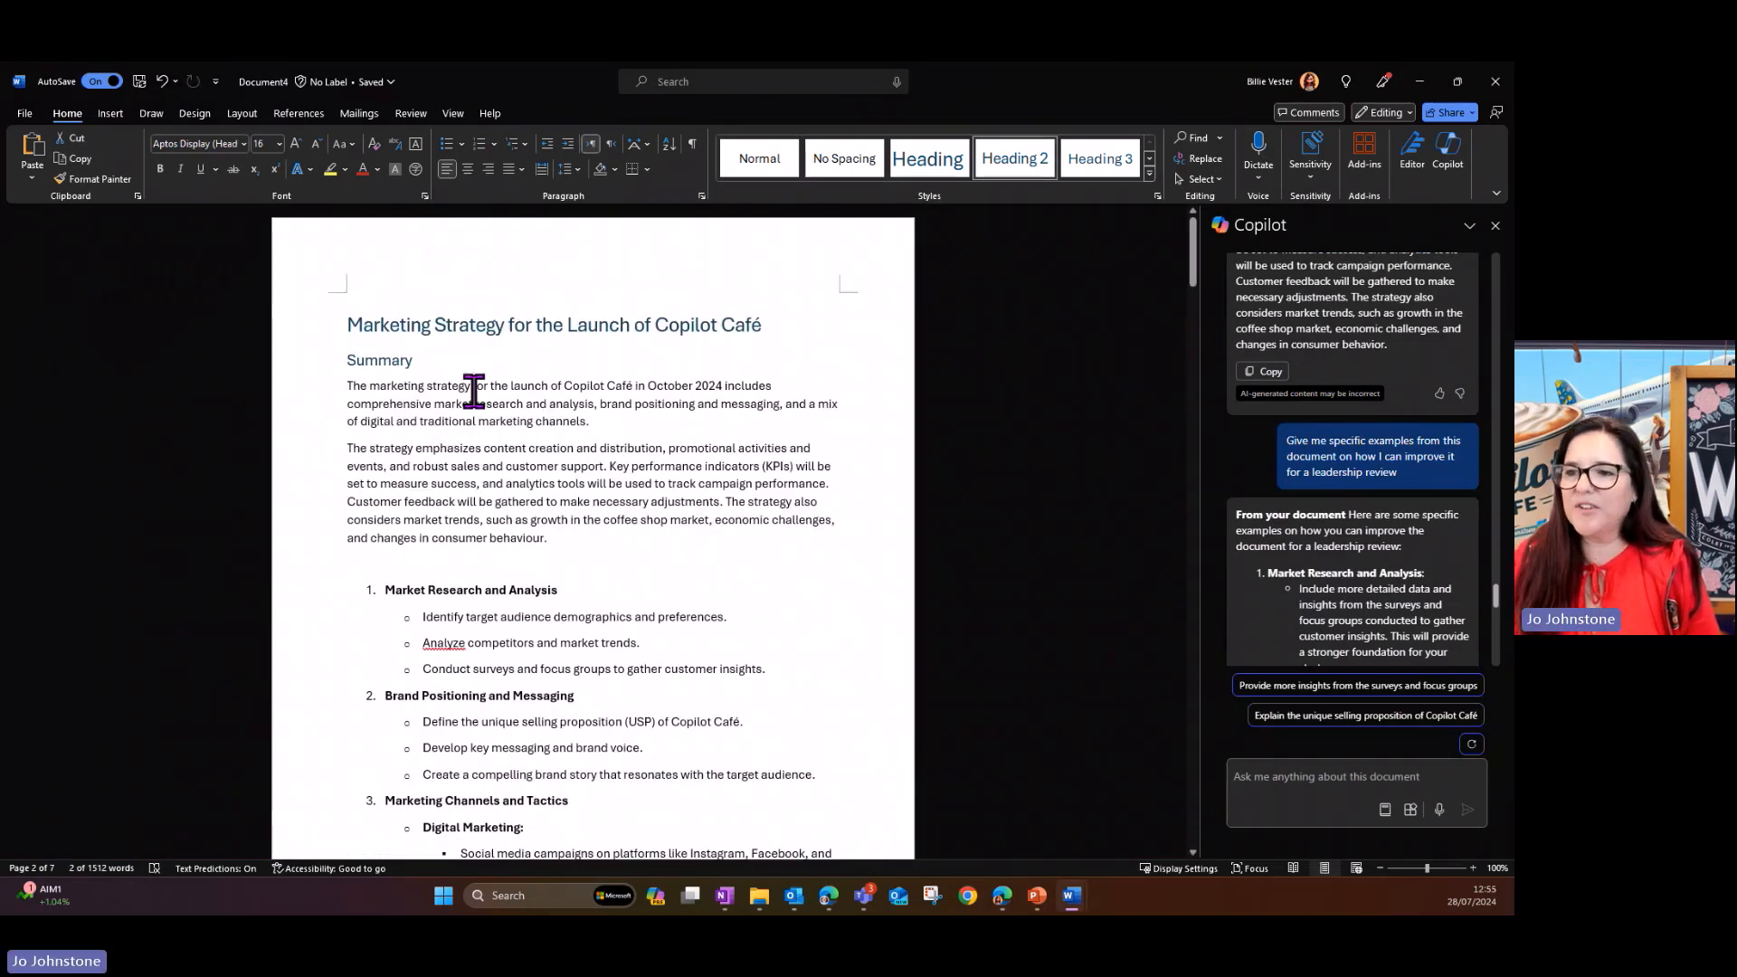
left_click_drag(344, 326, 770, 328)
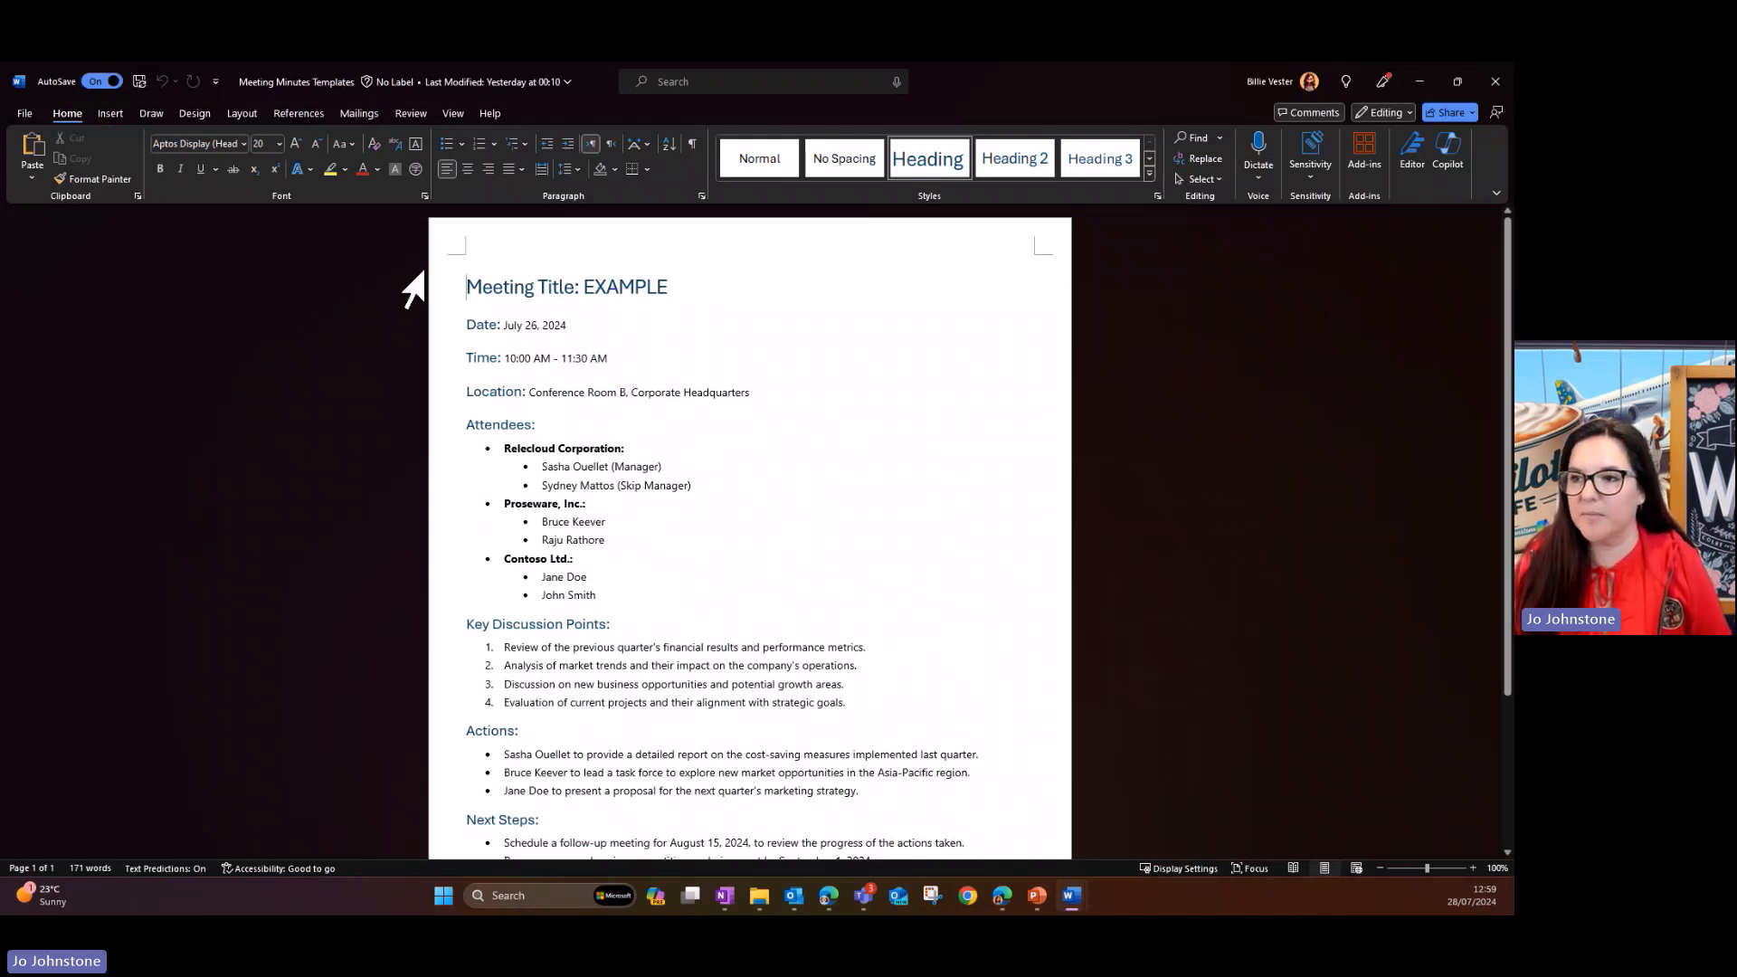
- Examine the layout and sections of the Meeting Minutes Templates document, from the meeting title to Next Steps
scroll(516, 263, "down", 2)
scroll(543, 256, "up", 2)
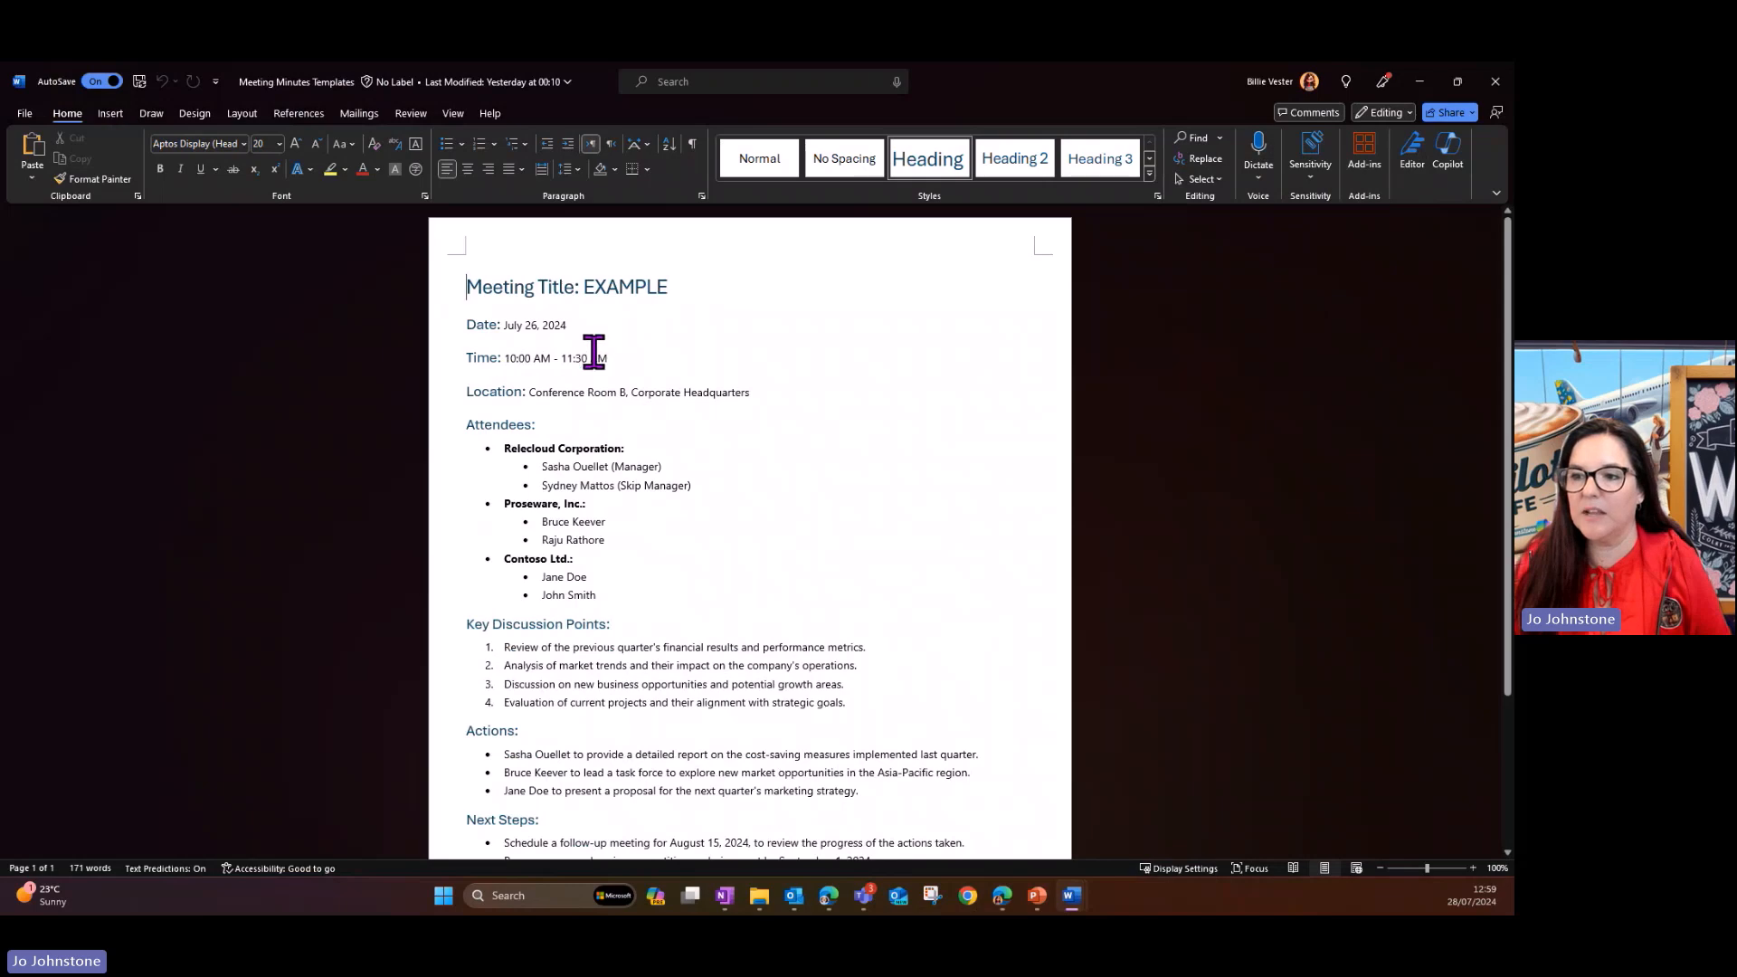
scroll(612, 415, "down", 2)
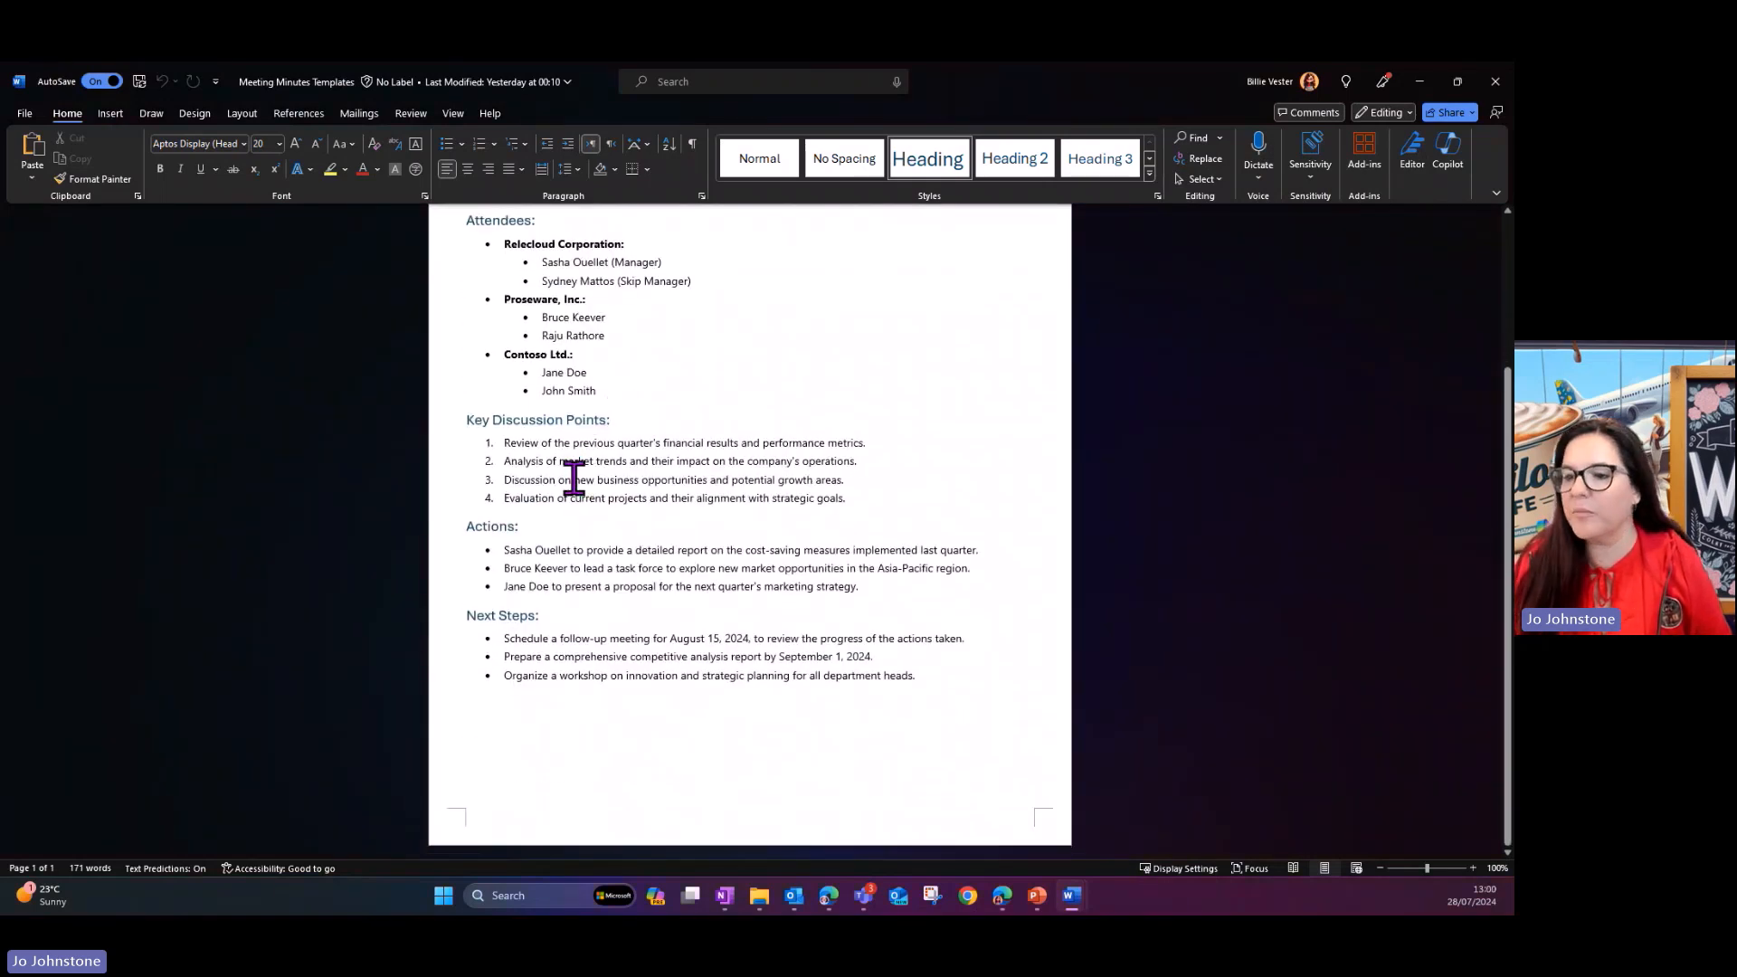
scroll(609, 600, "up", 2)
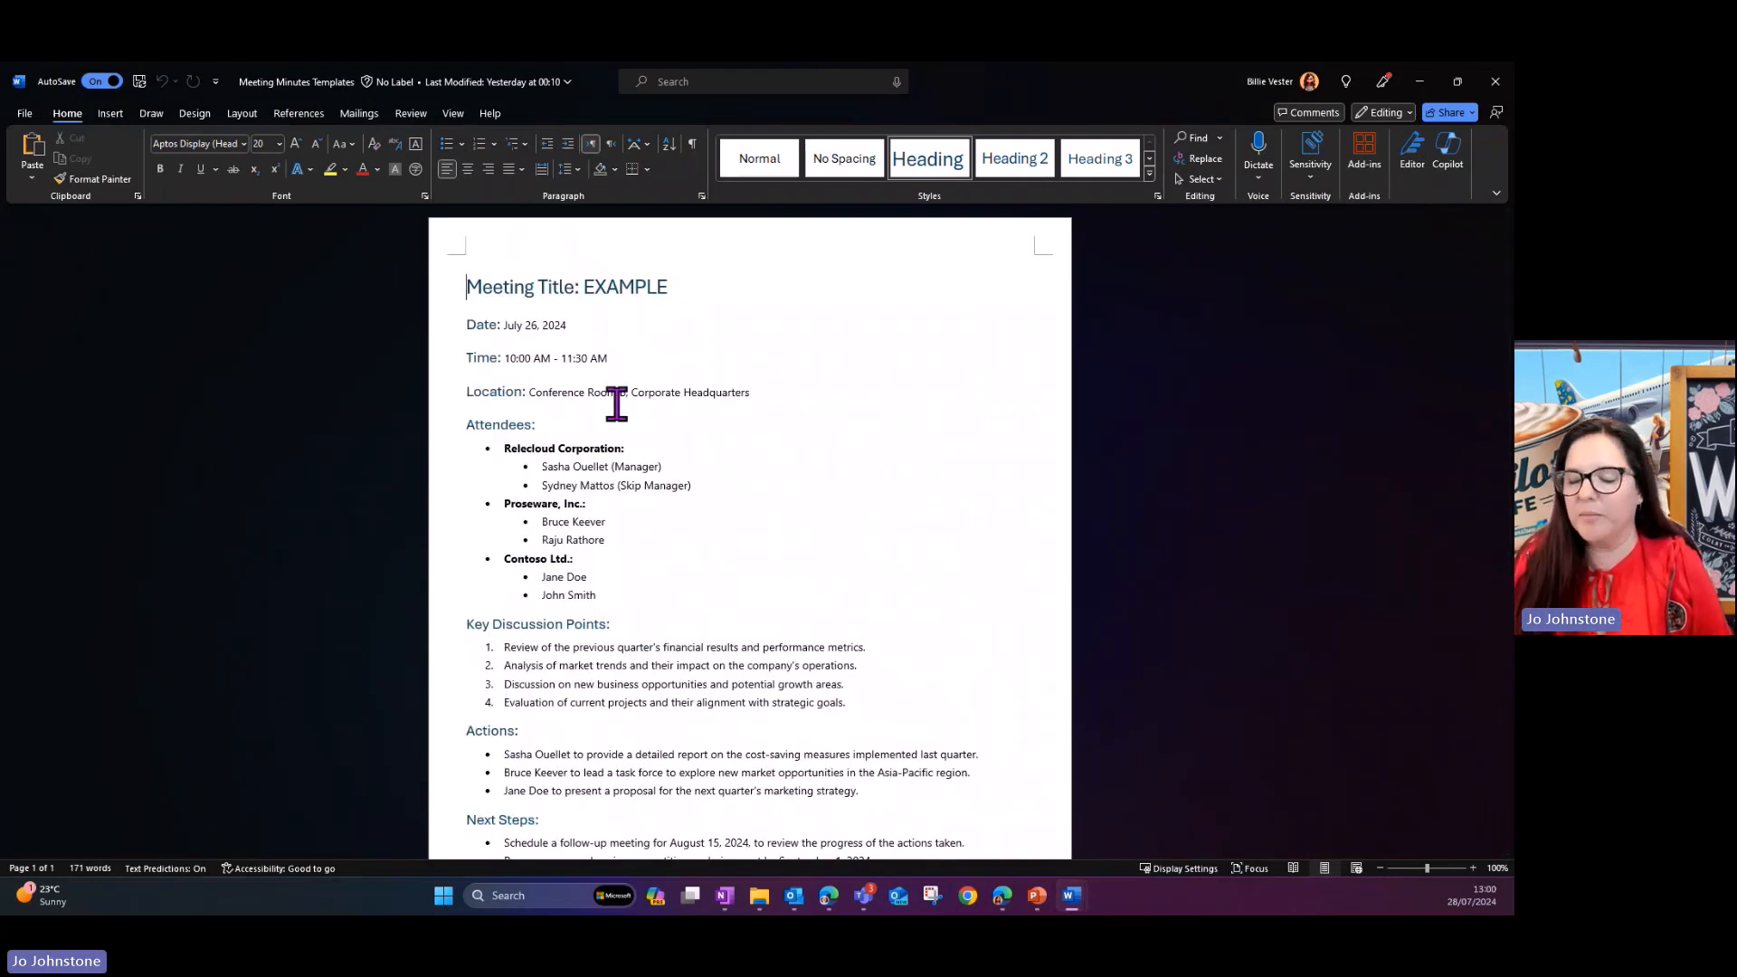
scroll(616, 405, "down", 2)
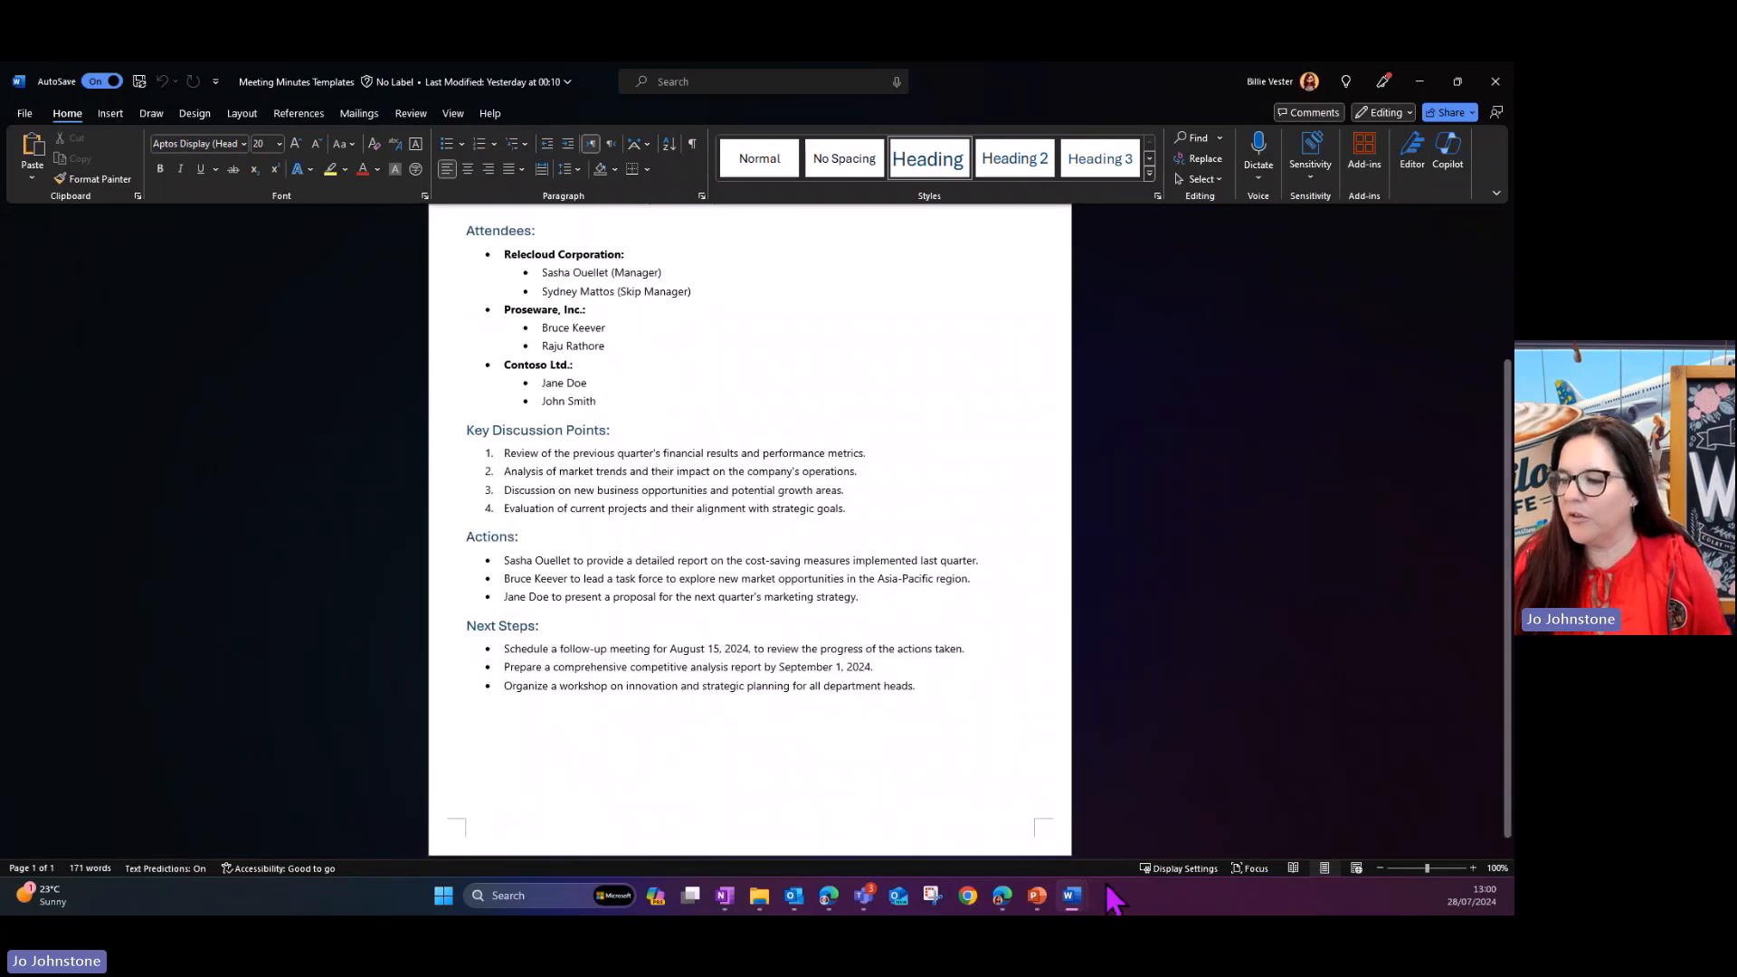
- Switch to the "Copilot Cafe - Meeting Transcript" document and read through the attendees and discussion
mouse_move(1071, 895)
left_click(1299, 823)
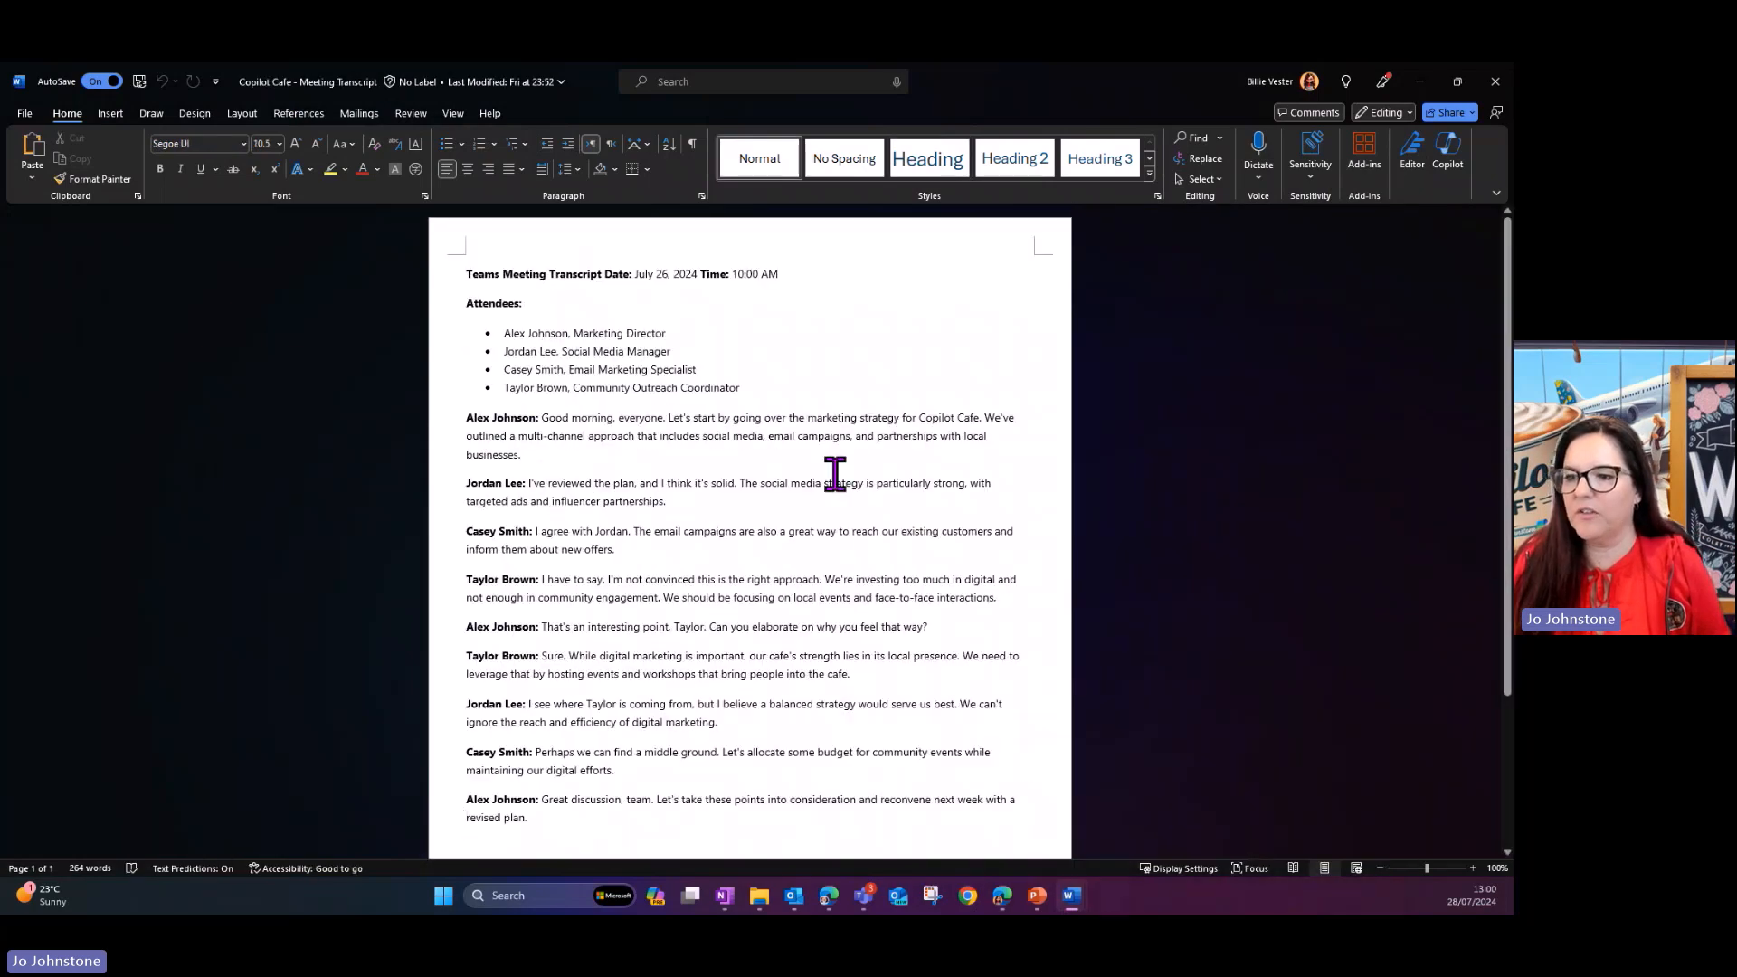
scroll(718, 337, "down", 2)
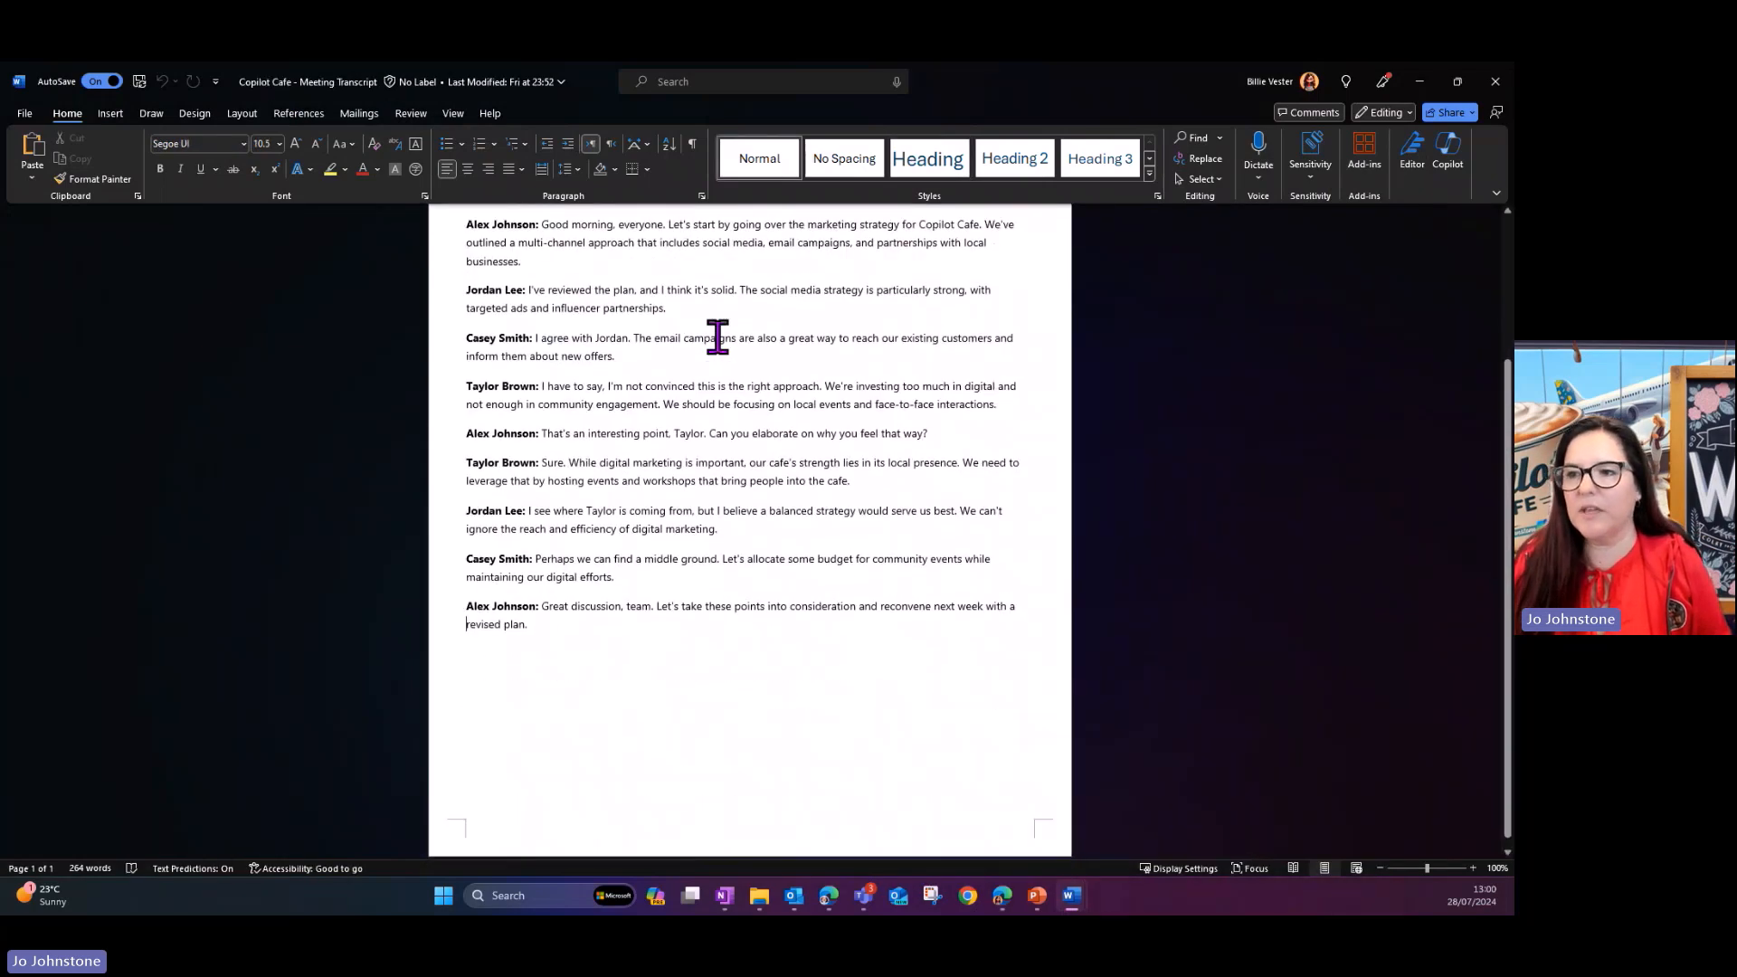
scroll(717, 338, "up", 2)
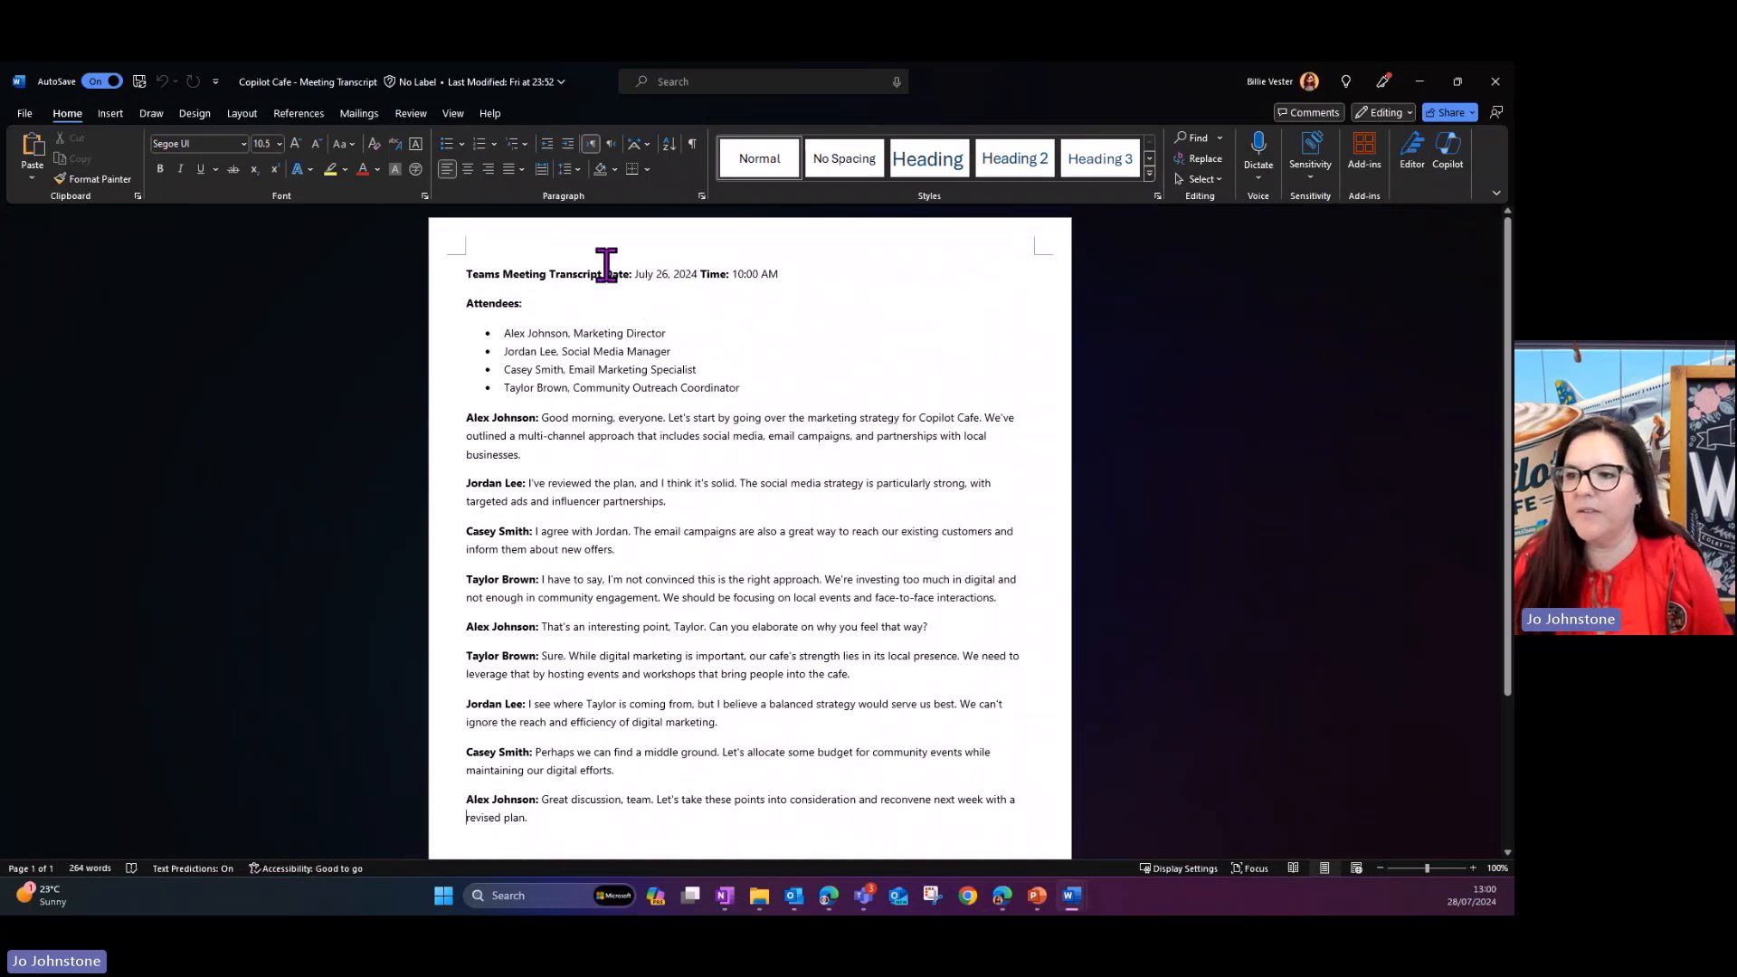
scroll(667, 697, "down", 2)
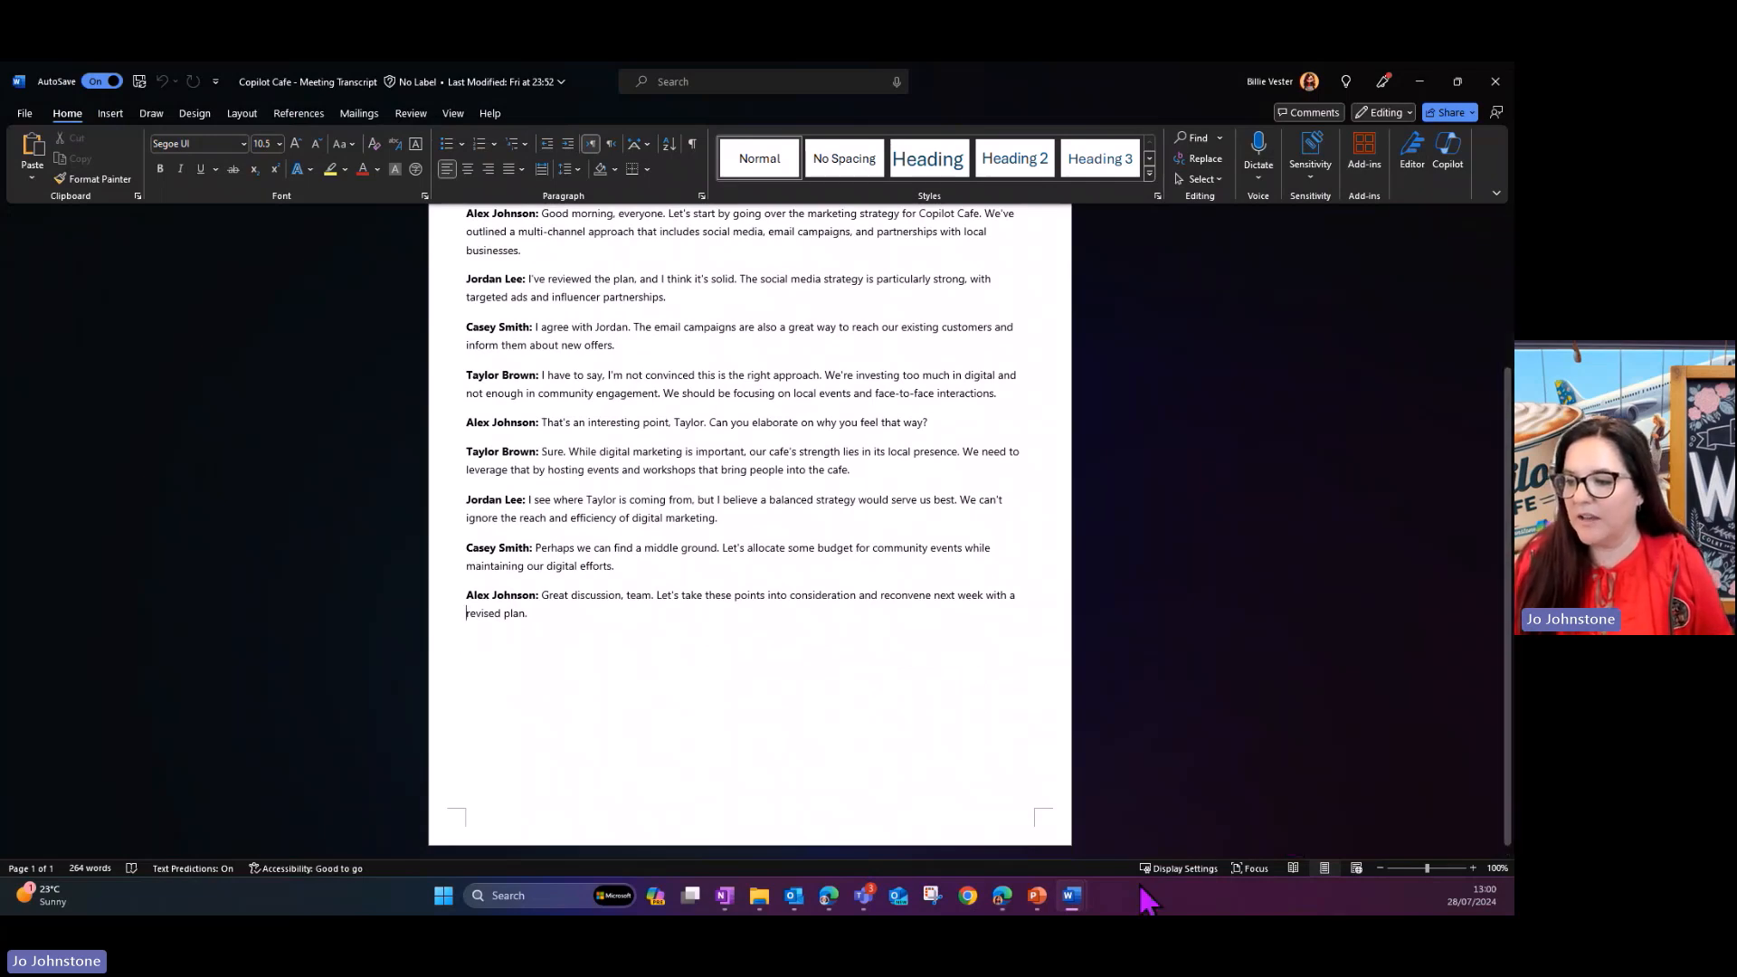
- Return to the Meeting Minutes Templates document and create a new blank document from there
mouse_move(1081, 900)
left_click(1152, 802)
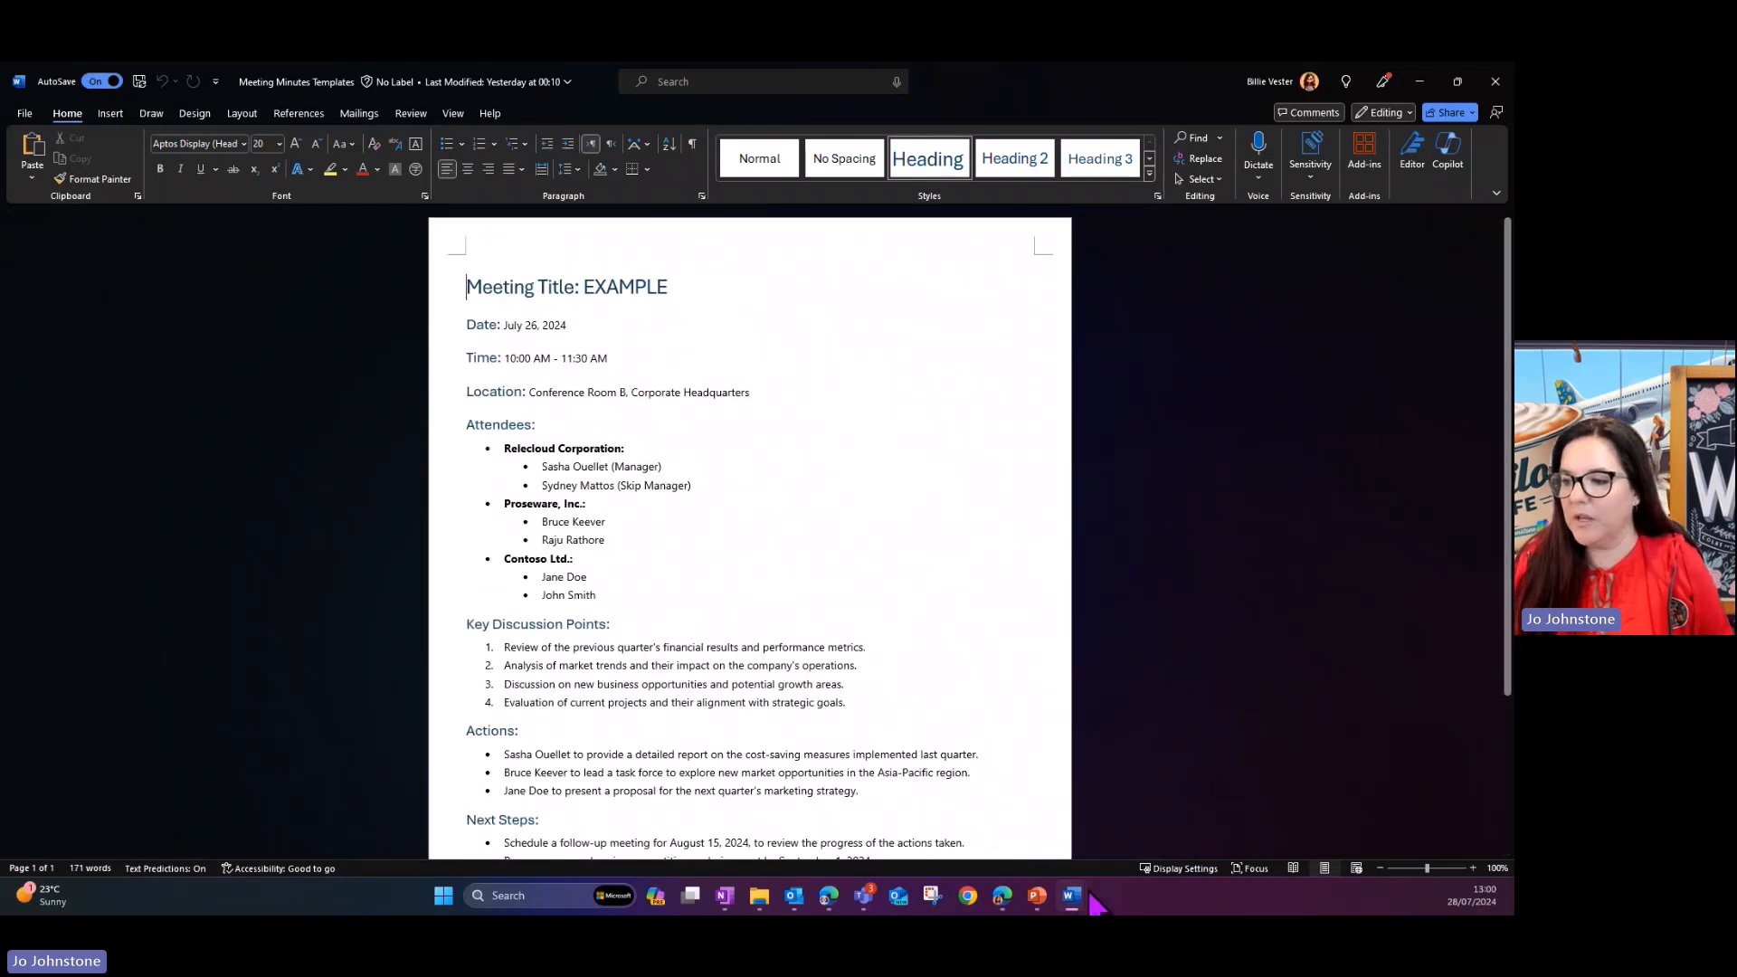
mouse_move(1083, 901)
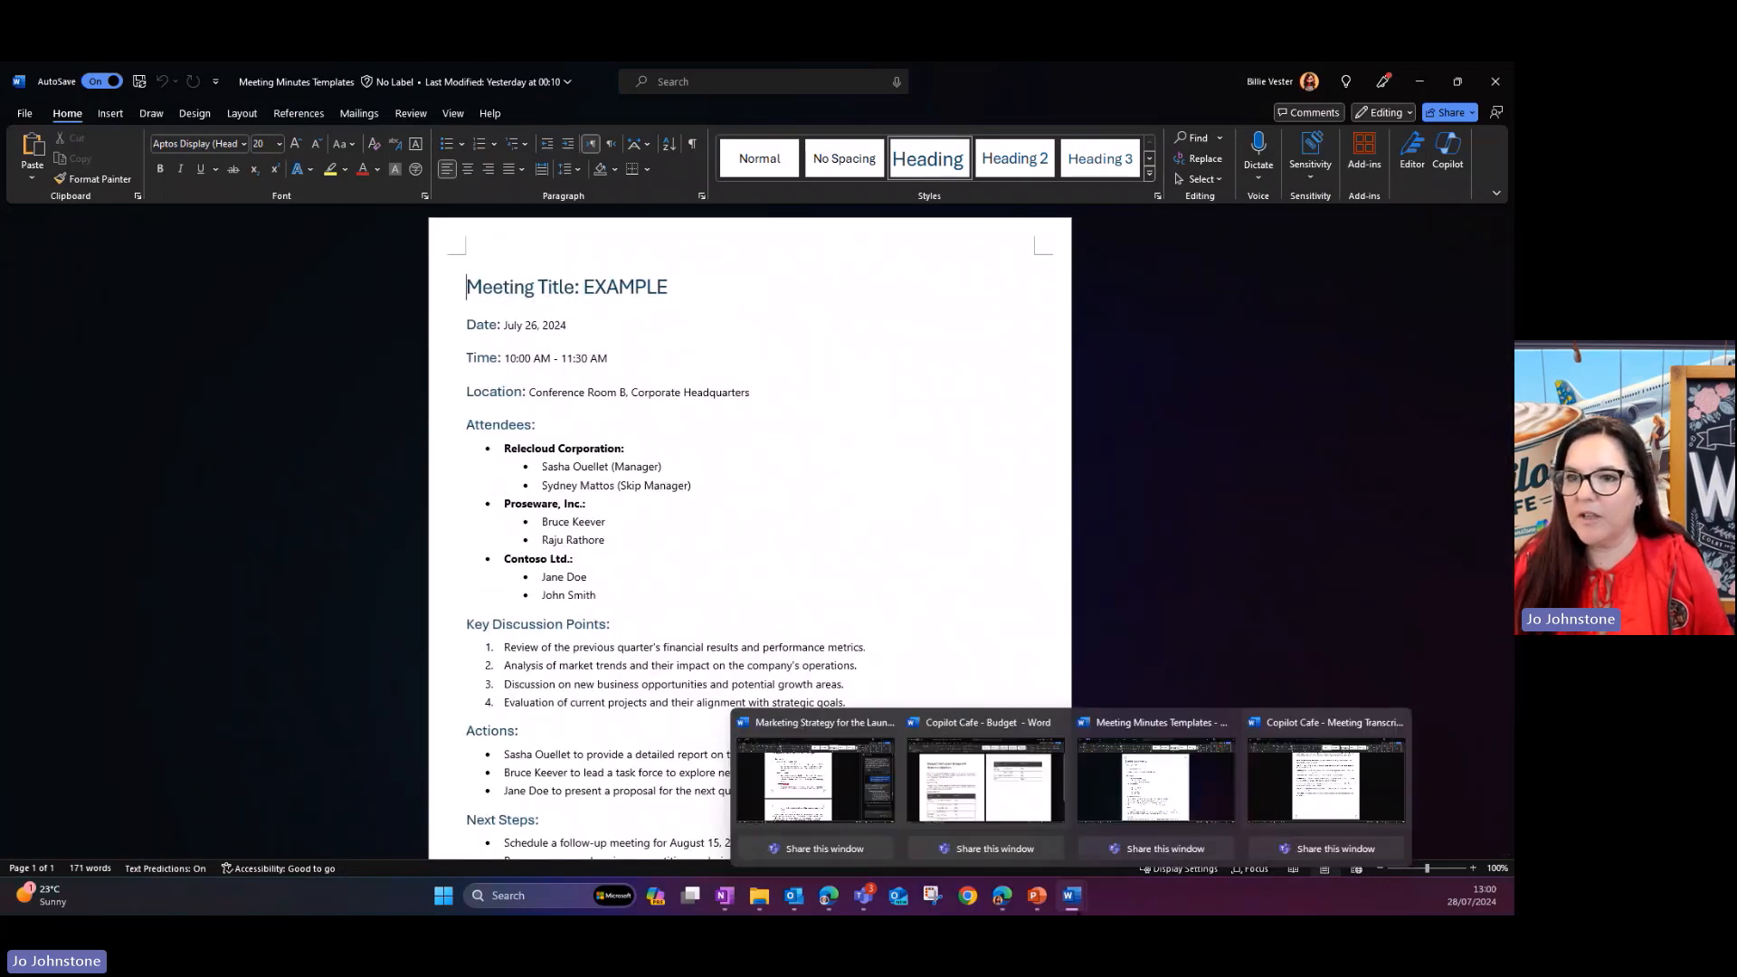
left_click(25, 115)
left_click(50, 184)
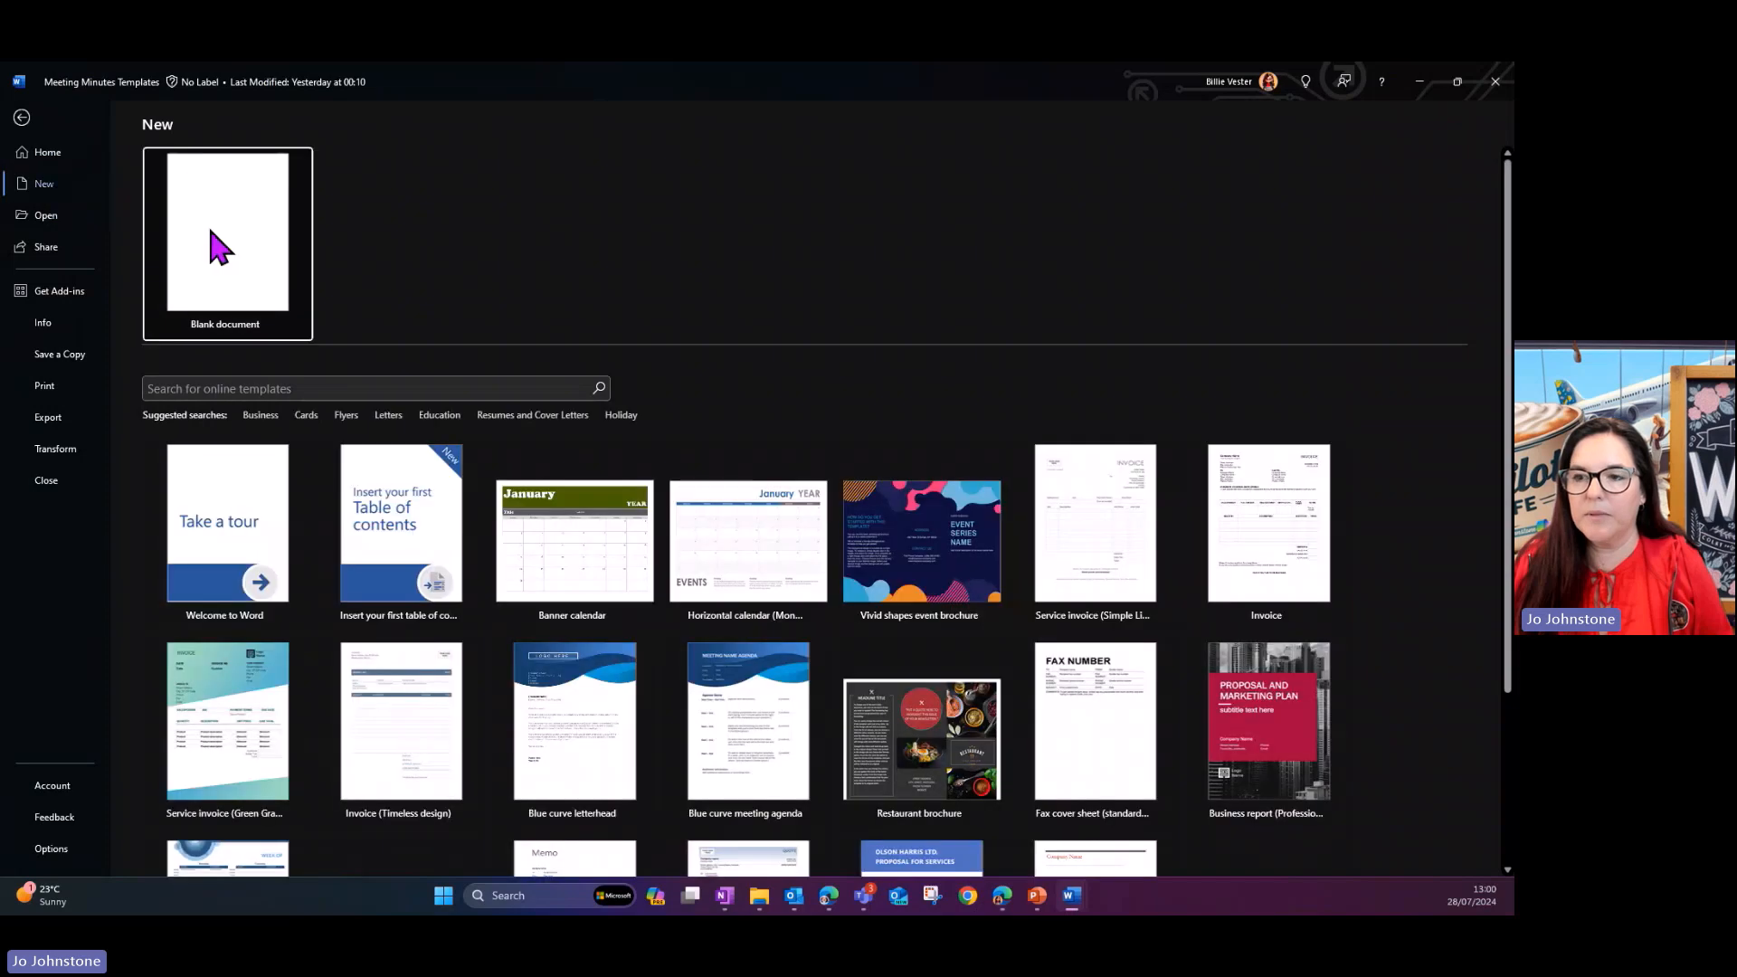
left_click(222, 246)
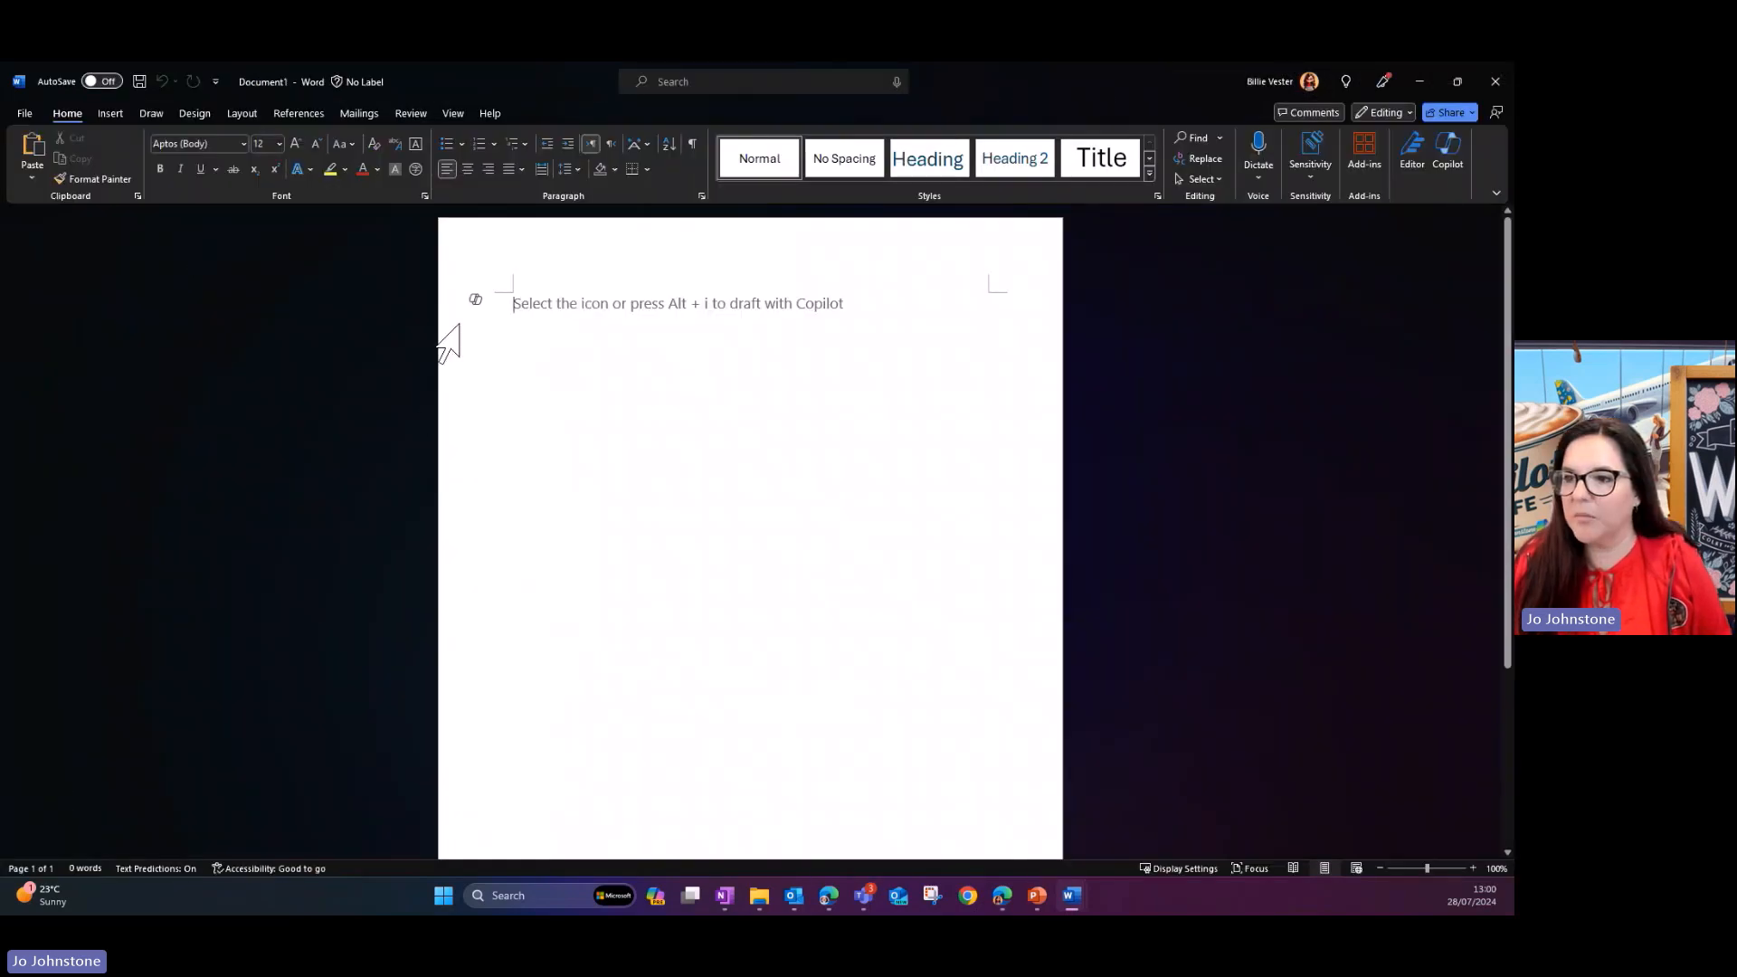
- Start a Copilot draft prompt with "Using the format in" and reference the file Meeting Minutes Templates.docx
left_click(475, 300)
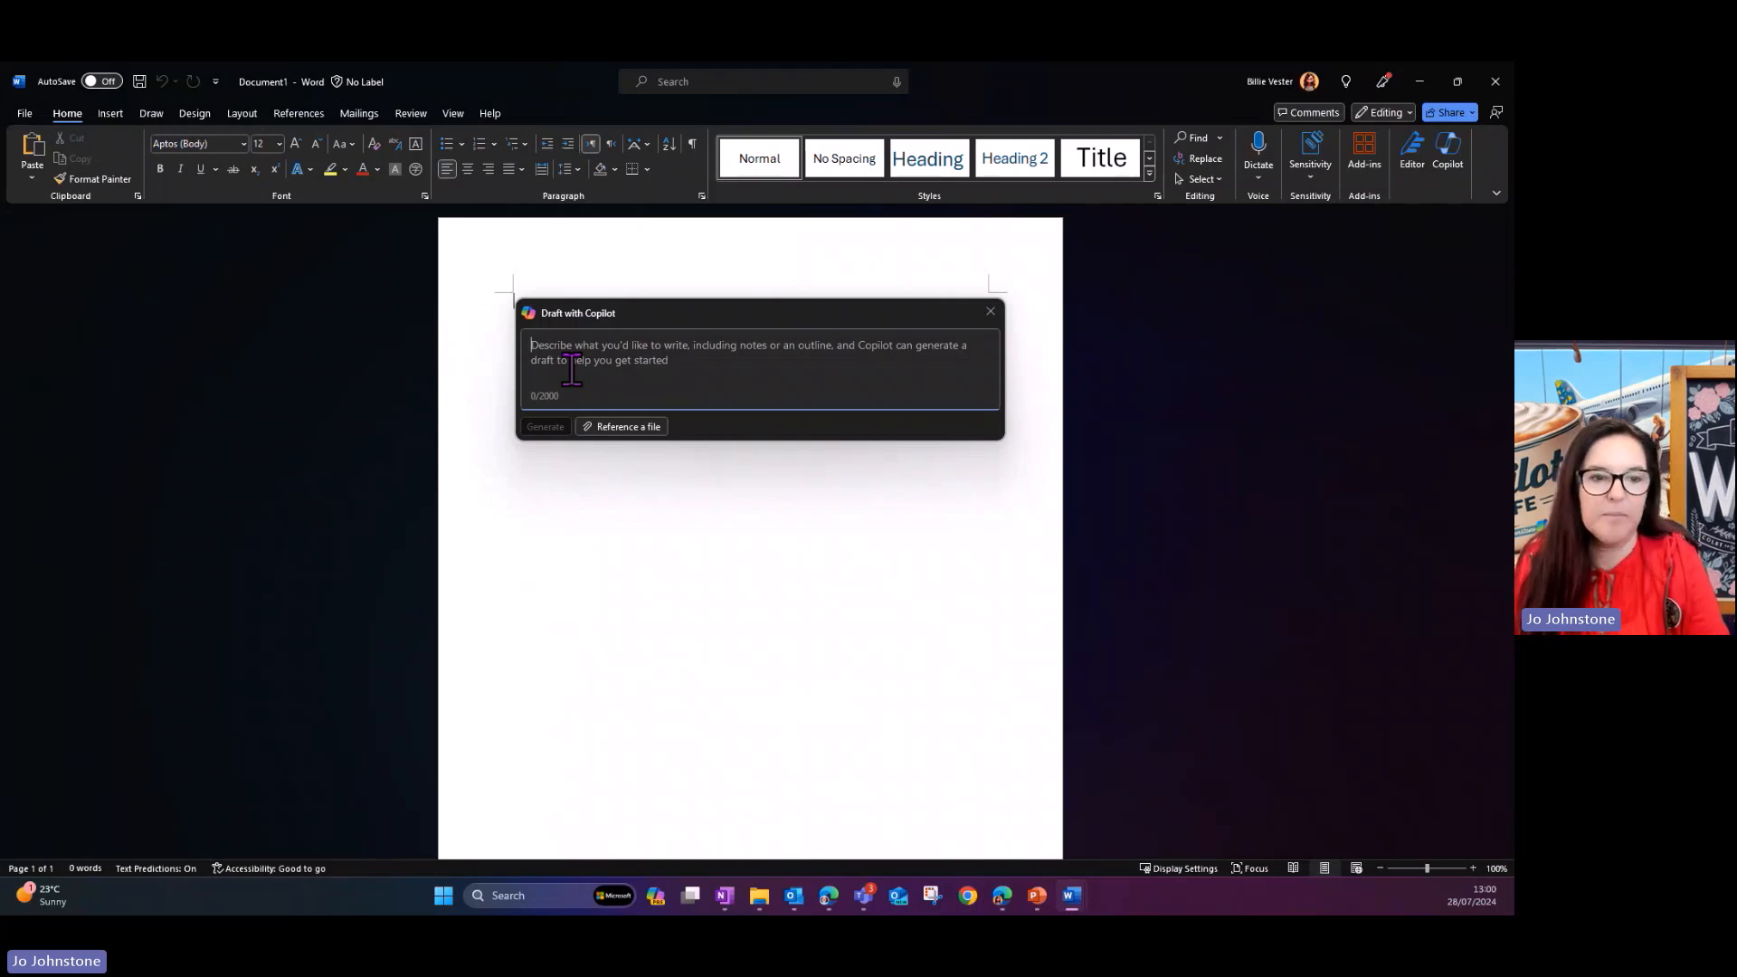
type("Using th")
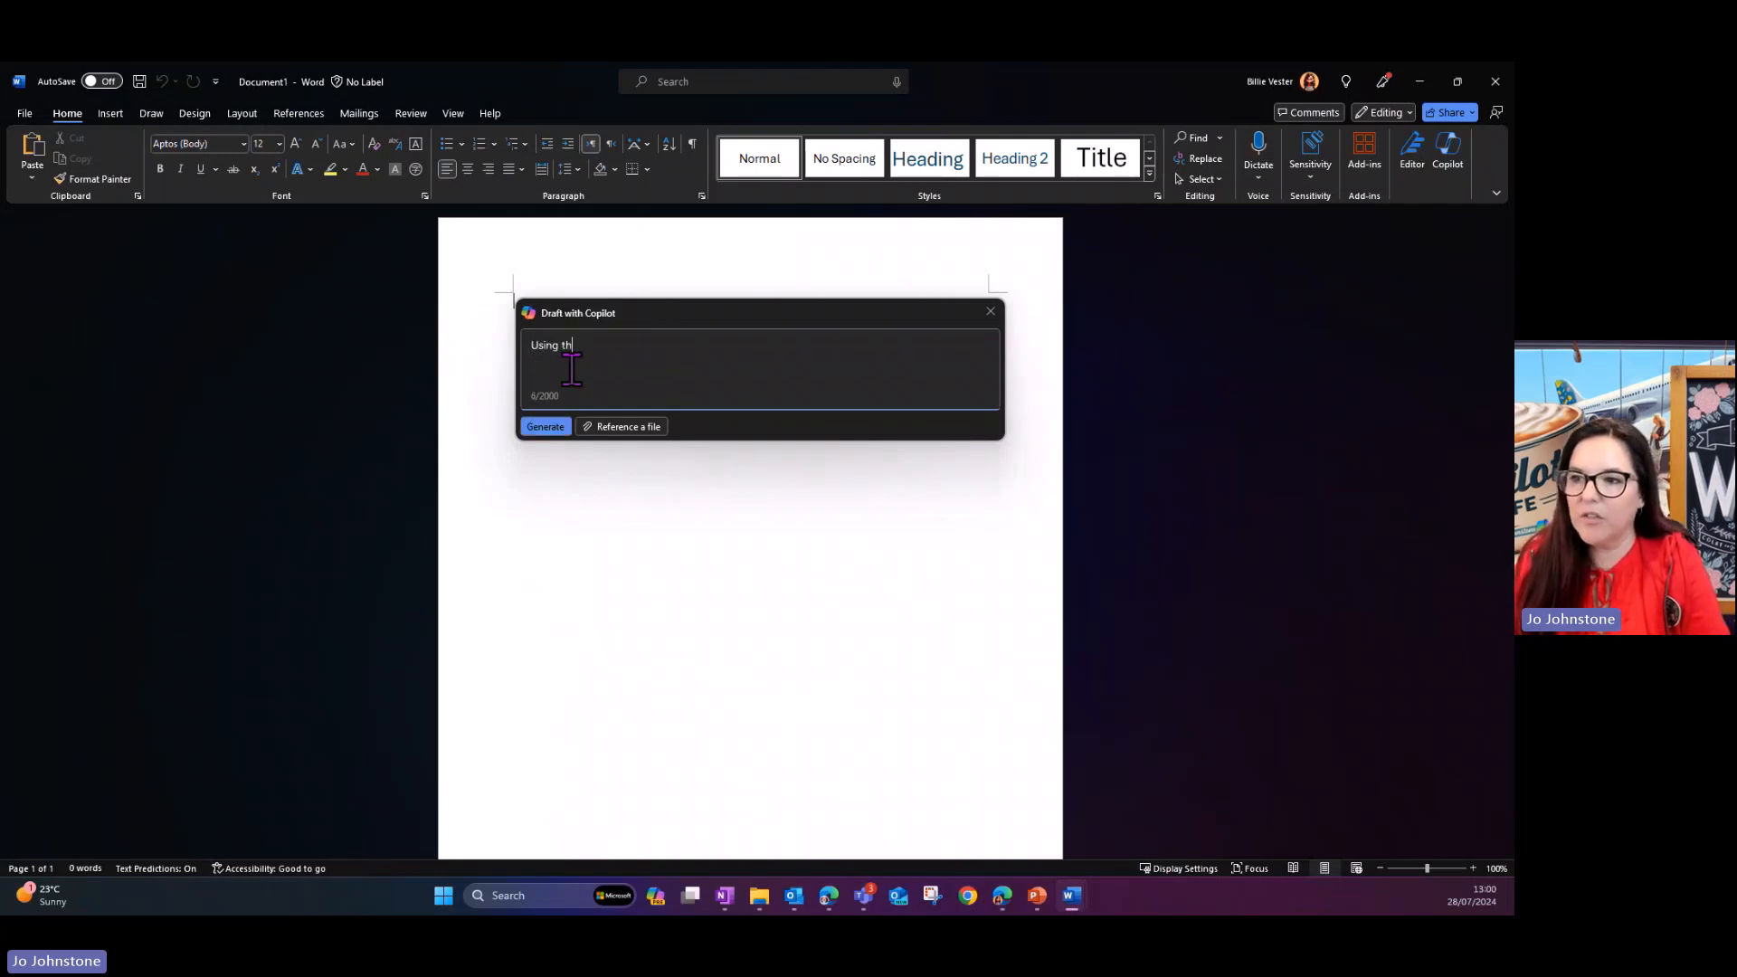
type("e format in /")
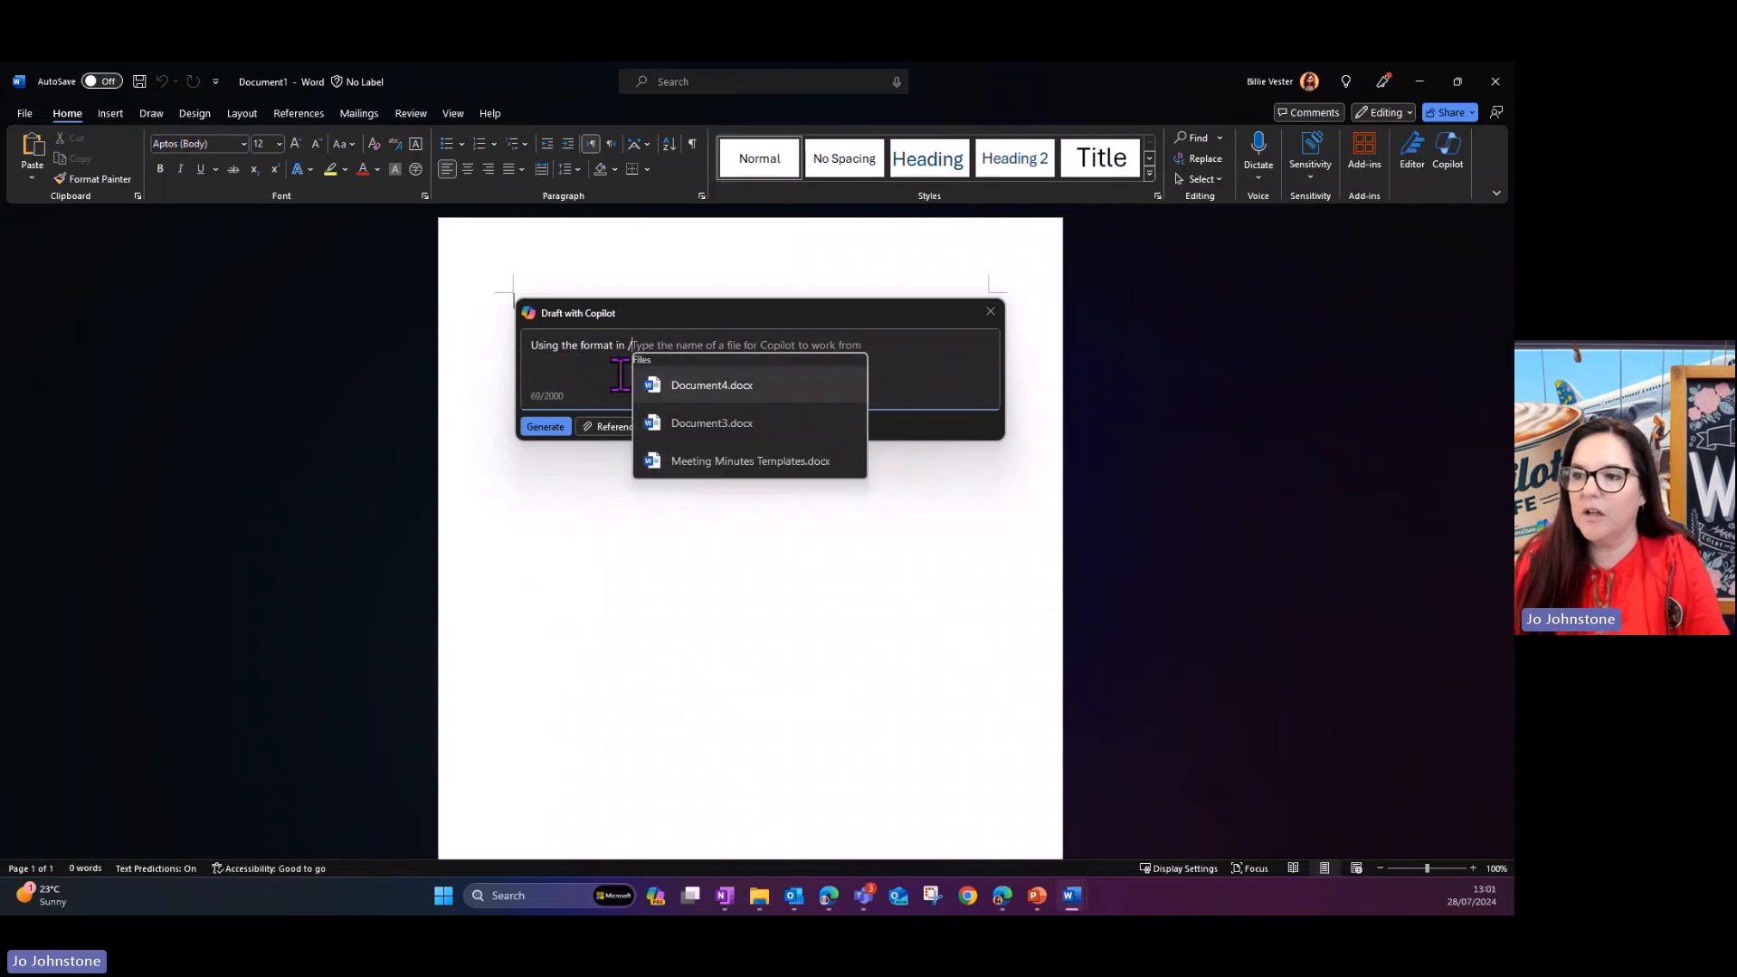
left_click(740, 463)
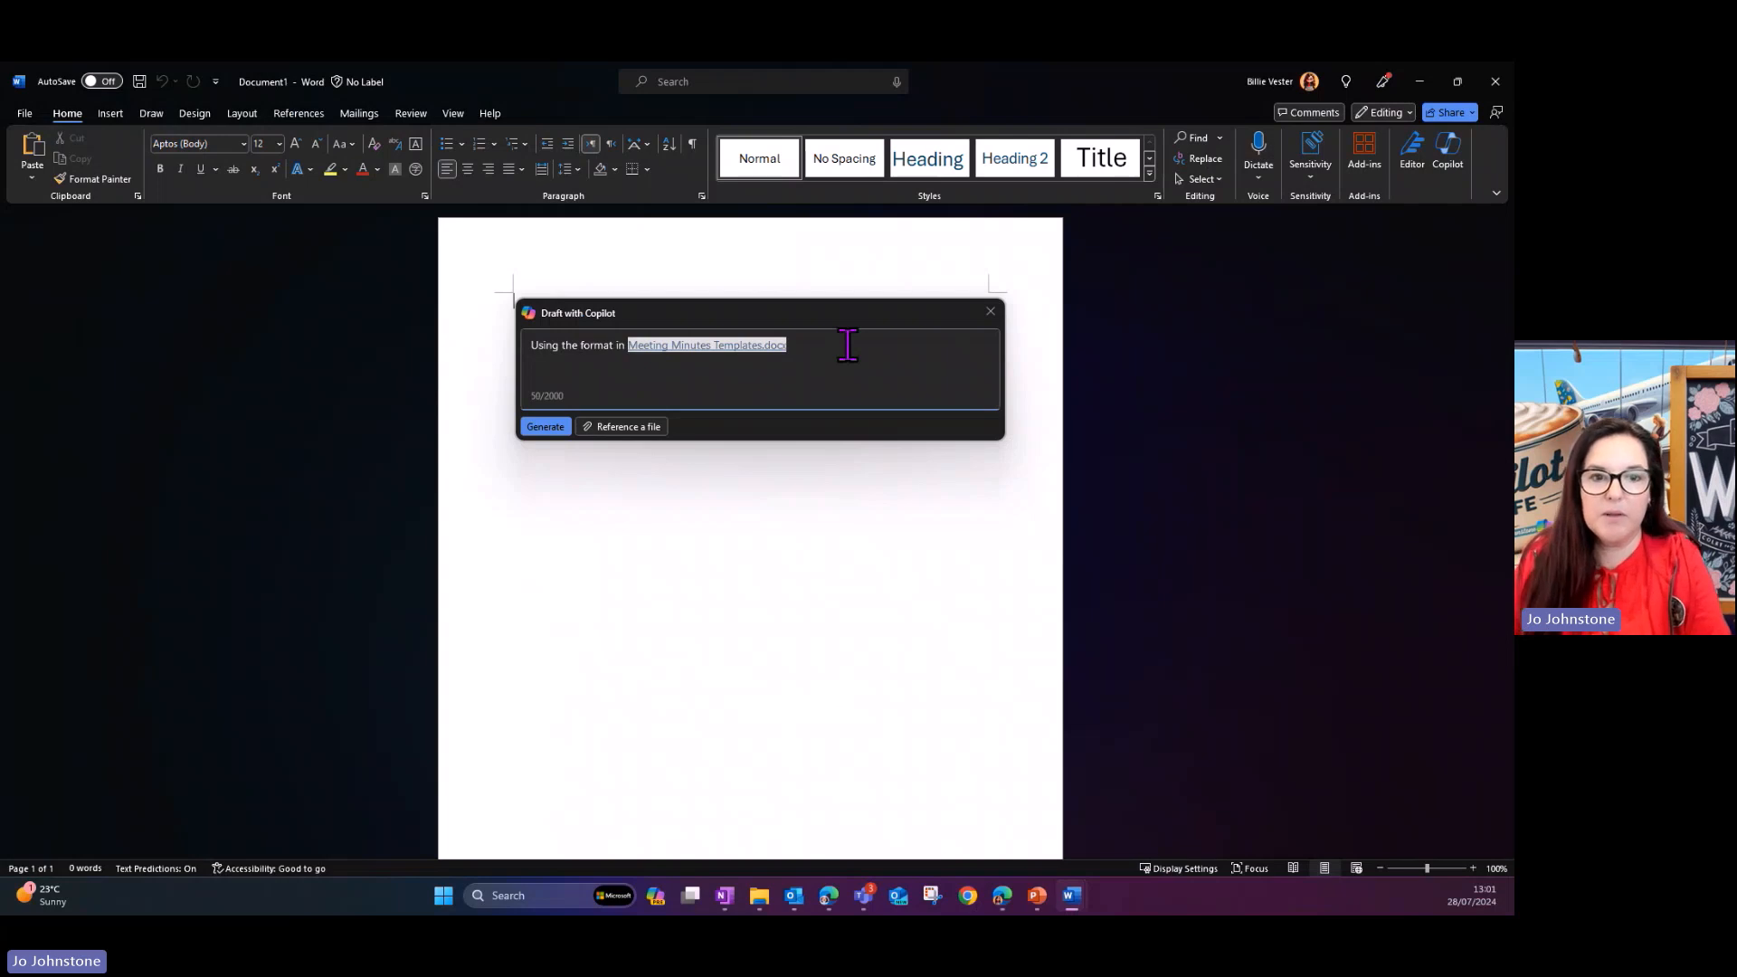
- Continue the prompt with "and the transcript from" and reference the Copilot Cafe - Meeting Transcript document
type("and ")
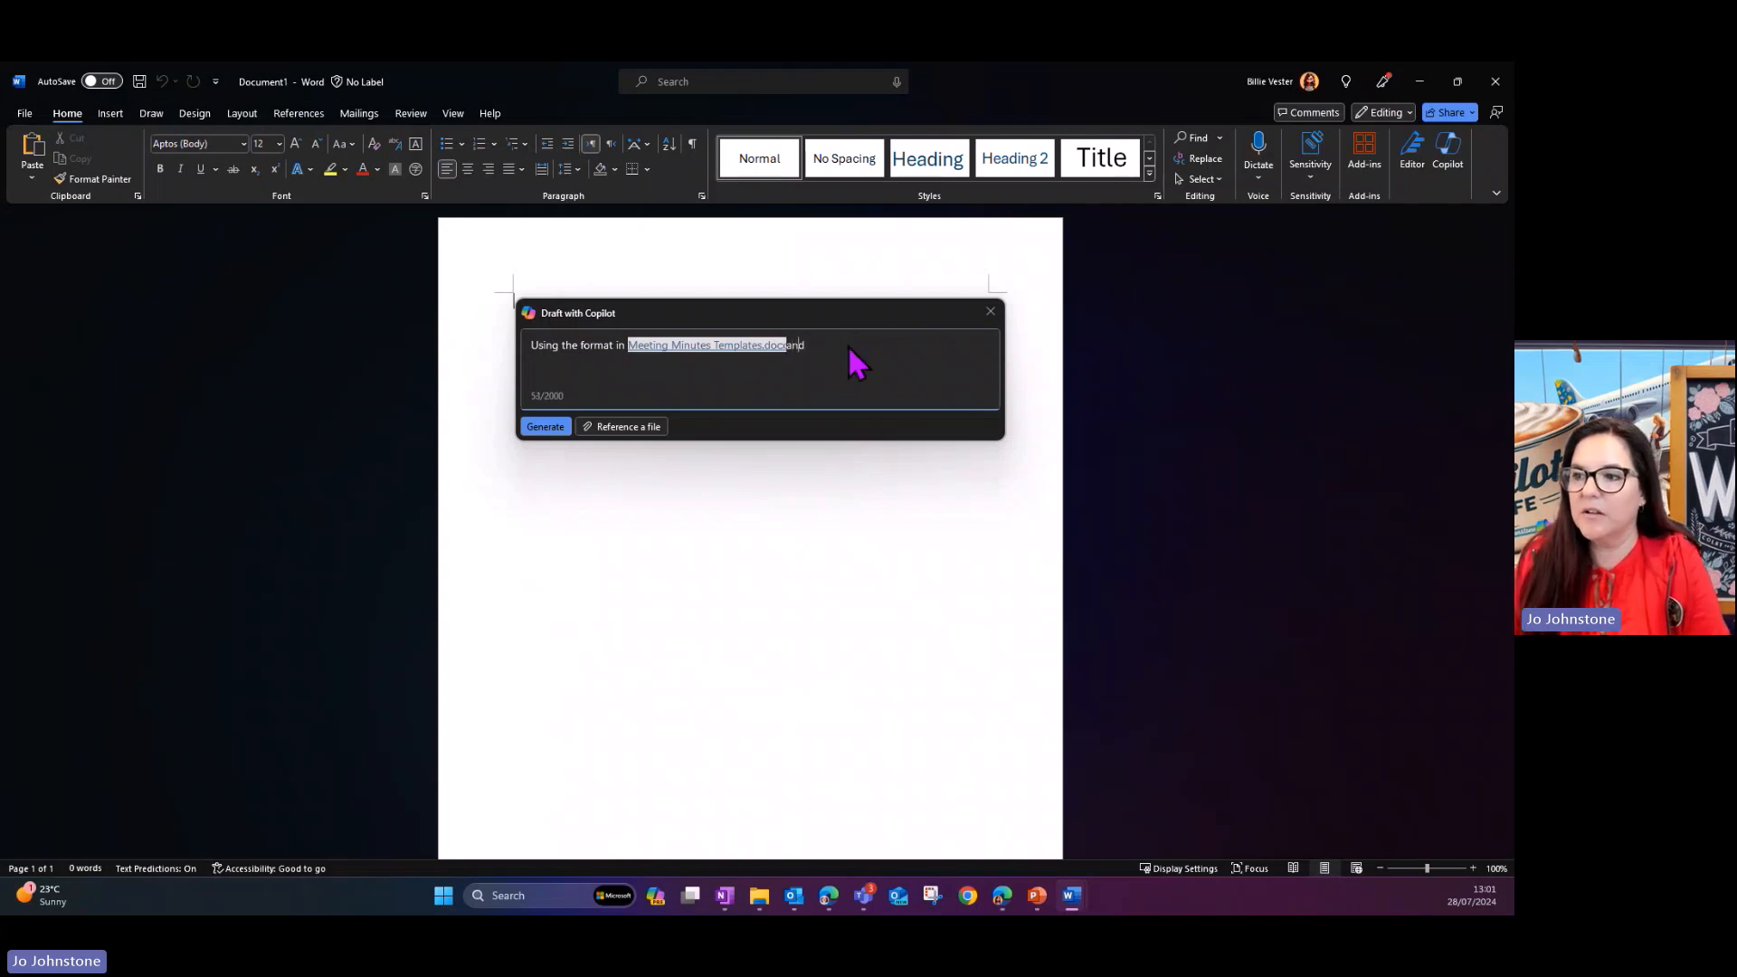
type("the tr")
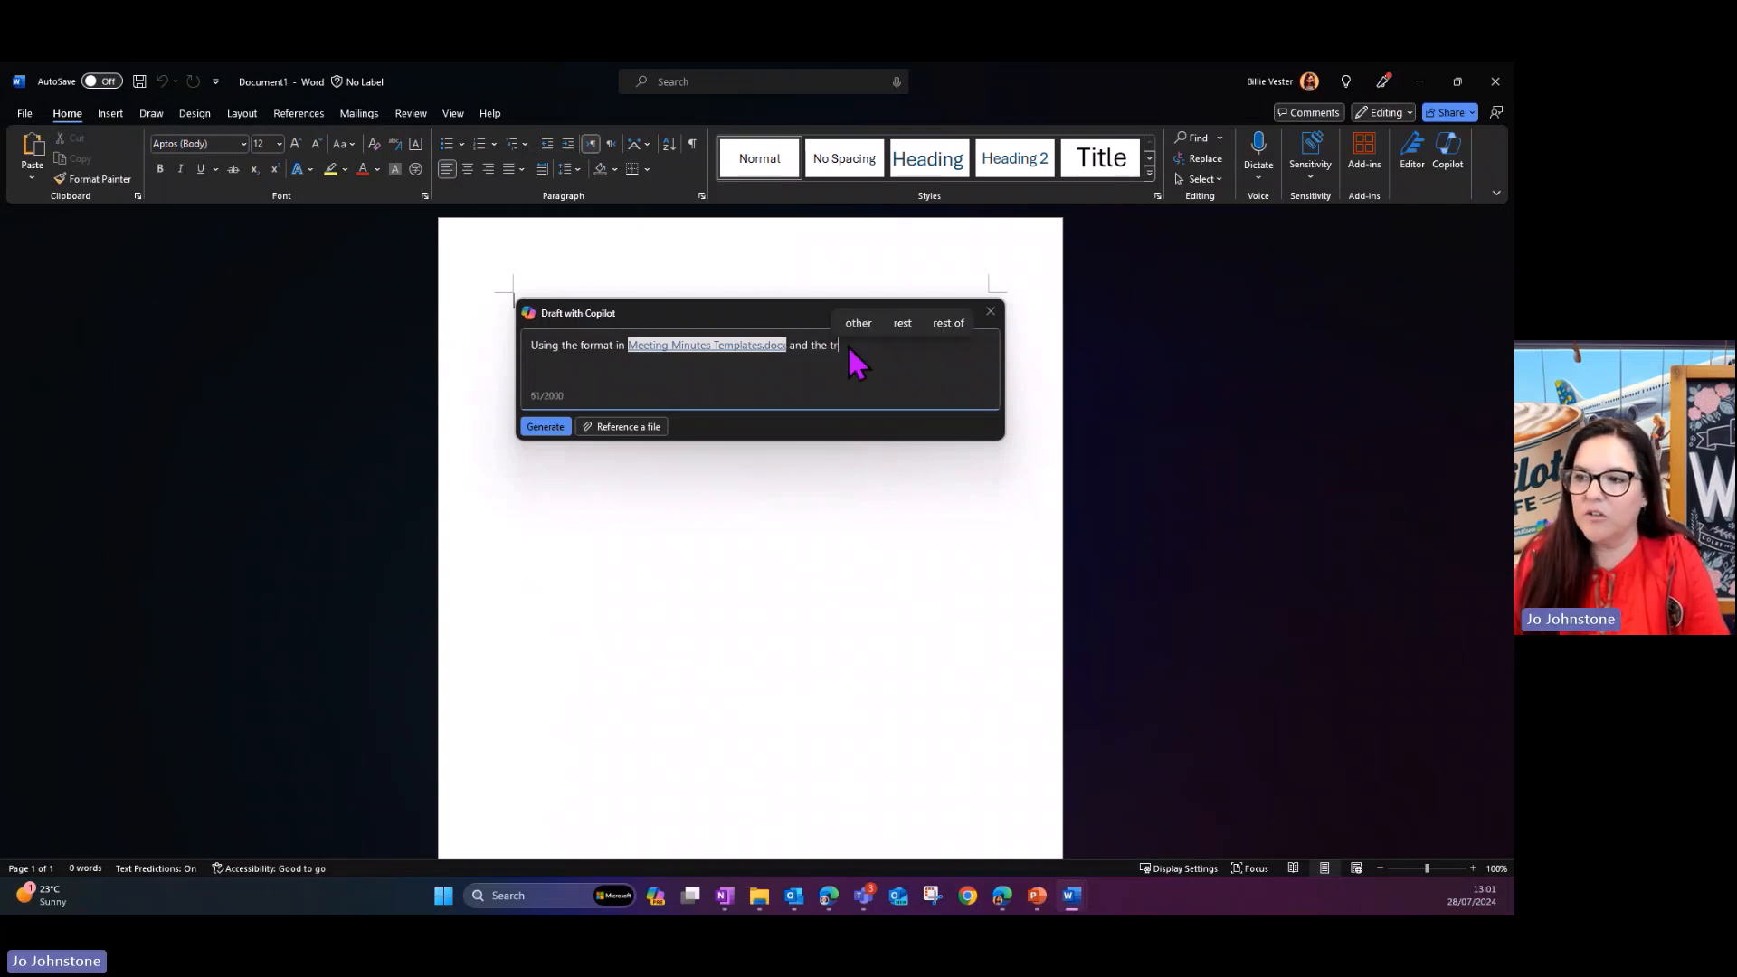
type("anscript ")
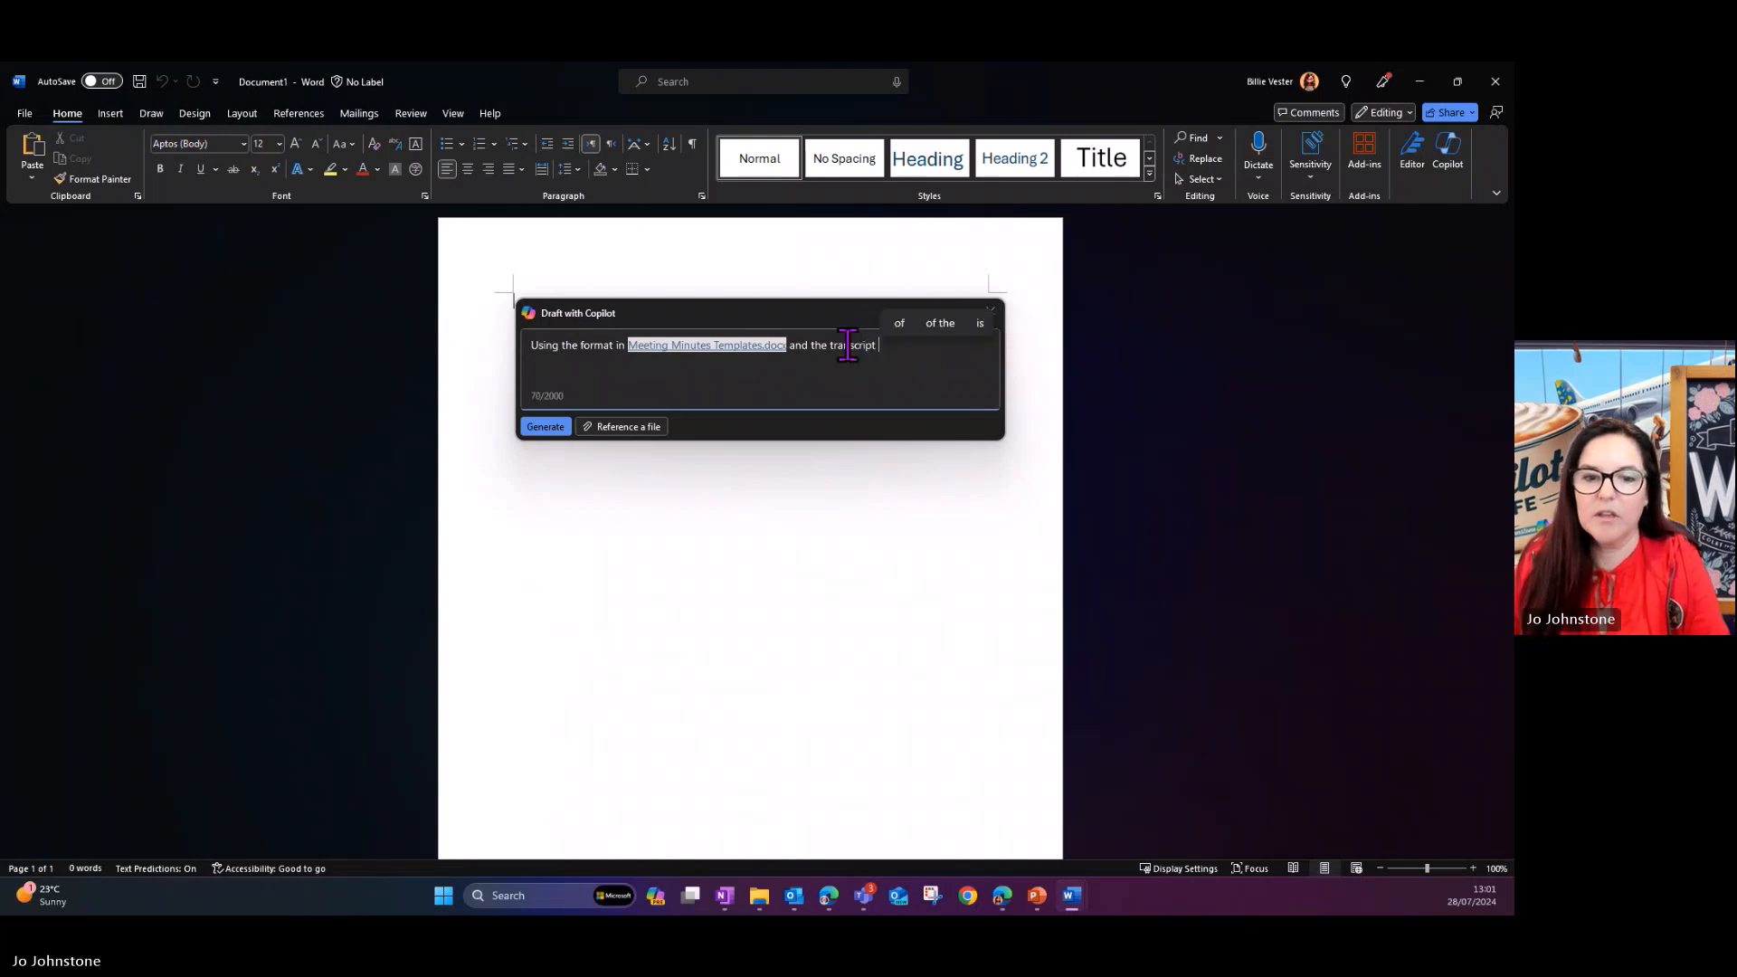
type("in")
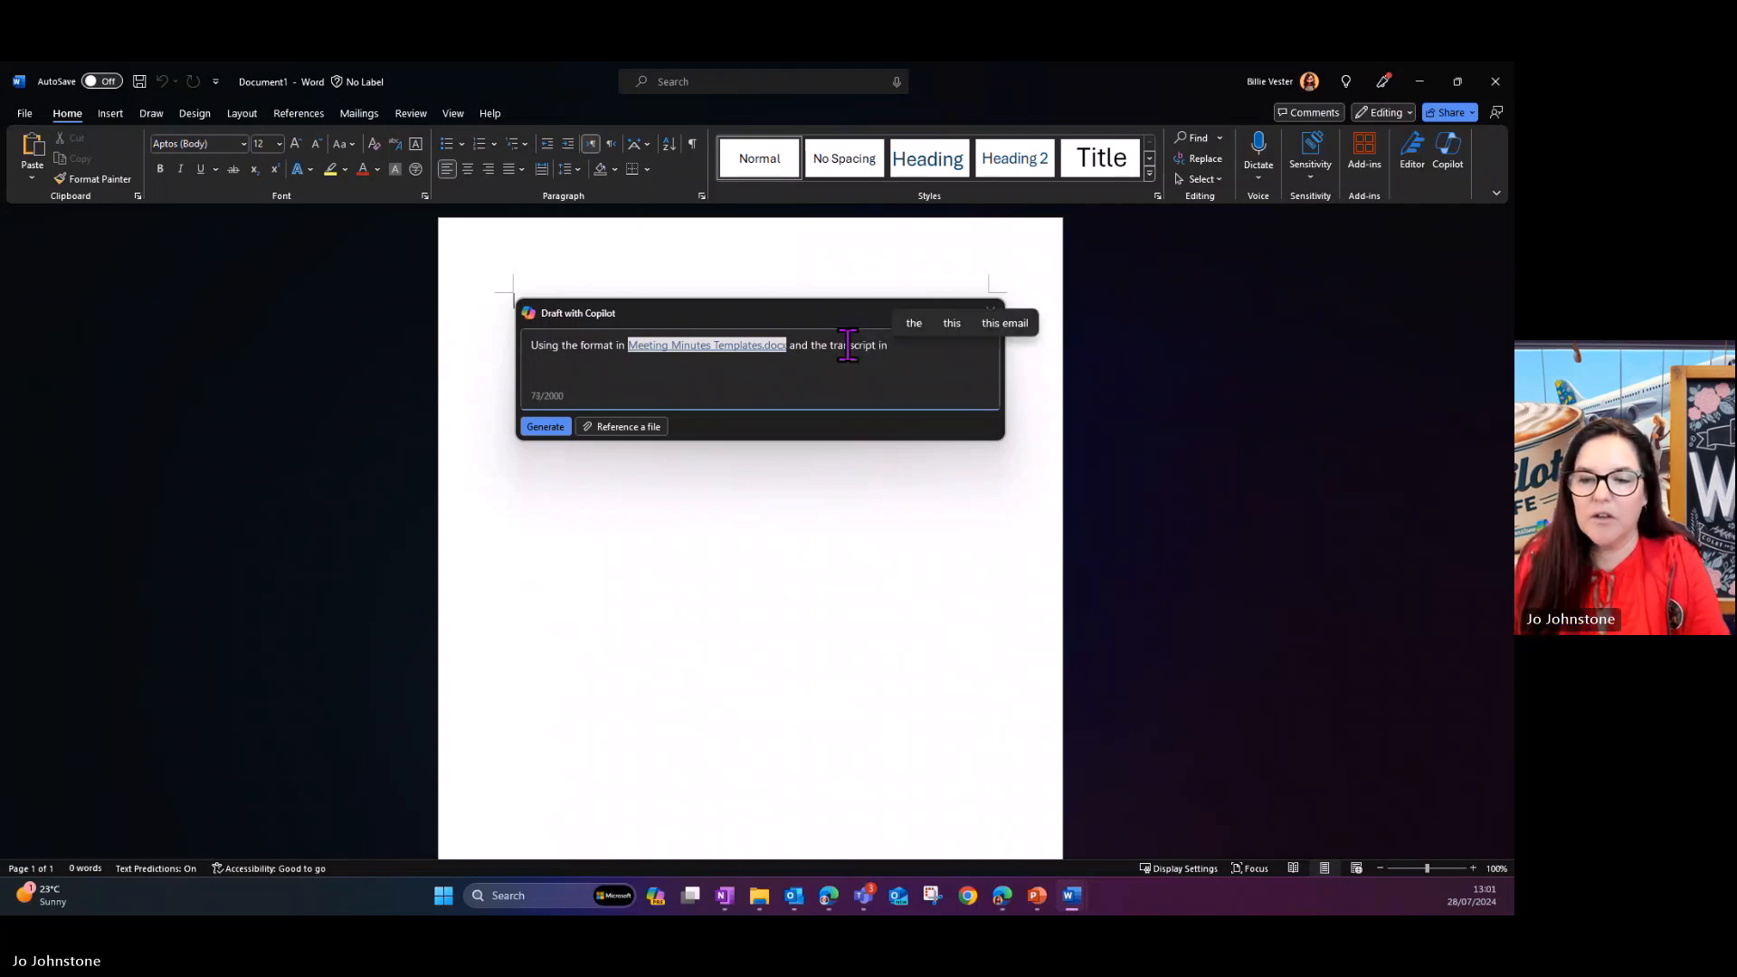
key("BackSpace")
key("BackSpace")
key("BackSpace")
type("from /")
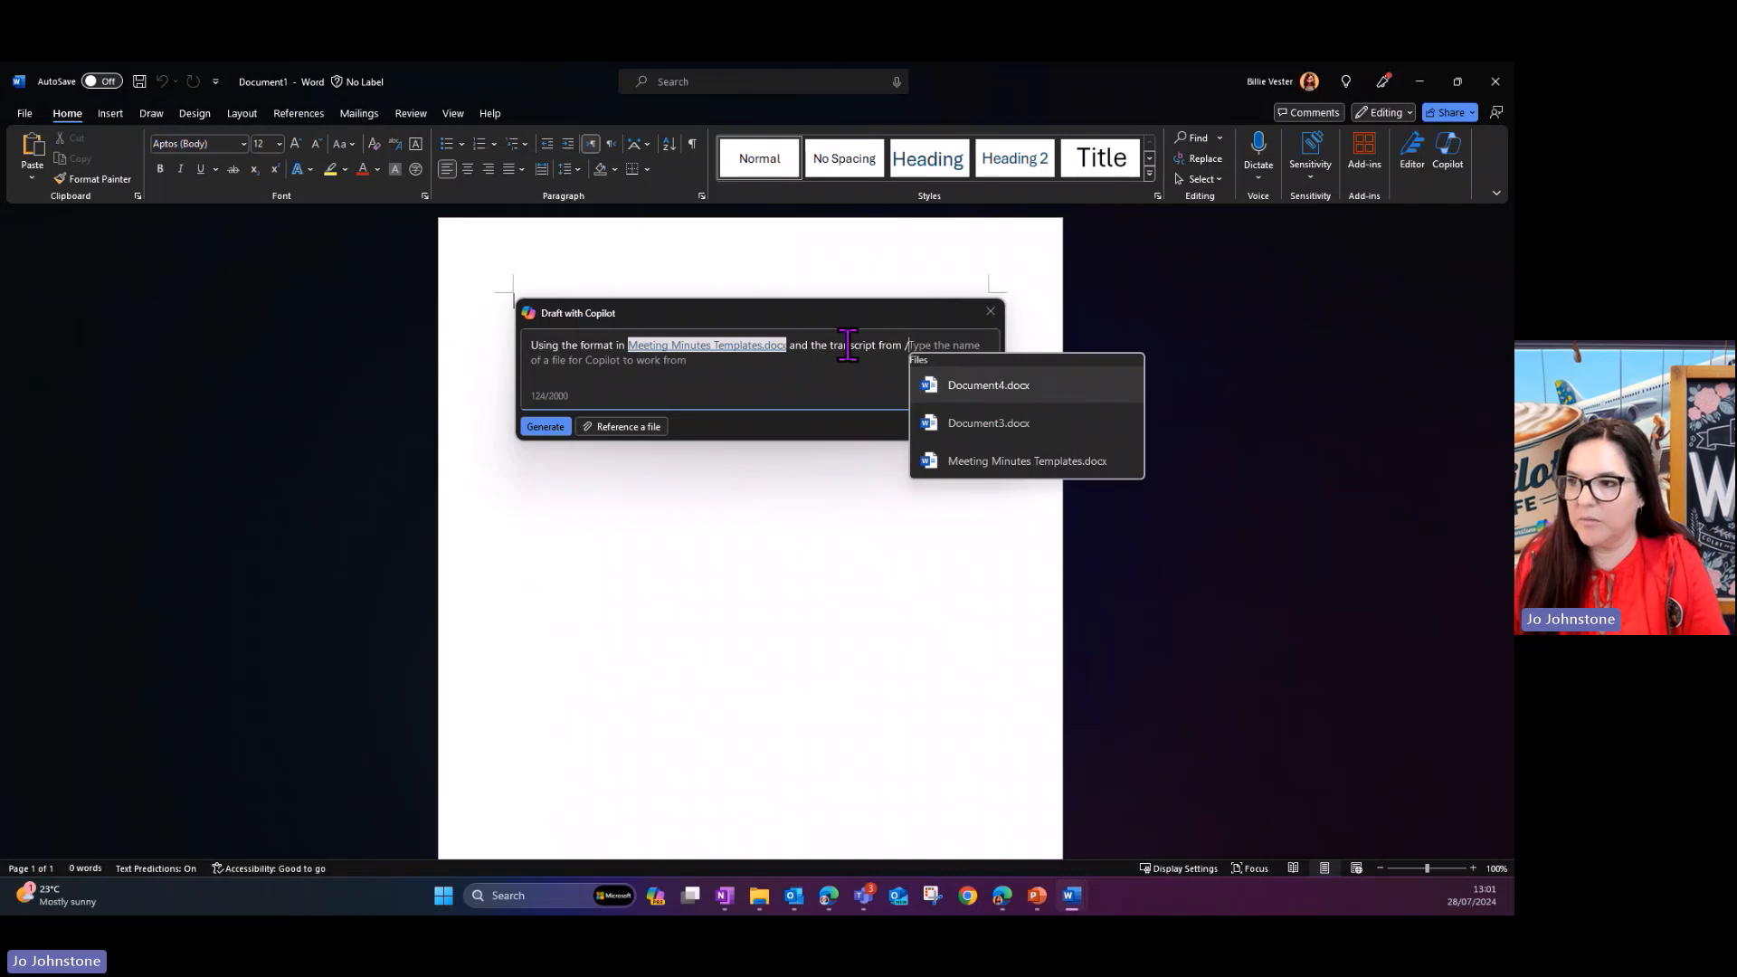
type("cop")
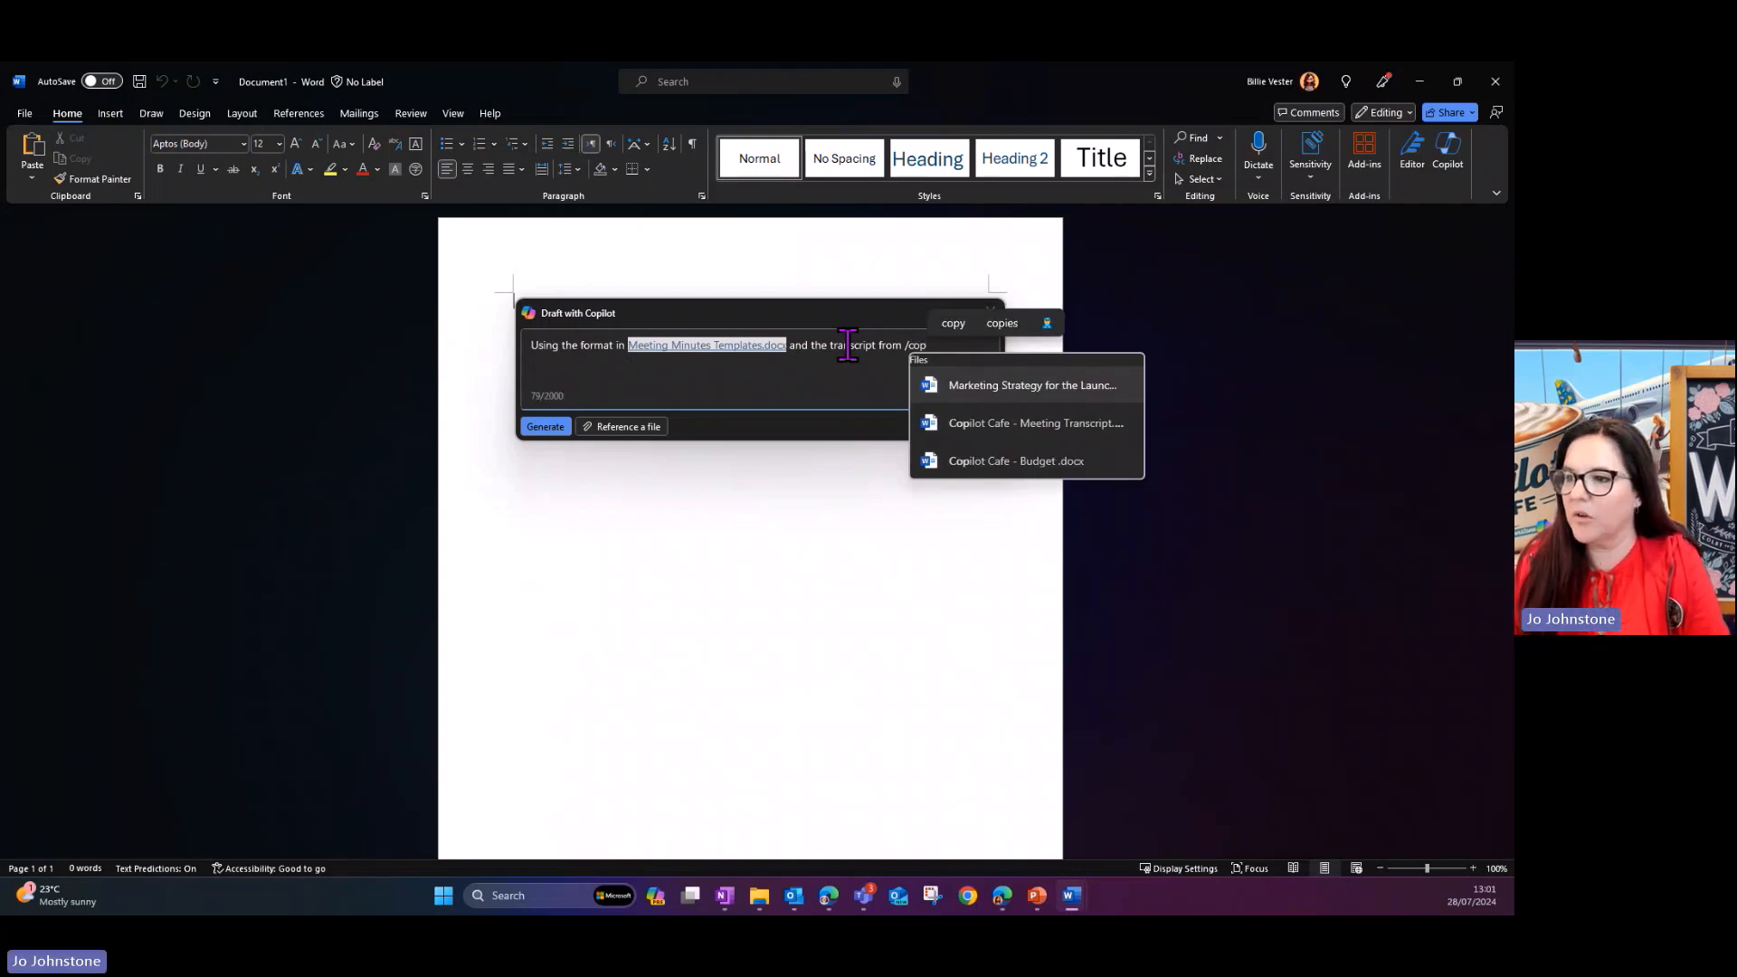
left_click(991, 430)
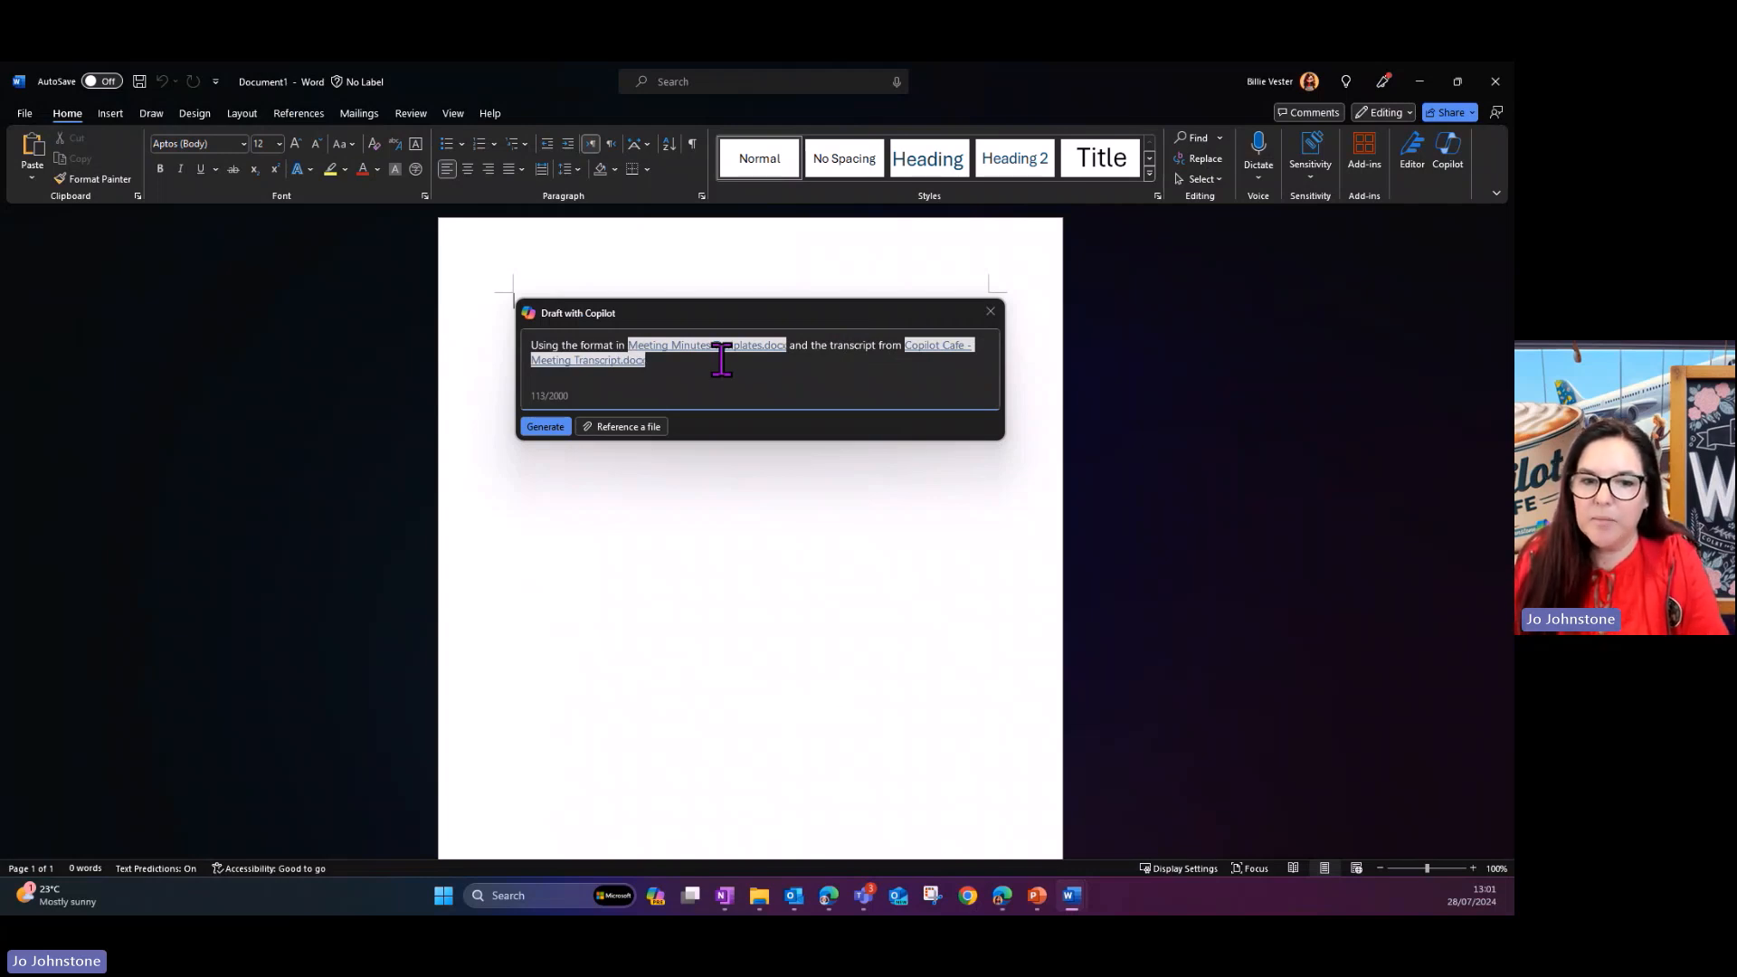
- Finish the prompt with "put together meeting minutes please." and generate the draft
type("put togeh")
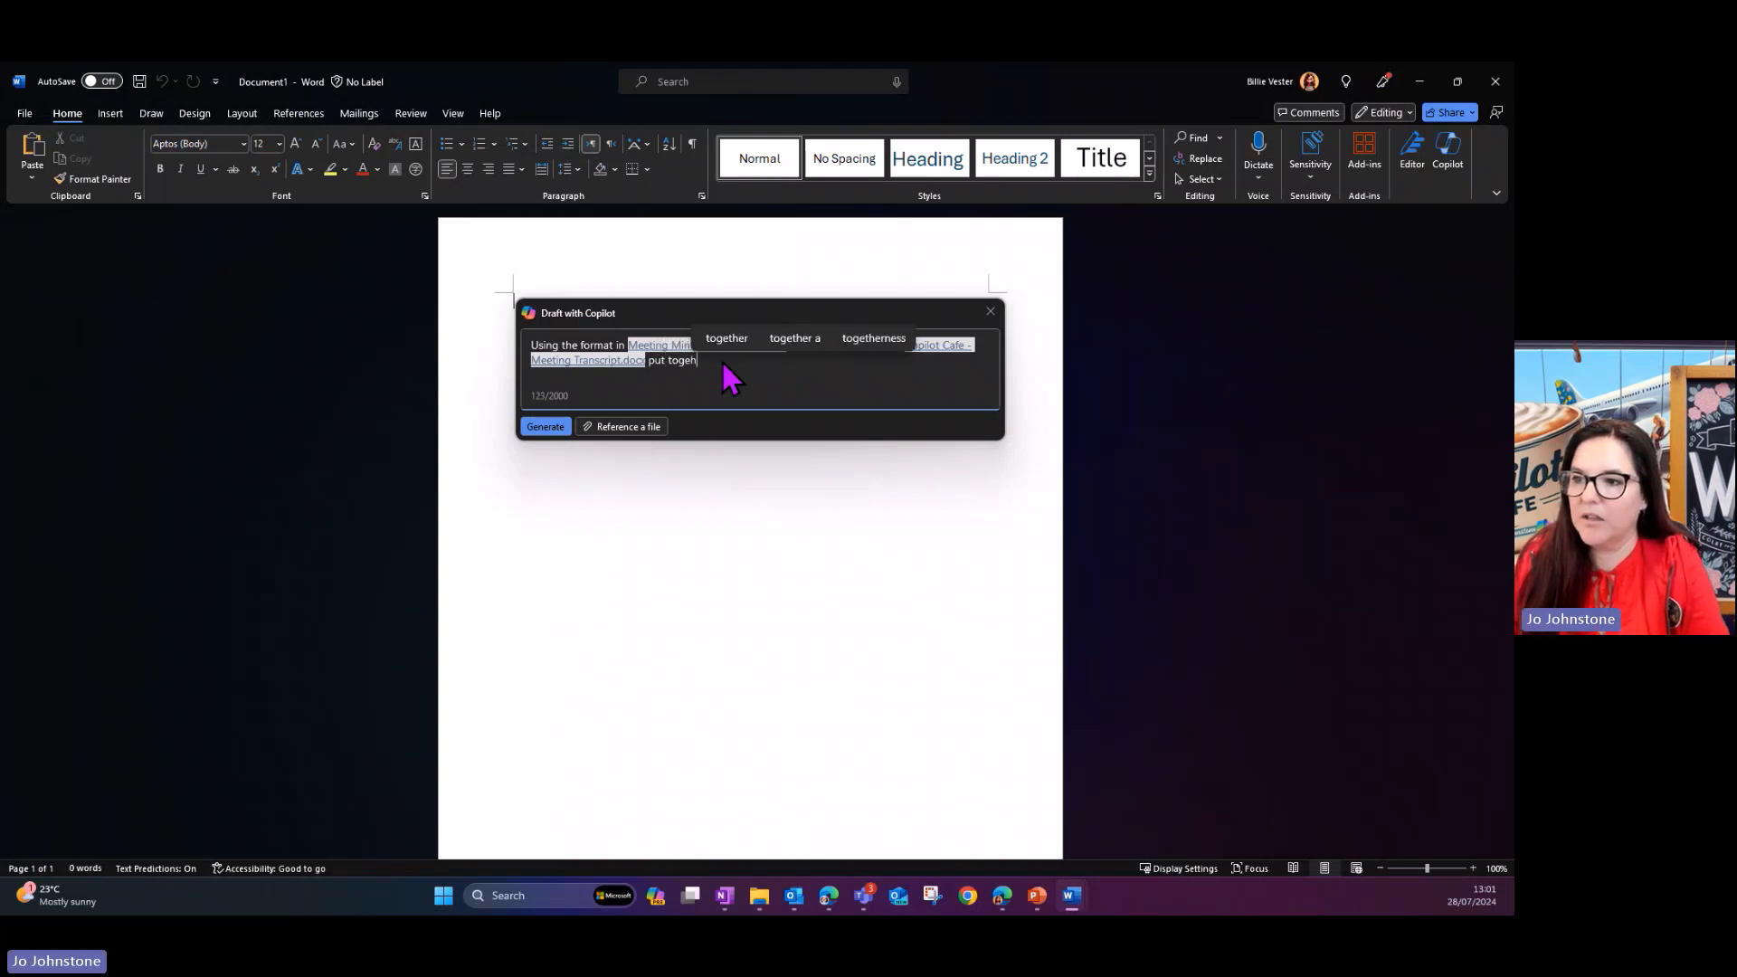
key("BackSpace")
type("ther")
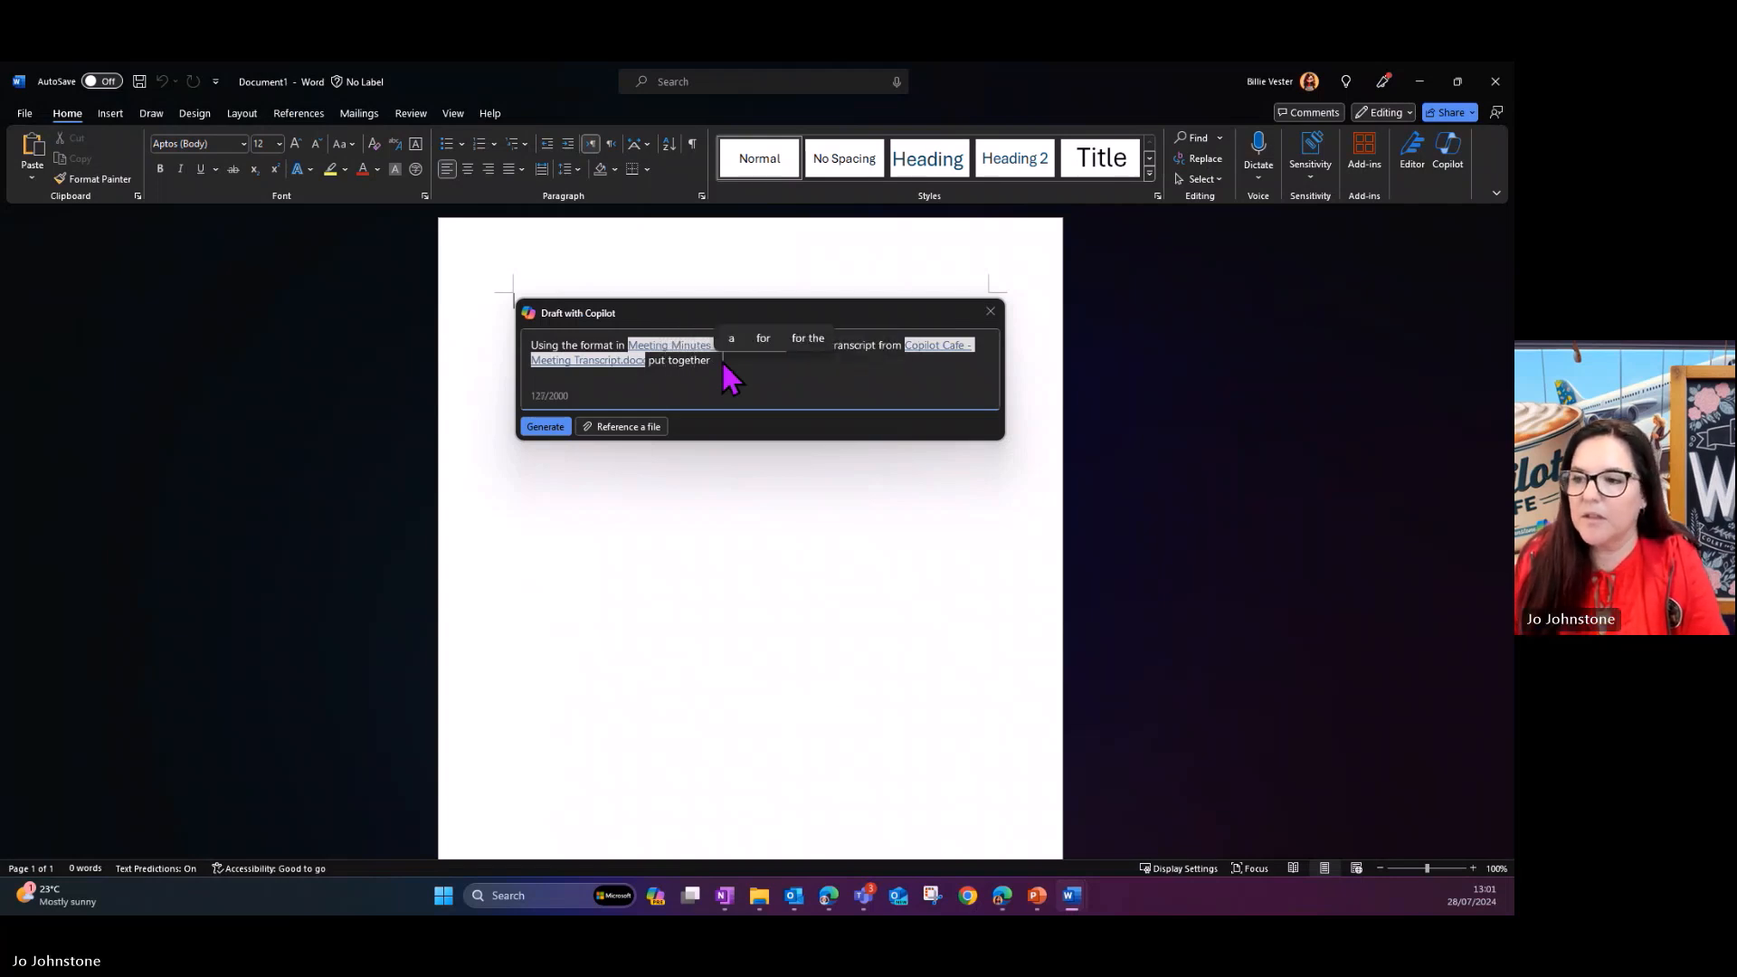
type(" meeting minutes please.")
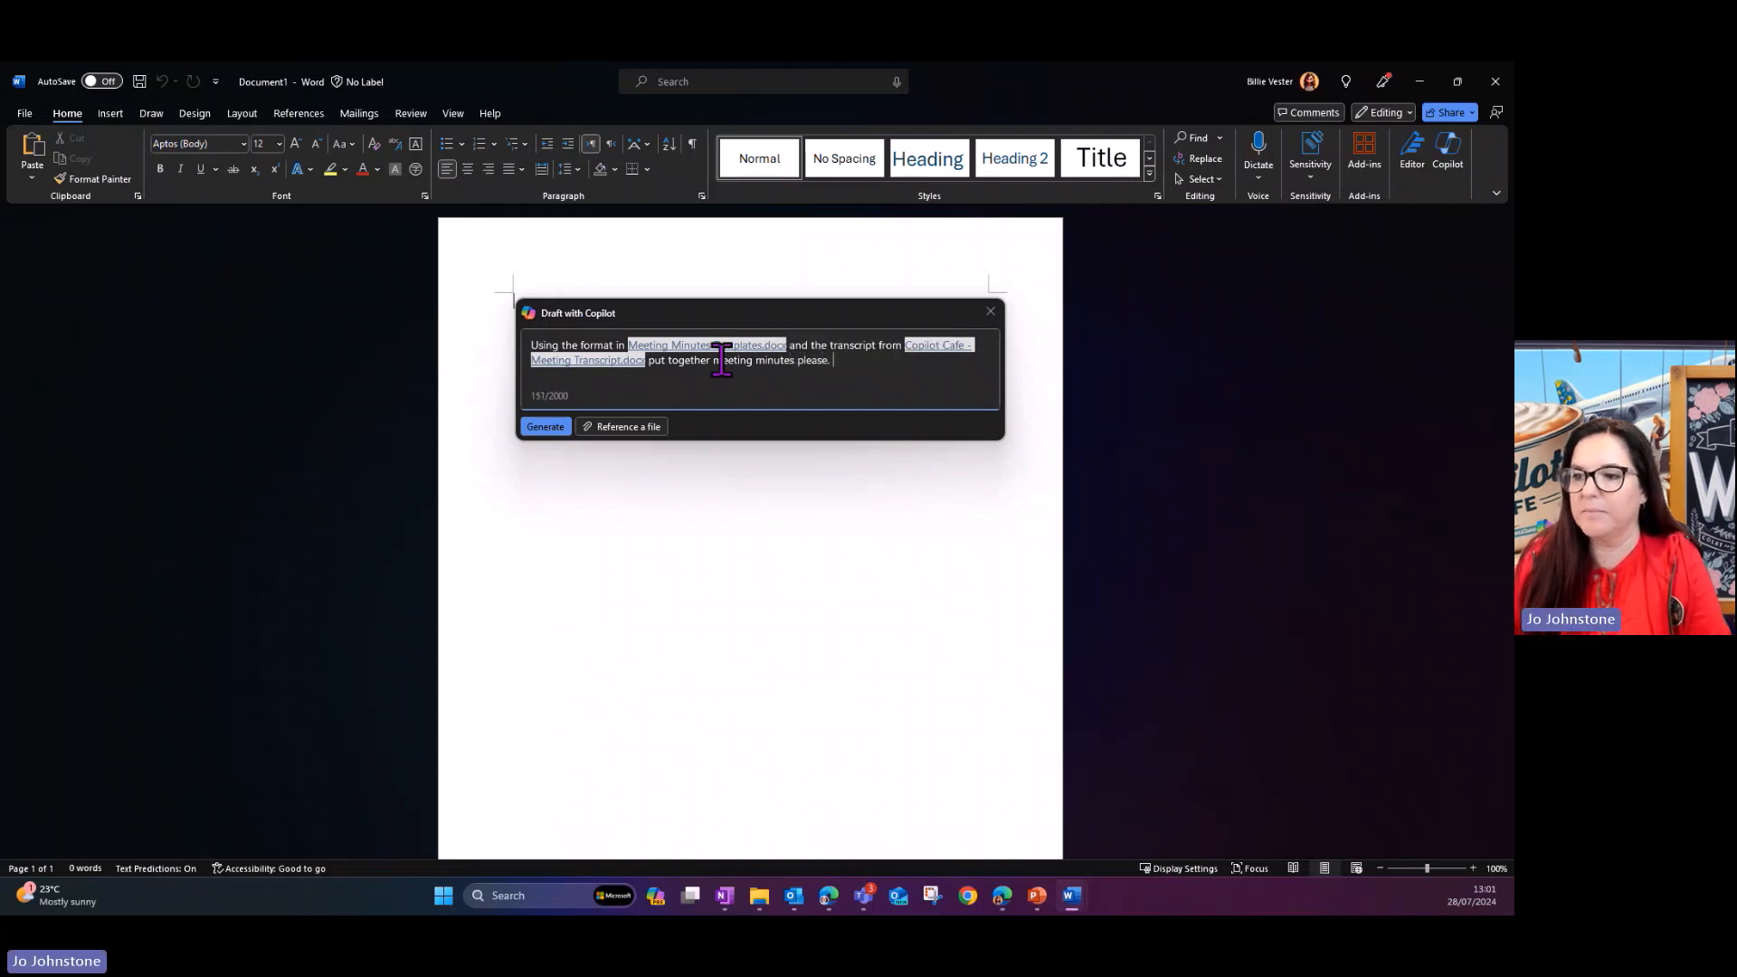
left_click(546, 426)
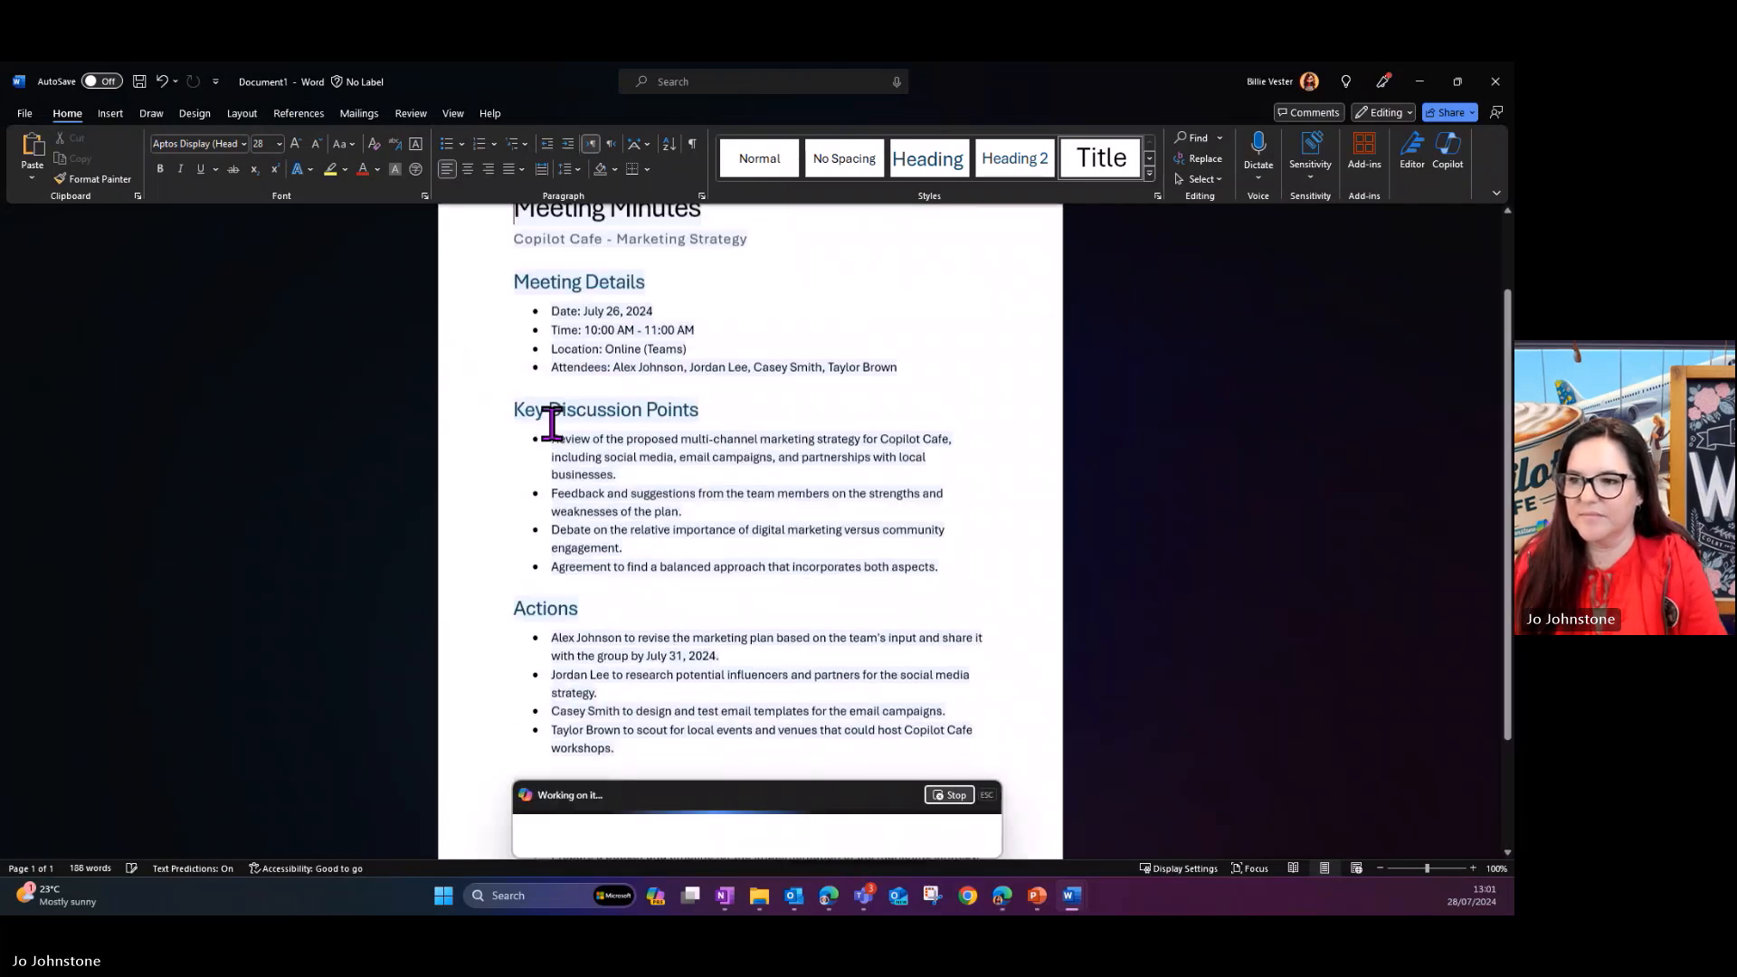
- Read through the generated minutes and compare their sections with the layout of the Meeting Minutes Templates document
scroll(552, 425, "up", 2)
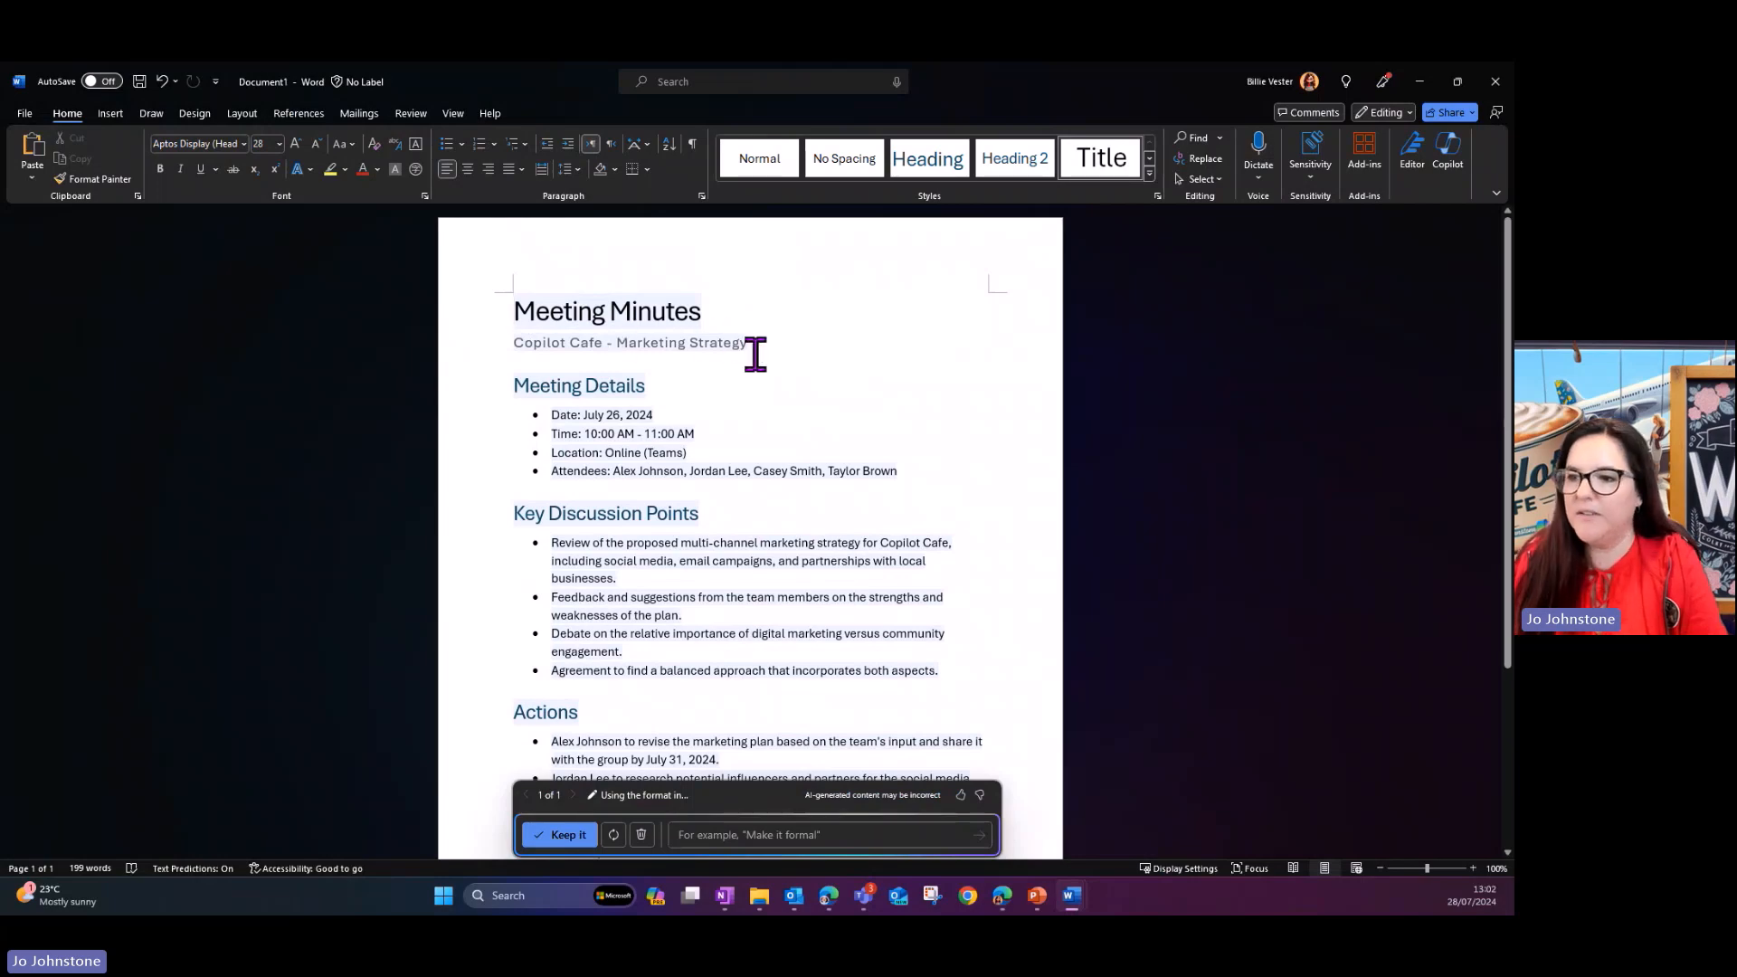
scroll(705, 484, "down", 1)
scroll(696, 471, "down", 4)
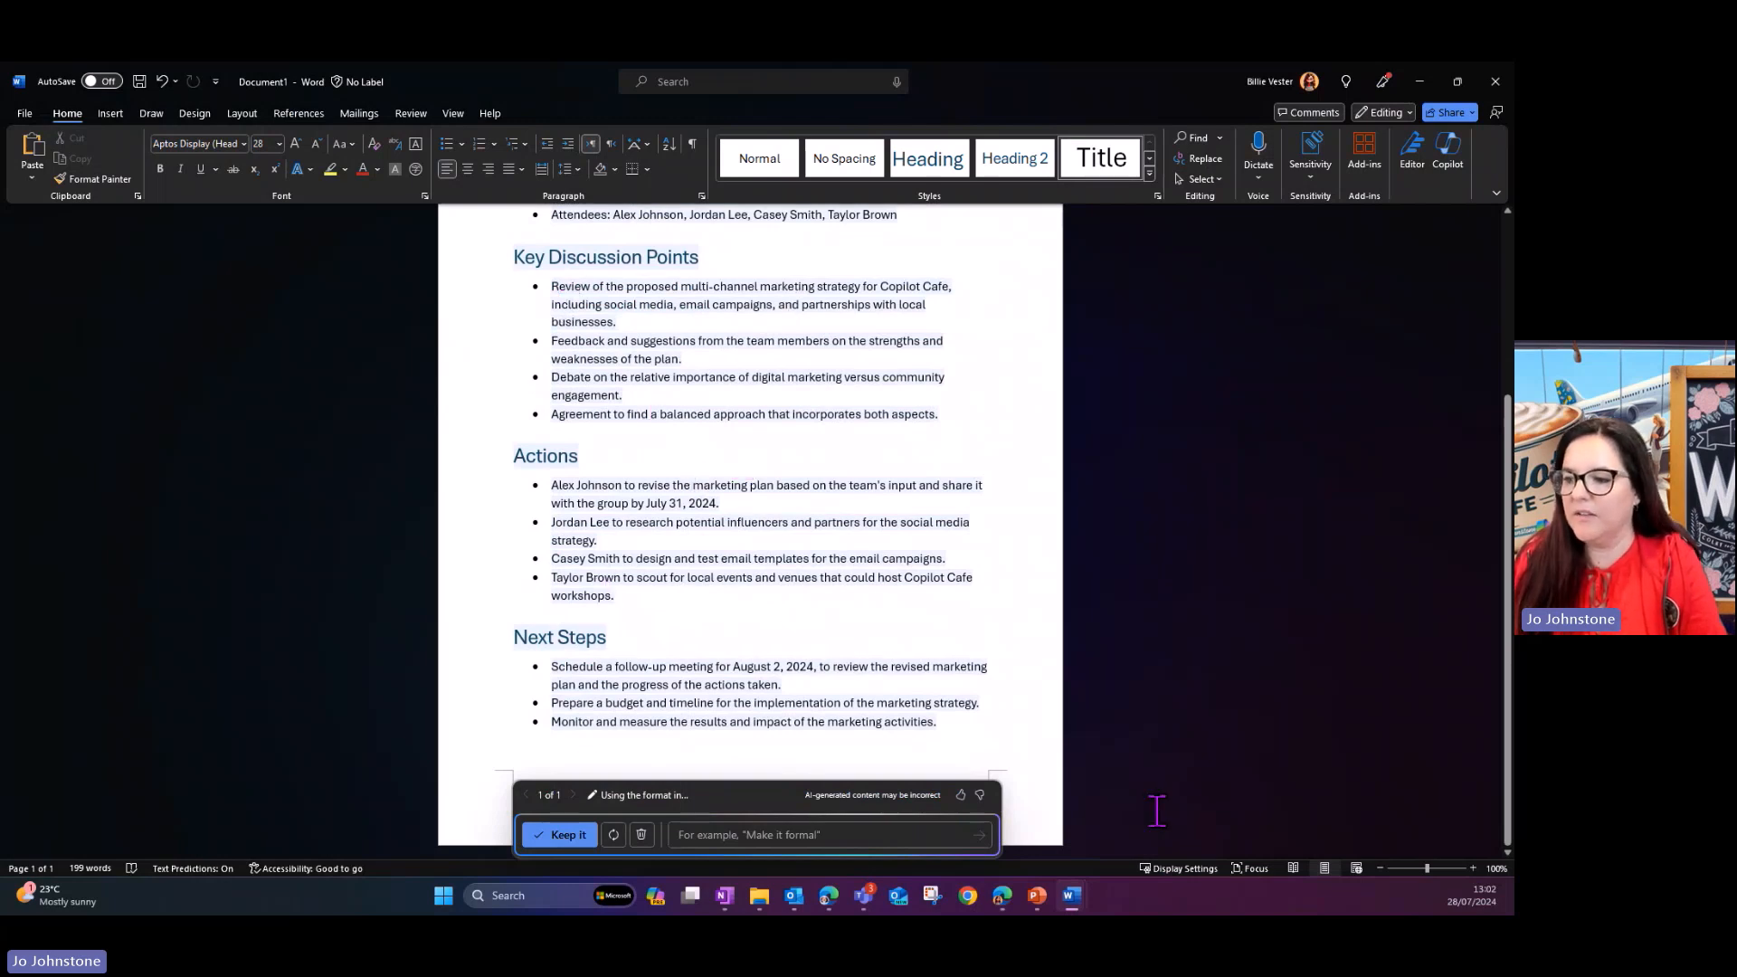
mouse_move(1072, 894)
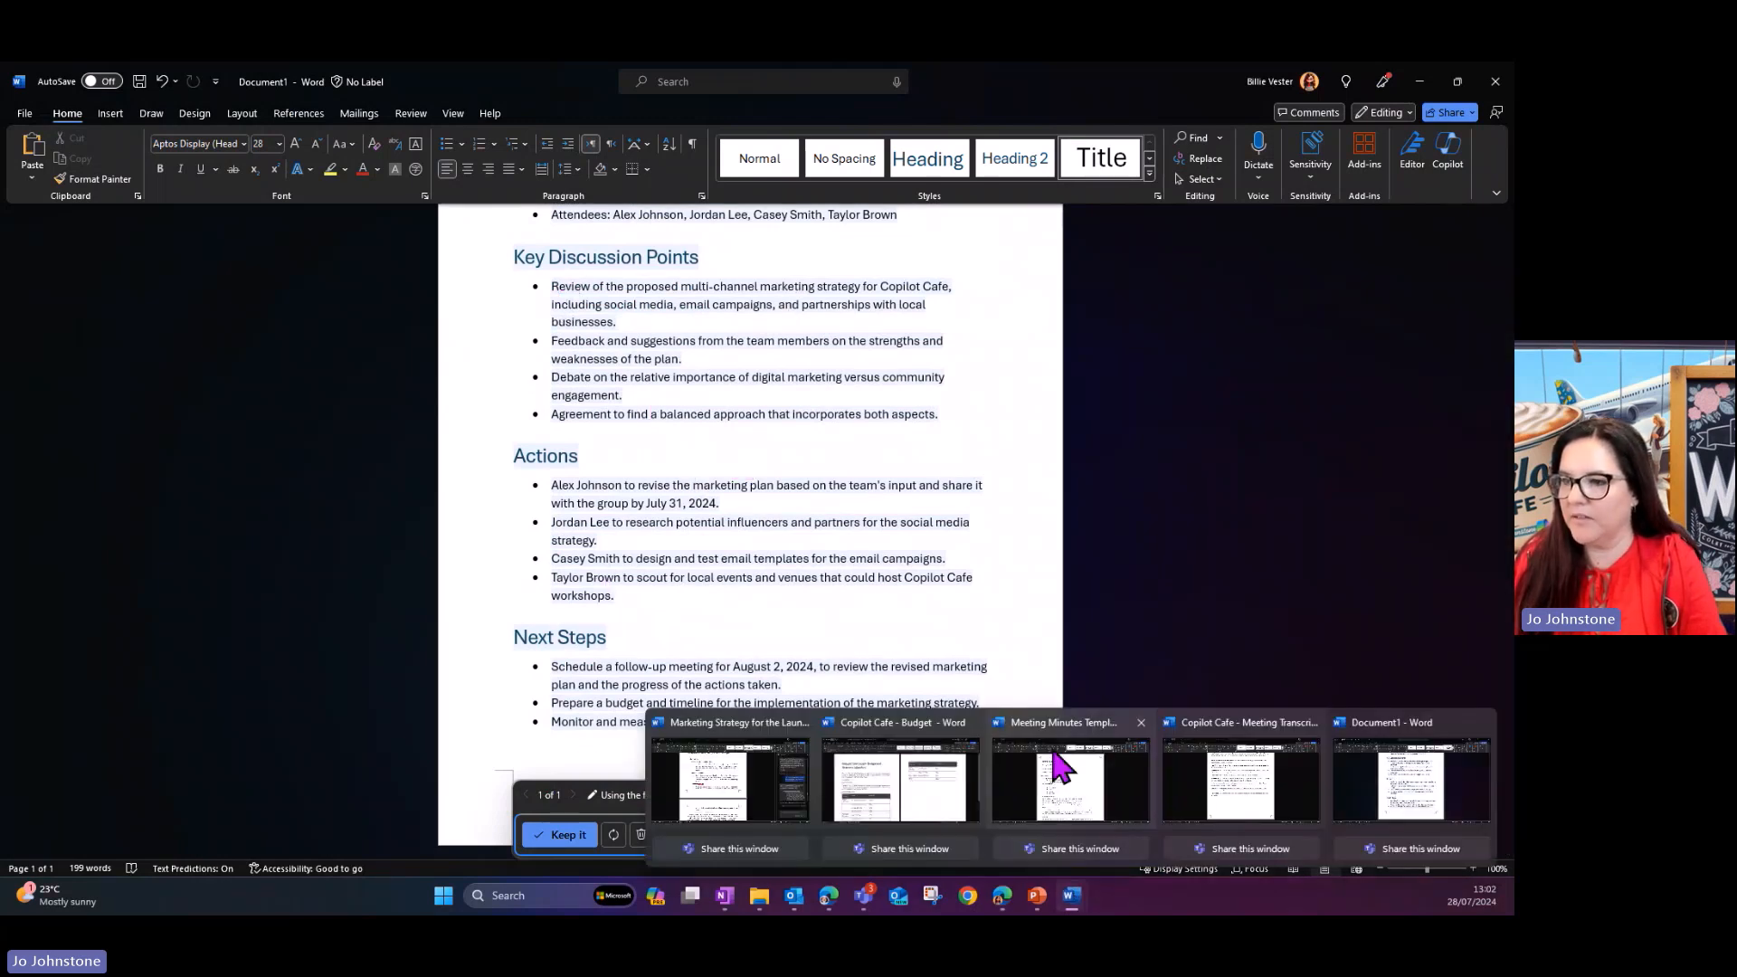
left_click(1049, 789)
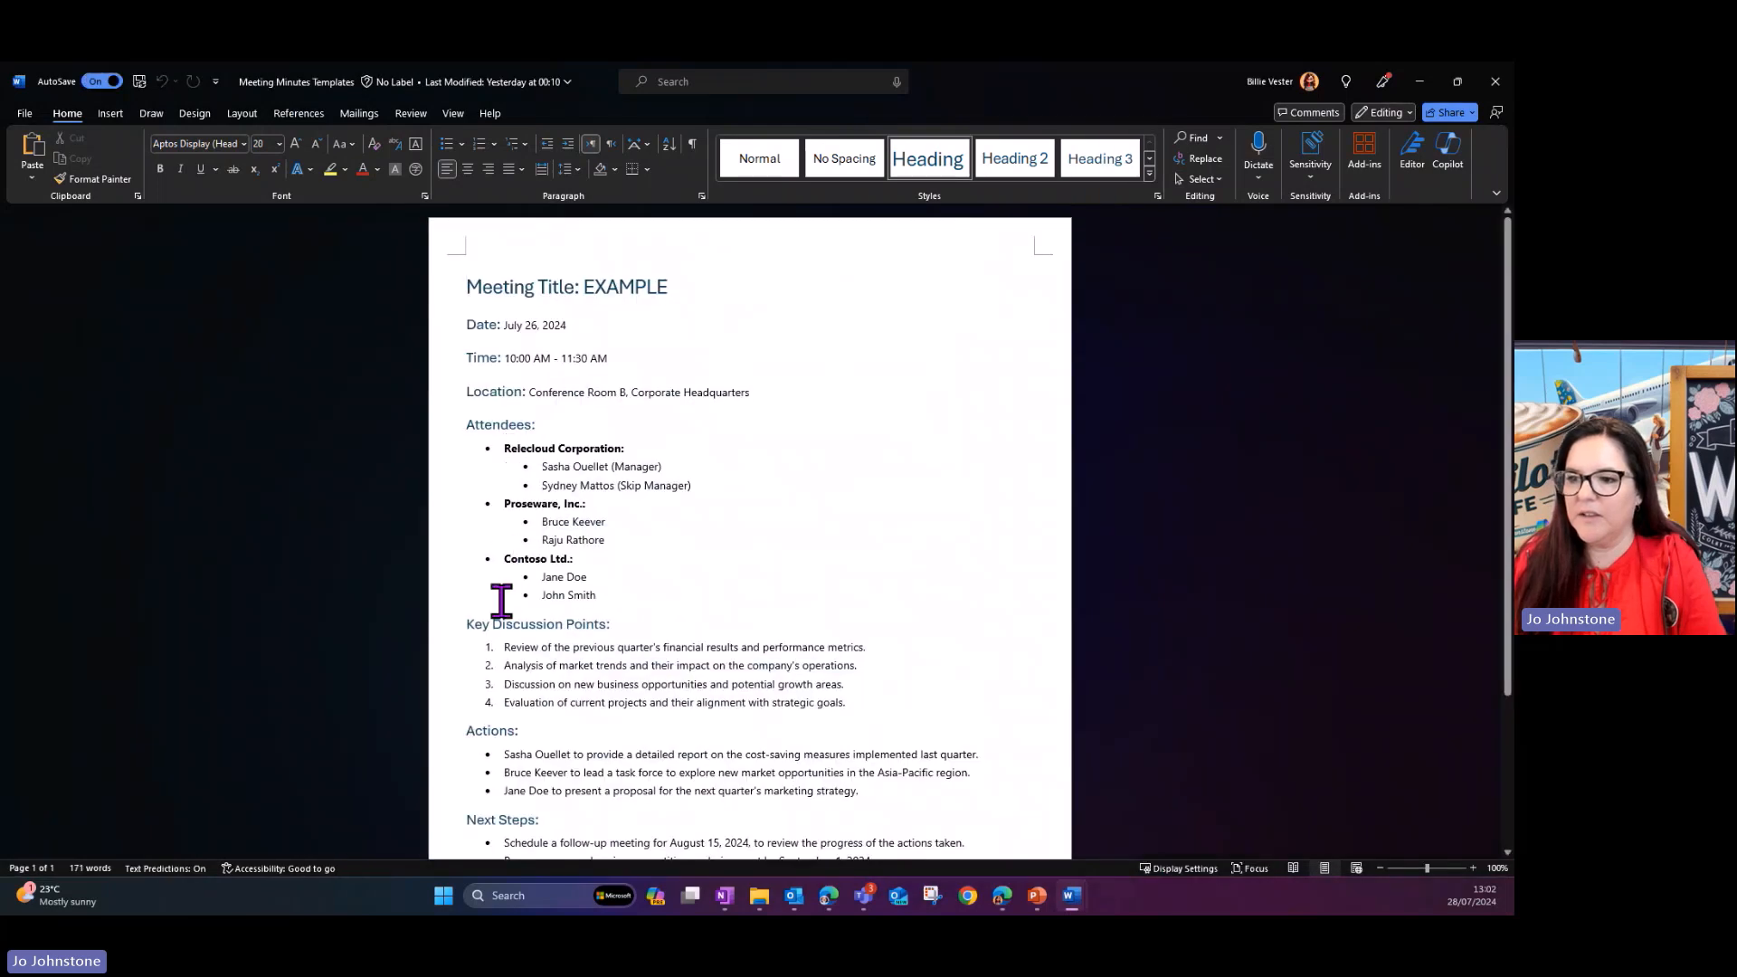
scroll(705, 613, "down", 3)
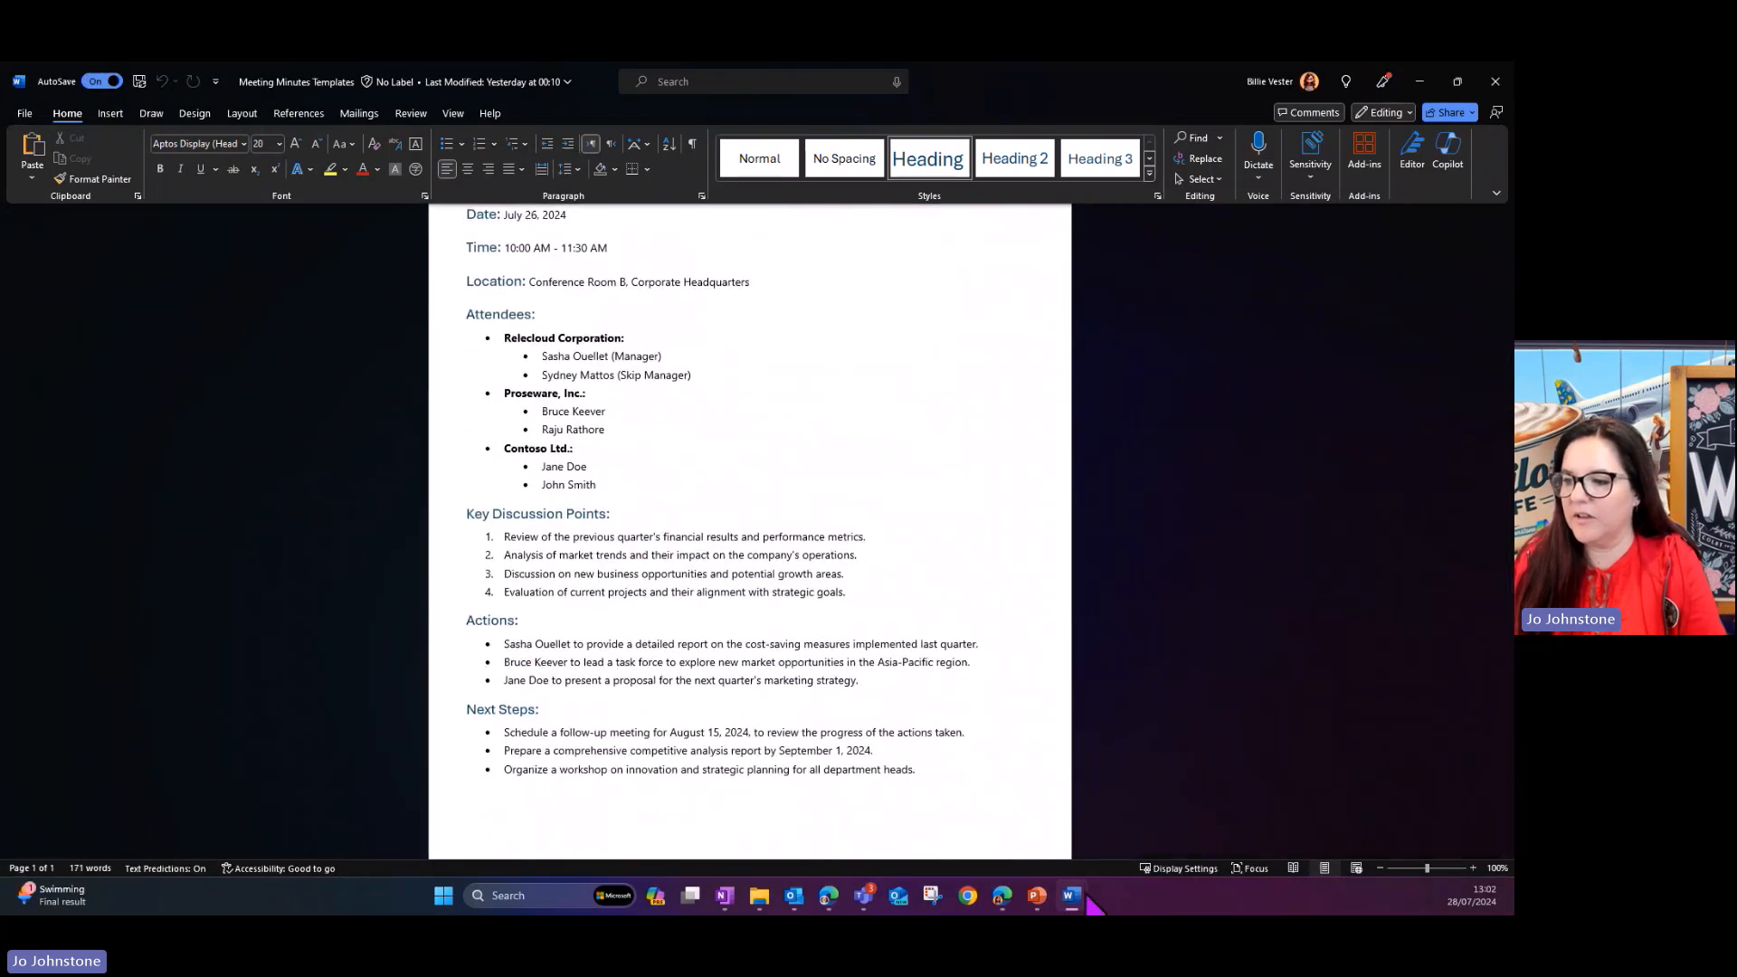
- Return to the generated draft in Document1 and review its meeting details, discussion points, actions and next steps
mouse_move(1072, 896)
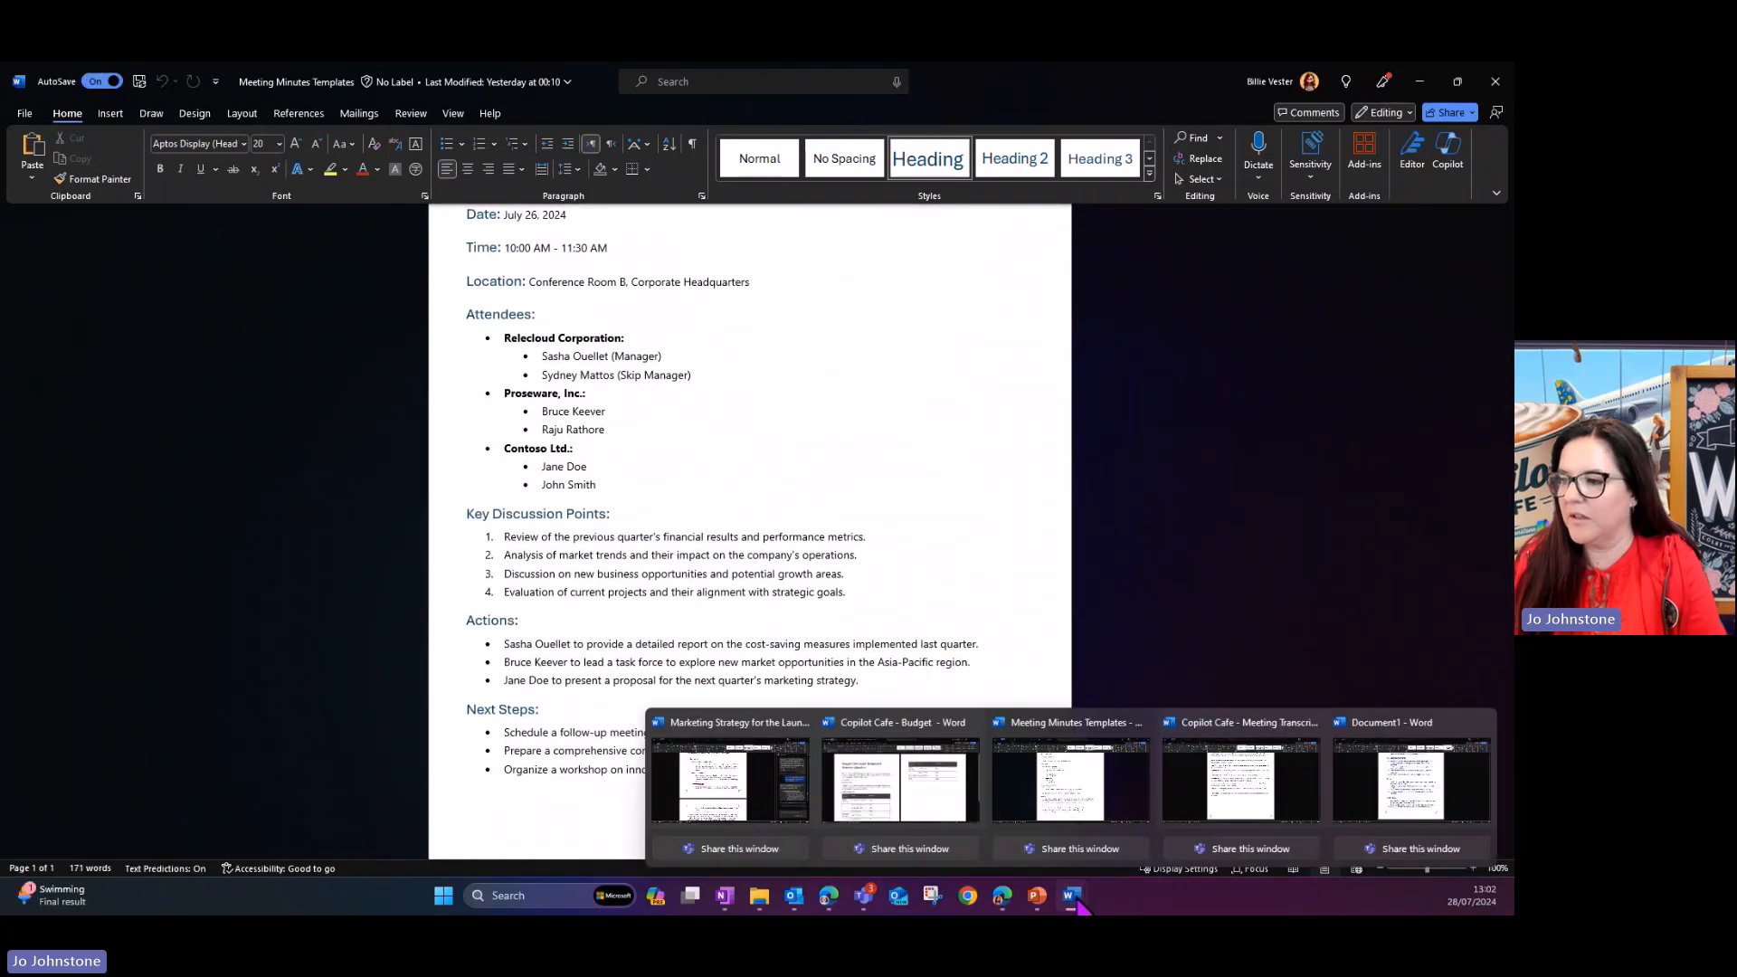
left_click(1395, 782)
left_click(607, 341)
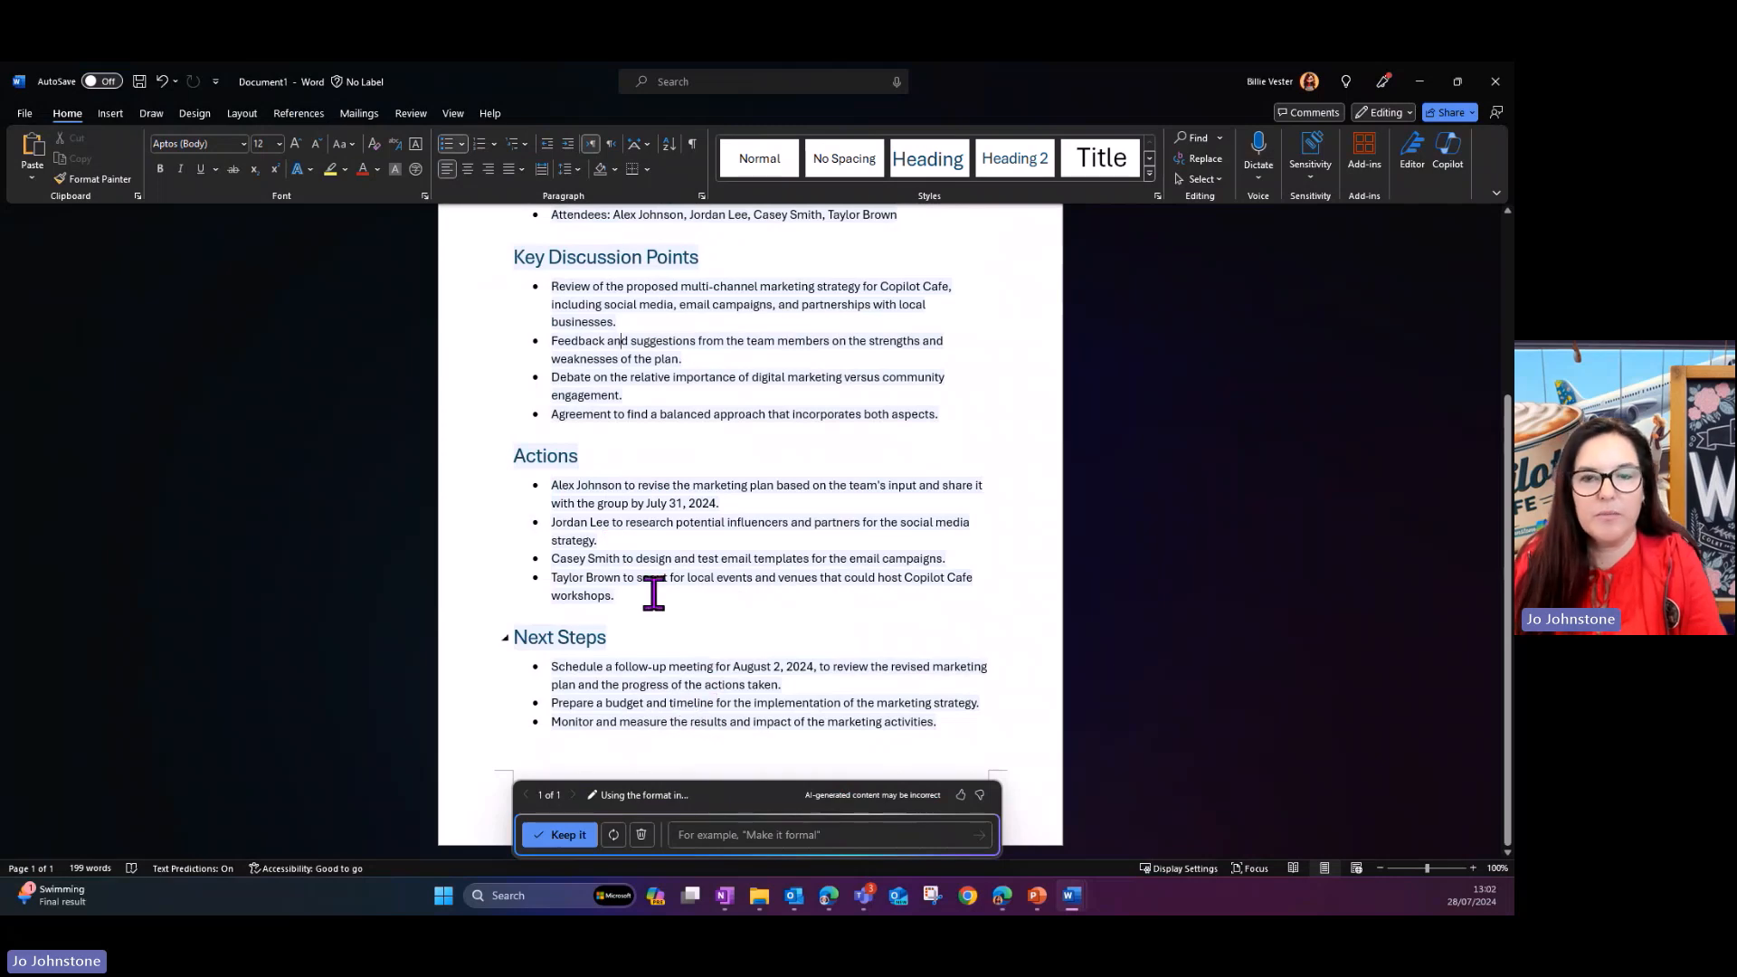
scroll(682, 304, "up", 1)
scroll(682, 307, "up", 4)
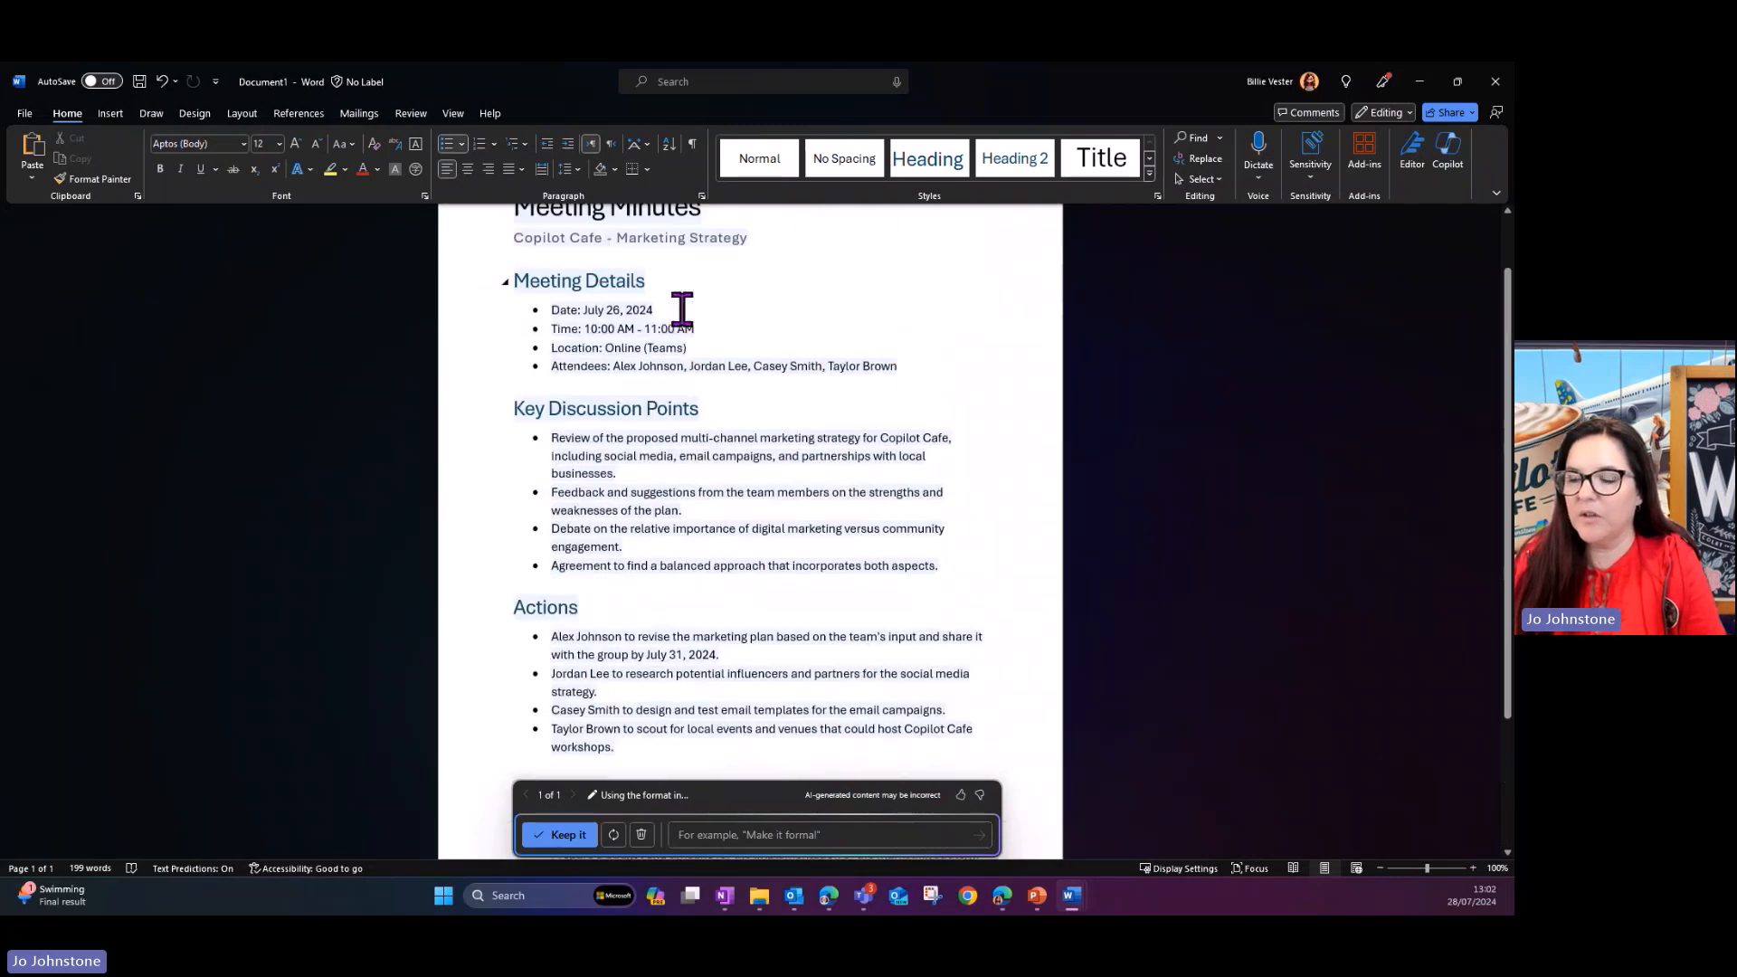
scroll(682, 308, "down", 4)
scroll(682, 310, "down", 1)
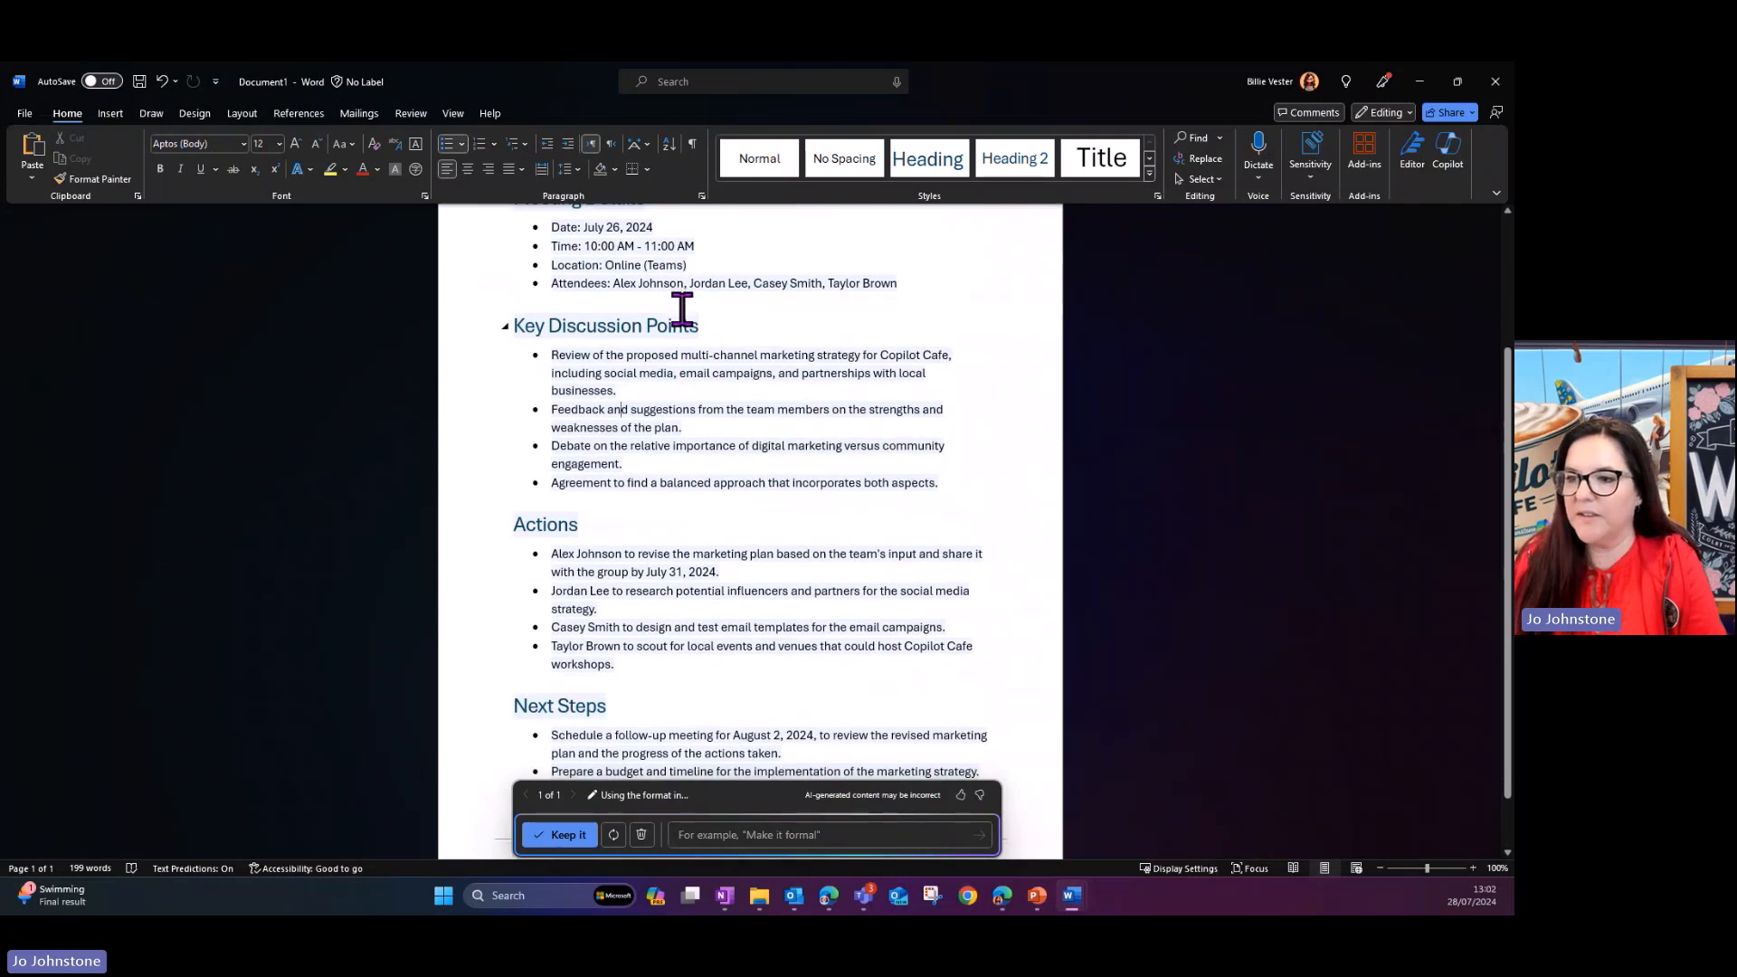
scroll(805, 570, "up", 4)
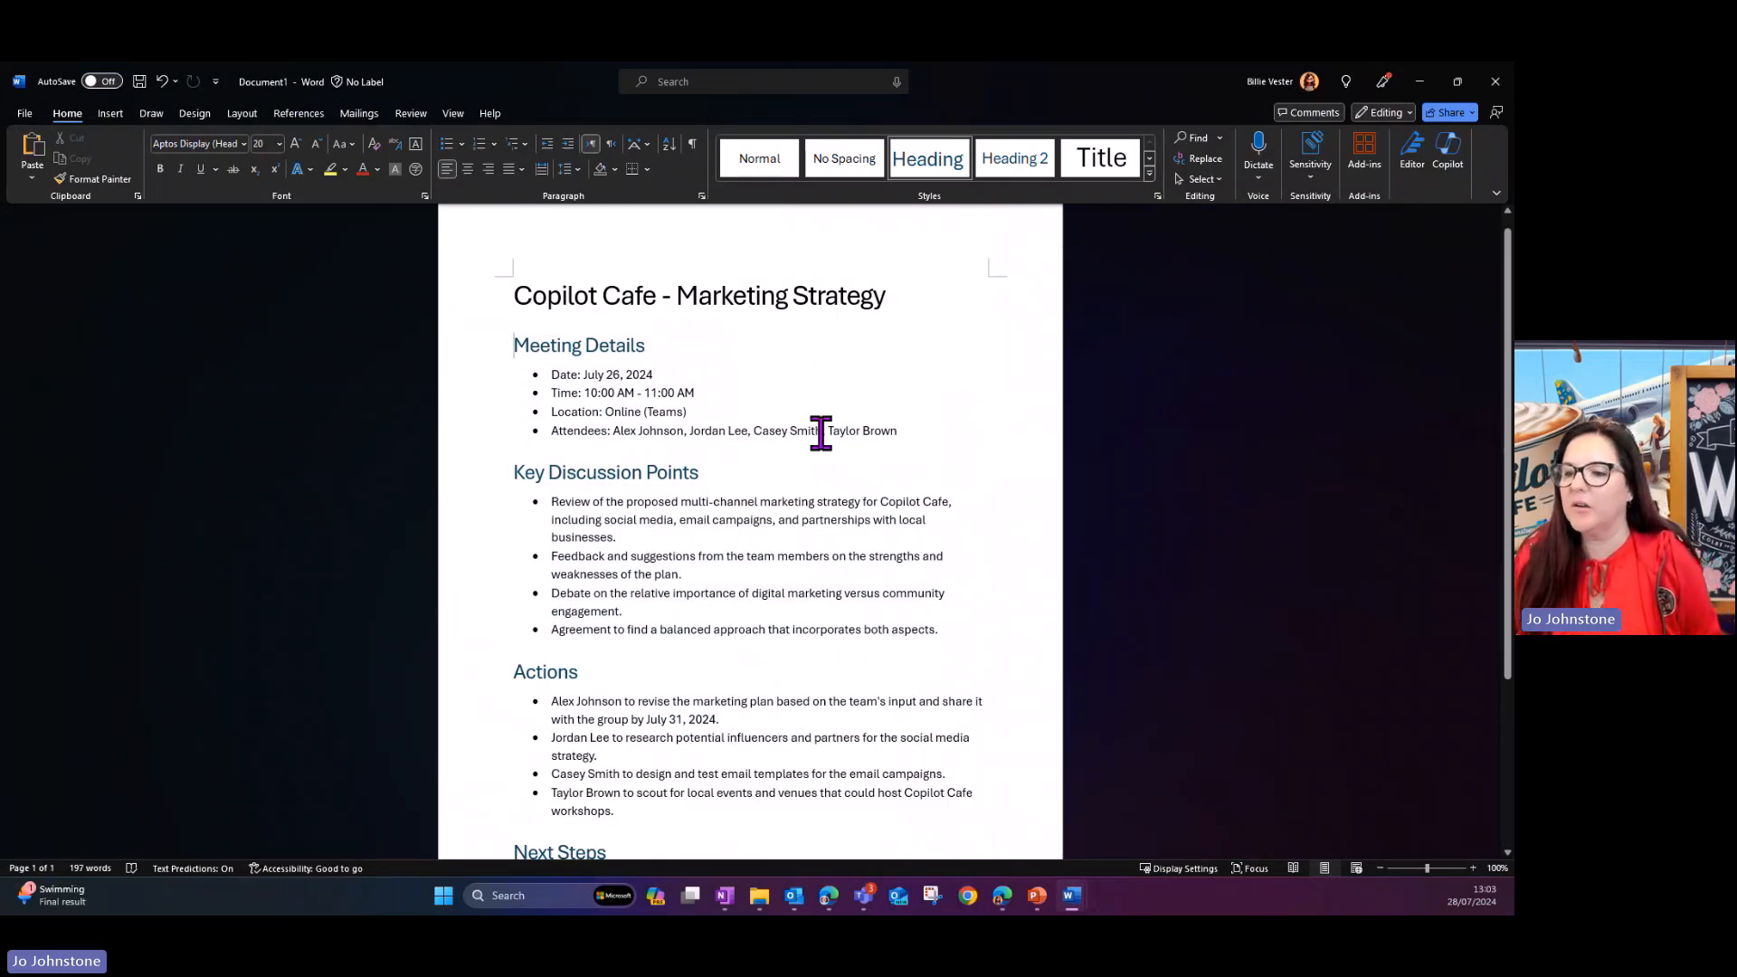
- Check the minutes titled "Copilot Cafe - Marketing Strategy" from Meeting Details through Next Steps
scroll(821, 433, "down", 1)
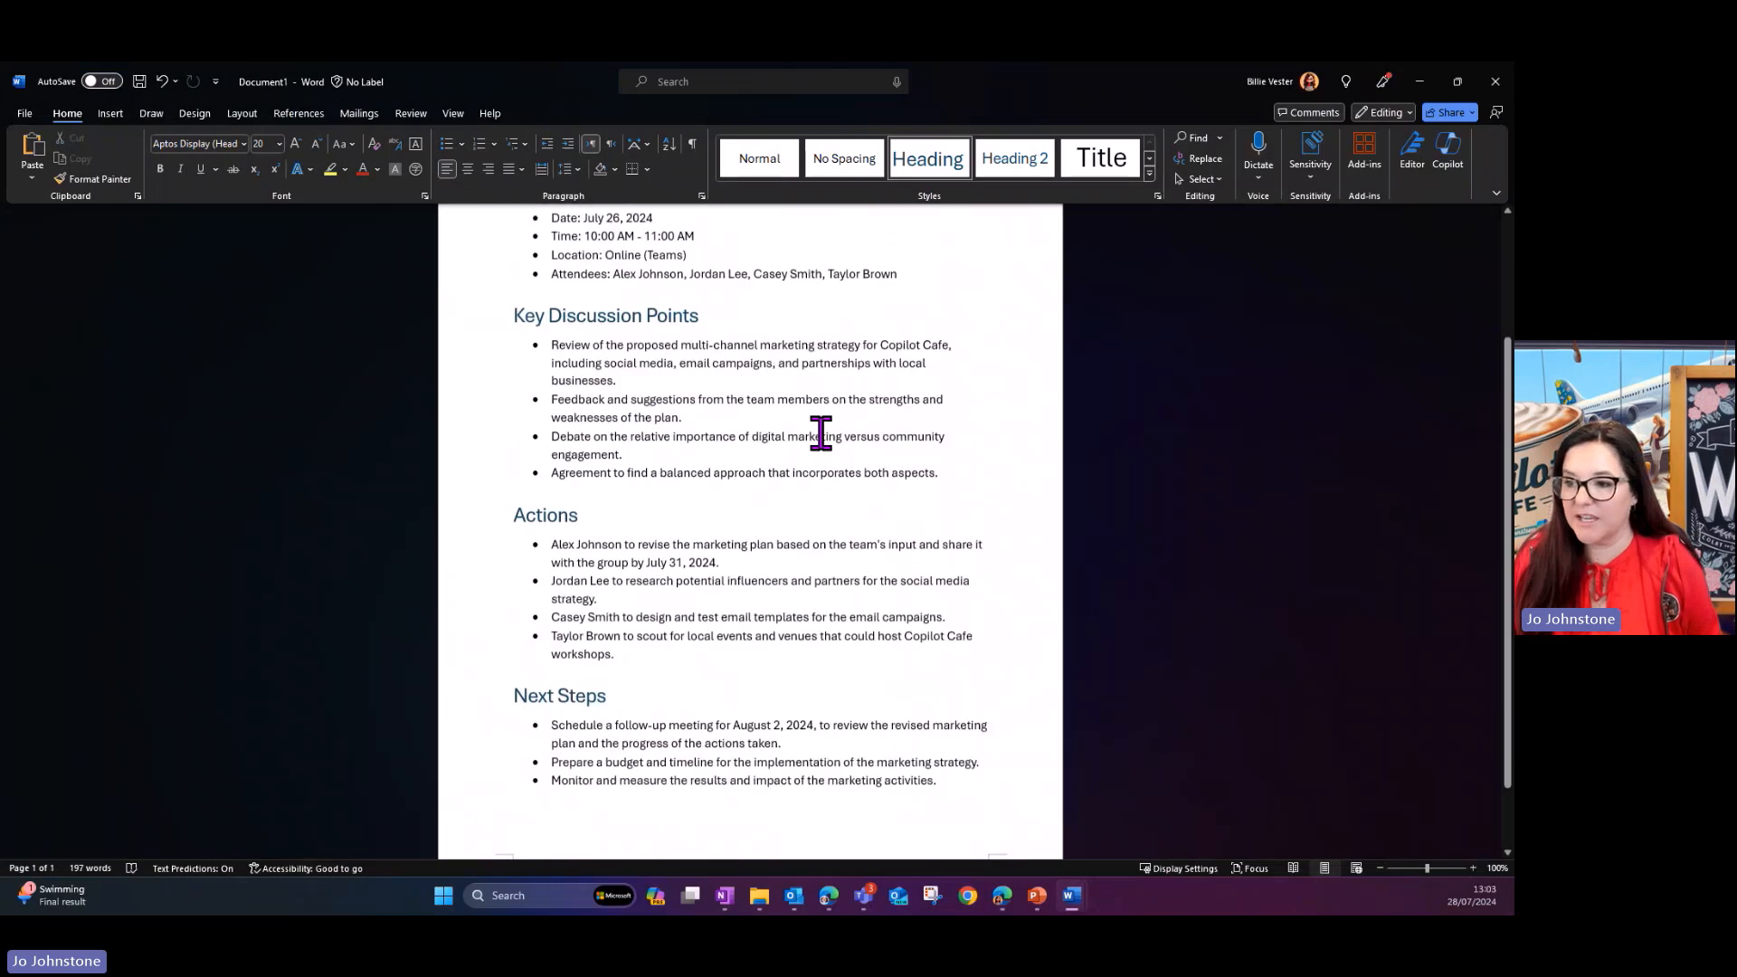
scroll(820, 433, "down", 2)
scroll(822, 433, "up", 1)
scroll(822, 433, "up", 2)
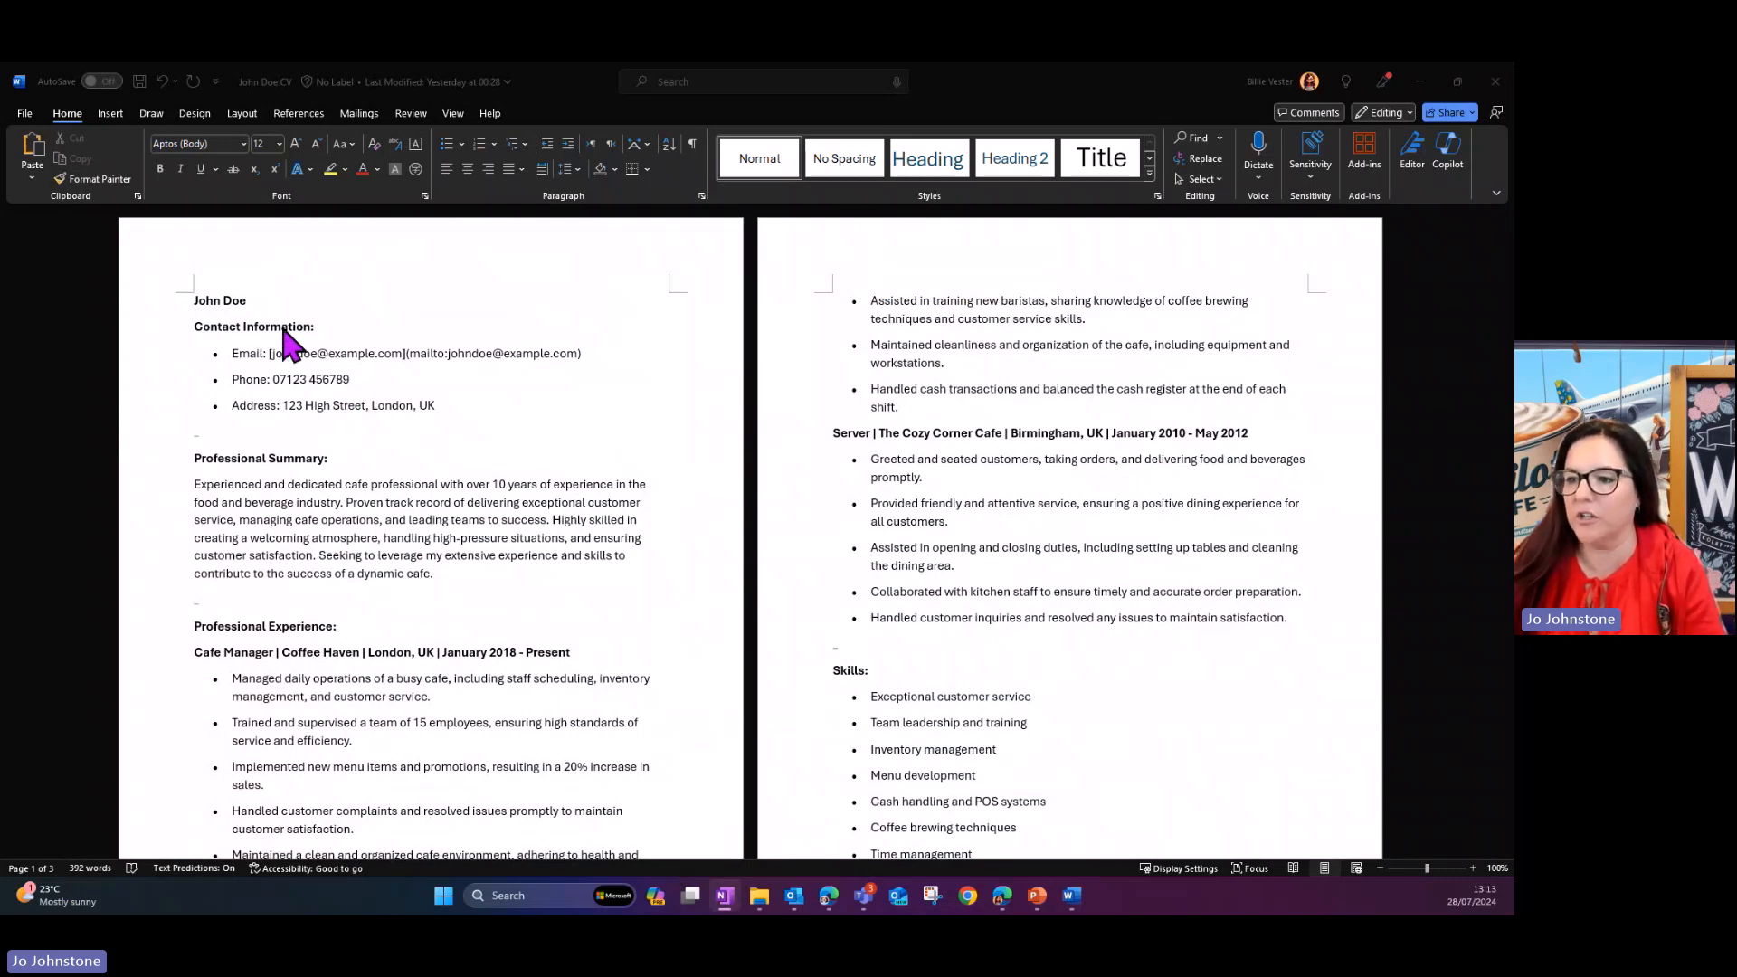
- Read through the first candidate's CV, from contact information and professional experience to skills, qualifications and hobbies
scroll(619, 452, "down", 6)
scroll(619, 448, "up", 3)
scroll(624, 461, "down", 3)
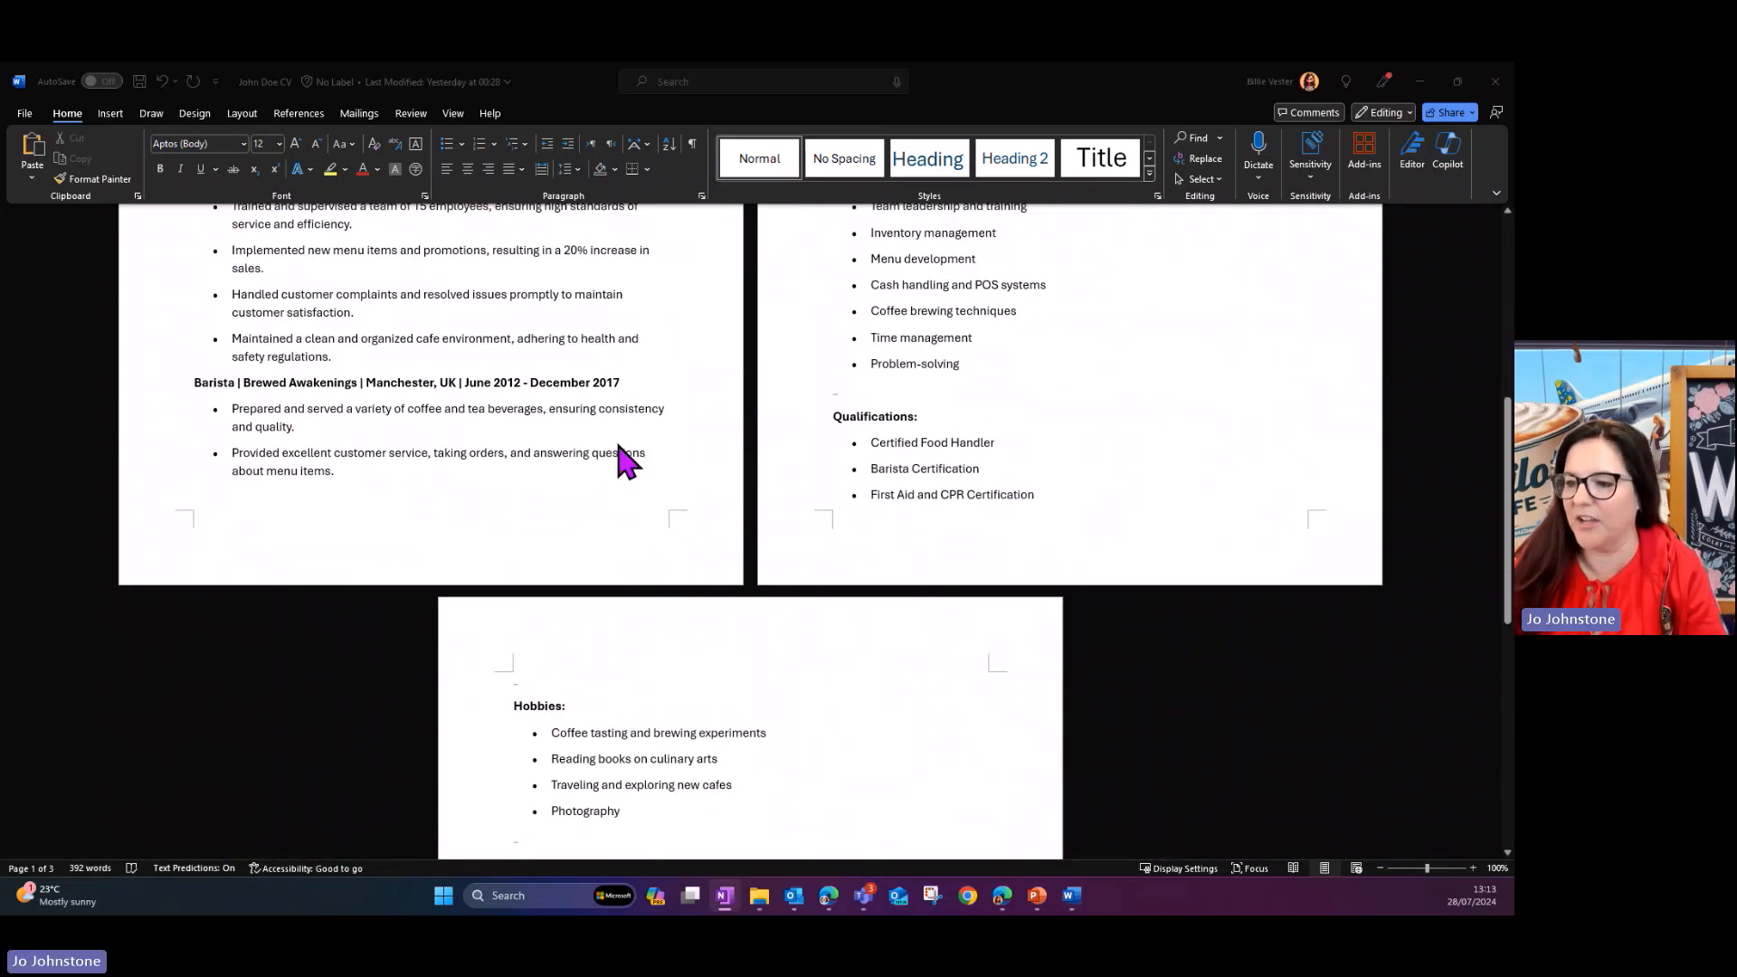
scroll(626, 461, "down", 2)
scroll(623, 460, "up", 8)
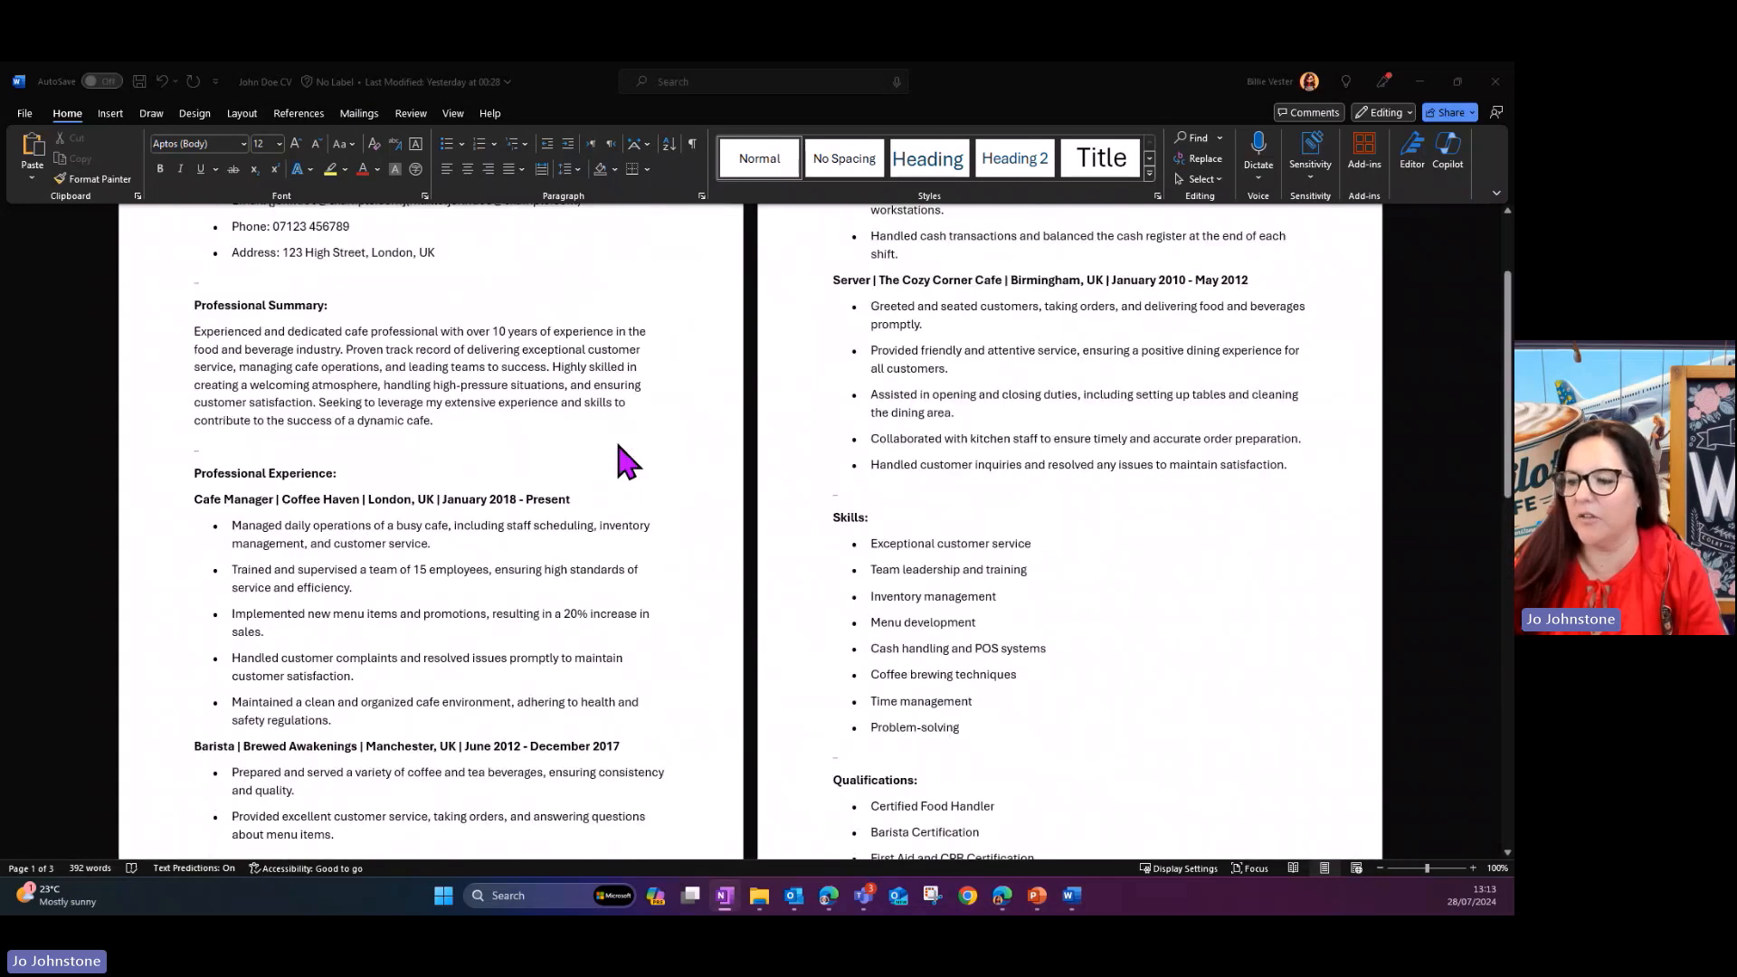
- Switch to the second candidate's CV and examine its work experience, education, skills and certifications
mouse_move(1085, 908)
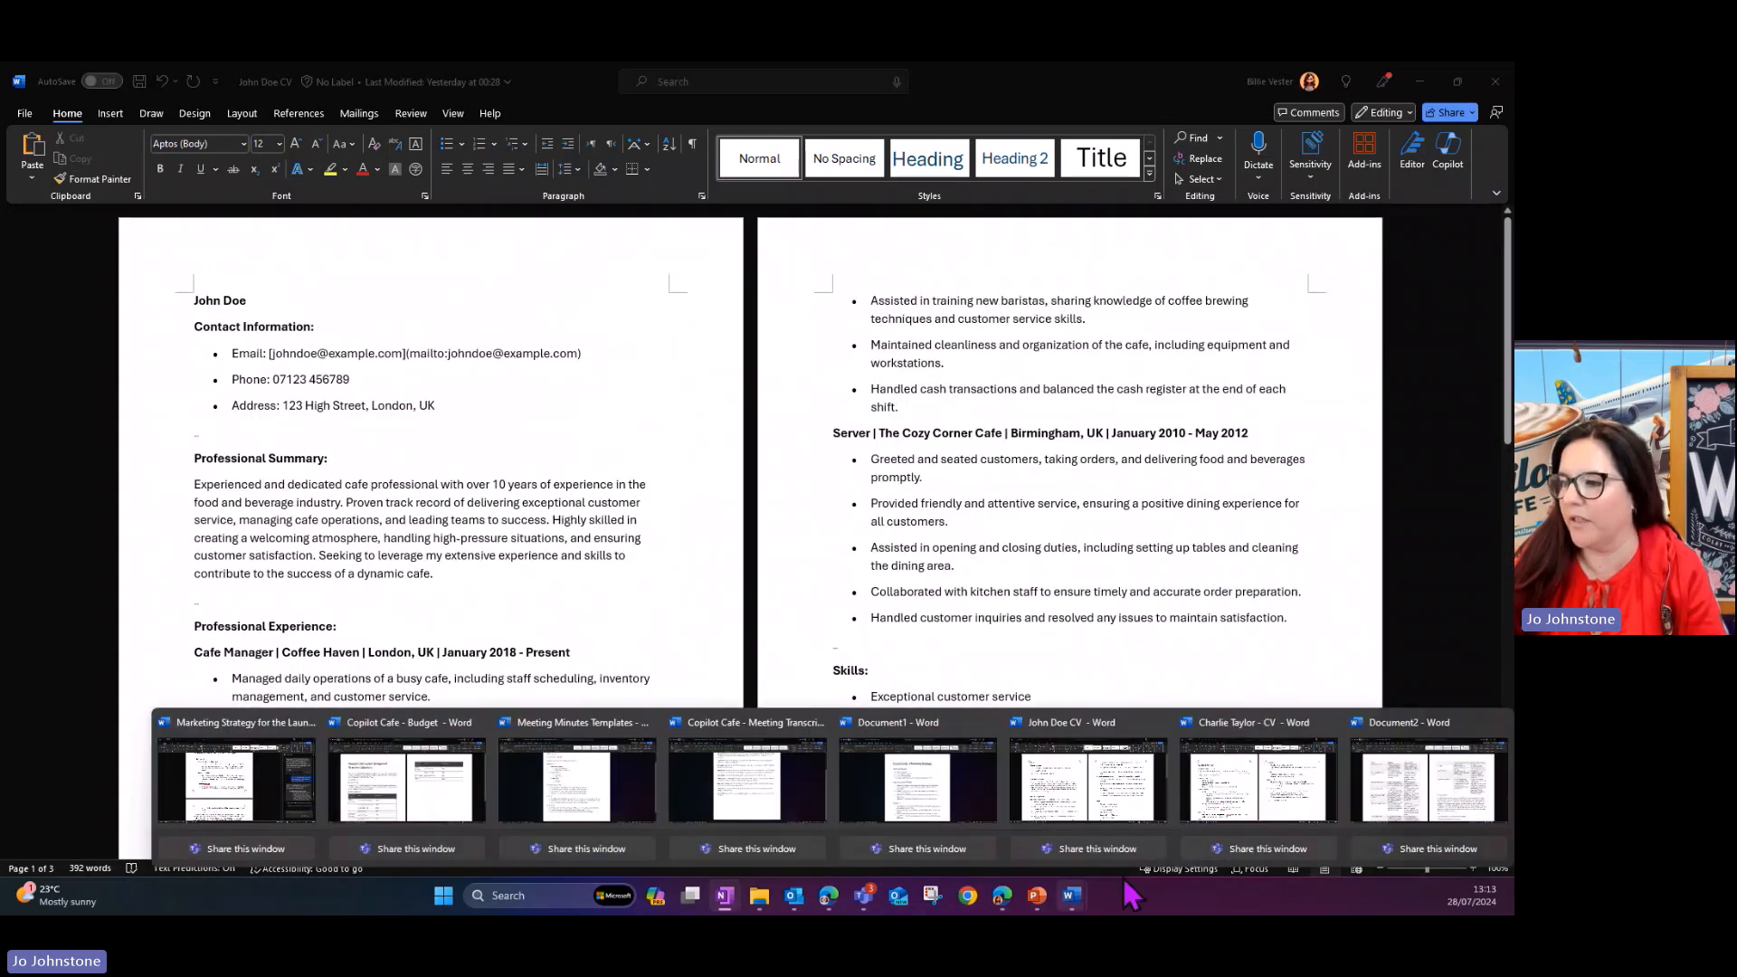
left_click(1290, 764)
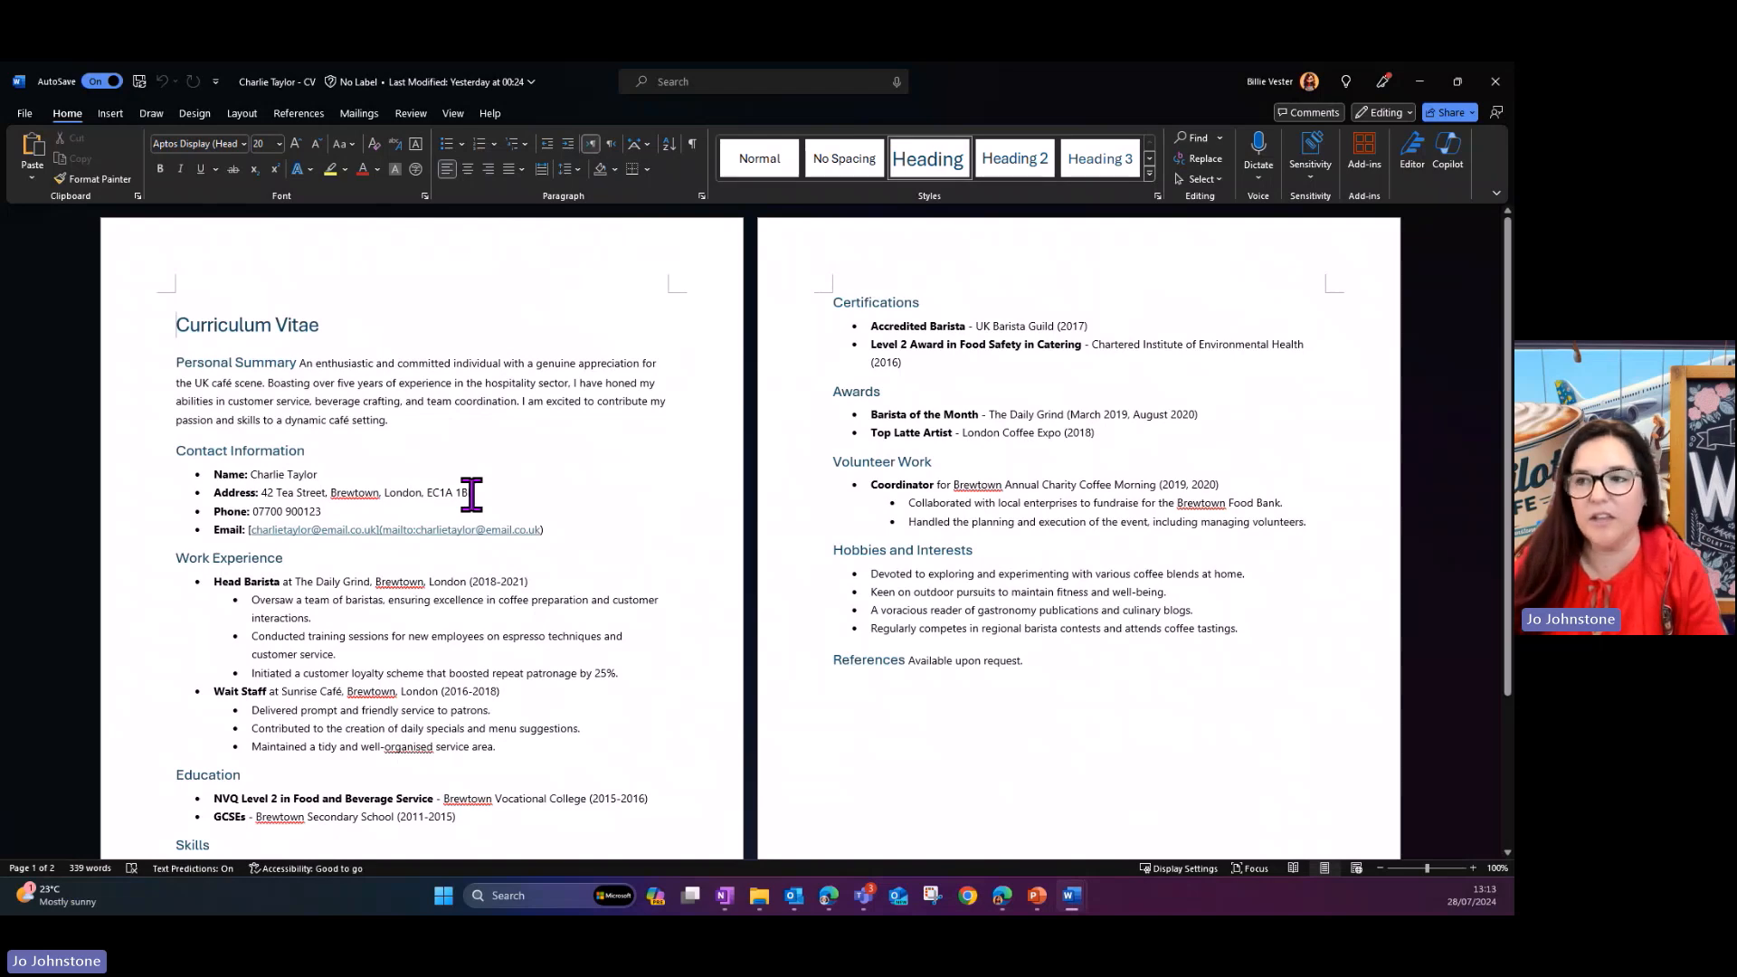
scroll(399, 357, "down", 4)
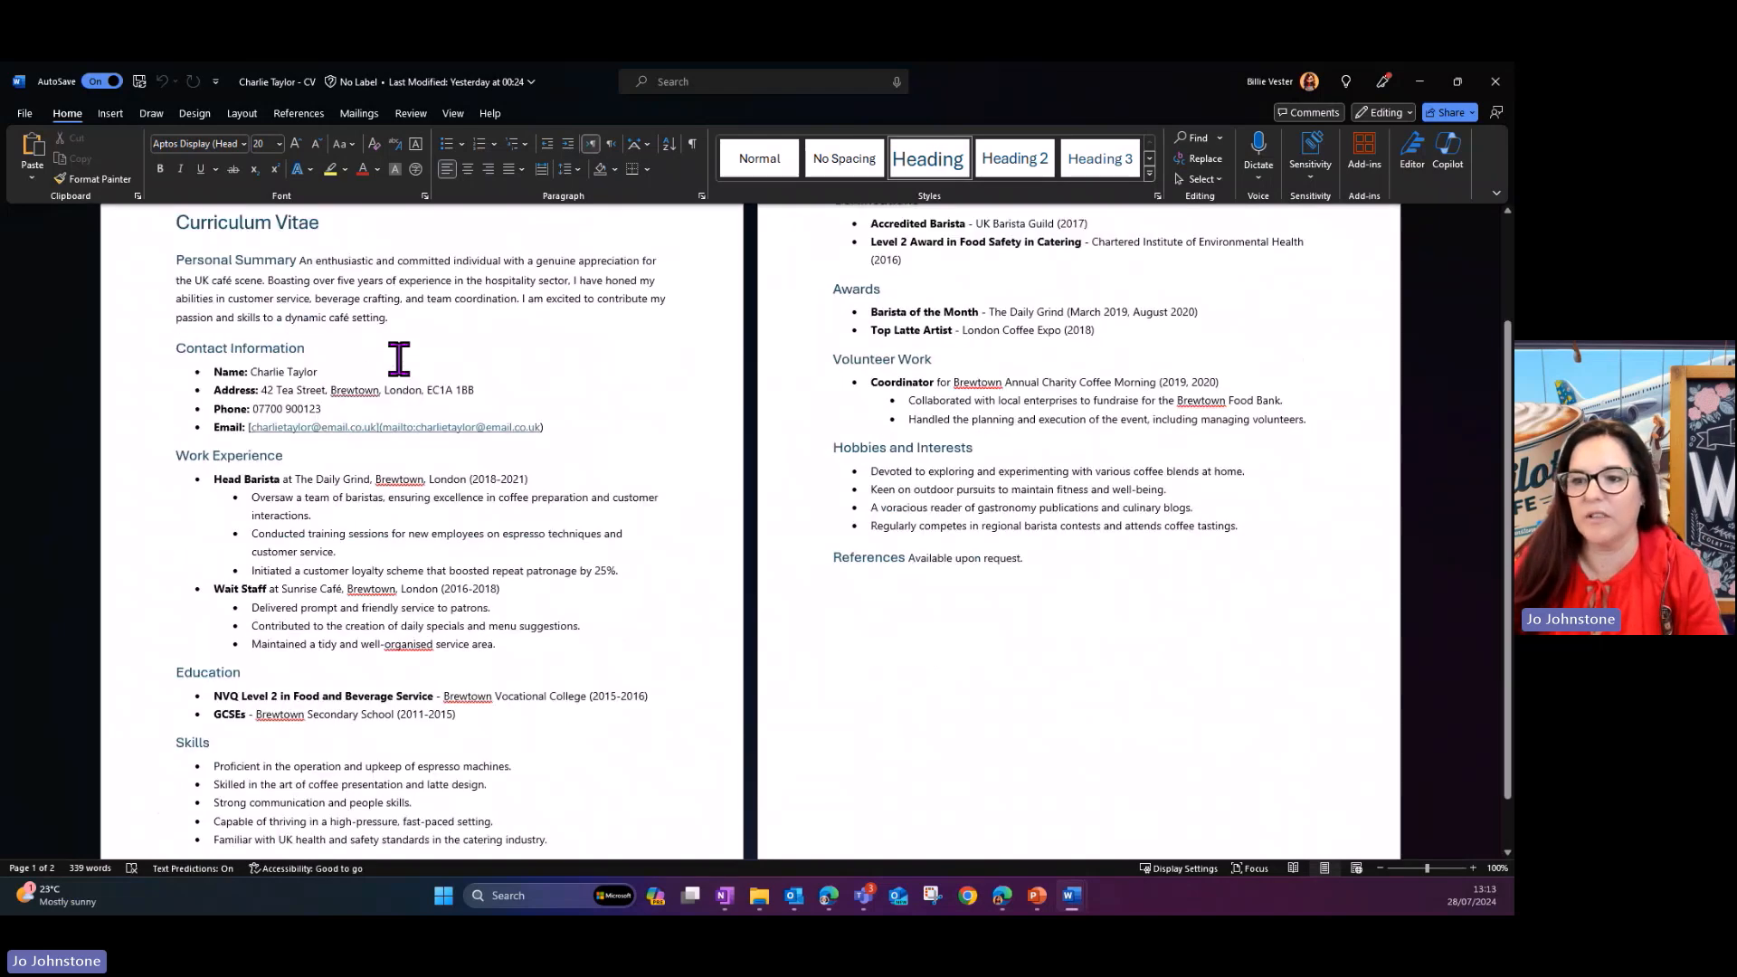
scroll(399, 358, "up", 4)
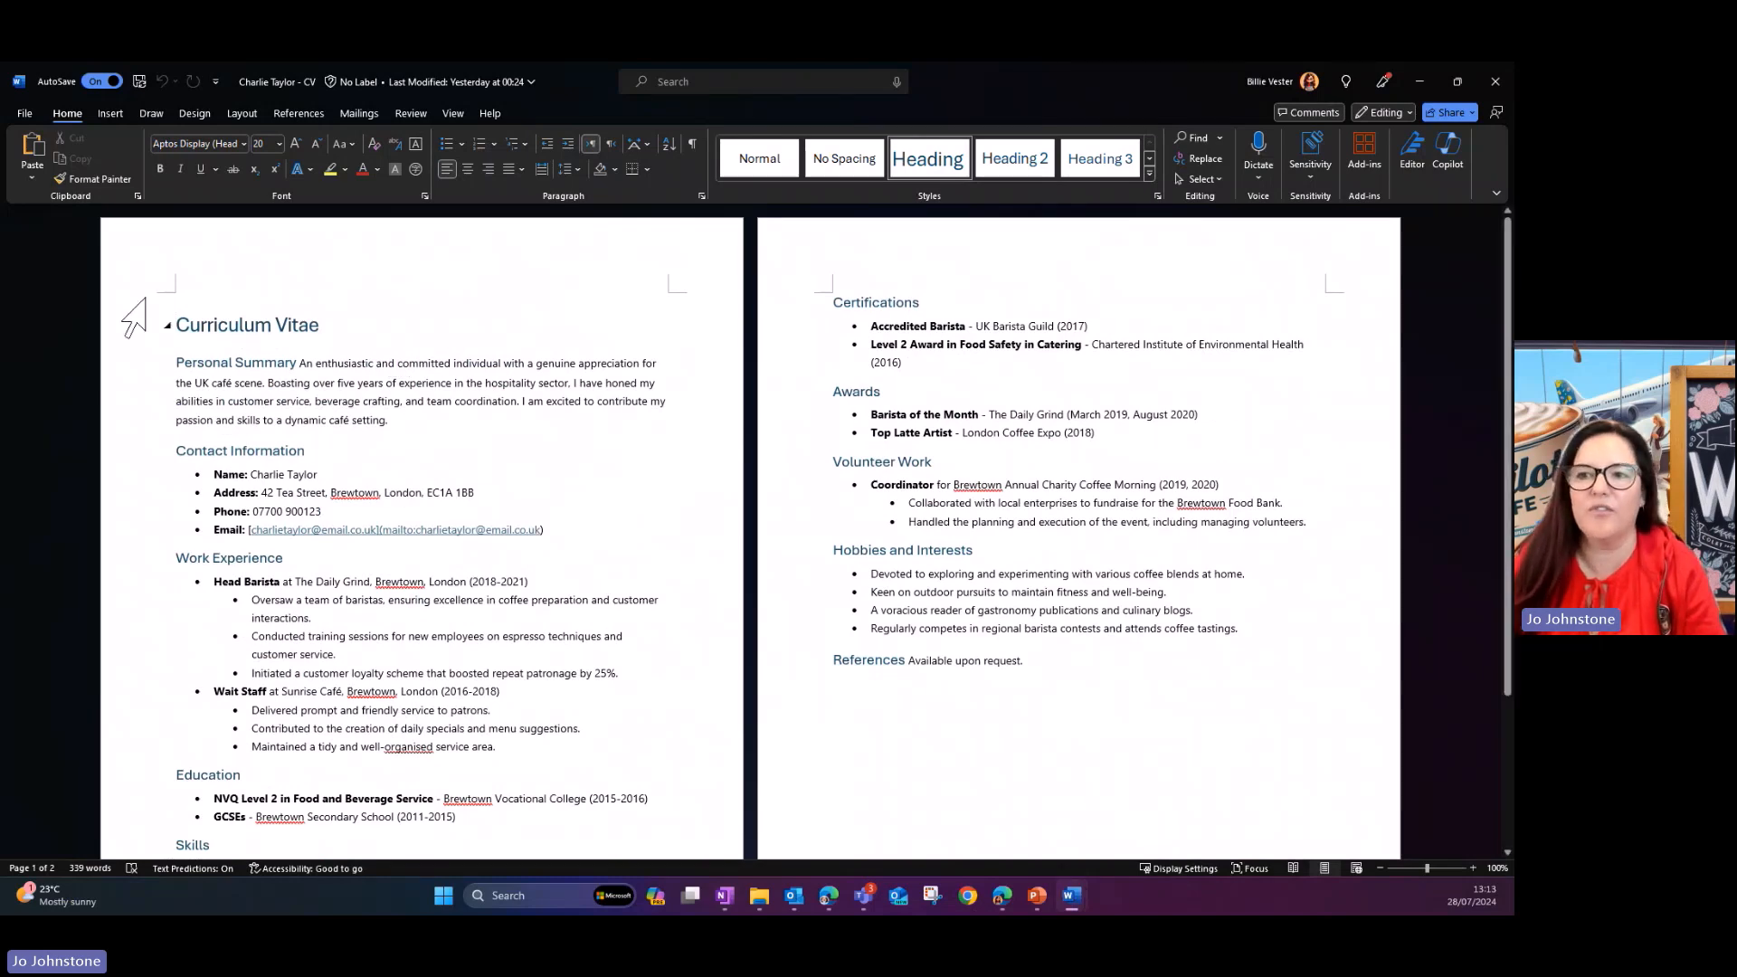
- Create a new blank document from the second candidate's CV window
left_click(26, 114)
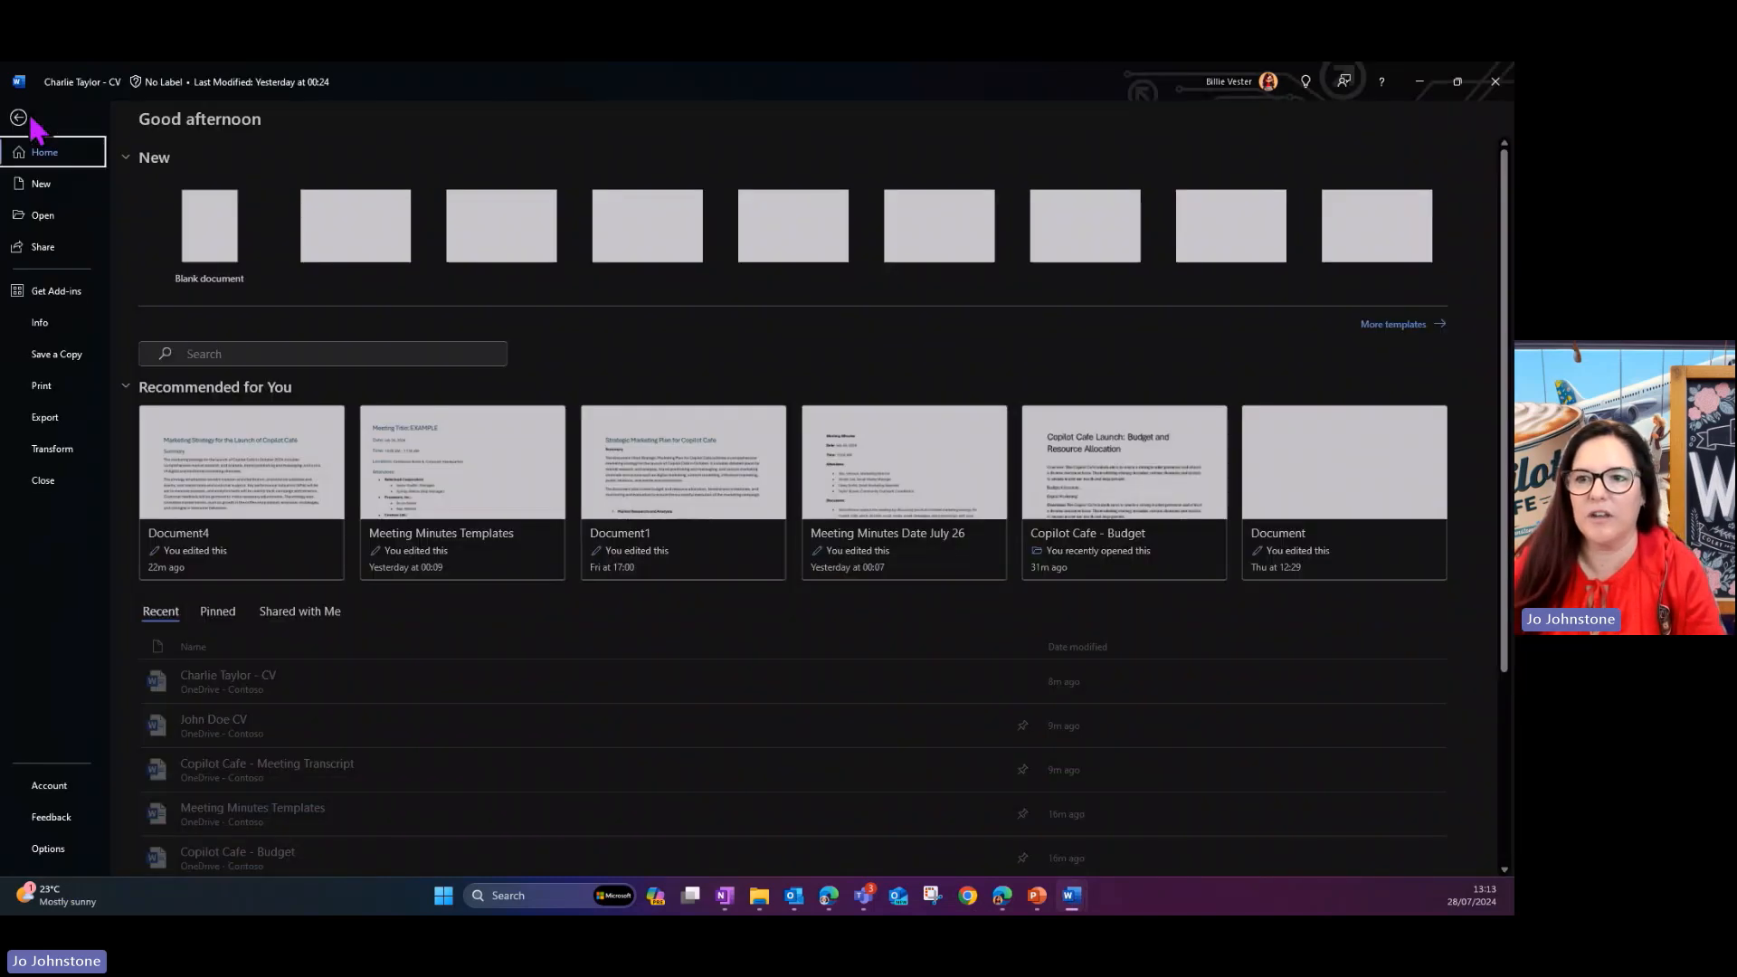
left_click(233, 246)
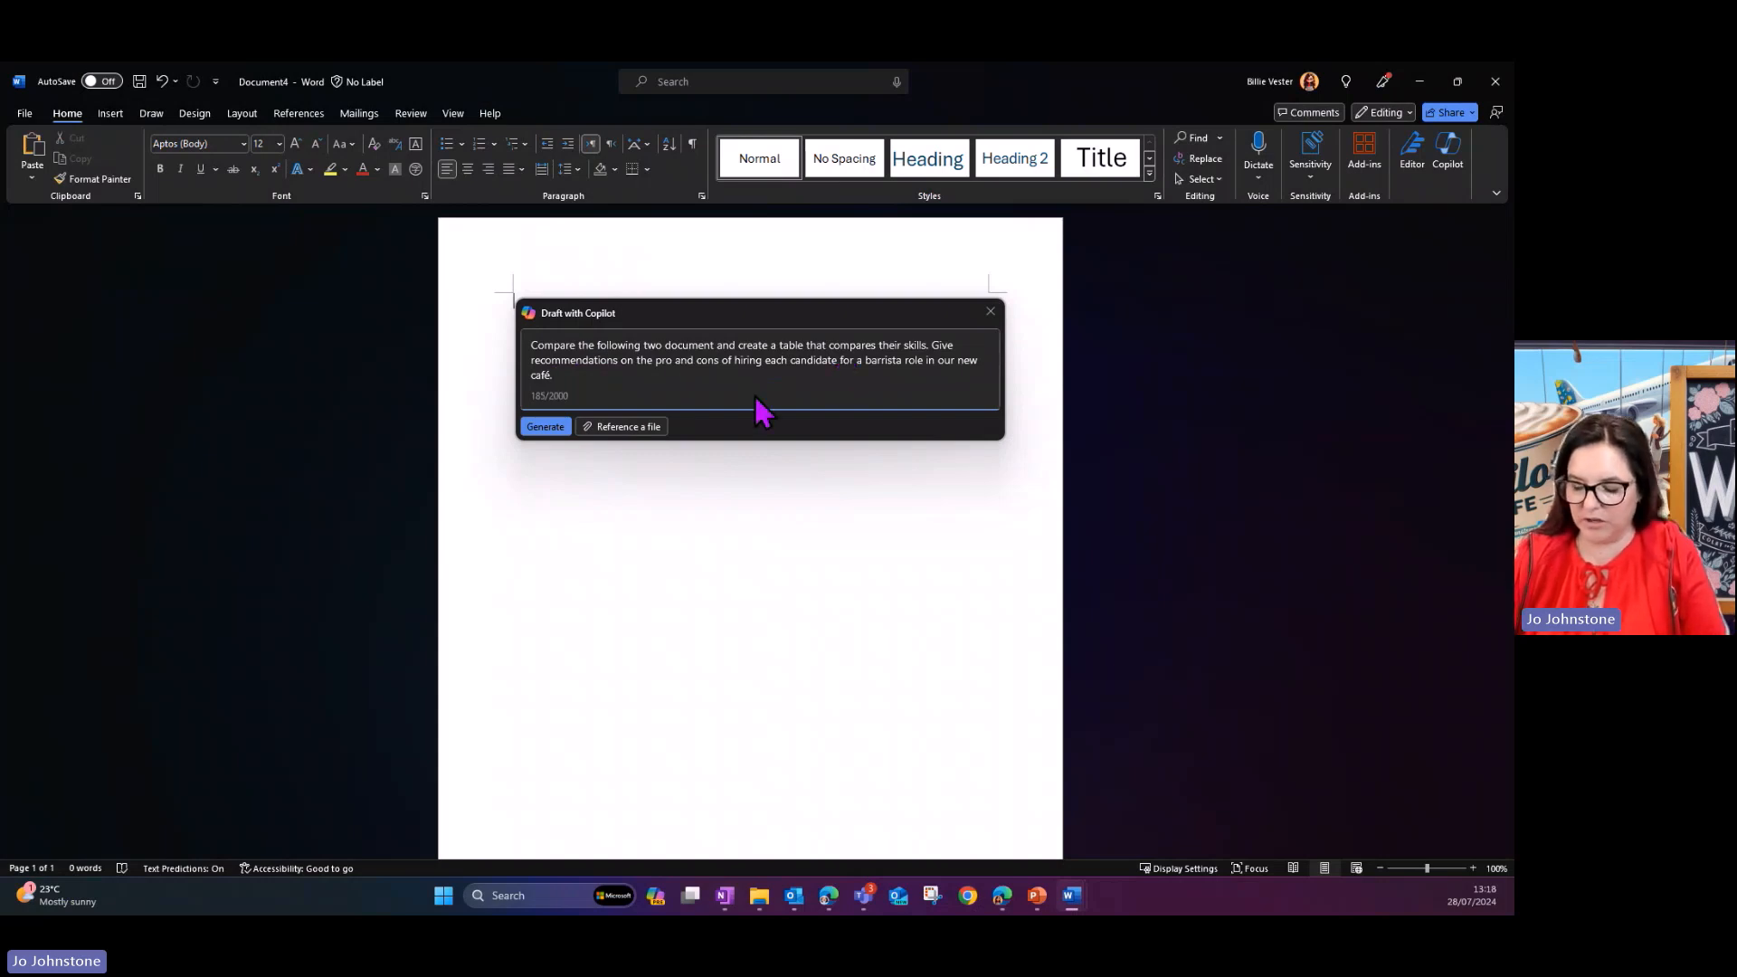
- Reference the first and second candidates' CV files in the Copilot prompt, joined by "and", and generate the skills comparison with hiring recommendations
type("/joe")
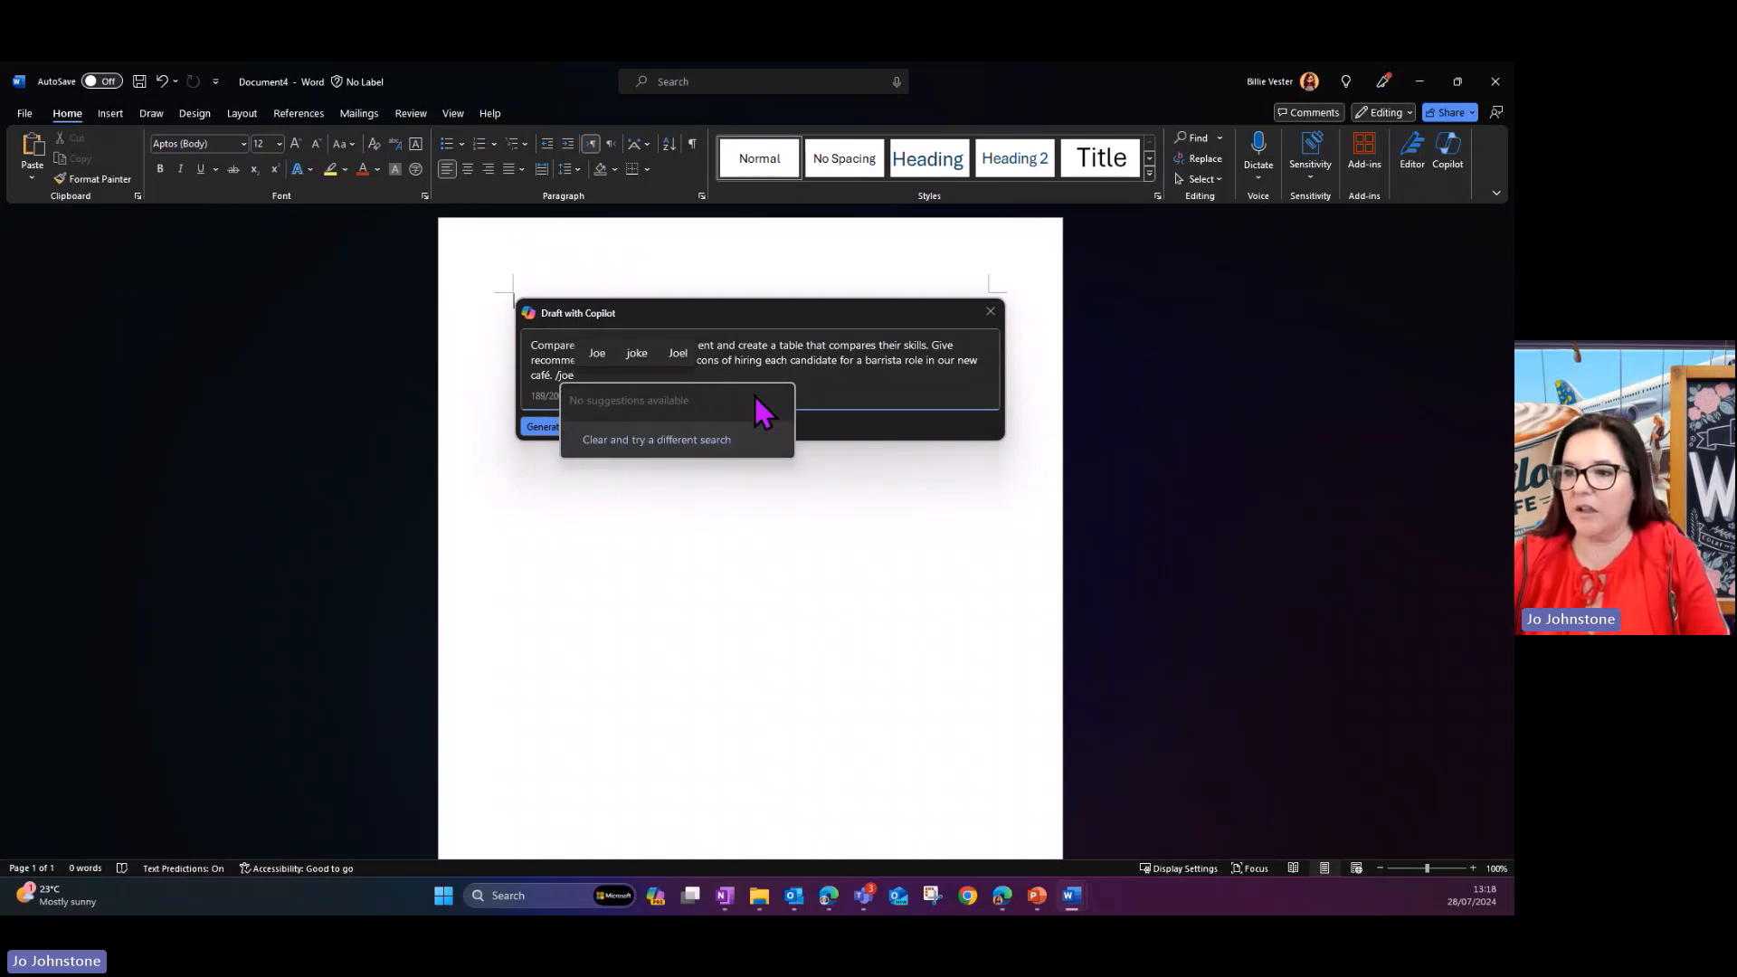
key("BackSpace")
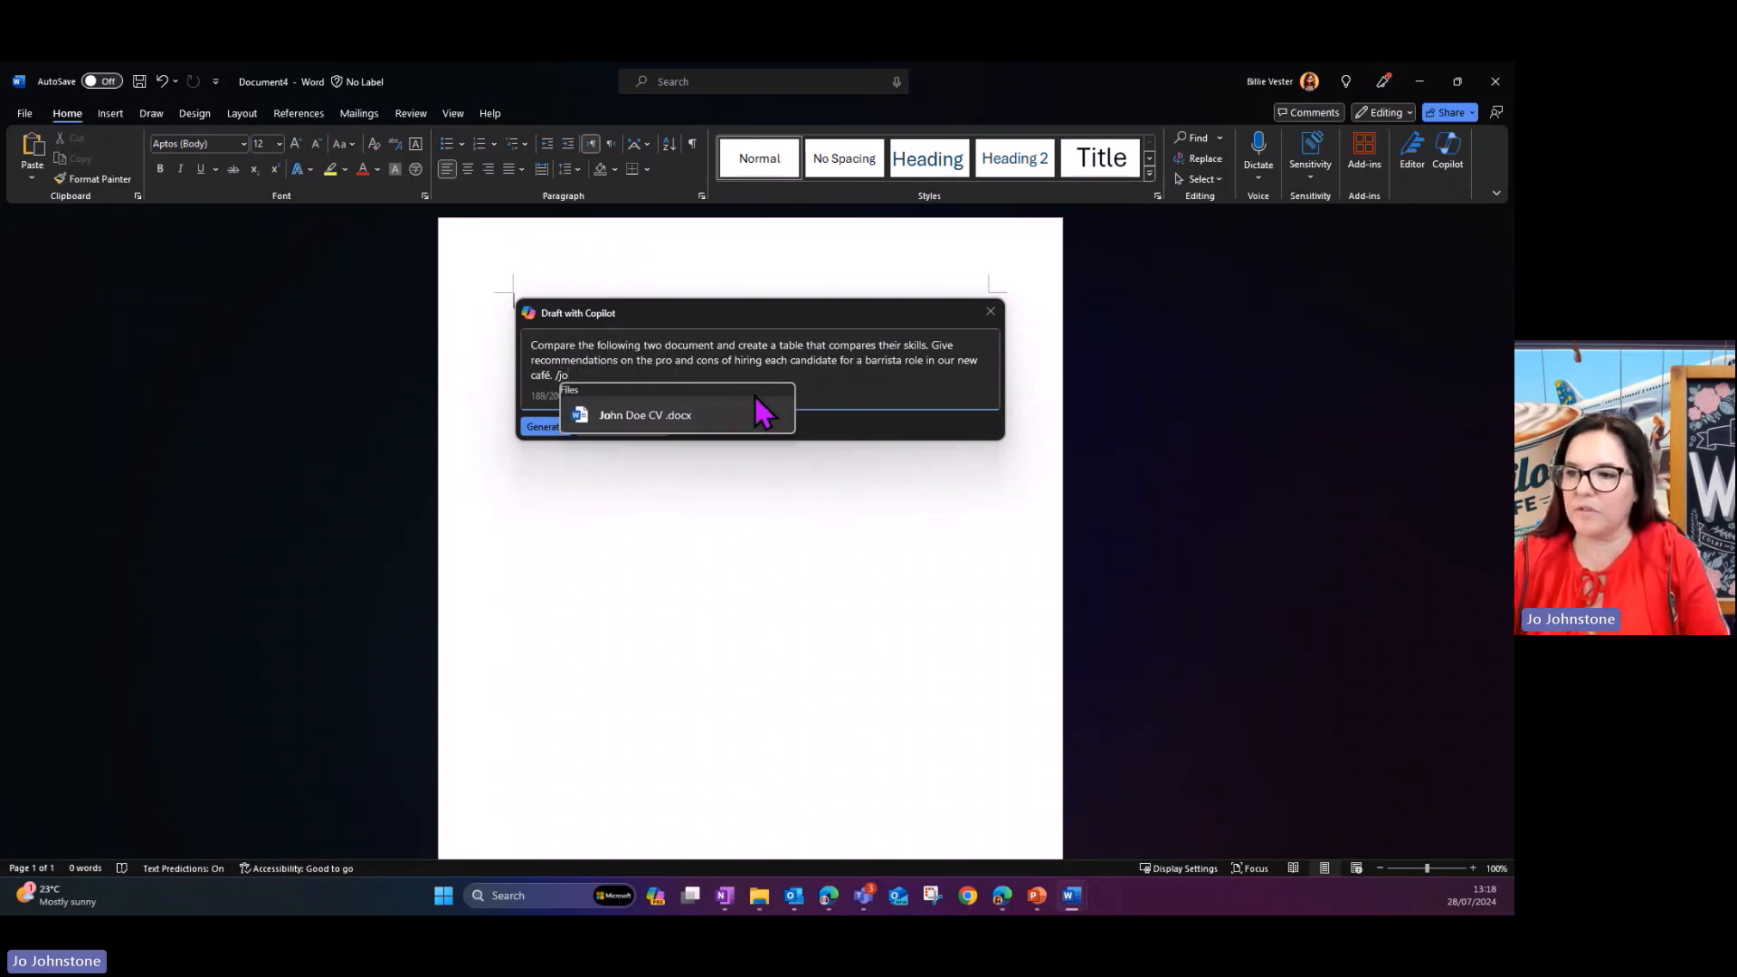
type("oh")
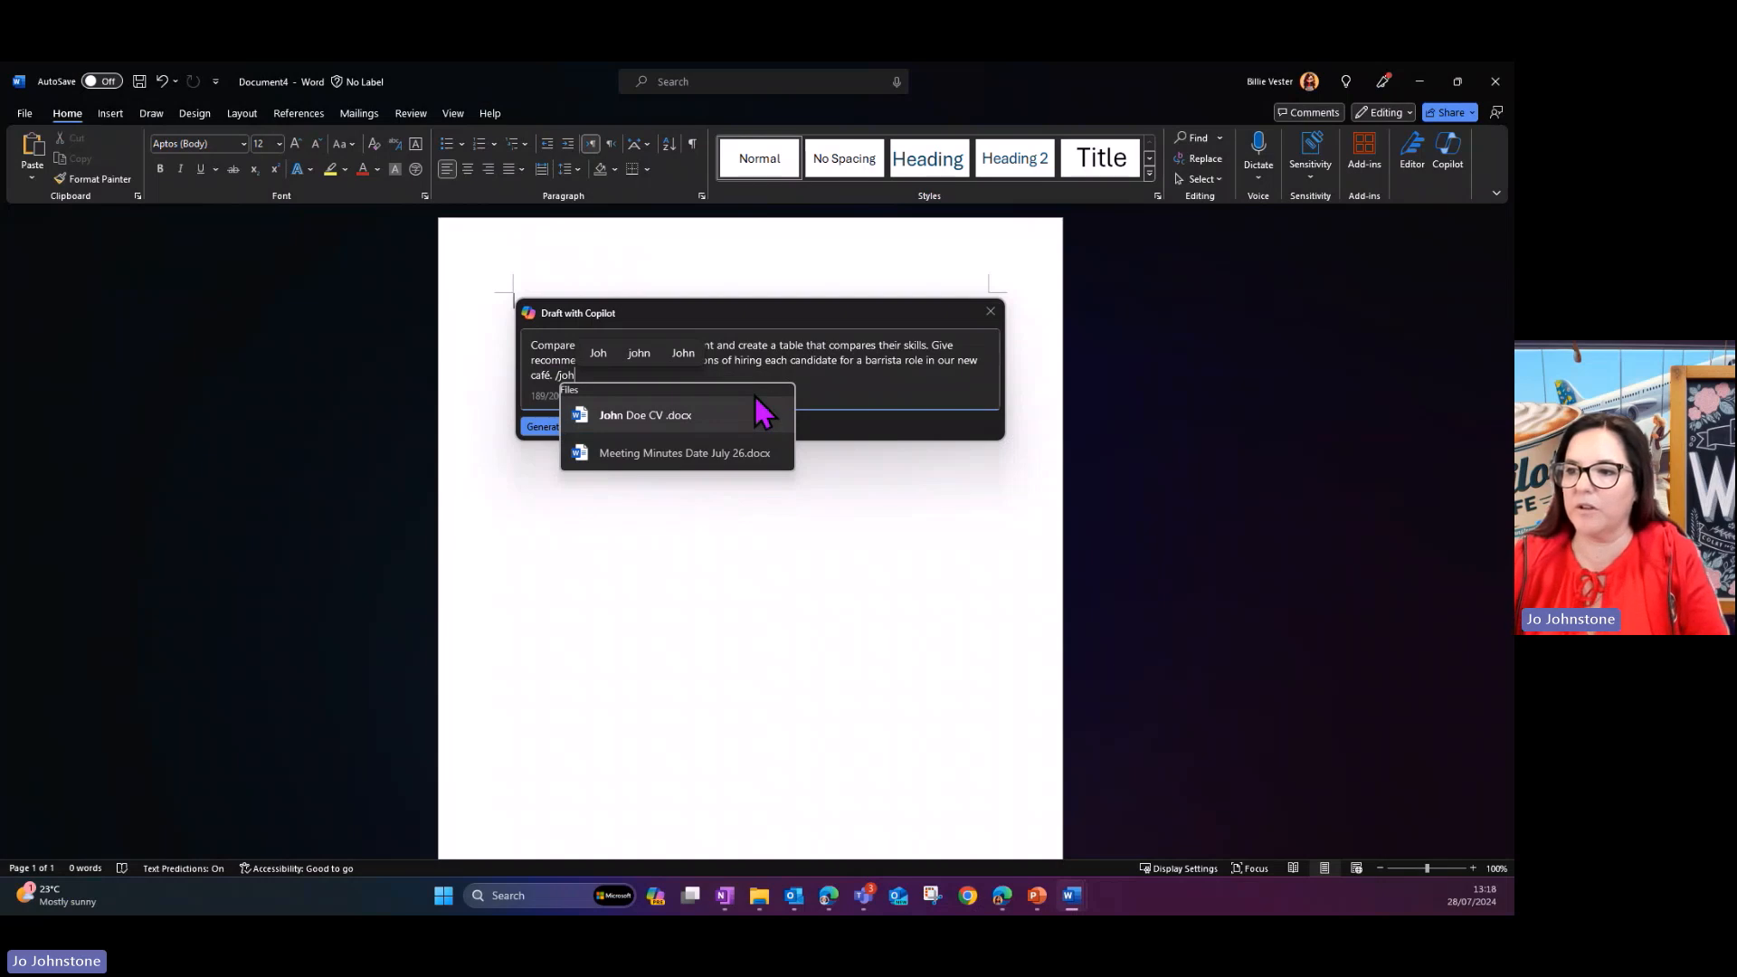
left_click(723, 416)
type("a")
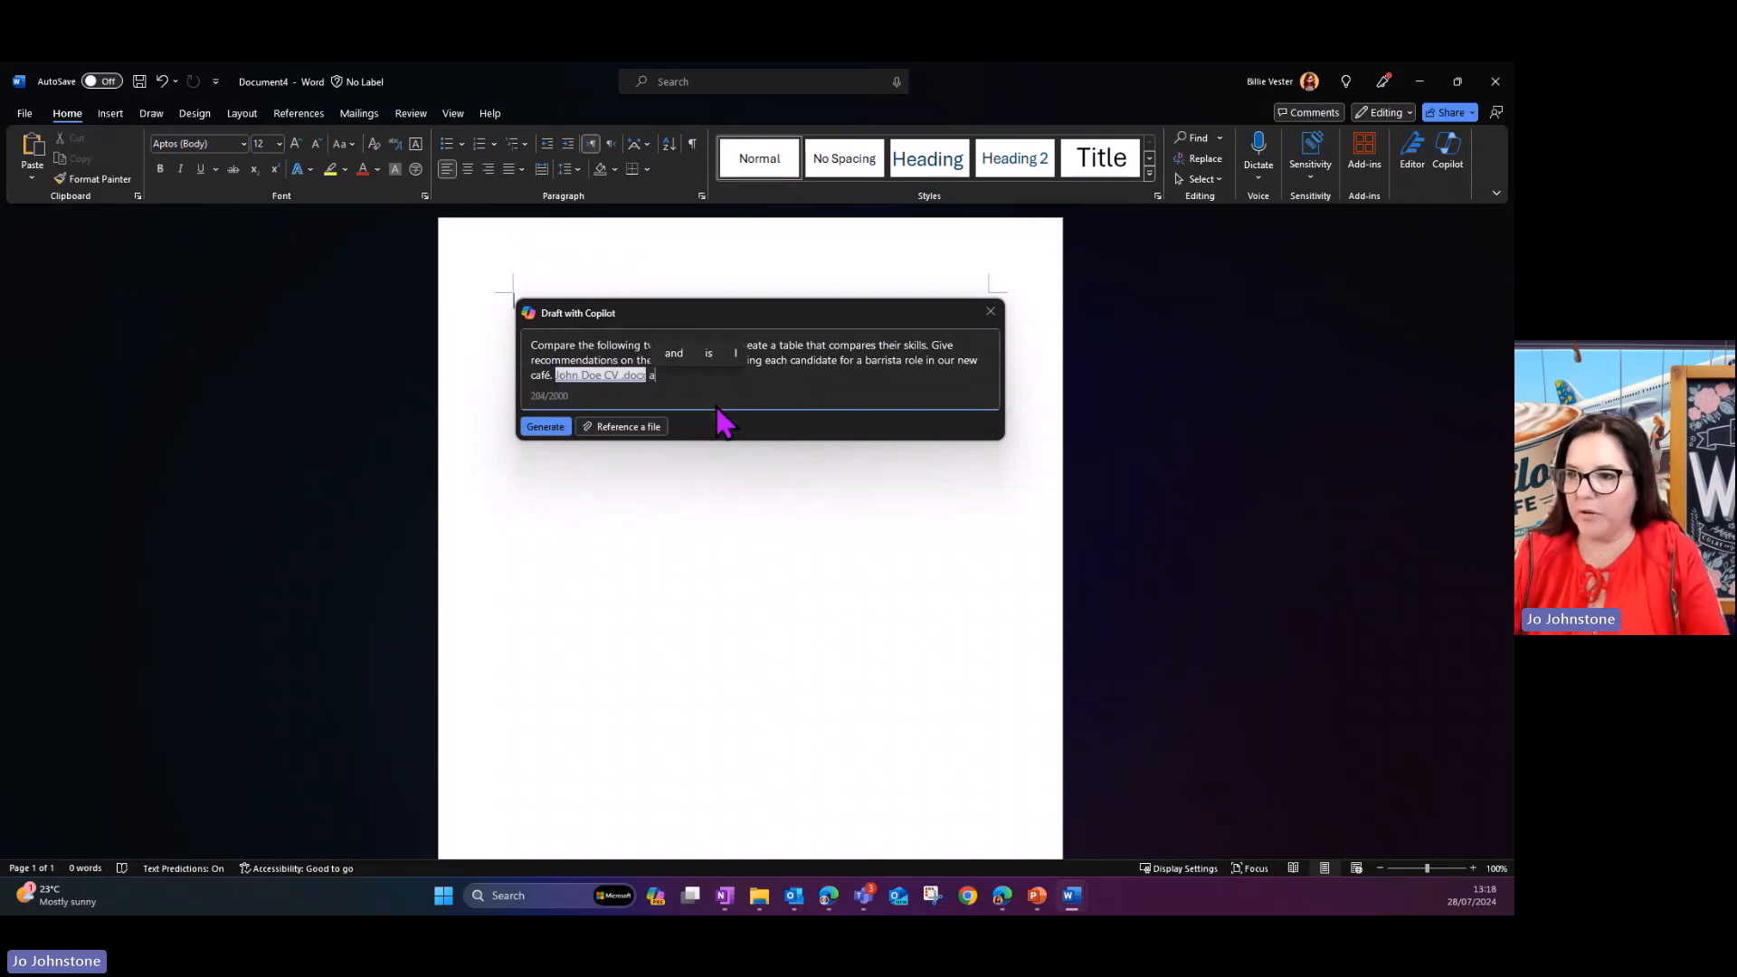
type("nd /charlie")
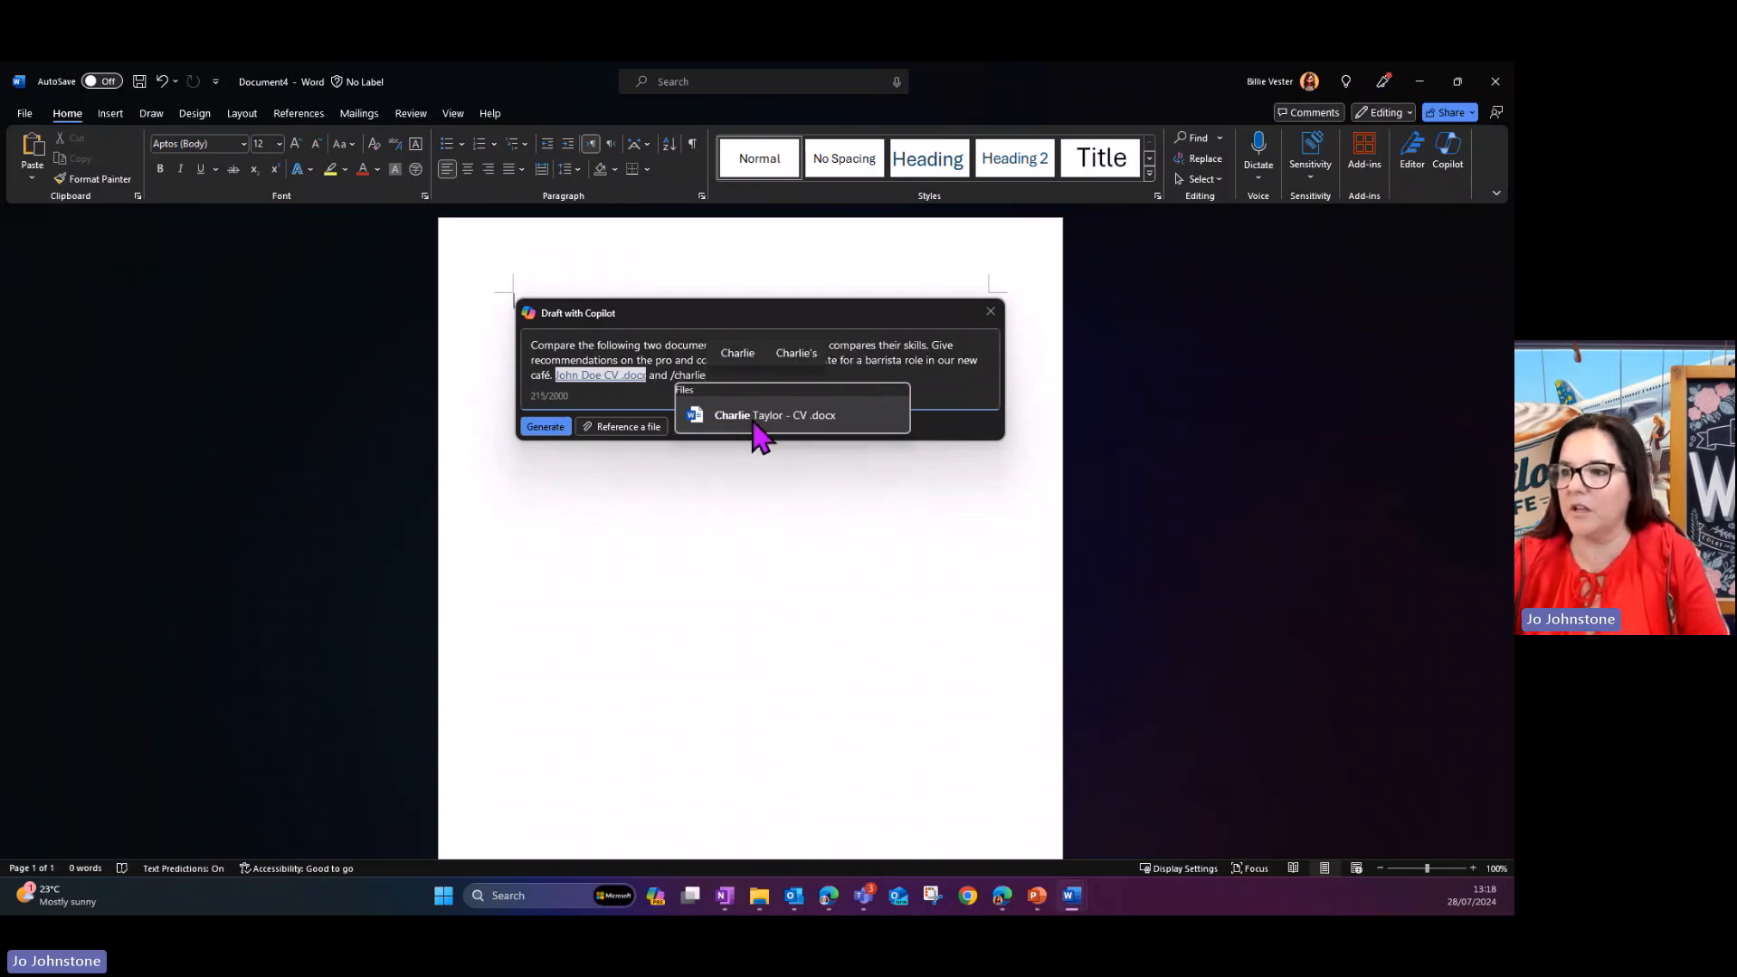
left_click(754, 429)
left_click(546, 429)
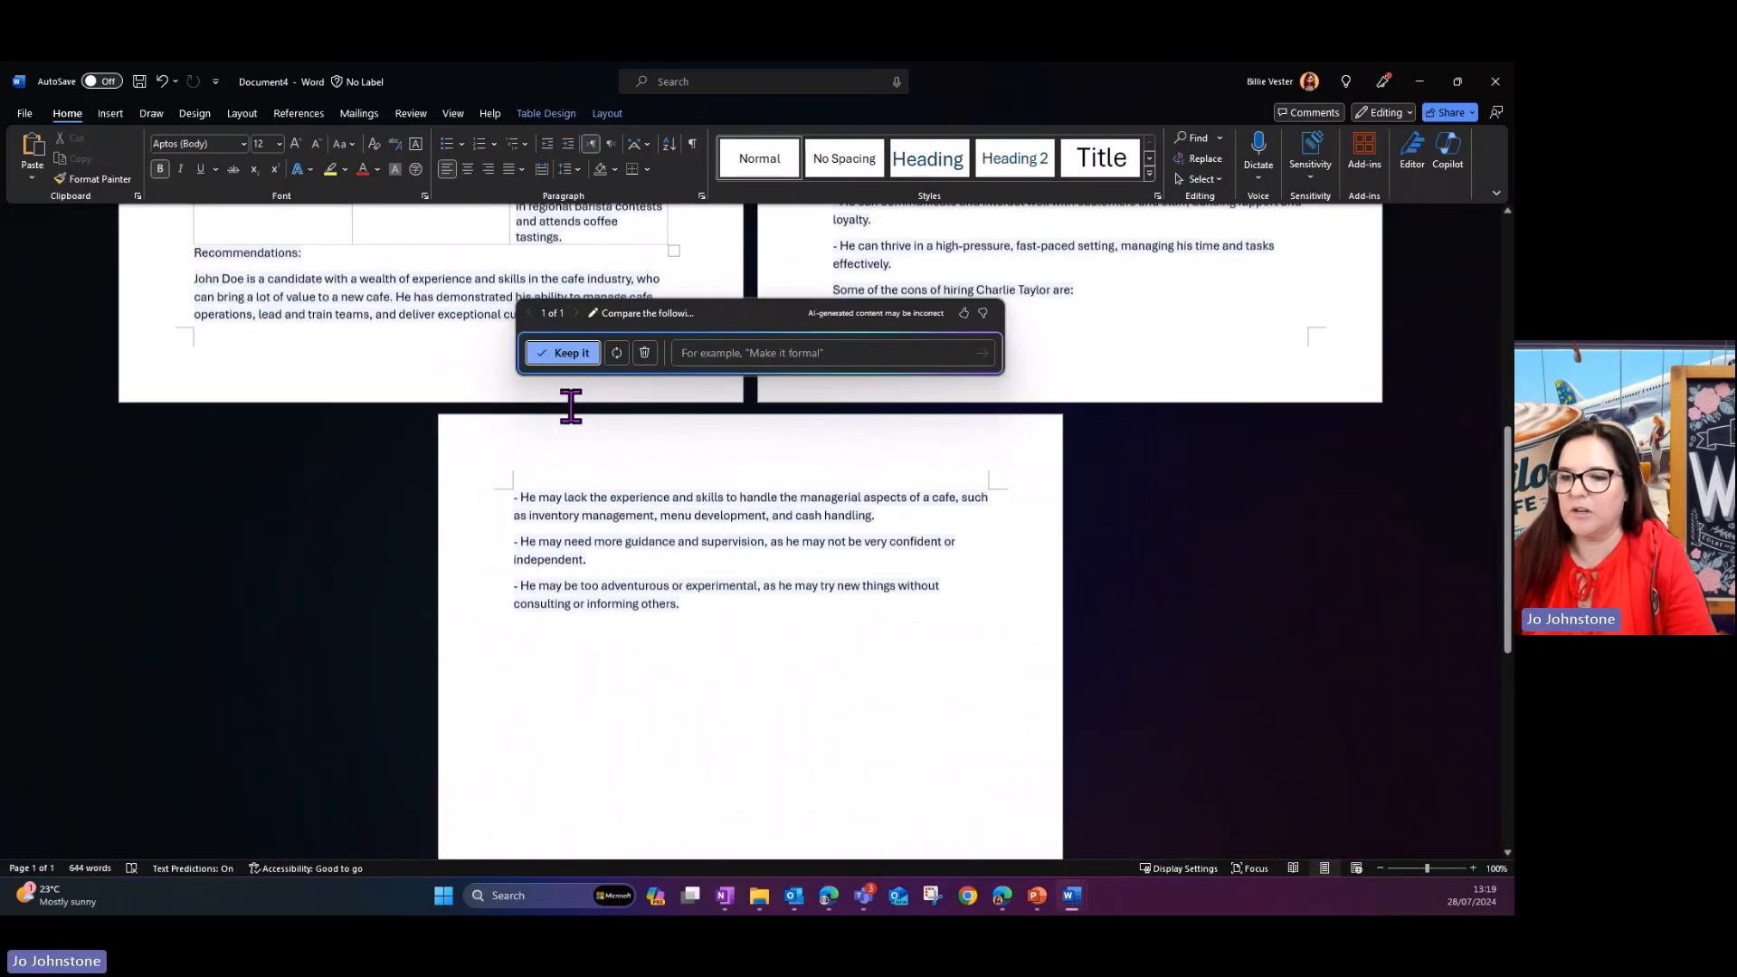
- Keep the Copilot-generated candidate comparison and review its criteria table and the pros and cons of hiring each candidate
scroll(571, 406, "up", 7)
scroll(571, 406, "down", 3)
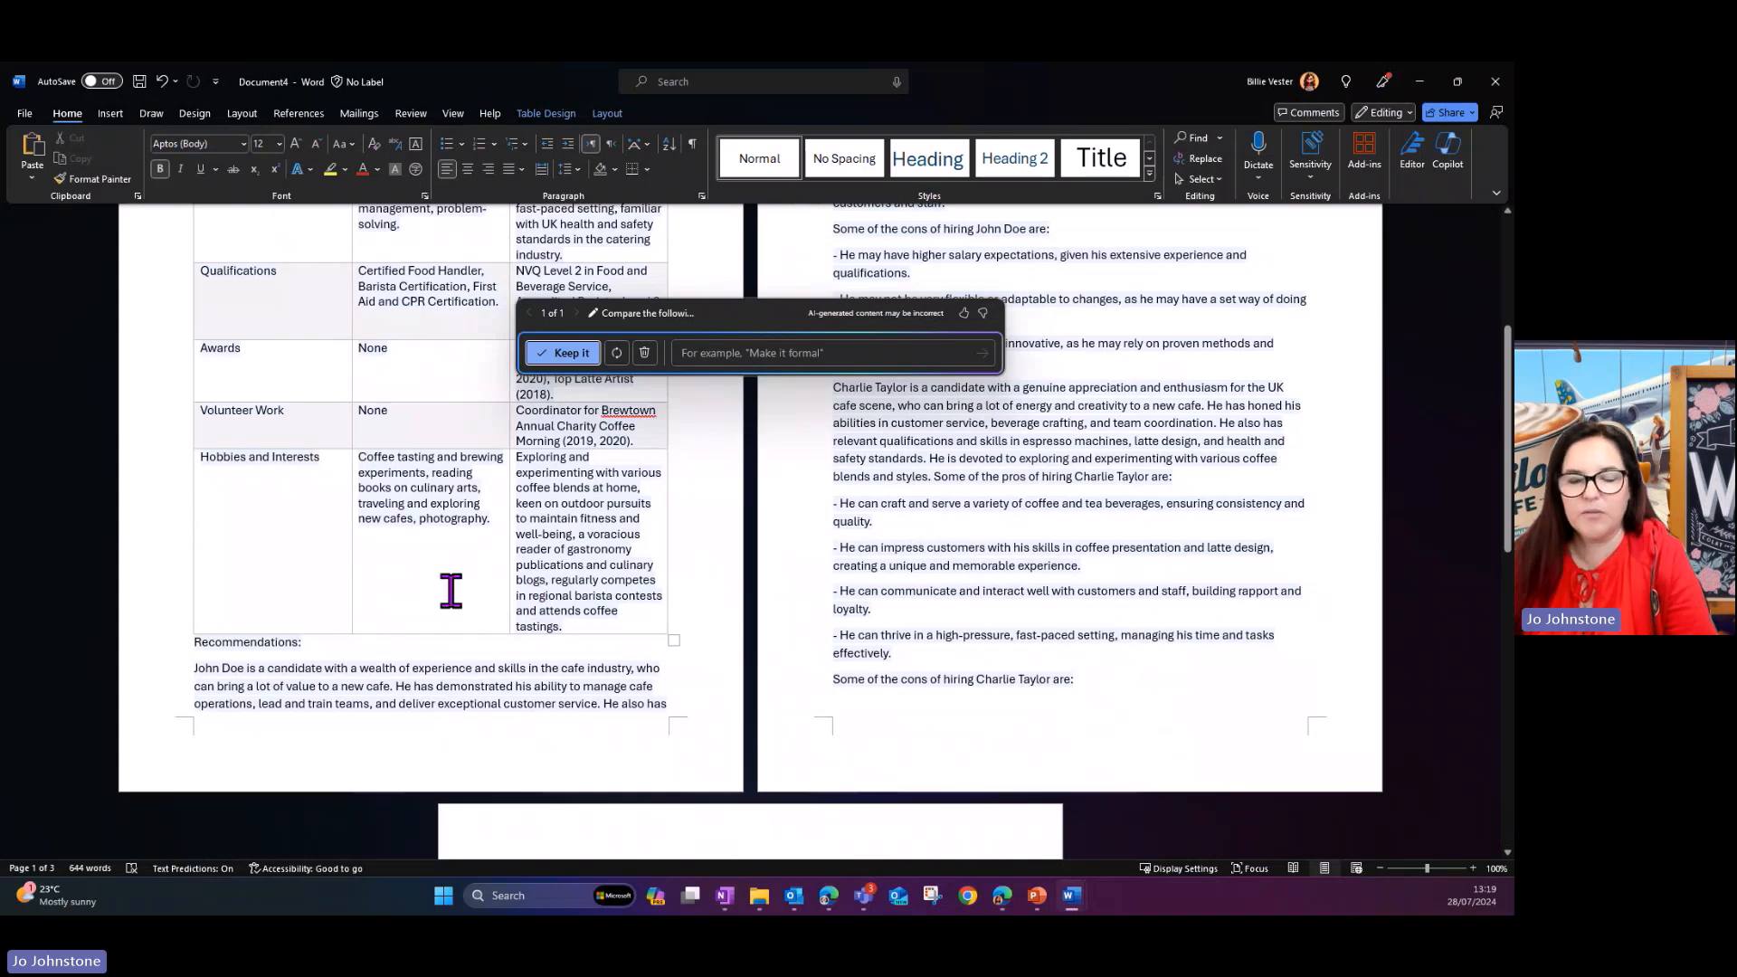
left_click(562, 352)
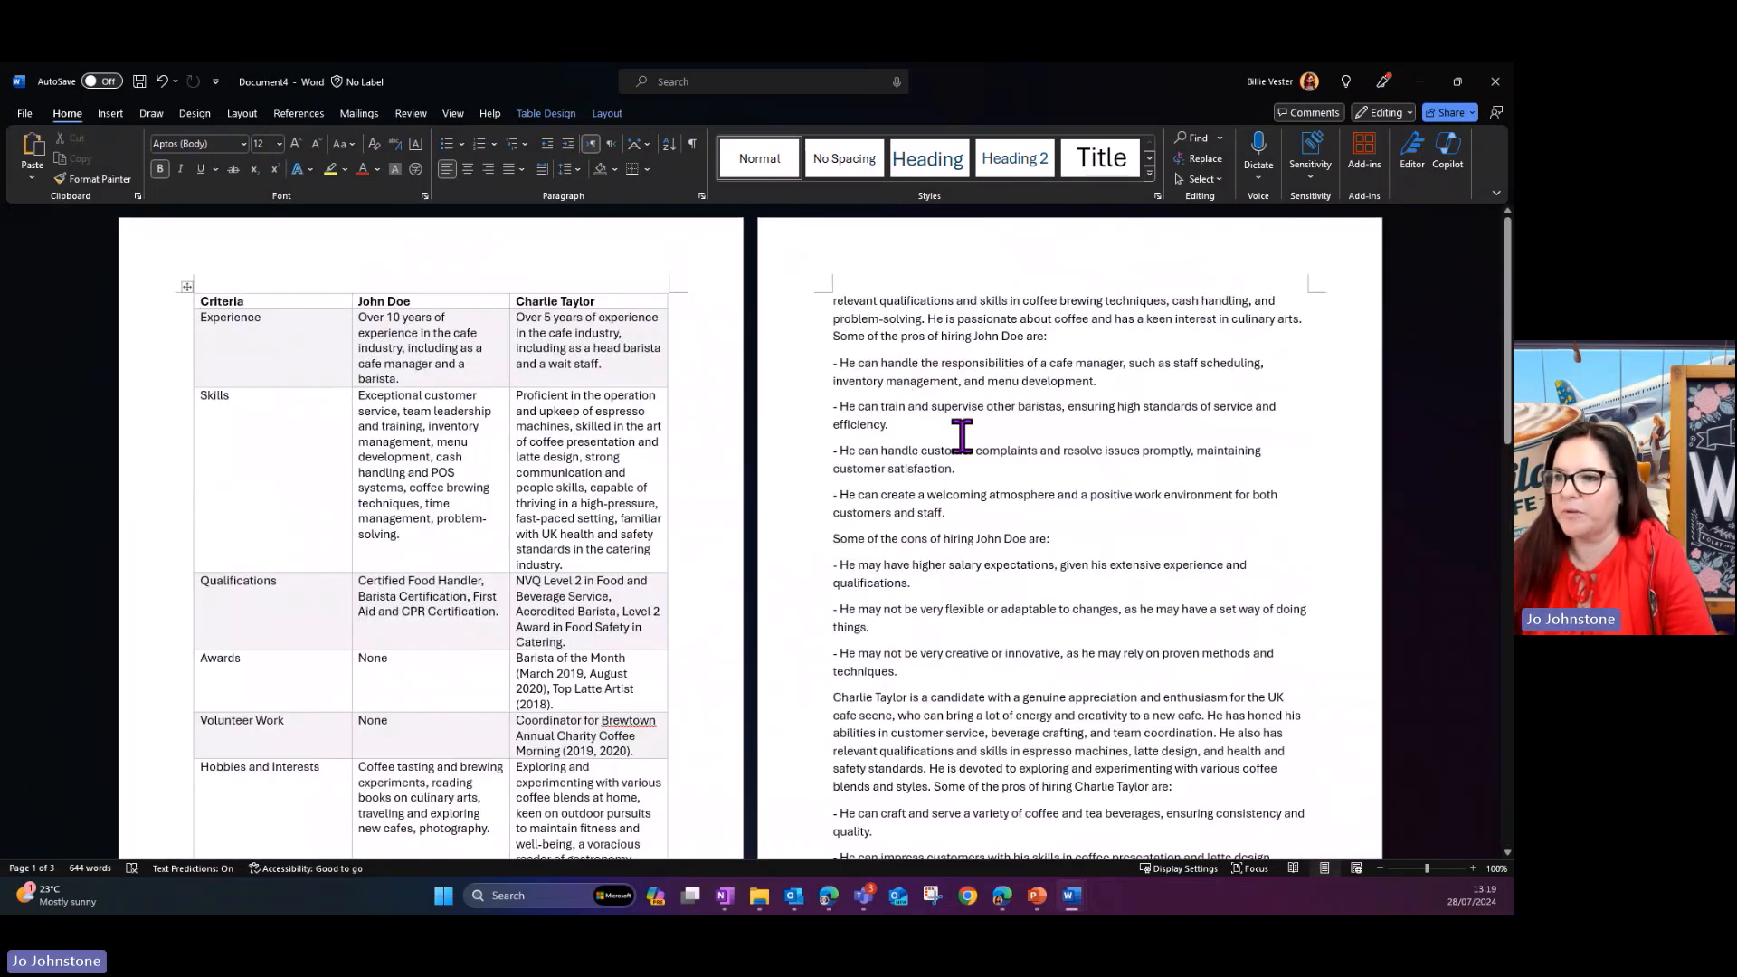
scroll(1083, 429, "down", 2)
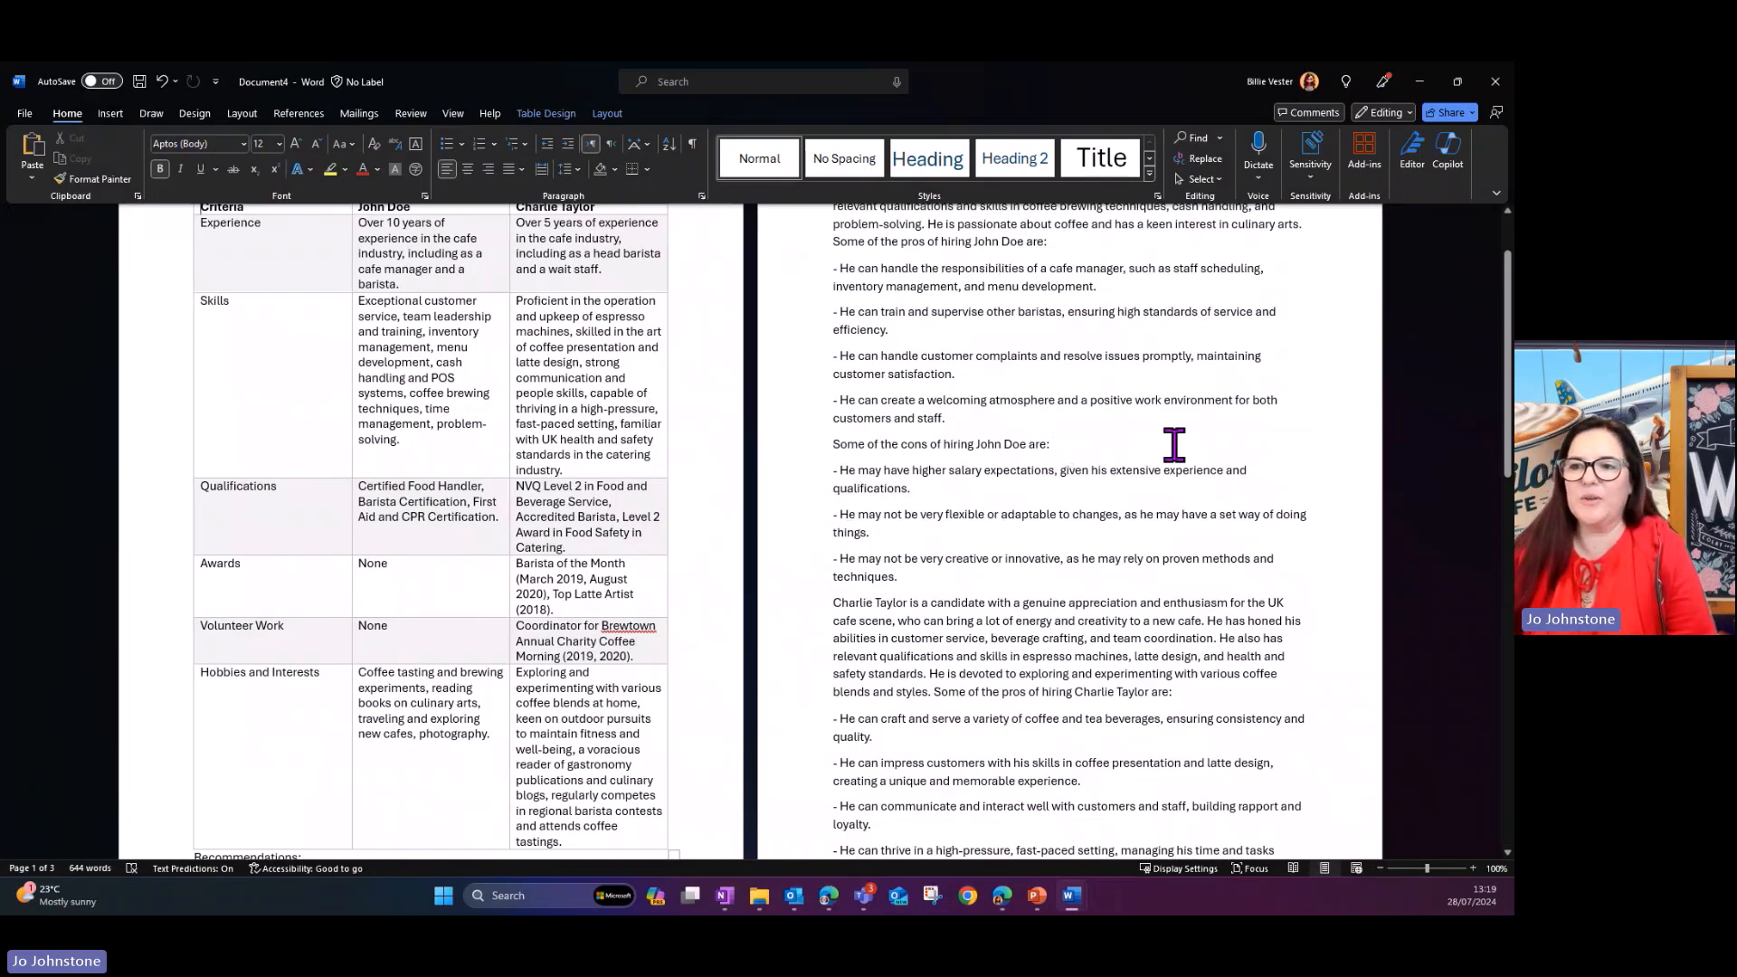
scroll(1173, 444, "up", 2)
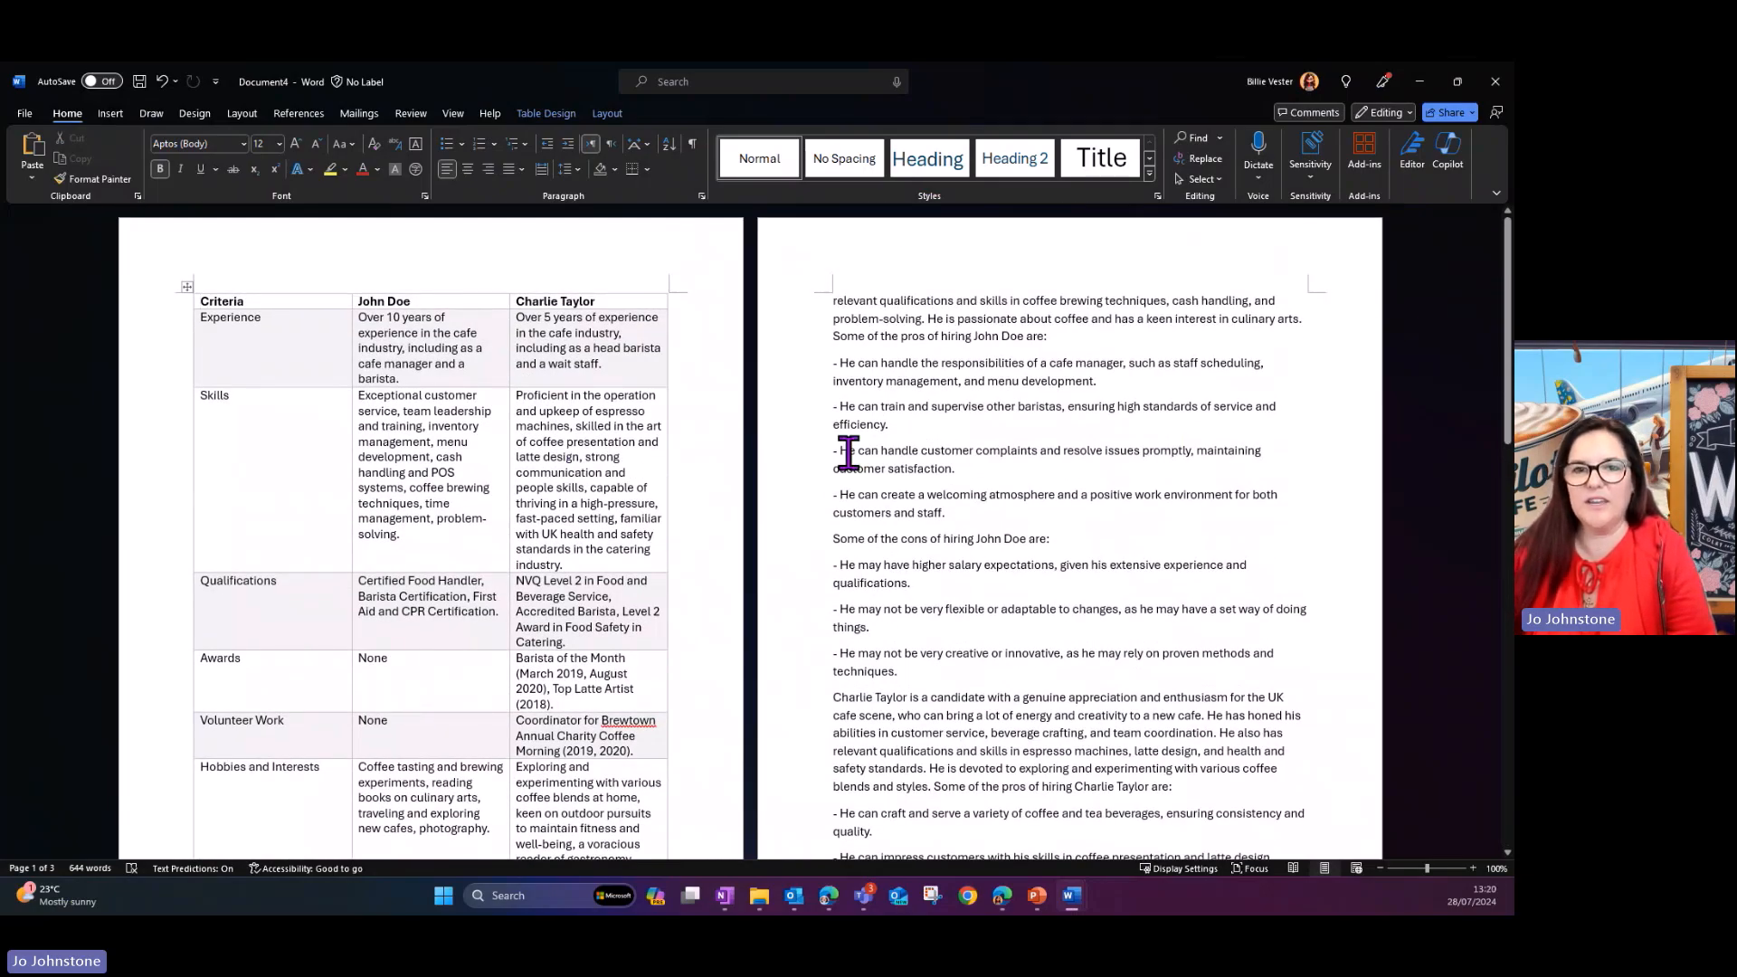